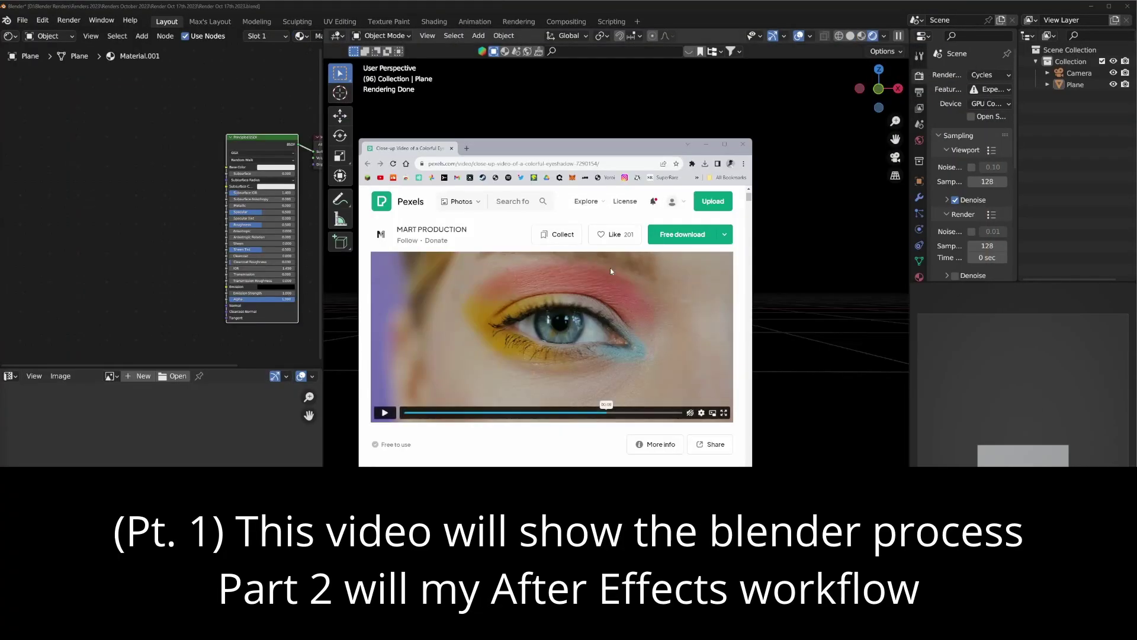
{"action": "left_click_drag", "start_coordinate": [608, 119], "coordinate": [645, 157]}
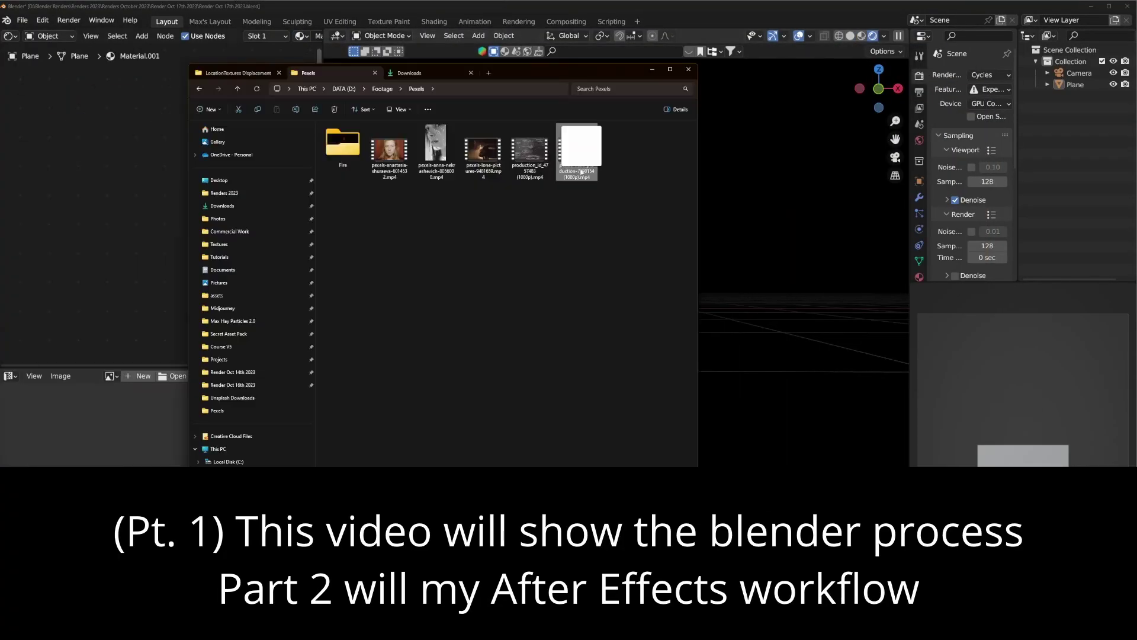
{"action": "left_click_drag", "start_coordinate": [576, 151], "coordinate": [100, 166]}
{"action": "scroll", "coordinate": [155, 208], "scroll_direction": "up", "scroll_amount": 1}
{"action": "left_click_drag", "start_coordinate": [97, 243], "coordinate": [110, 289]}
{"action": "middle_click_drag", "start_coordinate": [190, 350], "coordinate": [128, 307]}
{"action": "scroll", "coordinate": [652, 361], "scroll_direction": "up", "scroll_amount": 2}
{"action": "middle_click_drag", "start_coordinate": [634, 235], "coordinate": [622, 303], "text": "shift"}
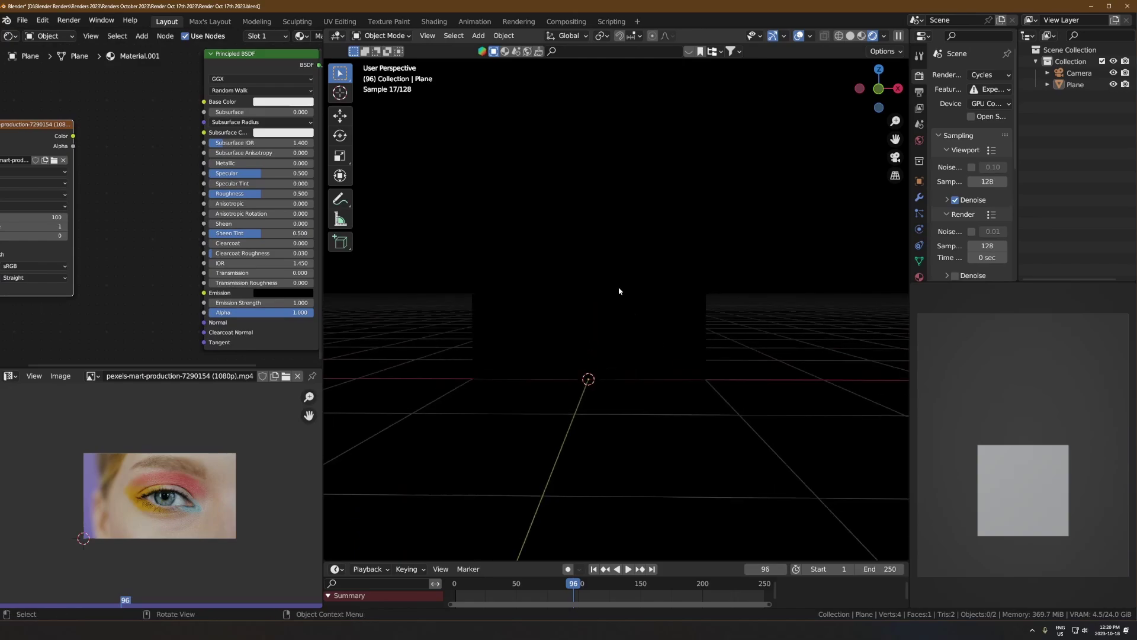
- Switch the viewport to solid shading, select the plane and set the scene's end frame to 350
{"action": "left_click", "coordinate": [628, 308]}
{"action": "scroll", "coordinate": [643, 321], "scroll_direction": "down", "scroll_amount": 3}
{"action": "key", "text": "z"}
{"action": "scroll", "coordinate": [678, 356], "scroll_direction": "down", "scroll_amount": 4}
{"action": "left_click", "coordinate": [703, 384]}
{"action": "mouse_move", "coordinate": [741, 356]}
{"action": "middle_mouse_down"}
{"action": "mouse_move", "coordinate": [704, 383]}
{"action": "mouse_move", "coordinate": [663, 385]}
{"action": "mouse_move", "coordinate": [642, 409]}
{"action": "middle_mouse_up"}
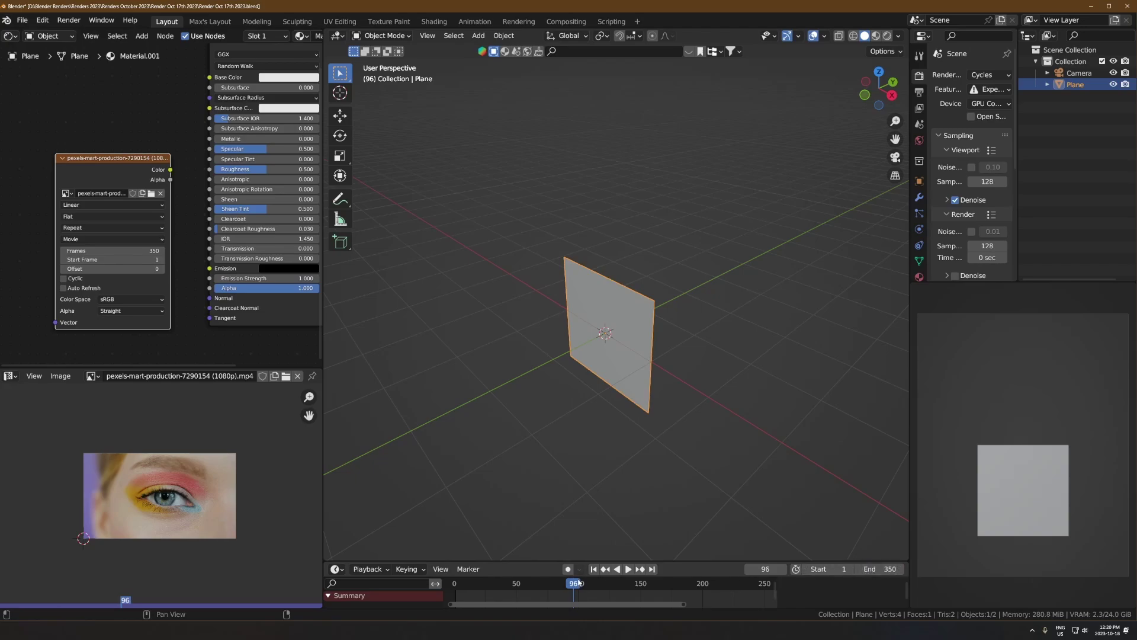
- Enlarge the timeline area and save the Blender file
{"action": "left_click_drag", "start_coordinate": [663, 561], "coordinate": [656, 527]}
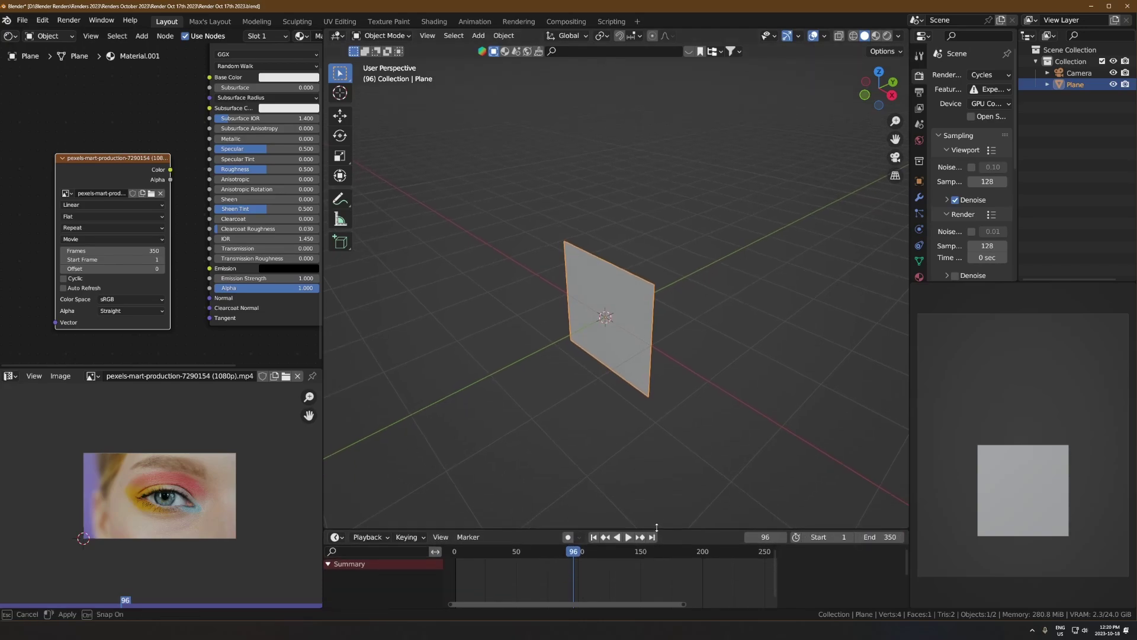
{"action": "key", "text": "ctrl+s"}
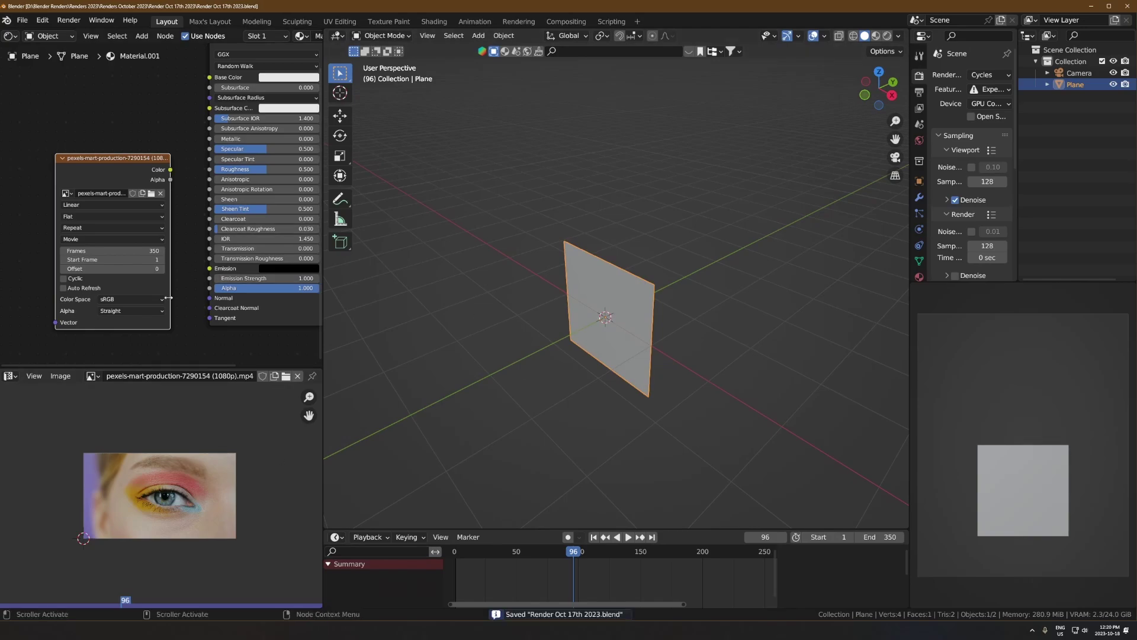
- Connect the footage texture's Color output to both the Emission and Alpha inputs of the Principled BSDF
{"action": "middle_click_drag", "start_coordinate": [207, 275], "coordinate": [233, 235]}
{"action": "left_click_drag", "start_coordinate": [184, 169], "coordinate": [156, 183]}
{"action": "left_click_drag", "start_coordinate": [234, 231], "coordinate": [119, 157]}
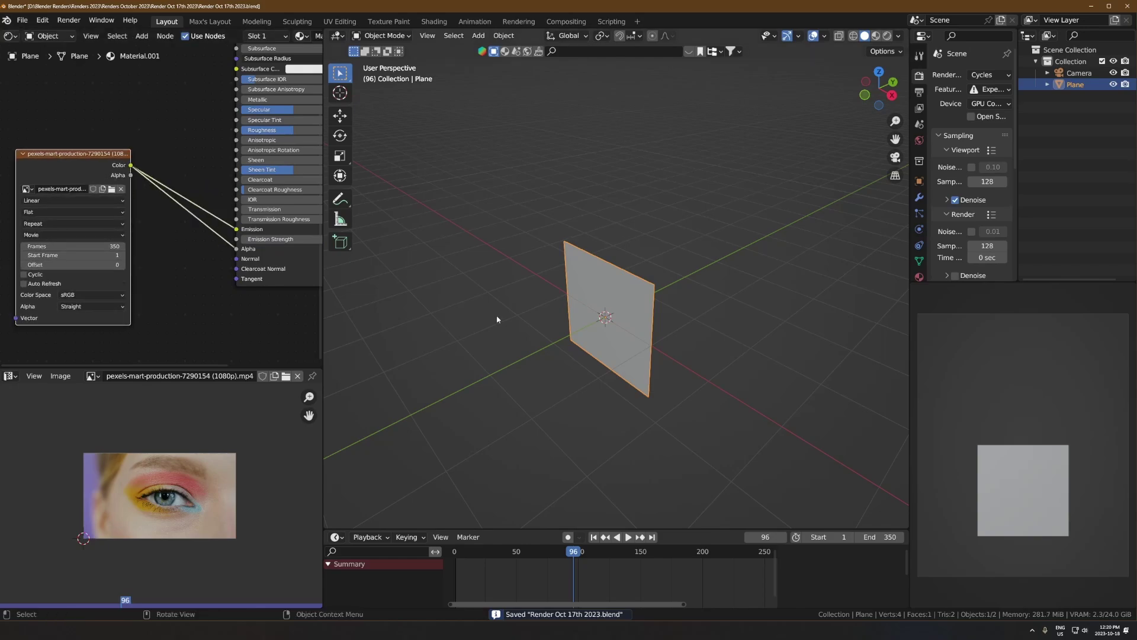
- Show the plane in rendered shading and unwrap its face in Edit Mode
{"action": "key", "text": "z"}
{"action": "left_click", "coordinate": [595, 240]}
{"action": "key", "text": "KP_Decimal"}
{"action": "scroll", "coordinate": [596, 312], "scroll_direction": "down", "scroll_amount": 4}
{"action": "key", "text": "Tab"}
{"action": "middle_click_drag", "start_coordinate": [596, 312], "coordinate": [741, 256]}
{"action": "key", "text": "u"}
{"action": "left_click", "coordinate": [652, 296]}
- Scale and move the plane's UVs to frame the eye, and preview the footage playing with Auto Refresh enabled
{"action": "key", "text": "a"}
{"action": "key", "text": "s"}
{"action": "left_click", "coordinate": [202, 481]}
{"action": "key", "text": "g"}
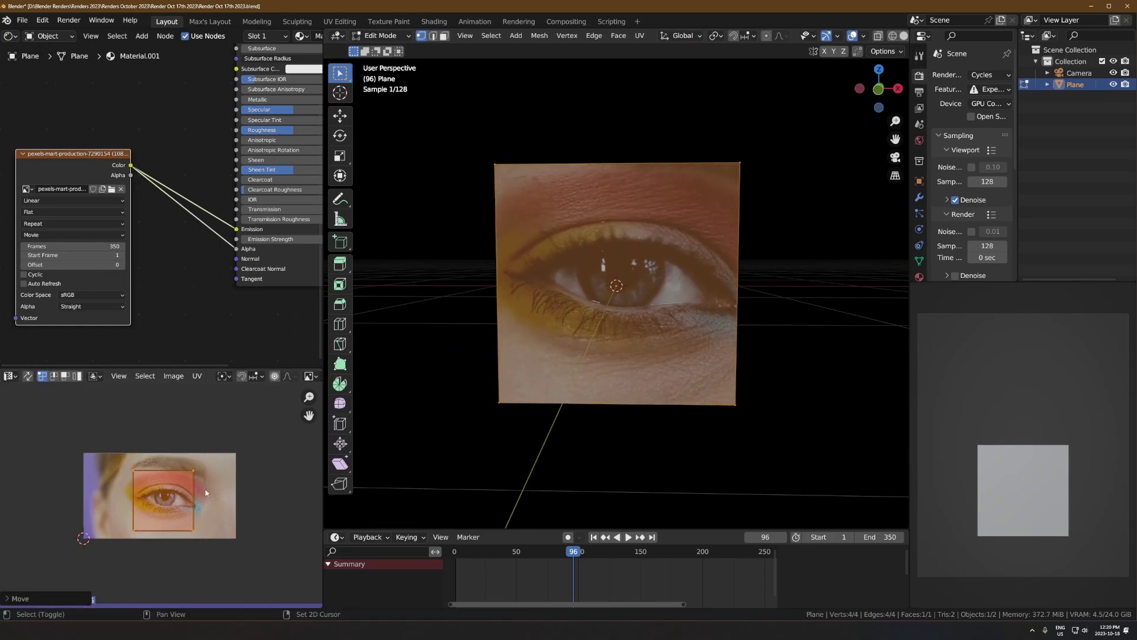
{"action": "left_click", "coordinate": [228, 486]}
{"action": "key", "text": "Tab"}
{"action": "key", "text": "space"}
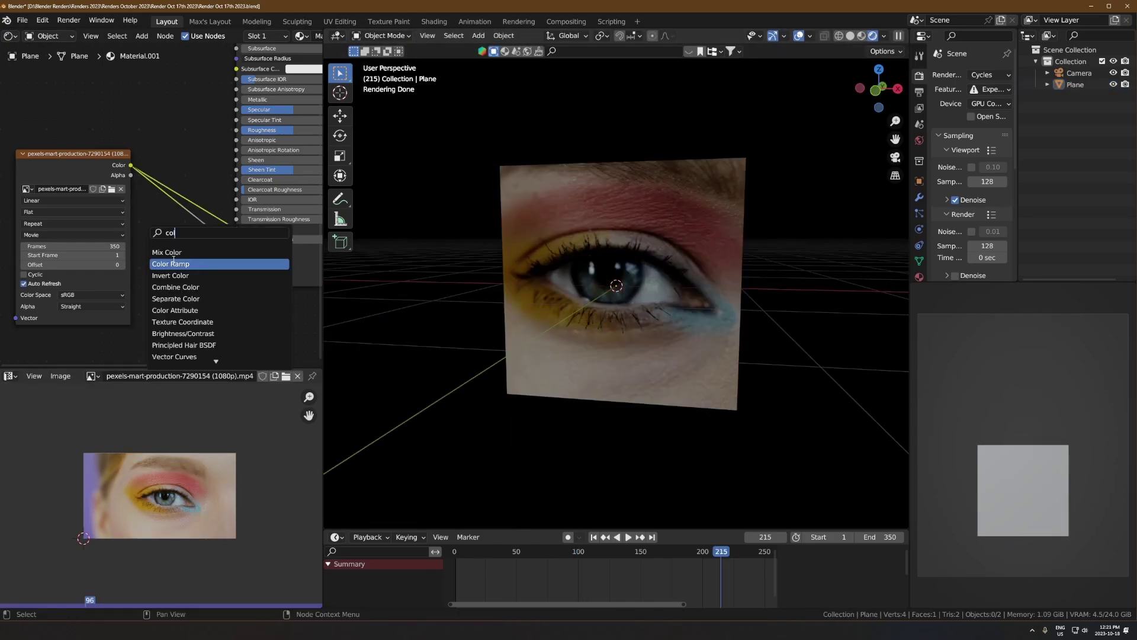
- Insert a Color Ramp node between the footage texture's Color output and the shader's Alpha input
{"action": "left_click", "coordinate": [240, 267]}
{"action": "left_click", "coordinate": [197, 246]}
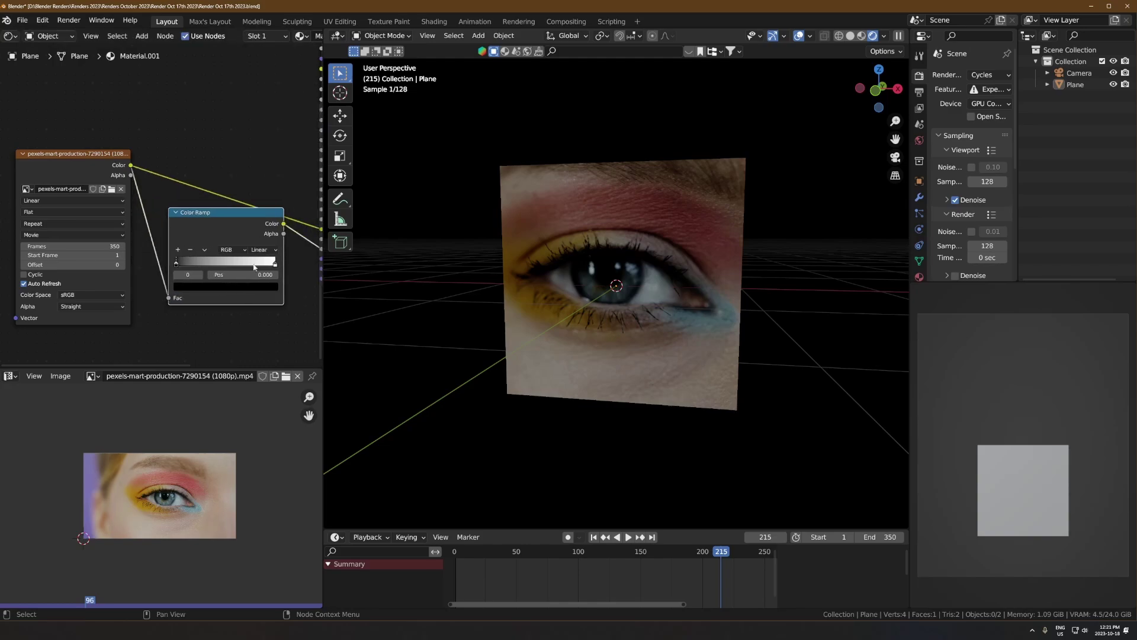
{"action": "scroll", "coordinate": [577, 350], "scroll_direction": "down", "scroll_amount": 1}
{"action": "middle_click_drag", "start_coordinate": [216, 188], "coordinate": [151, 207]}
{"action": "scroll", "coordinate": [151, 207], "scroll_direction": "down", "scroll_amount": 2}
{"action": "key", "text": "g"}
{"action": "left_click", "coordinate": [145, 286]}
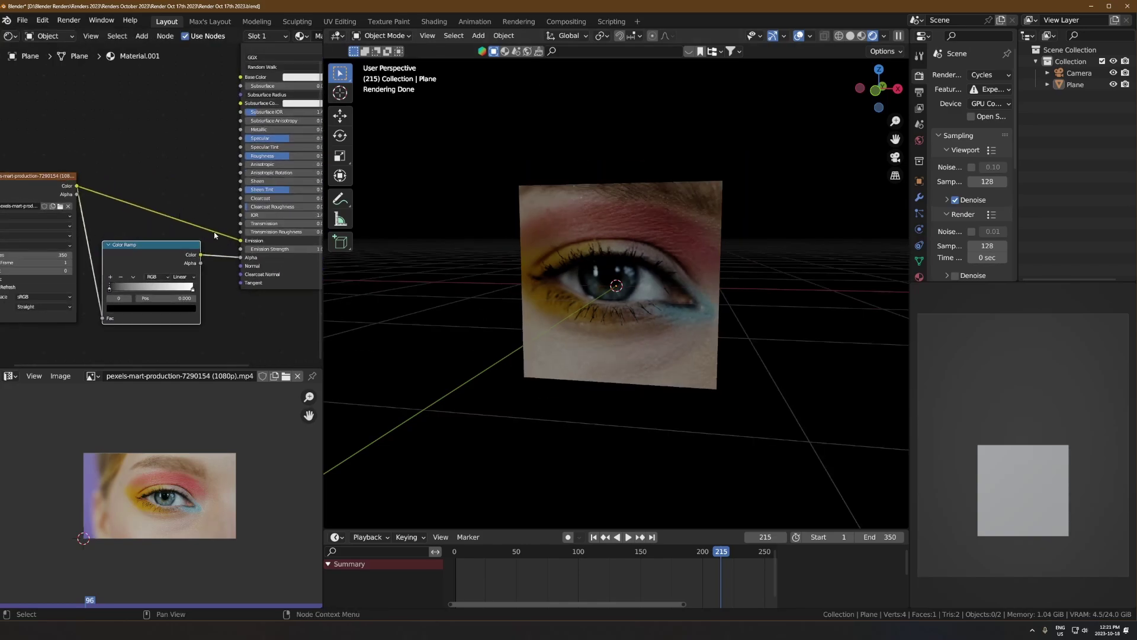
- Disconnect the footage from the Emission input and set the emission colour to orange-red
{"action": "left_click_drag", "start_coordinate": [241, 241], "coordinate": [245, 249]}
{"action": "scroll", "coordinate": [245, 250], "scroll_direction": "up", "scroll_amount": 1}
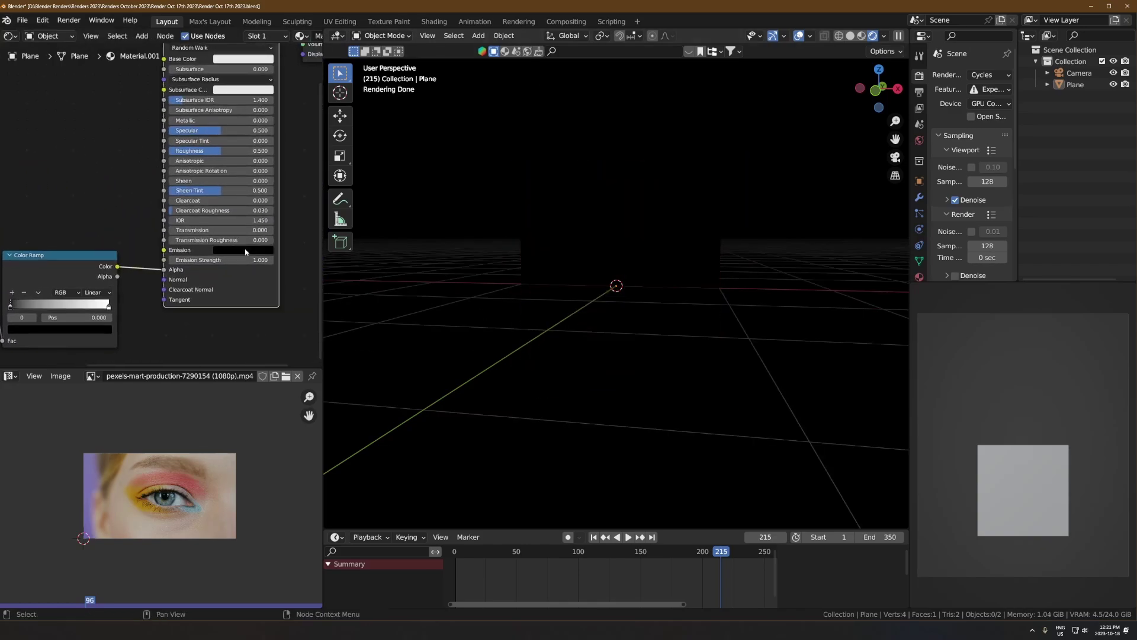
{"action": "left_click", "coordinate": [241, 250]}
{"action": "left_click", "coordinate": [292, 129]}
{"action": "left_click_drag", "start_coordinate": [252, 158], "coordinate": [252, 179]}
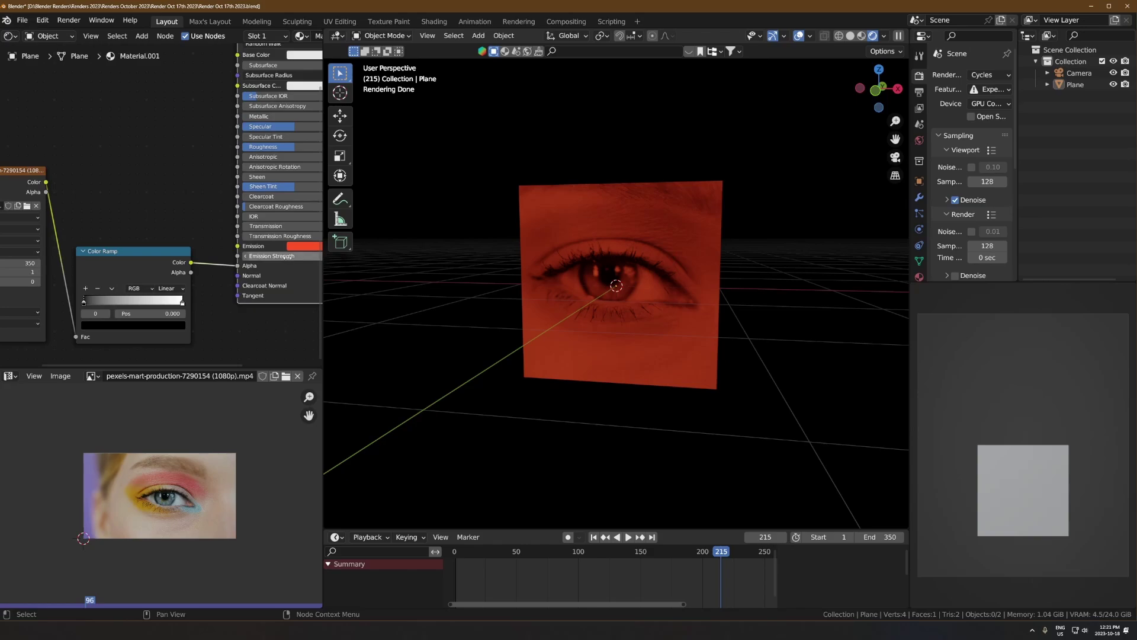
- Raise the emission strength and tighten the Color Ramp, moving its black stop inward and its white stop to 0.659
{"action": "mouse_move", "coordinate": [286, 256]}
{"action": "left_mouse_down"}
{"action": "mouse_move", "coordinate": [314, 256]}
{"action": "mouse_move", "coordinate": [299, 256]}
{"action": "left_mouse_up"}
{"action": "left_click_drag", "start_coordinate": [87, 305], "coordinate": [92, 303]}
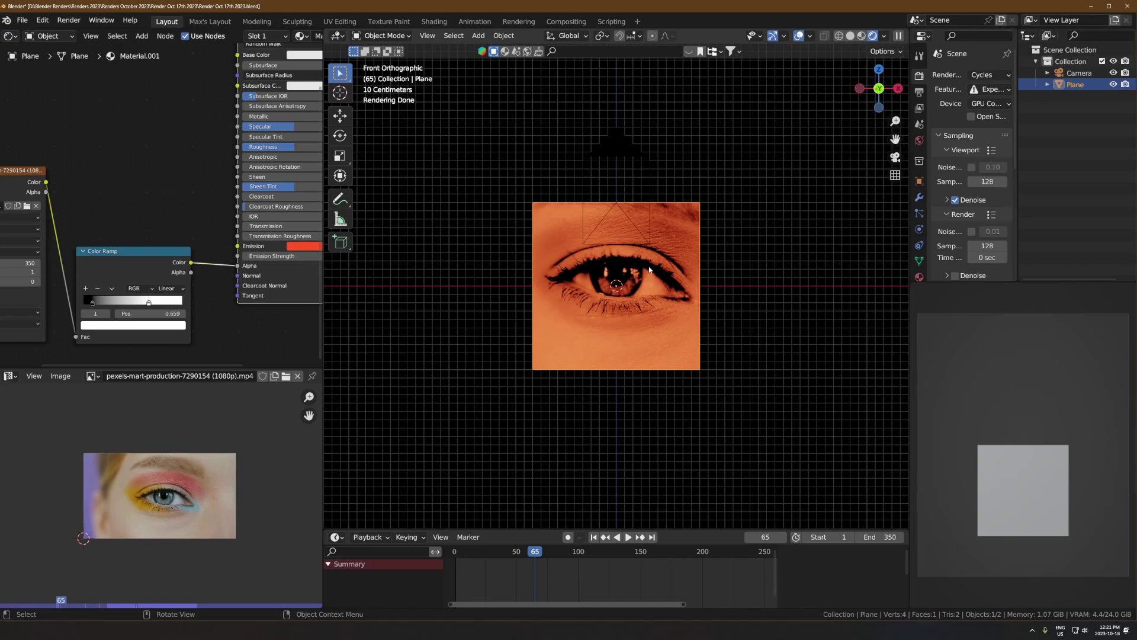
- Rotate the plane's mesh 45 degrees in the front view to turn it into a diamond
{"action": "key", "text": "Tab"}
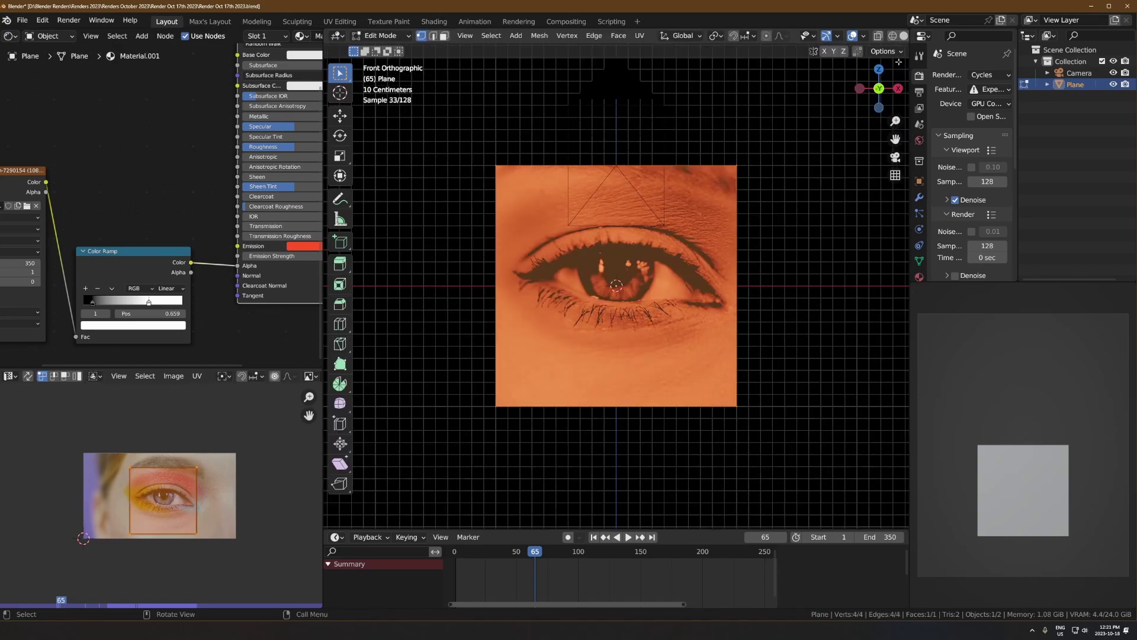
{"action": "type", "text": "r45"}
{"action": "key", "text": "Return"}
{"action": "key", "text": "g"}
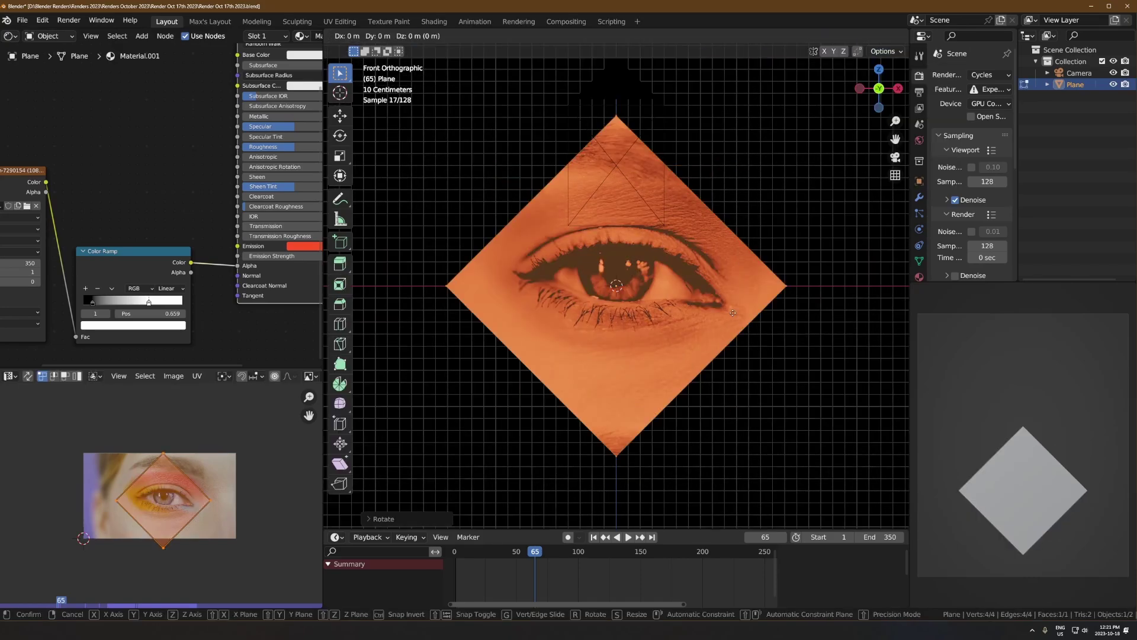
{"action": "key", "text": "z"}
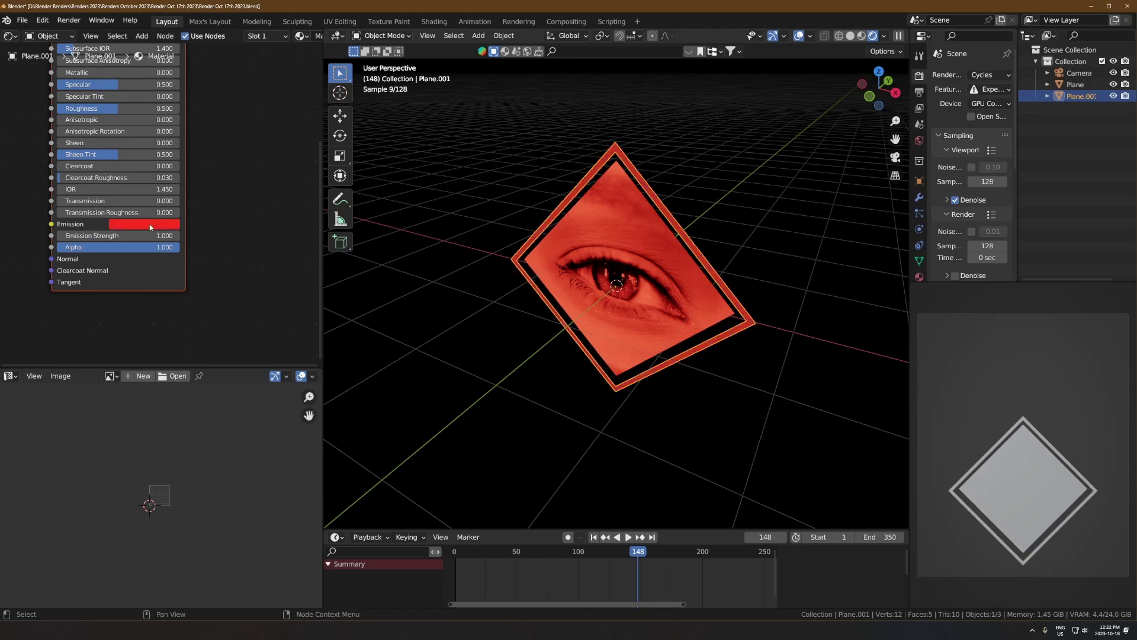
- Scale the selected edge loop of the diamond frame around the eye slightly outward in Edit Mode
{"action": "key", "text": "Tab"}
{"action": "key", "text": "s"}
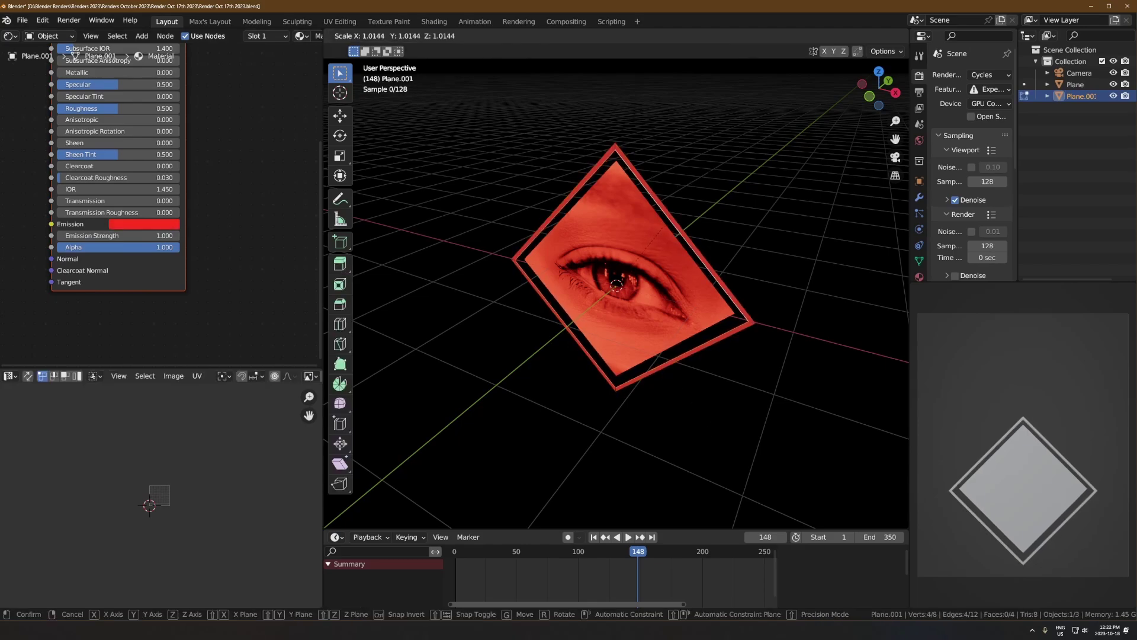
{"action": "left_click", "coordinate": [668, 220]}
{"action": "key", "text": "Tab"}
{"action": "middle_click_drag", "start_coordinate": [634, 215], "coordinate": [662, 219]}
- Switch to File Explorer, open the LocationTextures Displacement Maps folder and preview o127_4_light.jpg
{"action": "middle_click_drag", "start_coordinate": [196, 312], "coordinate": [246, 349]}
{"action": "scroll", "coordinate": [246, 348], "scroll_direction": "down", "scroll_amount": 4}
{"action": "key", "text": "alt+Tab"}
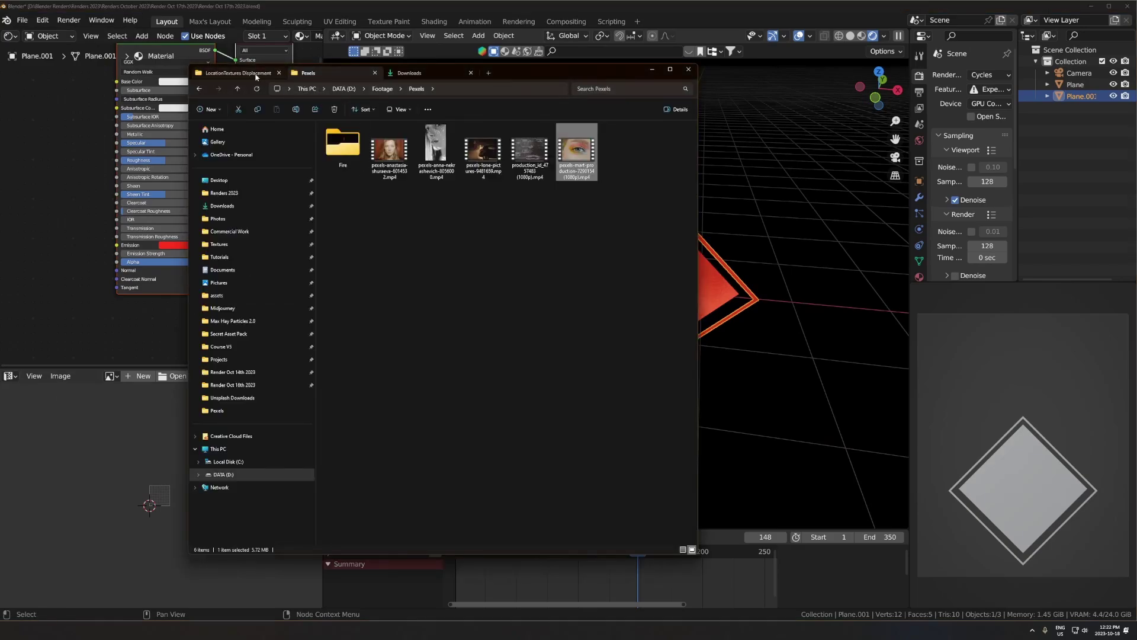
{"action": "left_click", "coordinate": [258, 75]}
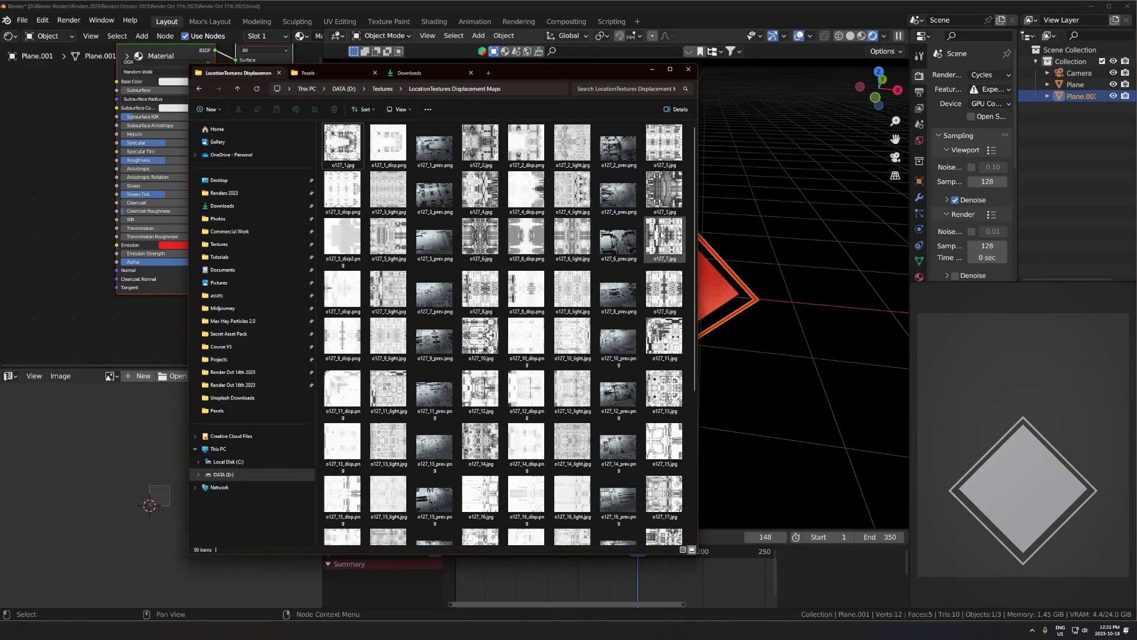
{"action": "left_click", "coordinate": [580, 197]}
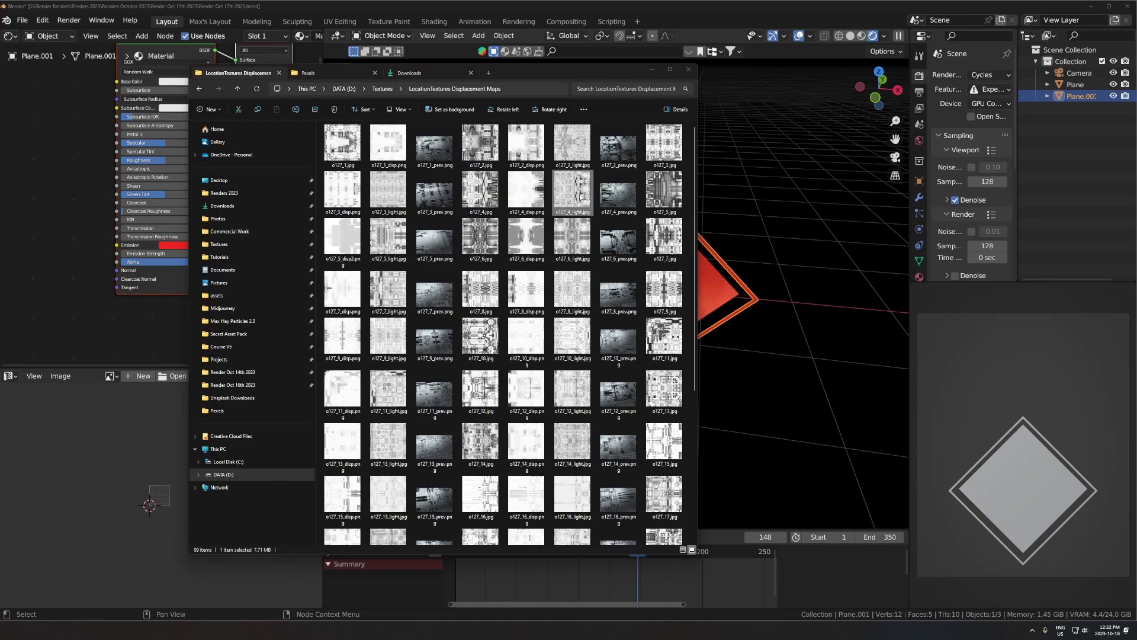
{"action": "double_click", "coordinate": [578, 200]}
{"action": "left_click", "coordinate": [253, 108]}
- Add o127_4_light.jpg to the frame's material as an image texture node beside the Principled BSDF
{"action": "left_click_drag", "start_coordinate": [572, 193], "coordinate": [42, 224]}
{"action": "left_click", "coordinate": [95, 222]}
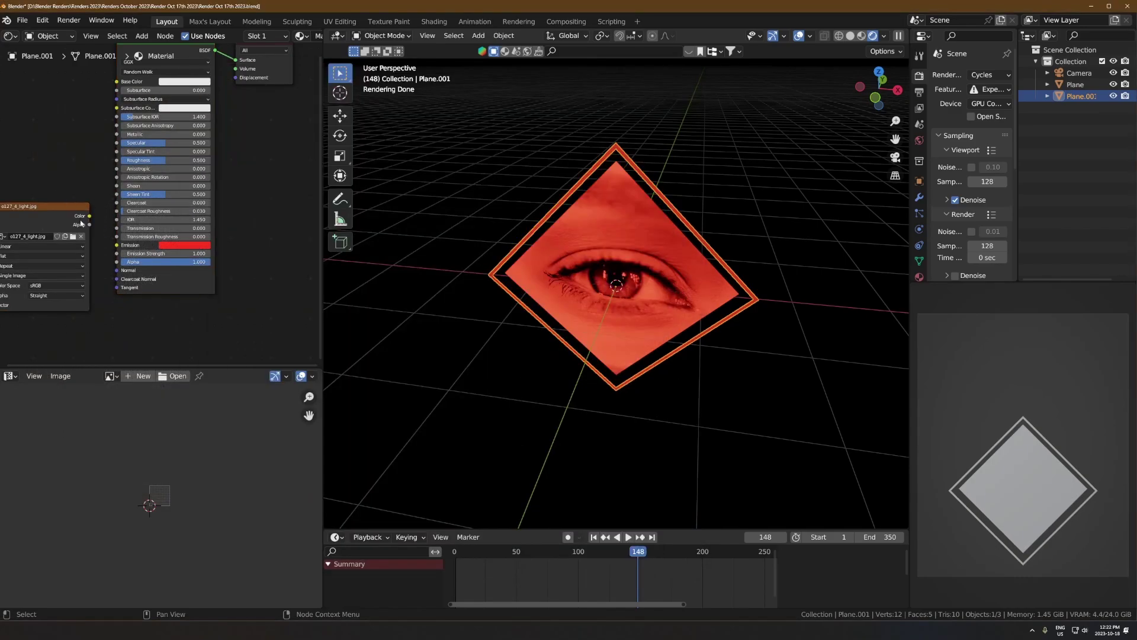
{"action": "scroll", "coordinate": [83, 222], "scroll_direction": "up", "scroll_amount": 3}
{"action": "middle_click_drag", "start_coordinate": [80, 222], "coordinate": [189, 198]}
{"action": "left_click", "coordinate": [126, 210]}
{"action": "left_click_drag", "start_coordinate": [126, 210], "coordinate": [79, 242]}
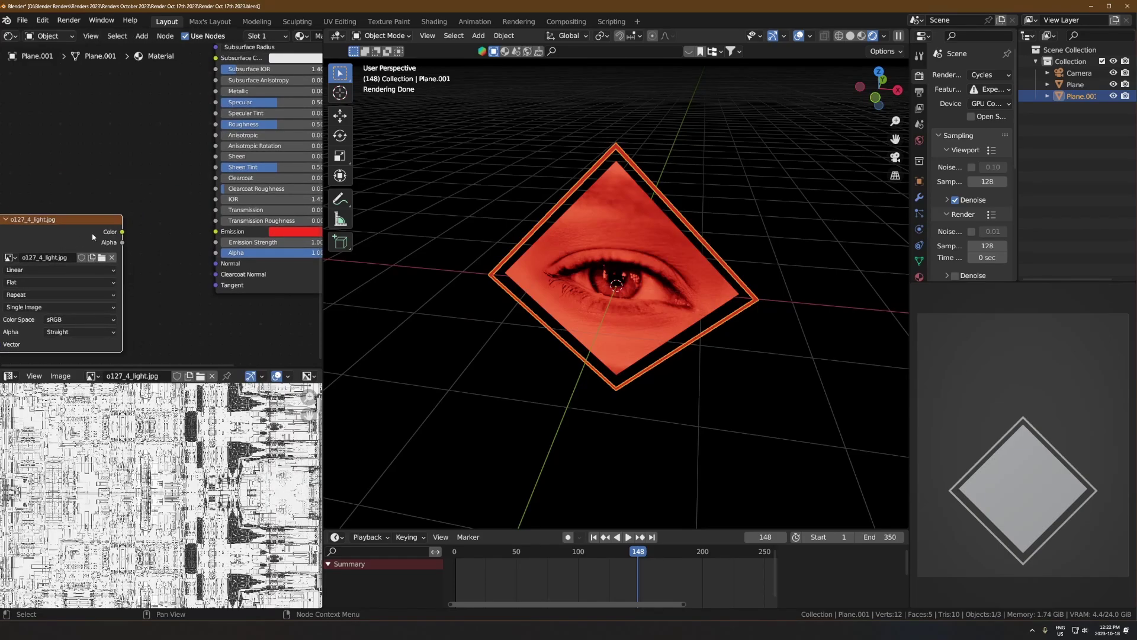
- Connect the o127_4_light.jpg texture's Color to the frame shader's Alpha and add a Color Ramp node between them
{"action": "left_click_drag", "start_coordinate": [218, 256], "coordinate": [217, 254]}
{"action": "key", "text": "ctrl+a"}
{"action": "type", "text": "col"}
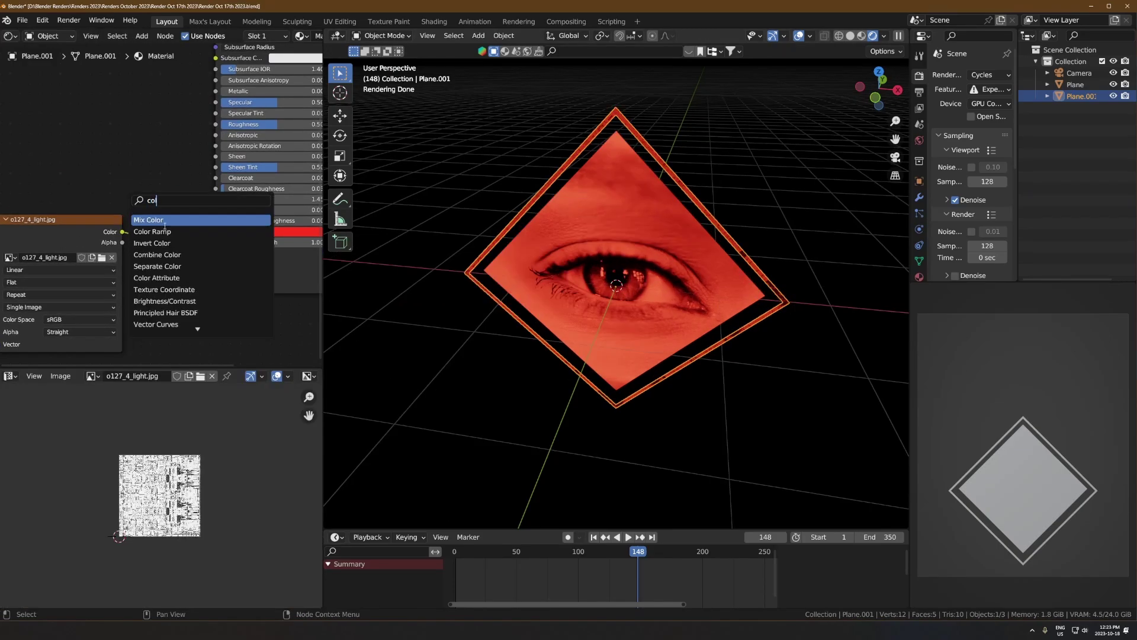
{"action": "left_click", "coordinate": [155, 231]}
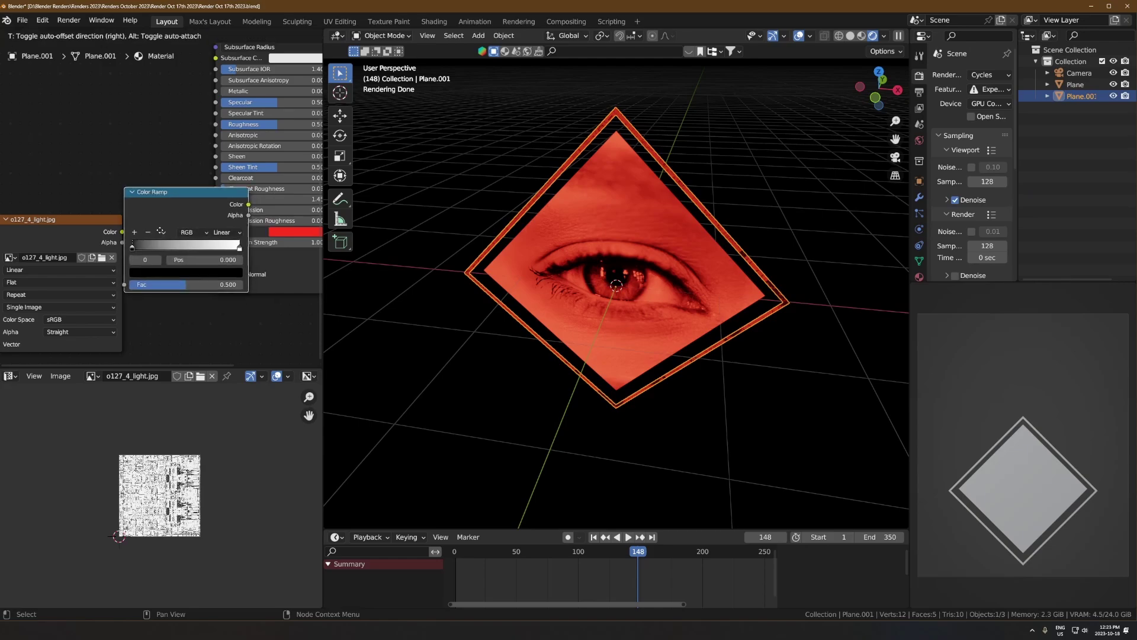
{"action": "left_click", "coordinate": [91, 236]}
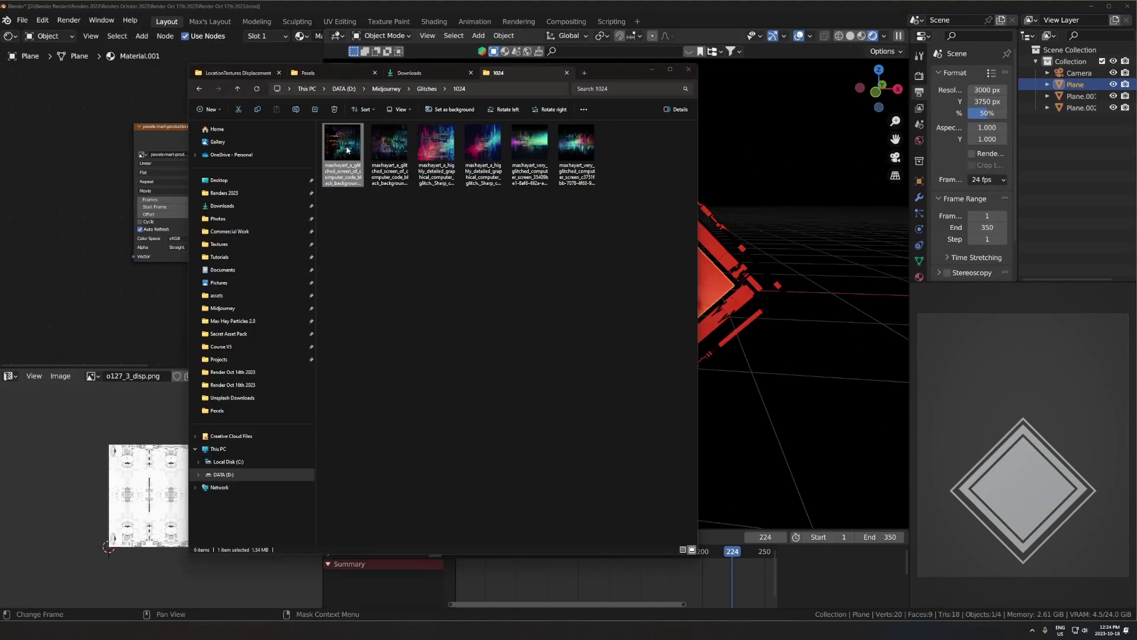
- Preview the first two glitched computer-code images in the Glitches 1024 folder
{"action": "double_click", "coordinate": [347, 150]}
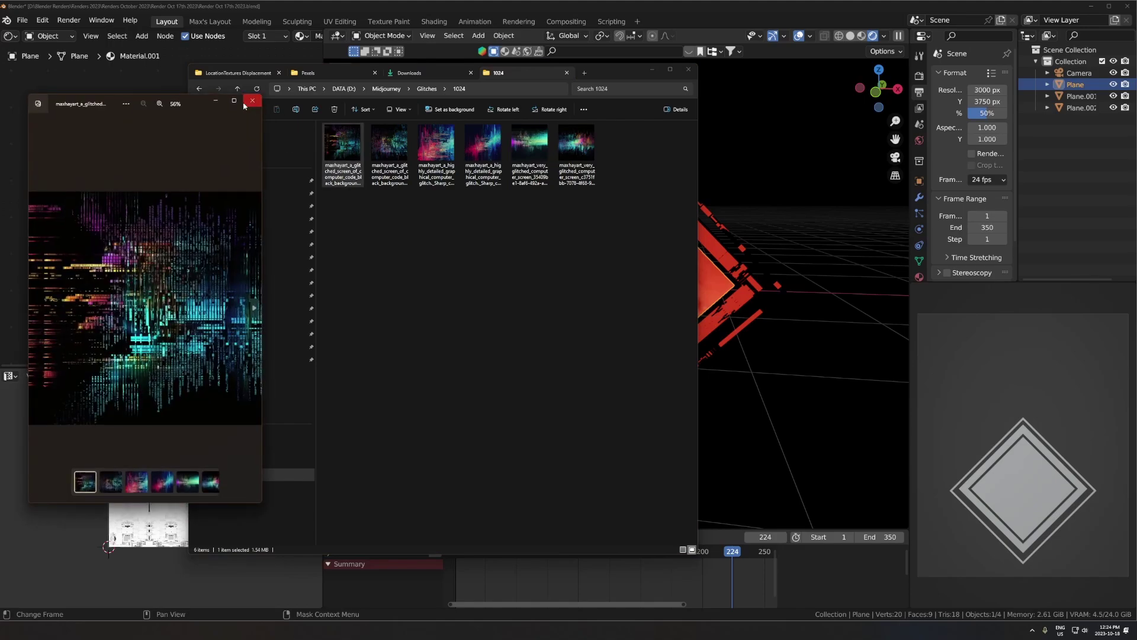
{"action": "left_click", "coordinate": [249, 102]}
{"action": "left_click", "coordinate": [378, 140]}
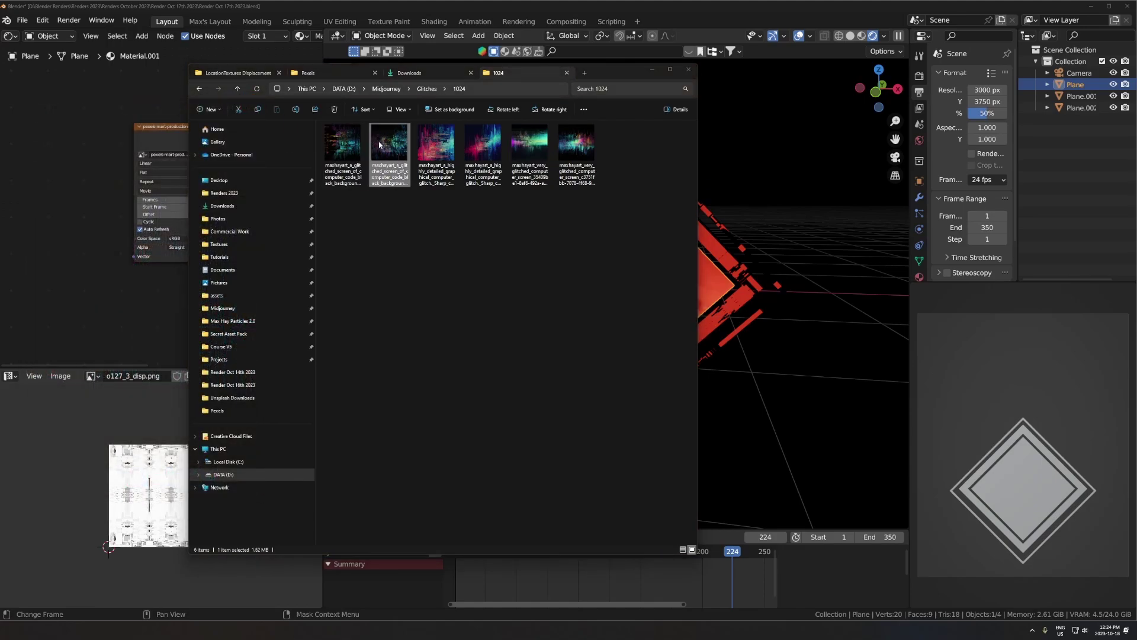
{"action": "double_click", "coordinate": [379, 143]}
{"action": "left_click", "coordinate": [252, 100]}
- Add the second glitched computer-code image to the eye plane's material and place its texture node above the Color Ramp
{"action": "left_click_drag", "start_coordinate": [385, 142], "coordinate": [87, 203]}
{"action": "left_click", "coordinate": [84, 212]}
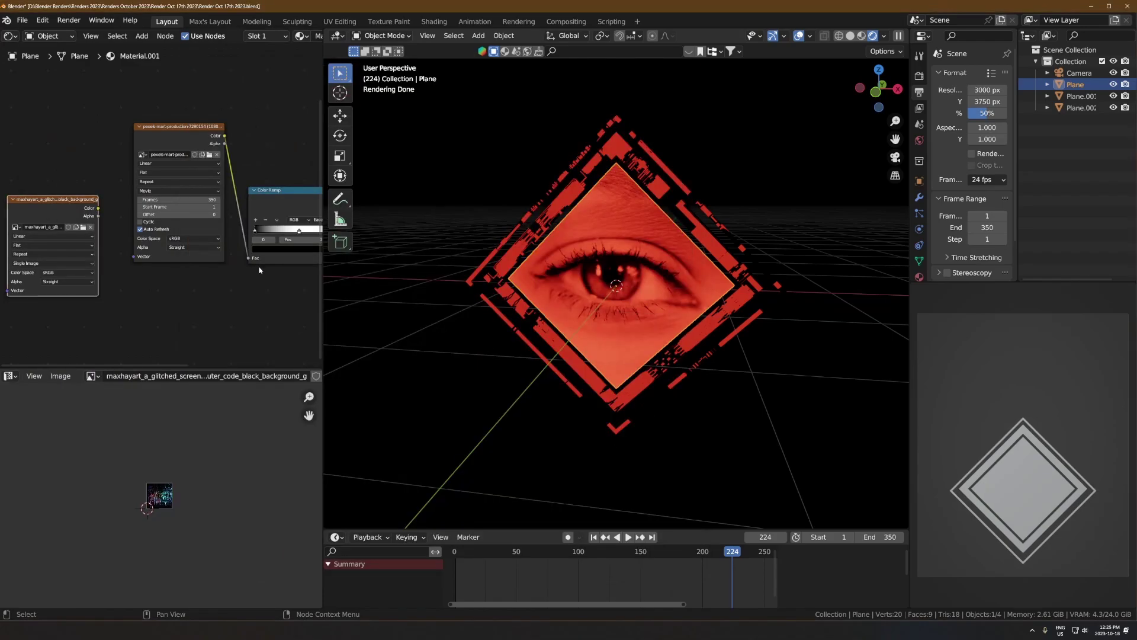
{"action": "middle_click_drag", "start_coordinate": [308, 267], "coordinate": [191, 302]}
{"action": "key", "text": "g"}
{"action": "left_click", "coordinate": [195, 225]}
{"action": "scroll", "coordinate": [201, 231], "scroll_direction": "up", "scroll_amount": 3}
{"action": "middle_click_drag", "start_coordinate": [212, 236], "coordinate": [114, 260]}
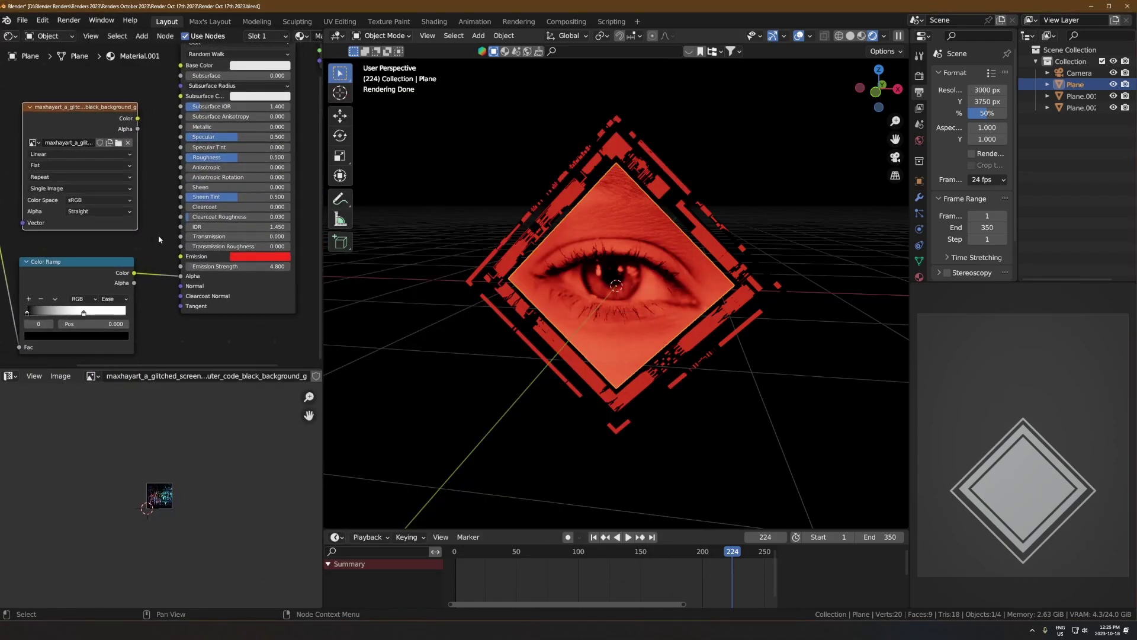
- Insert a Mix Color node between the Color Ramp and the Alpha input and set its blending mode to Multiply
{"action": "key", "text": "shift+a"}
{"action": "left_click", "coordinate": [159, 238]}
{"action": "type", "text": "mix c"}
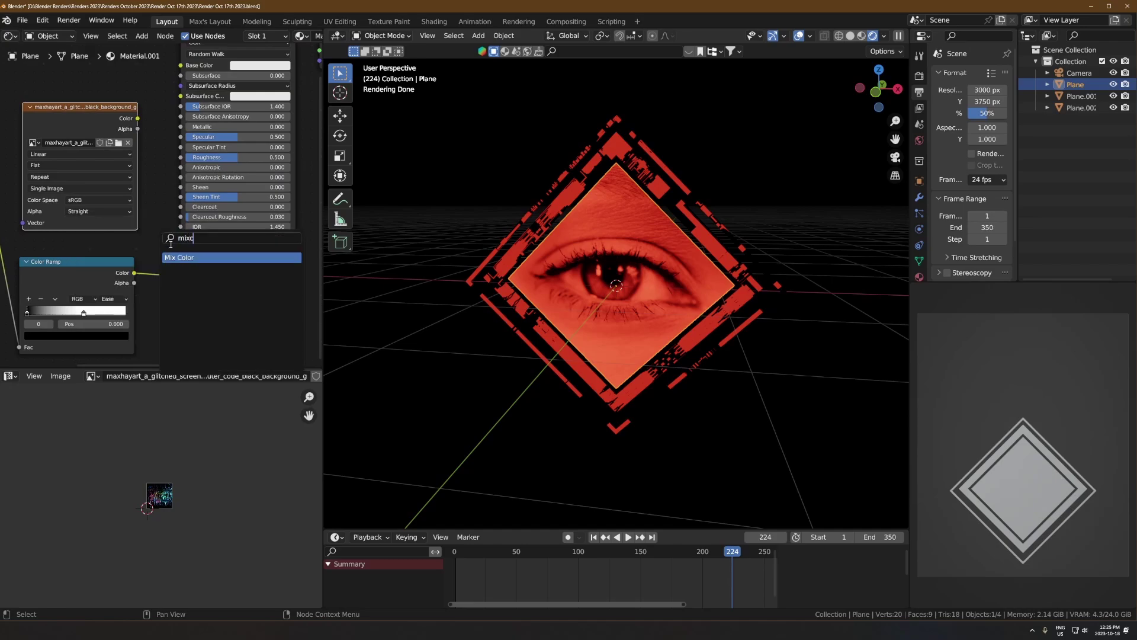
{"action": "key", "text": "Return"}
{"action": "left_click", "coordinate": [144, 285]}
{"action": "left_click", "coordinate": [190, 280]}
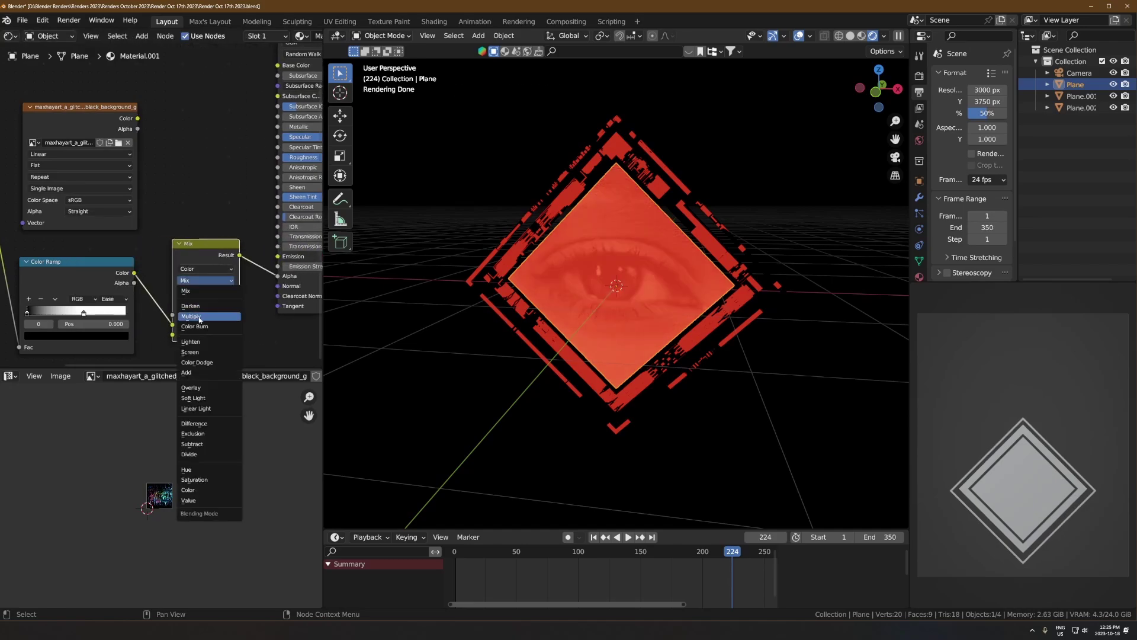
{"action": "left_click", "coordinate": [199, 320]}
- Connect the glitch image texture's Color output to the B input of the Multiply node
{"action": "left_click_drag", "start_coordinate": [137, 117], "coordinate": [213, 166]}
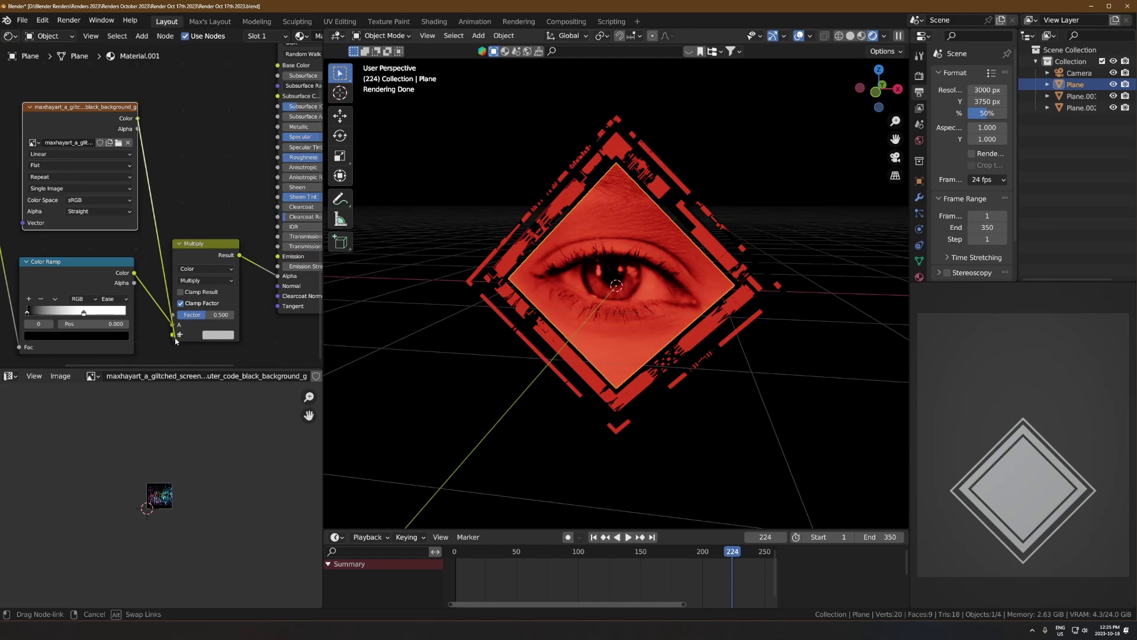
{"action": "left_click_drag", "start_coordinate": [176, 340], "coordinate": [175, 338]}
{"action": "scroll", "coordinate": [177, 226], "scroll_direction": "up", "scroll_amount": 1}
{"action": "middle_click_drag", "start_coordinate": [155, 172], "coordinate": [195, 197]}
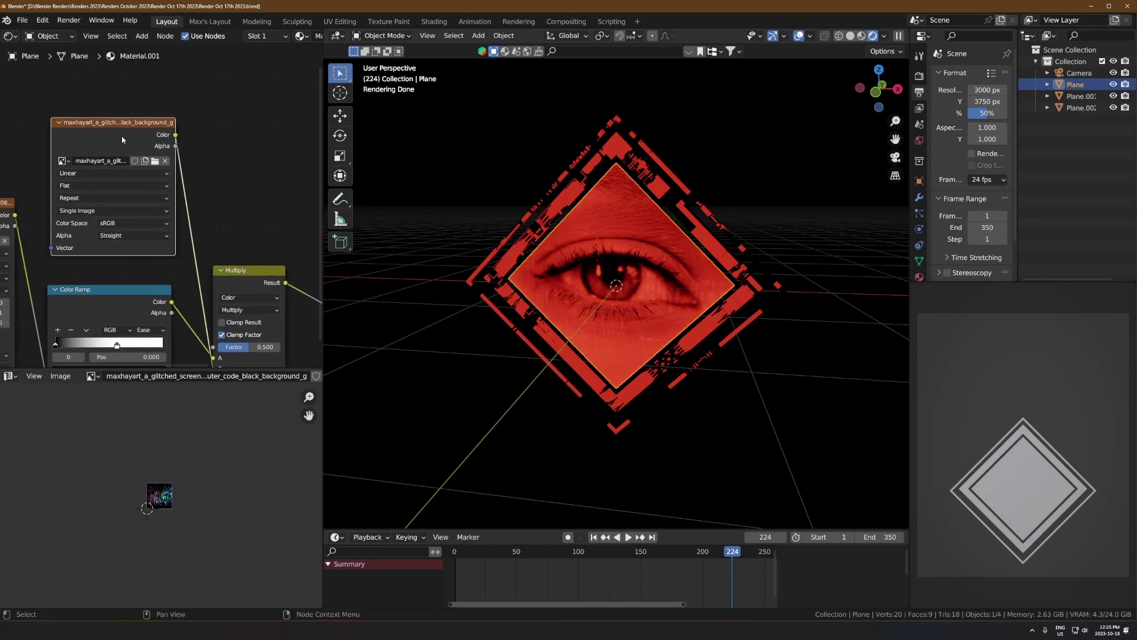
- Duplicate the Color Ramp into the link between the glitch image and the Multiply node, moving its black stop to 0.396
{"action": "left_click_drag", "start_coordinate": [122, 138], "coordinate": [122, 95]}
{"action": "key", "text": "shift+d"}
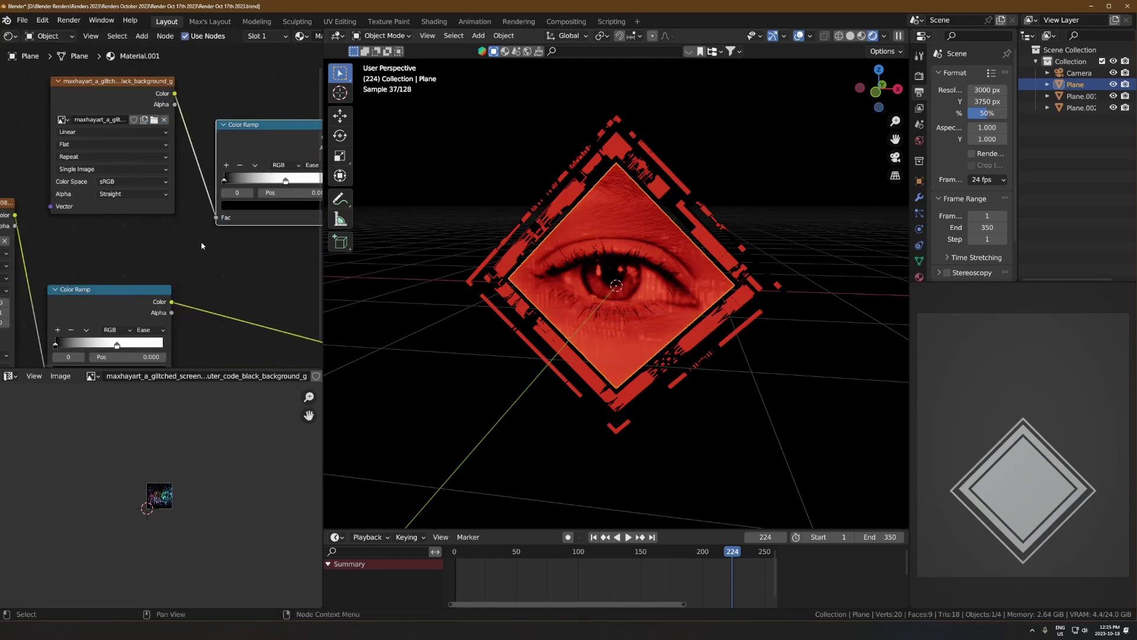
{"action": "left_click", "coordinate": [185, 207]}
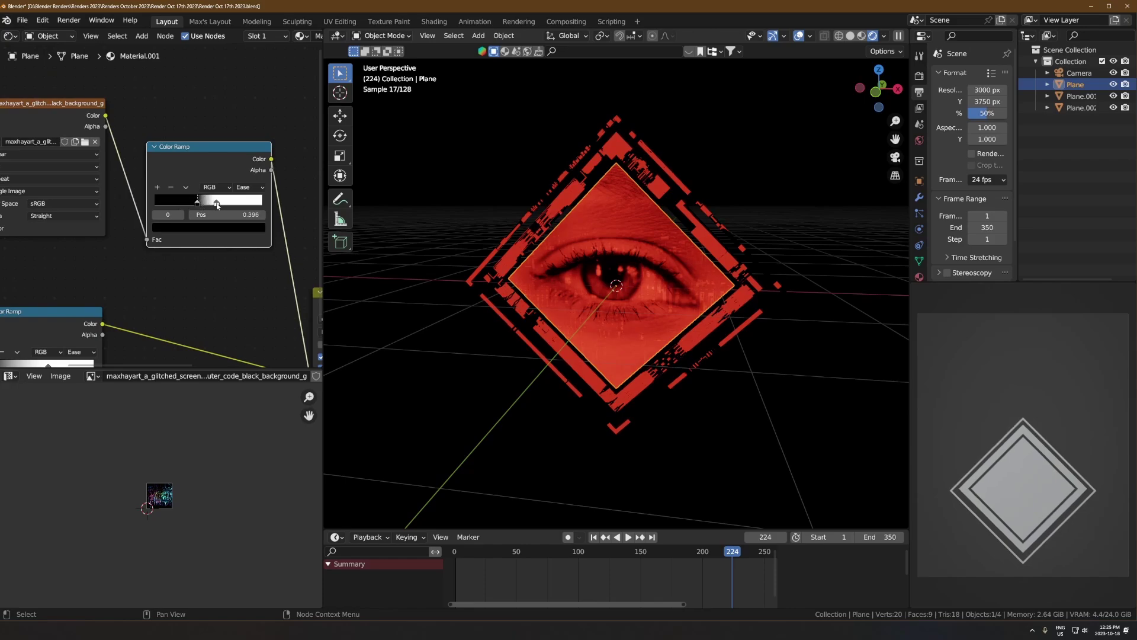
- Move the glitch Color Ramp's white stop to 0.465 and raise the Multiply node's factor
{"action": "left_click_drag", "start_coordinate": [262, 203], "coordinate": [205, 205]}
{"action": "middle_click_drag", "start_coordinate": [249, 263], "coordinate": [121, 190]}
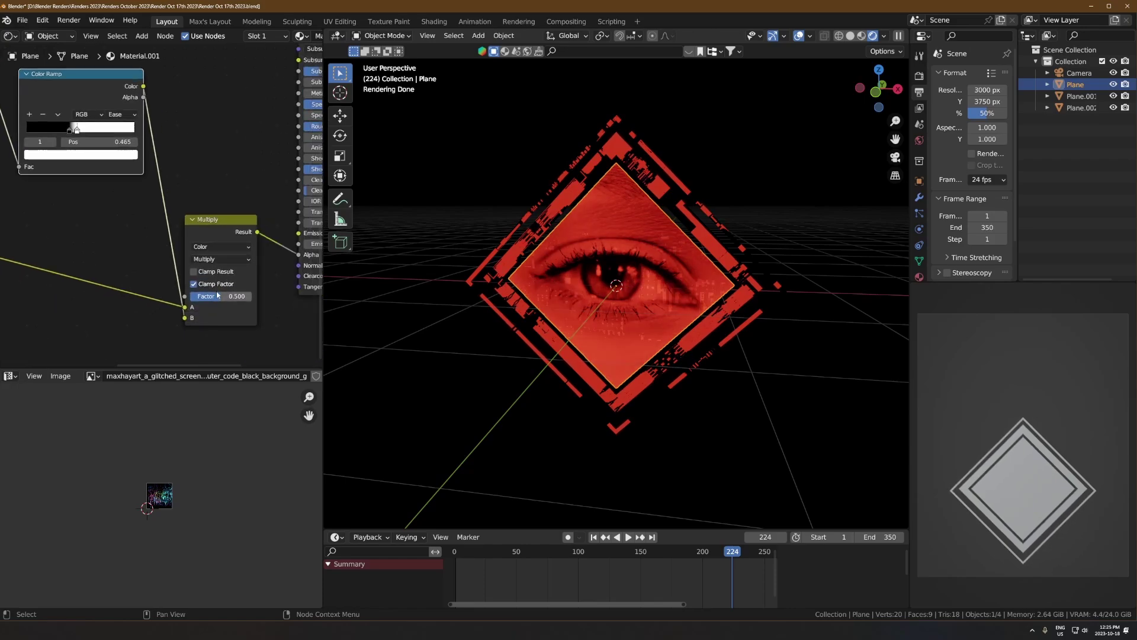
{"action": "left_click_drag", "start_coordinate": [220, 296], "coordinate": [253, 296]}
- Shift the glitch Color Ramp's stops toward its dark end and fine-tune the black stop of the eye footage's Color Ramp
{"action": "scroll", "coordinate": [97, 186], "scroll_direction": "up", "scroll_amount": 1}
{"action": "middle_click_drag", "start_coordinate": [81, 125], "coordinate": [94, 171]}
{"action": "left_click_drag", "start_coordinate": [81, 170], "coordinate": [12, 177]}
{"action": "left_click_drag", "start_coordinate": [88, 171], "coordinate": [42, 173]}
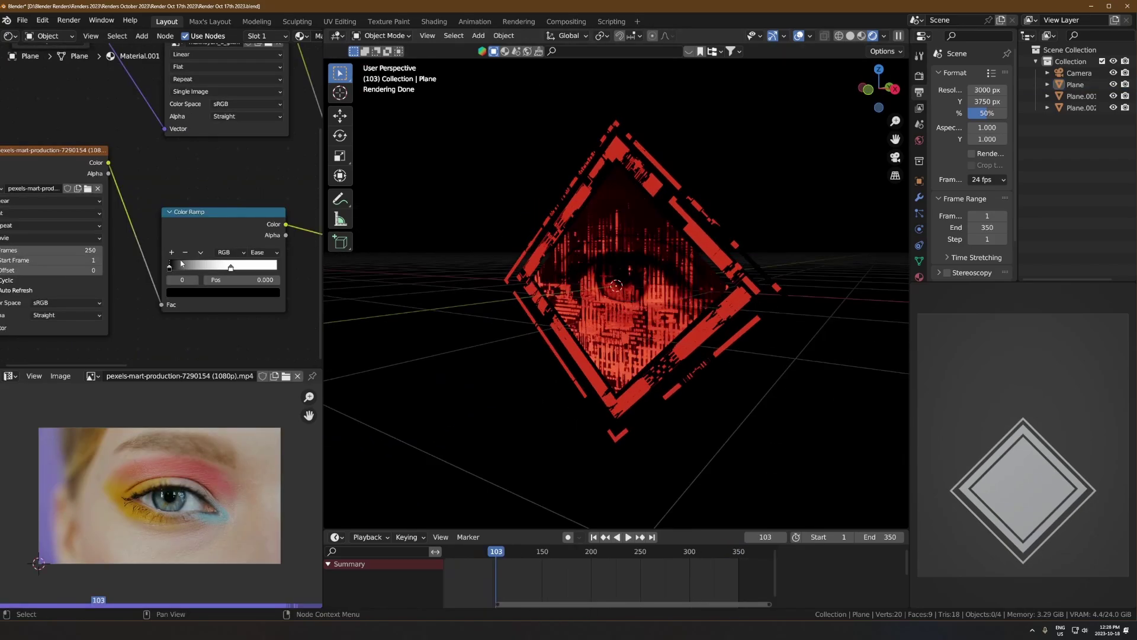
{"action": "mouse_move", "coordinate": [180, 268]}
{"action": "left_mouse_down"}
{"action": "mouse_move", "coordinate": [194, 268]}
{"action": "mouse_move", "coordinate": [180, 269]}
{"action": "left_mouse_up"}
{"action": "middle_click_drag", "start_coordinate": [227, 184], "coordinate": [54, 327]}
{"action": "left_click_drag", "start_coordinate": [181, 250], "coordinate": [178, 253]}
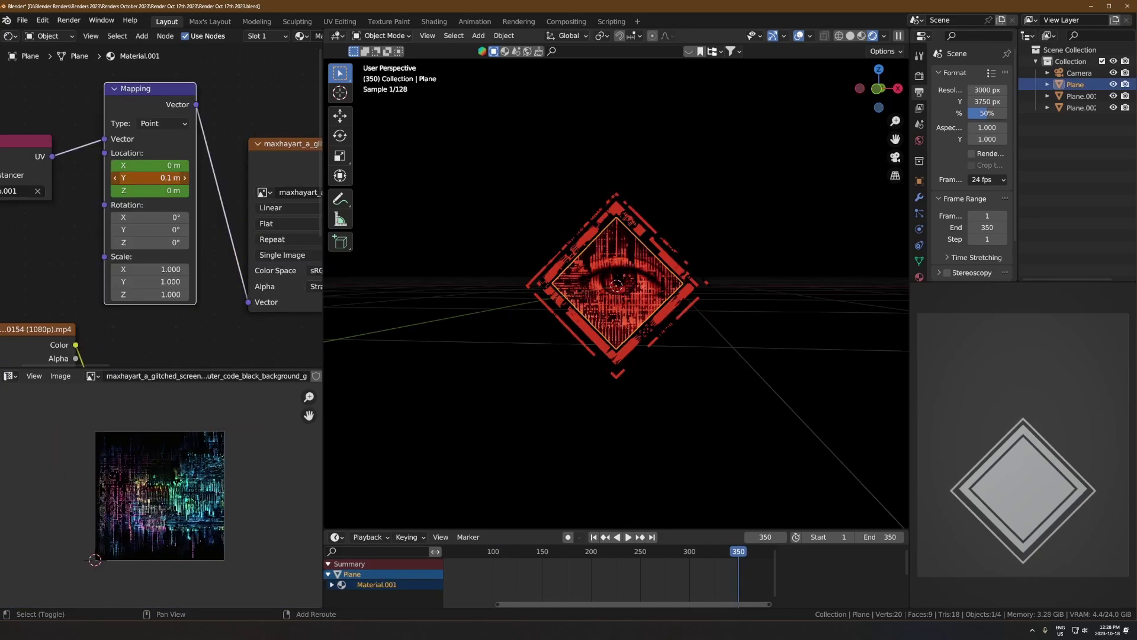
- Keyframe the glitch Mapping node's Y location at 2.1 m on frame 350 and preview the animation from frame 1
{"action": "left_click_drag", "start_coordinate": [145, 181], "coordinate": [184, 180], "text": "shift"}
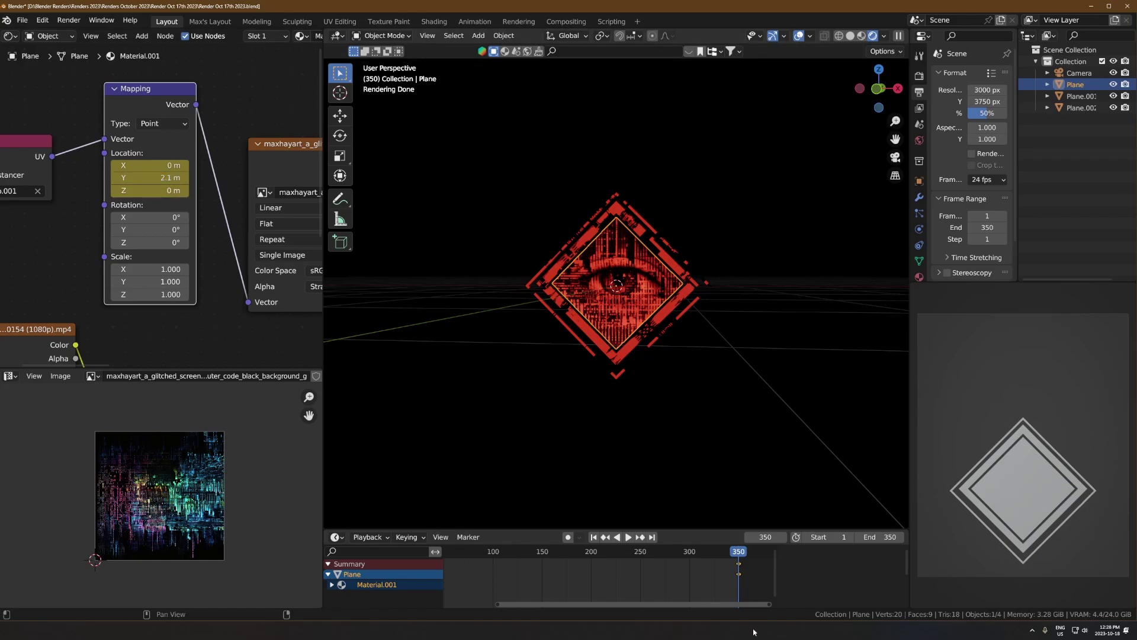
{"action": "key", "text": "shift+Left"}
{"action": "left_click", "coordinate": [765, 396]}
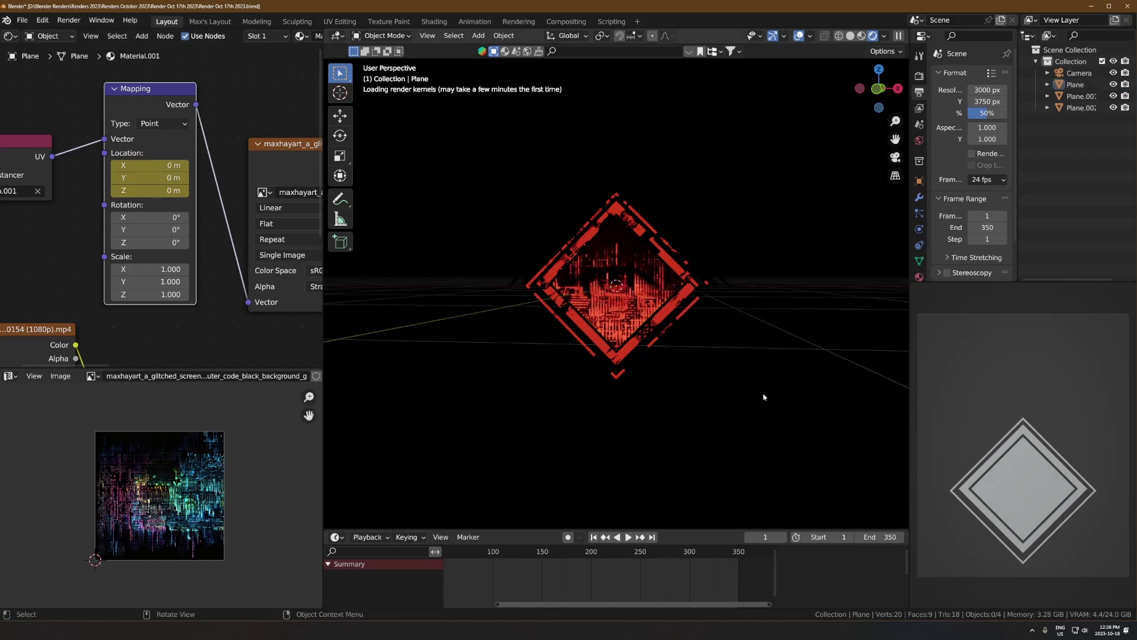
{"action": "scroll", "coordinate": [758, 396], "scroll_direction": "up", "scroll_amount": 2}
{"action": "key", "text": "space"}
{"action": "middle_click_drag", "start_coordinate": [754, 438], "coordinate": [734, 432]}
{"action": "key", "text": "space"}
- Select the eye plane and switch the timeline area to the Graph Editor
{"action": "left_click", "coordinate": [643, 343]}
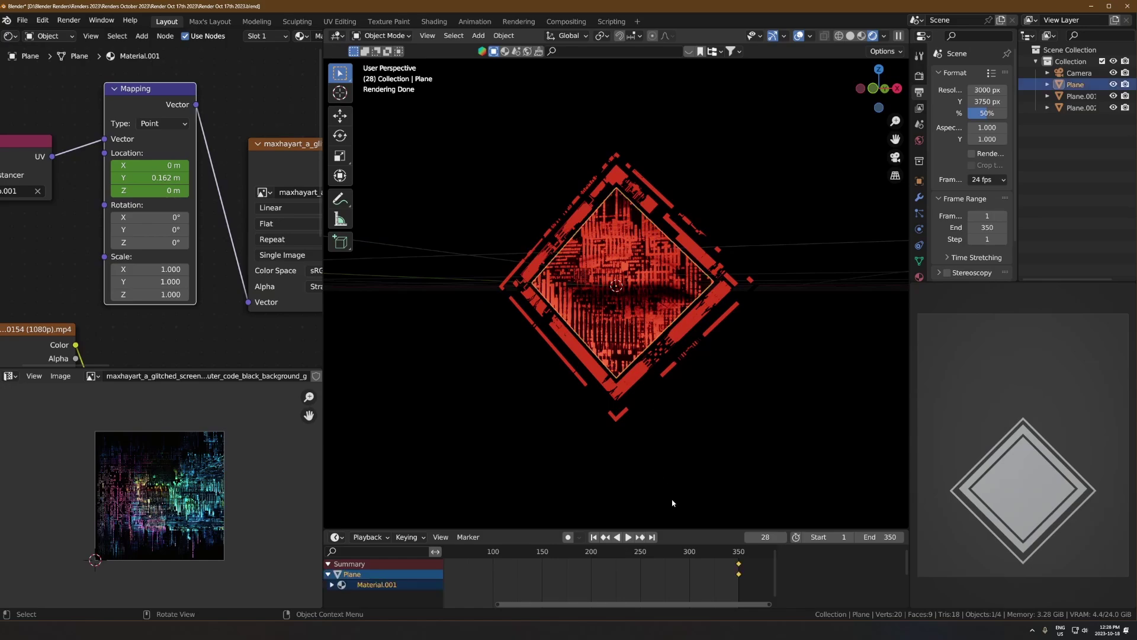
{"action": "scroll", "coordinate": [694, 567], "scroll_direction": "down", "scroll_amount": 8}
{"action": "left_click", "coordinate": [336, 537]}
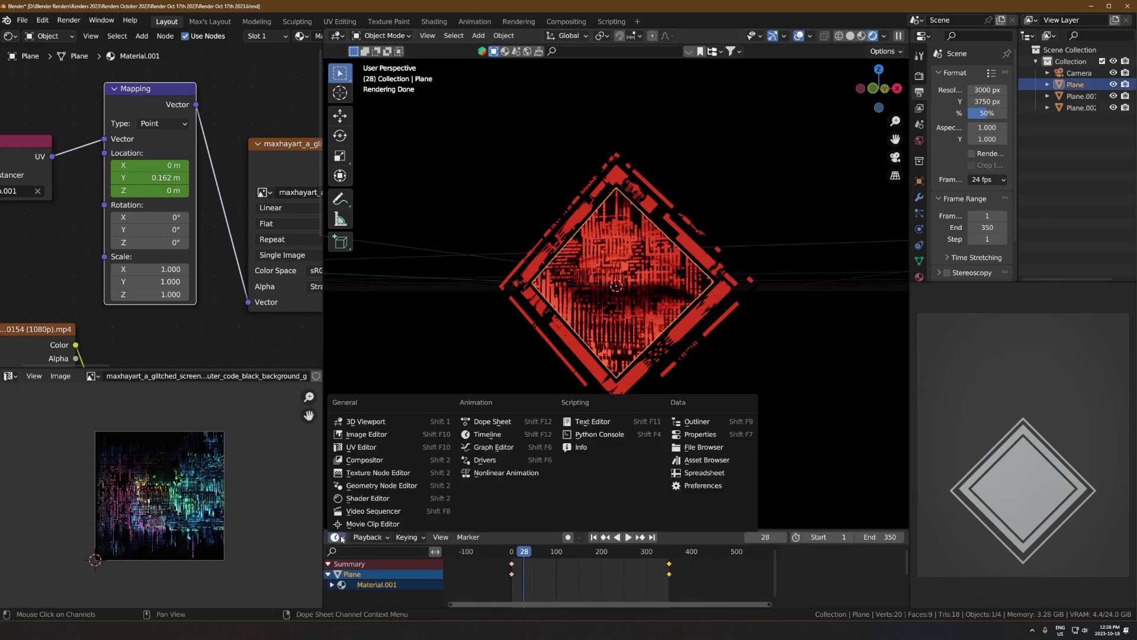
{"action": "left_click", "coordinate": [480, 446]}
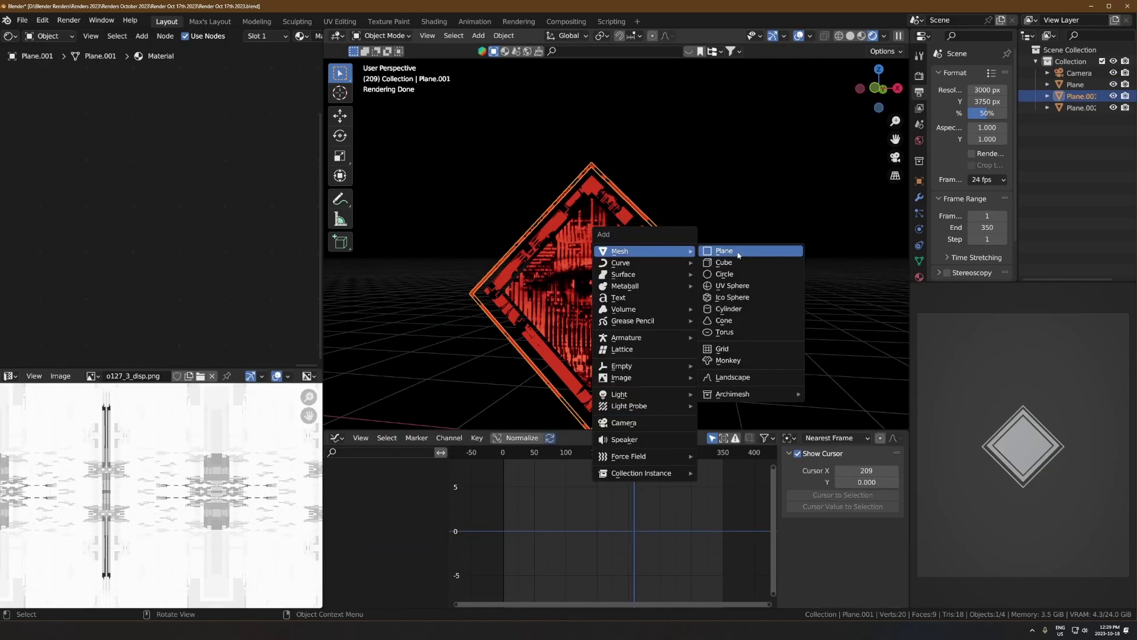
- Scale the inner edge loop of the outer diamond frame in Edit Mode to make its border thinner
{"action": "key", "text": "Escape"}
{"action": "key", "text": "s"}
{"action": "right_click", "coordinate": [733, 274]}
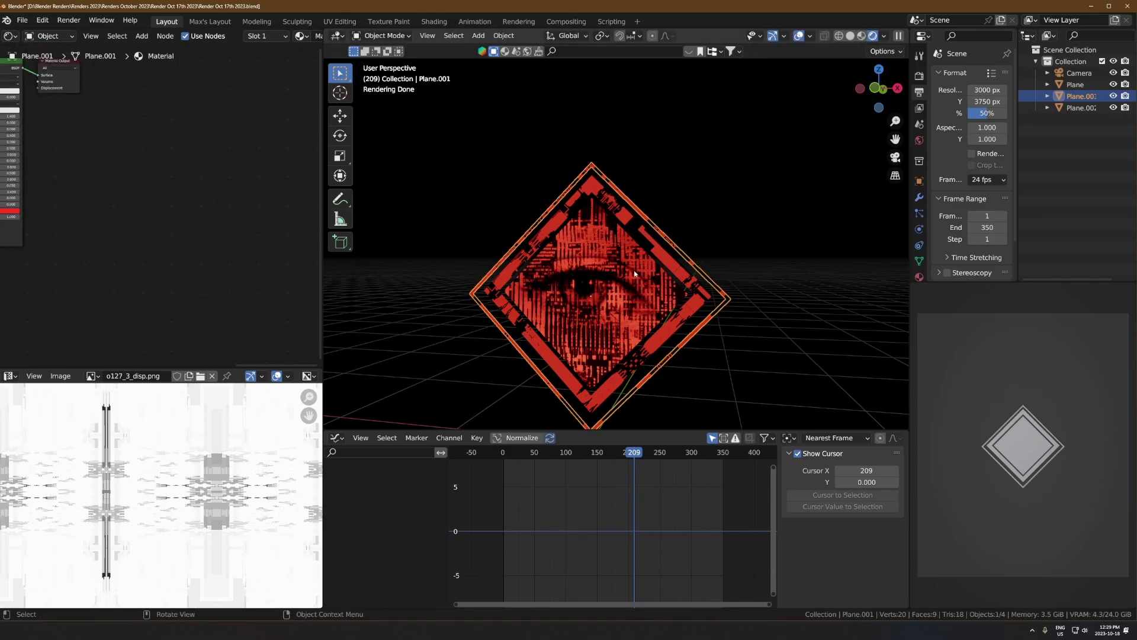
{"action": "key", "text": "Tab"}
{"action": "key", "text": "s"}
{"action": "left_click", "coordinate": [736, 246]}
{"action": "key", "text": "Tab"}
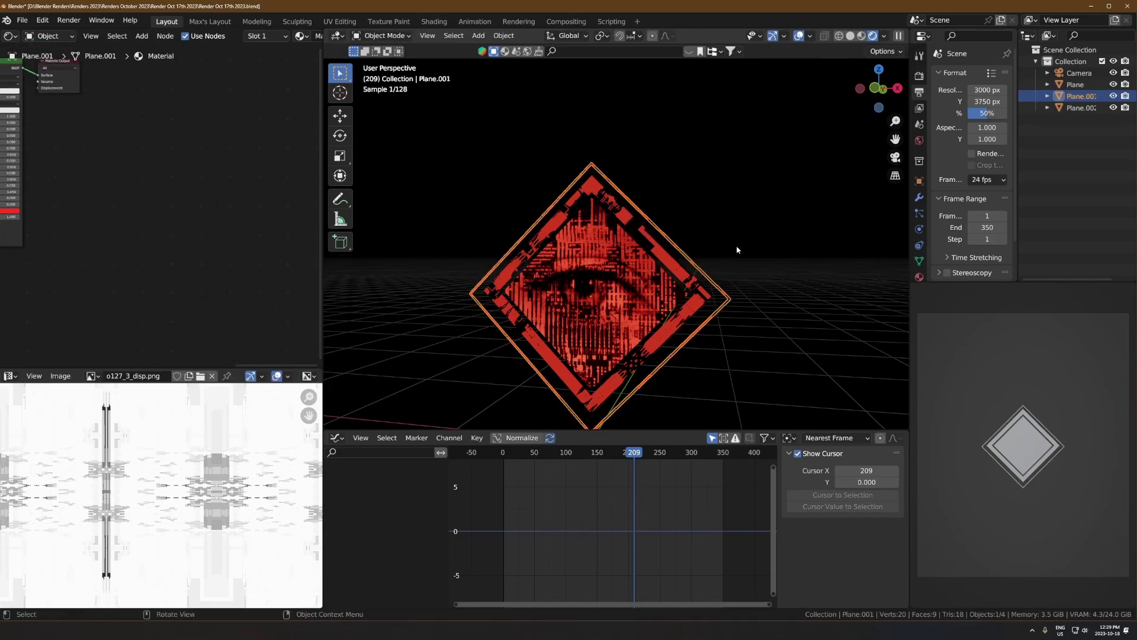
- Duplicate the thin outer diamond frame and offset the copy along the Y axis
{"action": "left_click", "coordinate": [727, 249]}
{"action": "middle_click_drag", "start_coordinate": [663, 268], "coordinate": [673, 266]}
{"action": "scroll", "coordinate": [672, 266], "scroll_direction": "down", "scroll_amount": 3}
{"action": "left_click", "coordinate": [673, 267]}
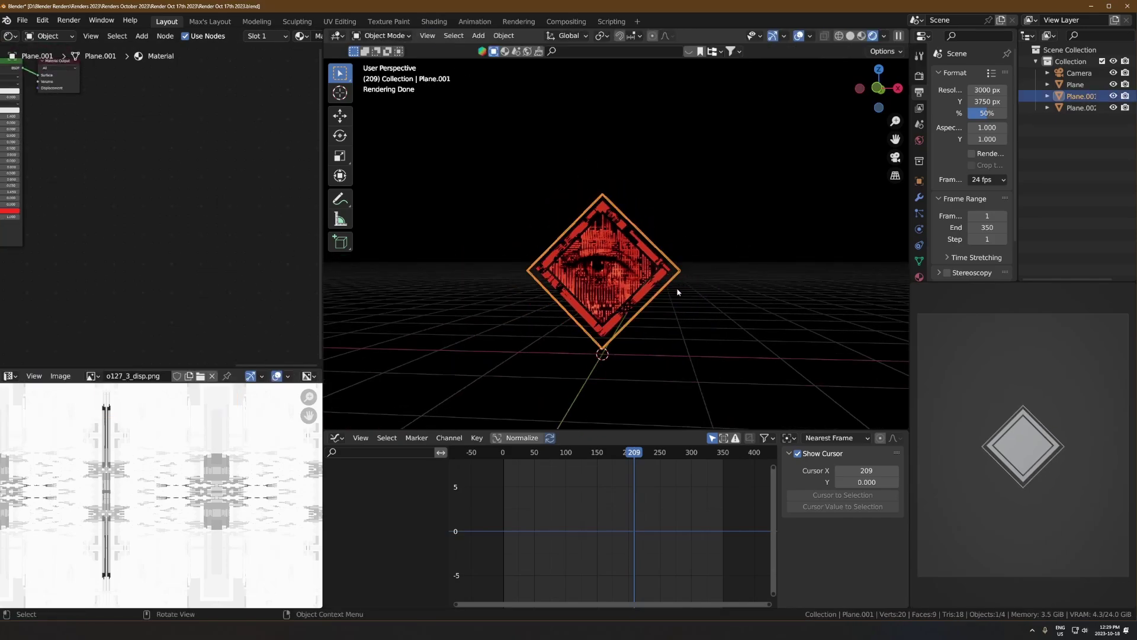
{"action": "middle_click_drag", "start_coordinate": [712, 338], "coordinate": [659, 351]}
{"action": "key", "text": "shift+d"}
{"action": "key", "text": "y"}
{"action": "left_click", "coordinate": [718, 331]}
- Raise the copied frame along Z above the eye diamond and scale it down
{"action": "key", "text": "g"}
{"action": "key", "text": "z"}
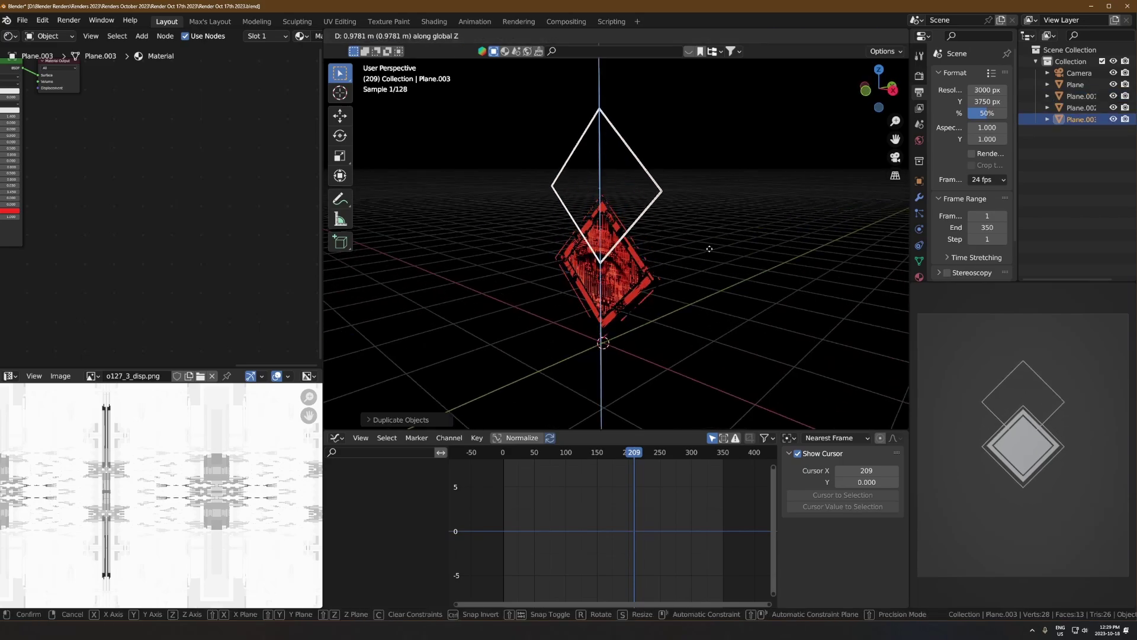
{"action": "left_click", "coordinate": [659, 238]}
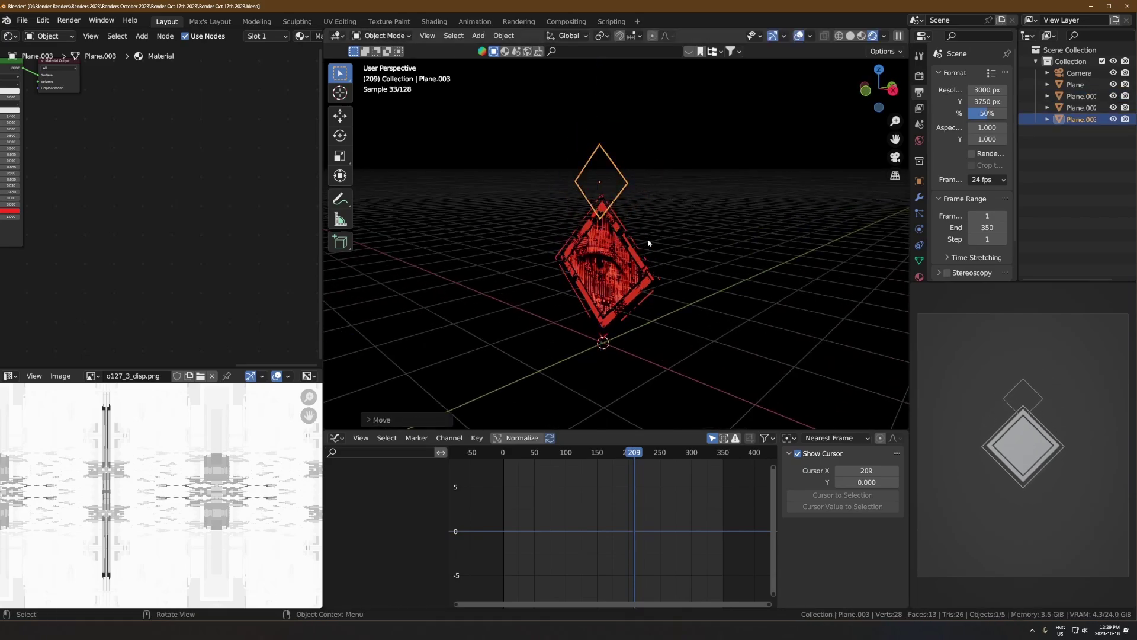
{"action": "middle_click_drag", "start_coordinate": [658, 238], "coordinate": [628, 263]}
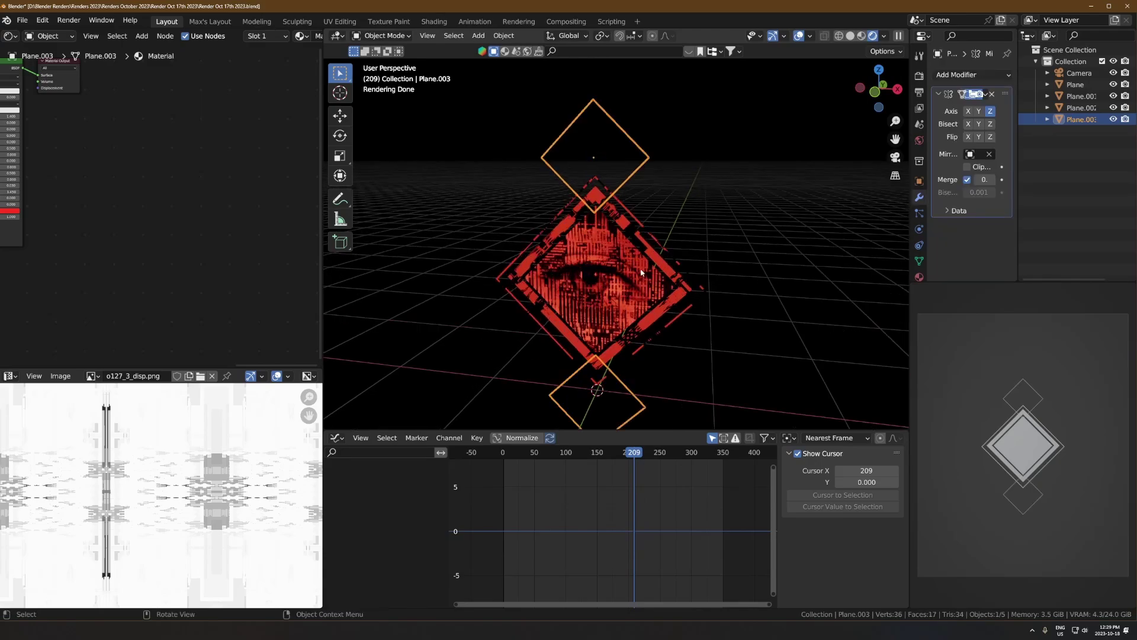
- In front view, make a linked duplicate of the small diamond to its lower left and another 0.8 m across to the right
{"action": "key", "text": "KP_1"}
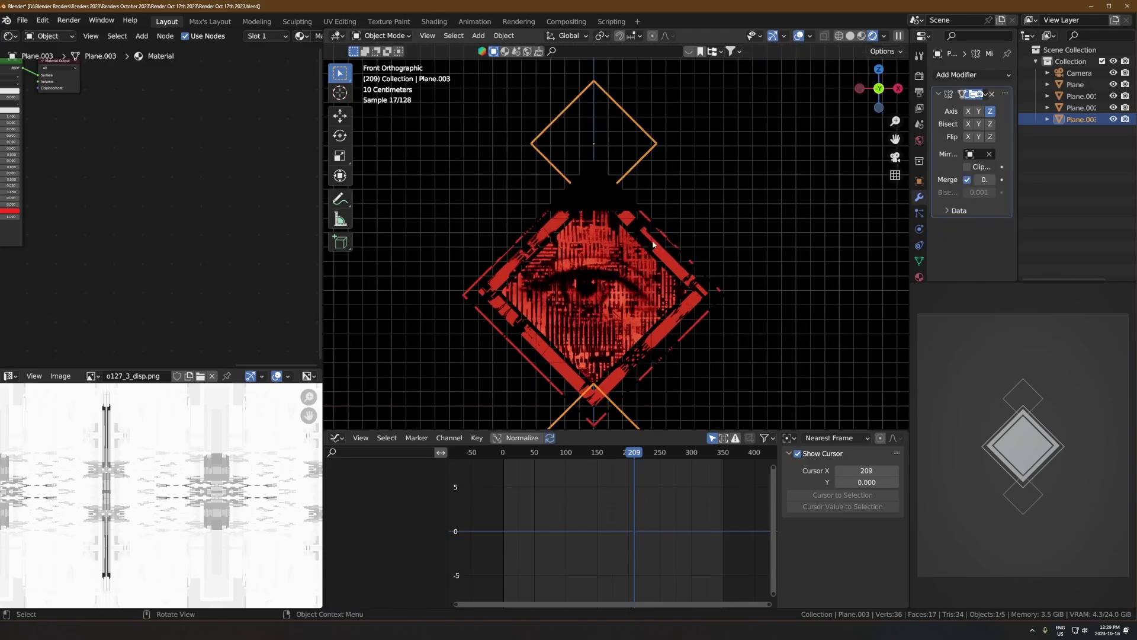
{"action": "key", "text": "alt+d"}
{"action": "left_click", "coordinate": [610, 204]}
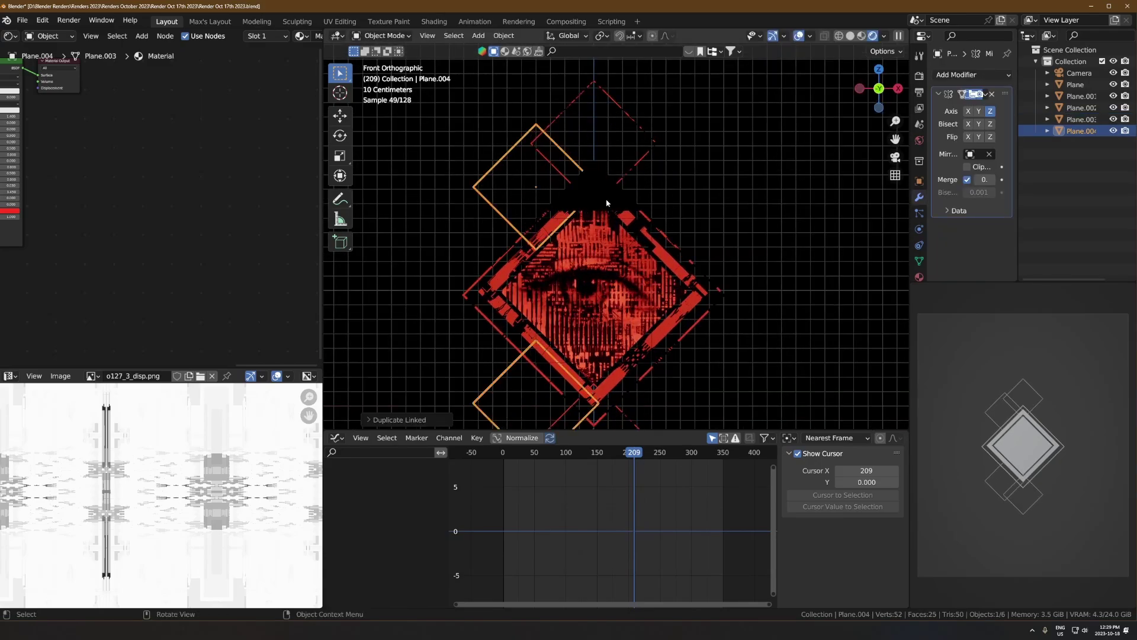
{"action": "key", "text": "alt+d"}
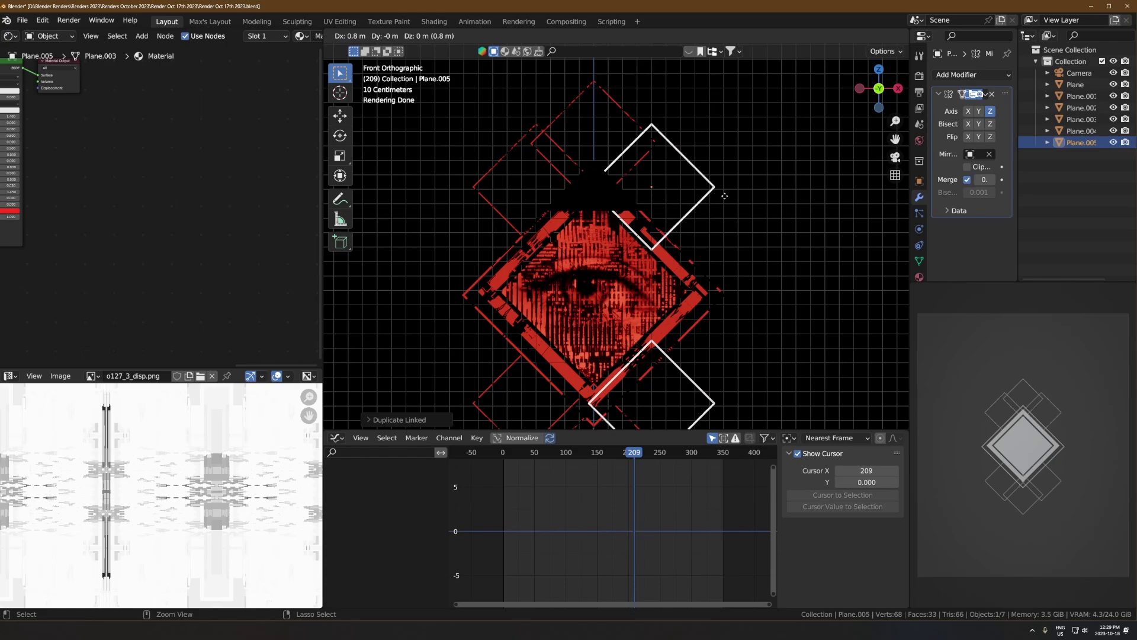
{"action": "left_click", "coordinate": [725, 196]}
- Select both small side diamonds and move them together slightly along the Y axis
{"action": "left_click", "coordinate": [505, 153], "text": "shift"}
{"action": "middle_click_drag", "start_coordinate": [505, 153], "coordinate": [563, 195]}
{"action": "key", "text": "g"}
{"action": "key", "text": "y"}
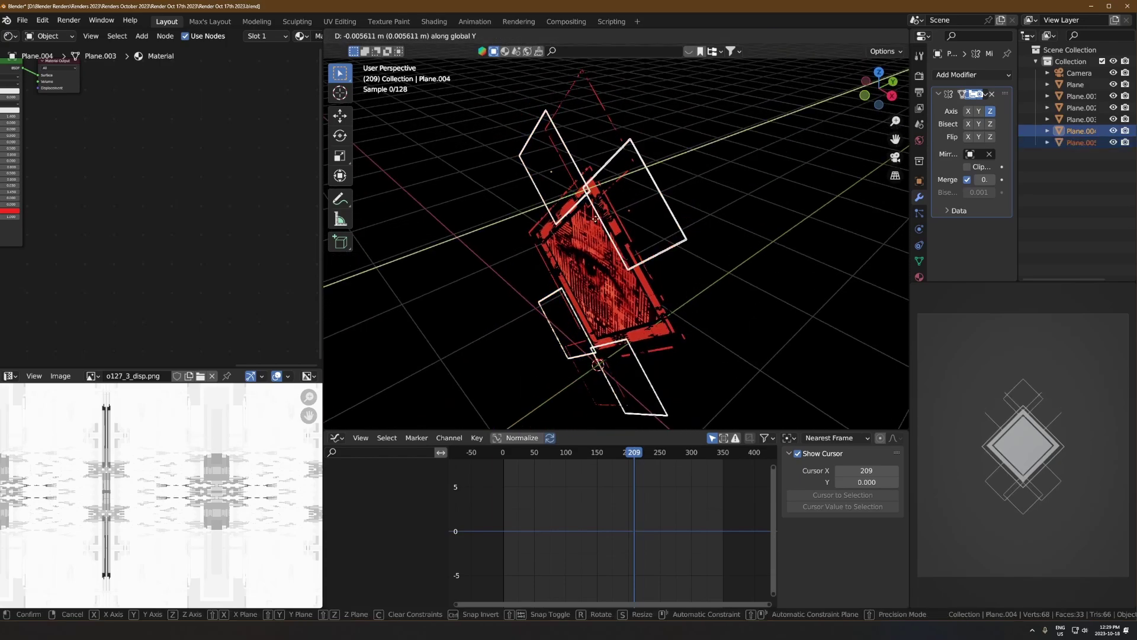
{"action": "left_click", "coordinate": [628, 219]}
- Scale both side diamonds down in place
{"action": "middle_click_drag", "start_coordinate": [628, 219], "coordinate": [610, 195]}
{"action": "left_click", "coordinate": [601, 36]}
{"action": "left_click", "coordinate": [601, 35]}
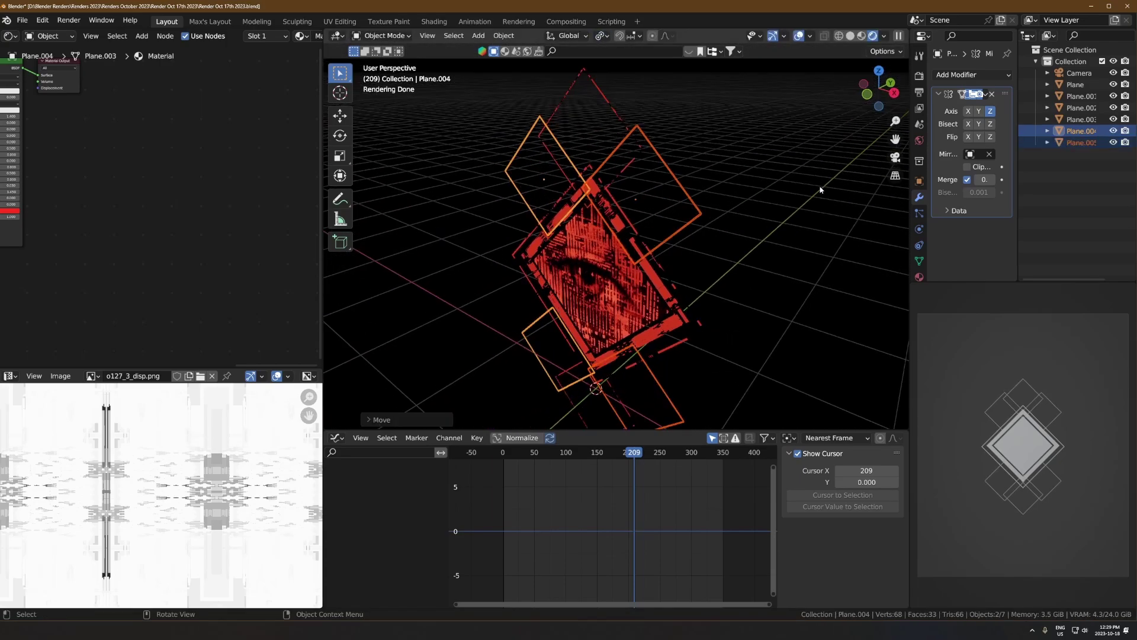
{"action": "key", "text": "s"}
{"action": "left_click", "coordinate": [729, 200]}
- Make the side diamonds' Object & Data single-user, then link the same mesh data between the two of them
{"action": "key", "text": "Tab"}
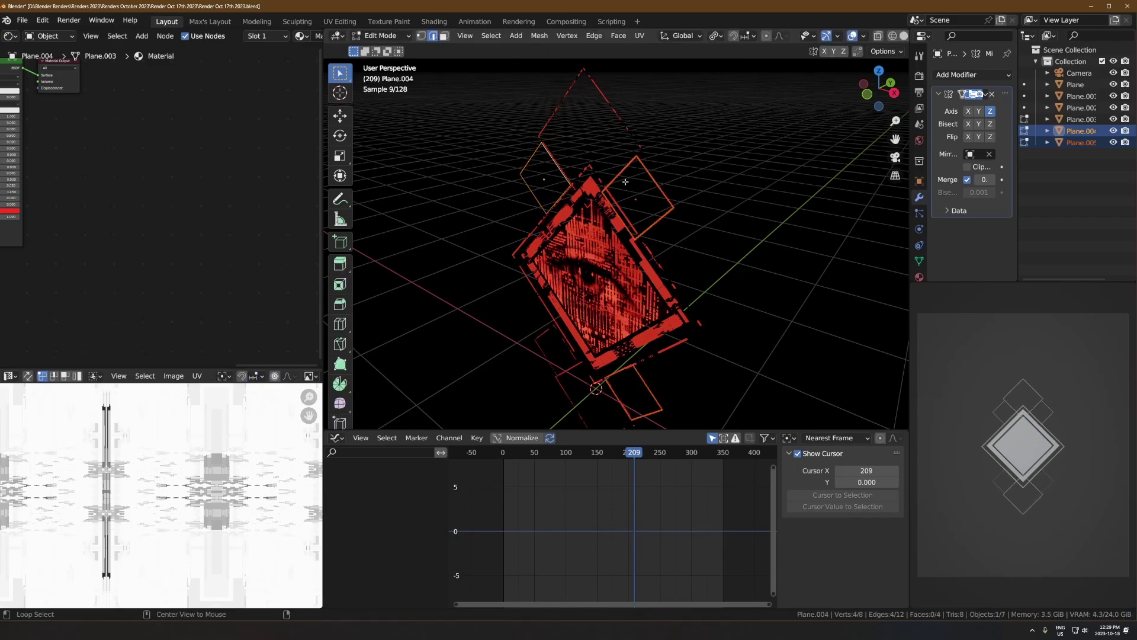
{"action": "key", "text": "Tab"}
{"action": "key", "text": "q"}
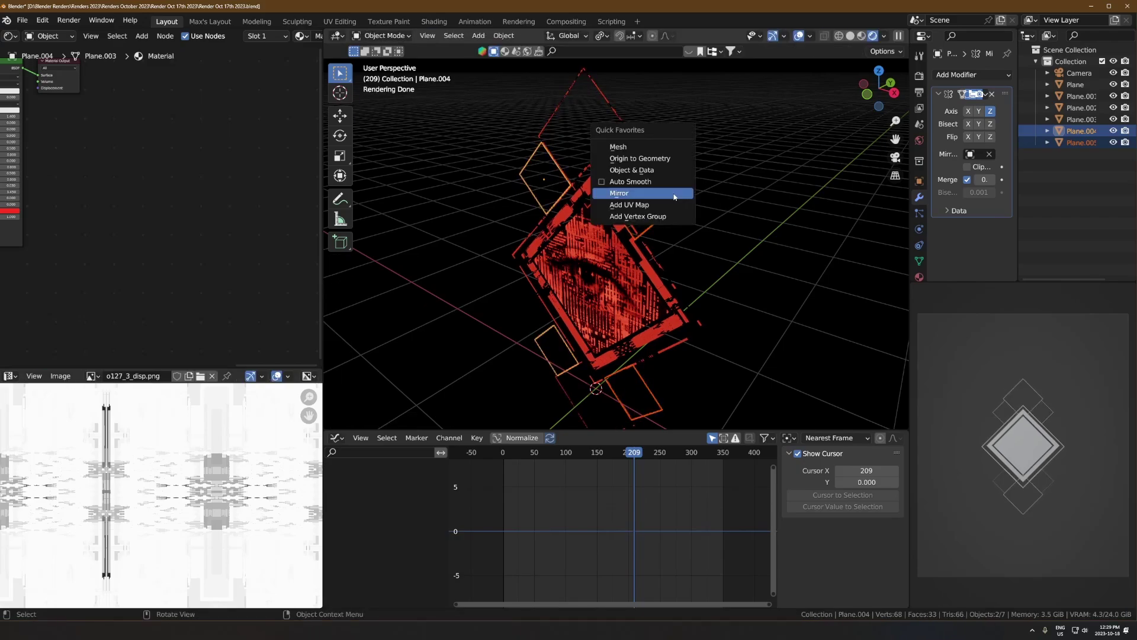
{"action": "left_click", "coordinate": [664, 173]}
{"action": "key", "text": "ctrl+l"}
{"action": "left_click", "coordinate": [665, 173]}
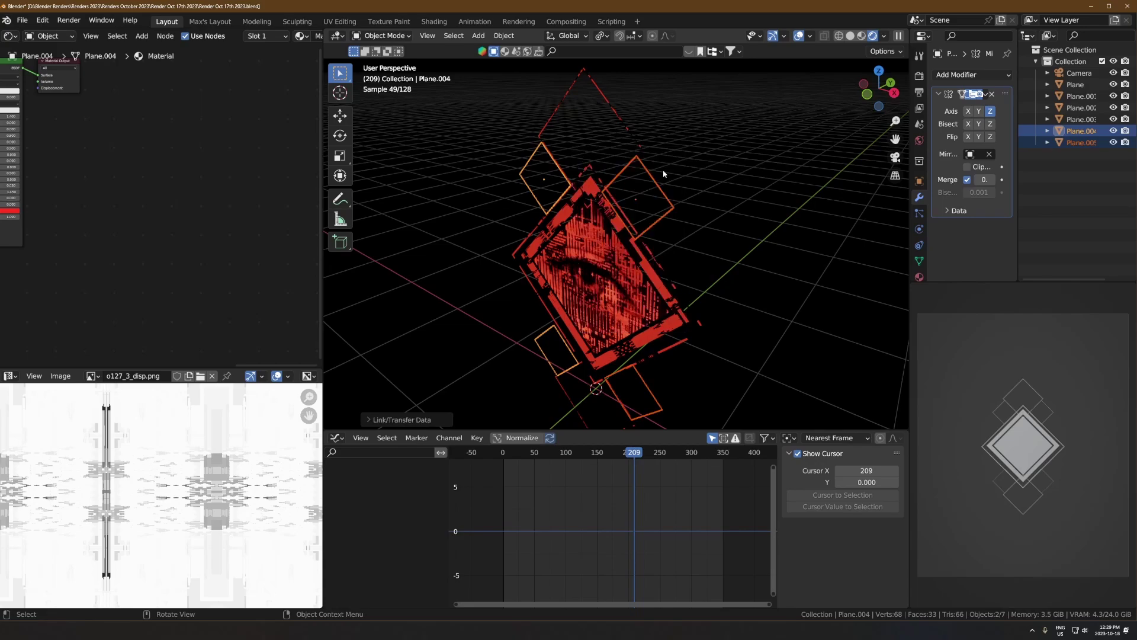
- Scale the side diamonds' inner edge loop in Edit Mode to adjust their border thickness
{"action": "key", "text": "Tab"}
{"action": "key", "text": "s"}
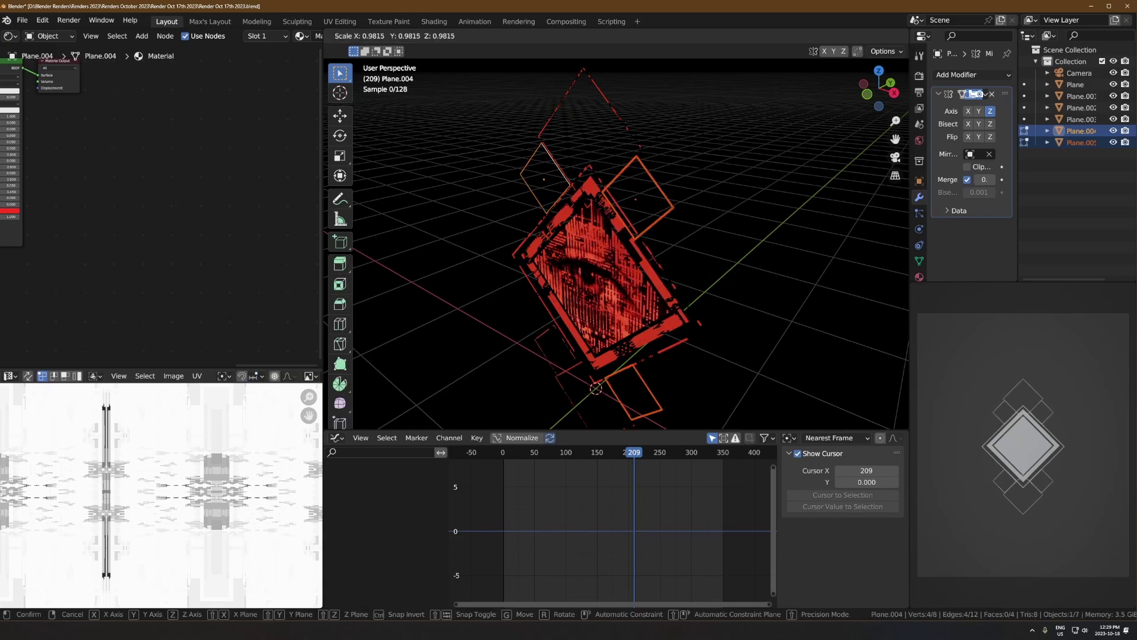
{"action": "left_click", "coordinate": [690, 183]}
{"action": "key", "text": "Tab"}
- Deselect the side diamonds and play the animation to check the full diamond composition
{"action": "left_click", "coordinate": [729, 216]}
{"action": "middle_click_drag", "start_coordinate": [691, 183], "coordinate": [696, 233]}
{"action": "key", "text": "space"}
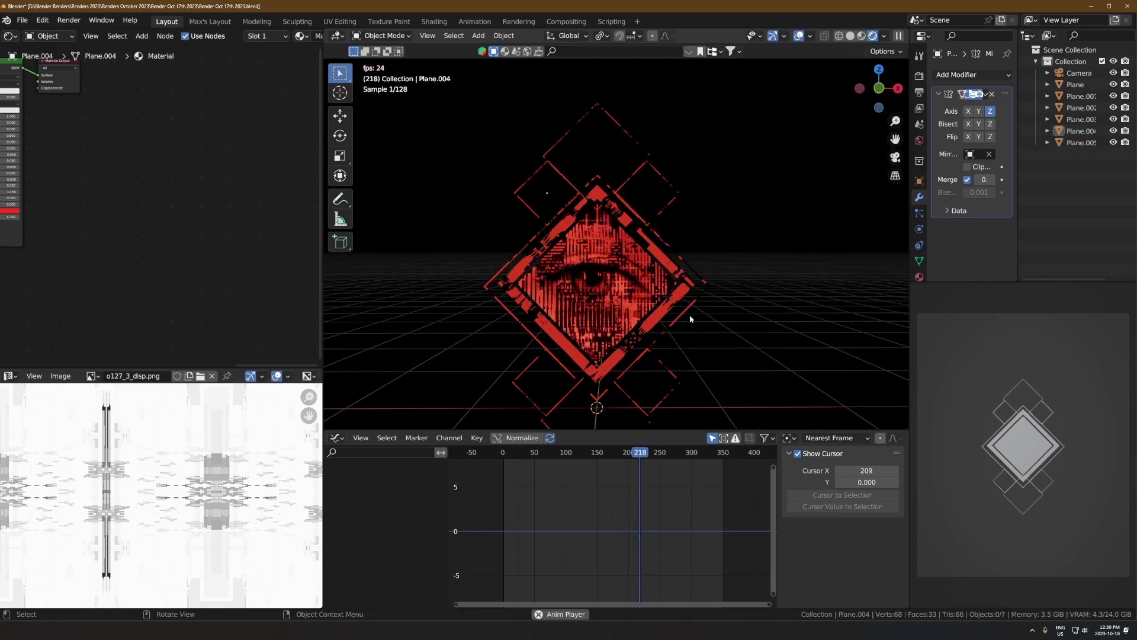
{"action": "middle_click_drag", "start_coordinate": [687, 300], "coordinate": [679, 325]}
{"action": "key", "text": "space"}
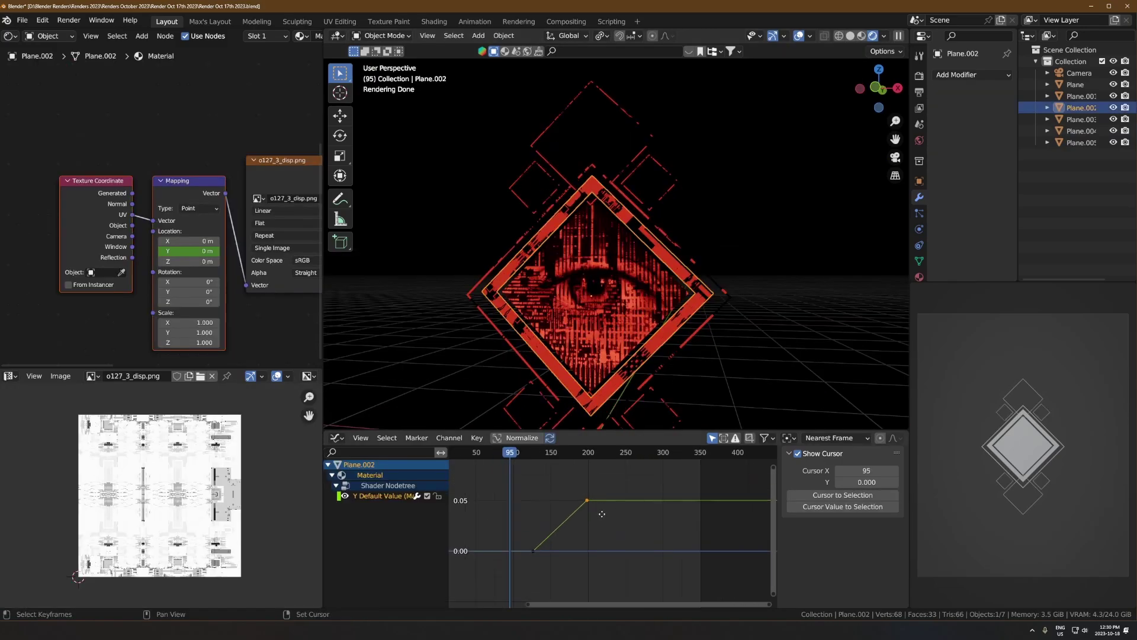
- Duplicate keyframes on the thick diamond border's Mapping Y curve to form a peak near frame 275 and a return to 0.05 near frame 300
{"action": "key", "text": "shift+d"}
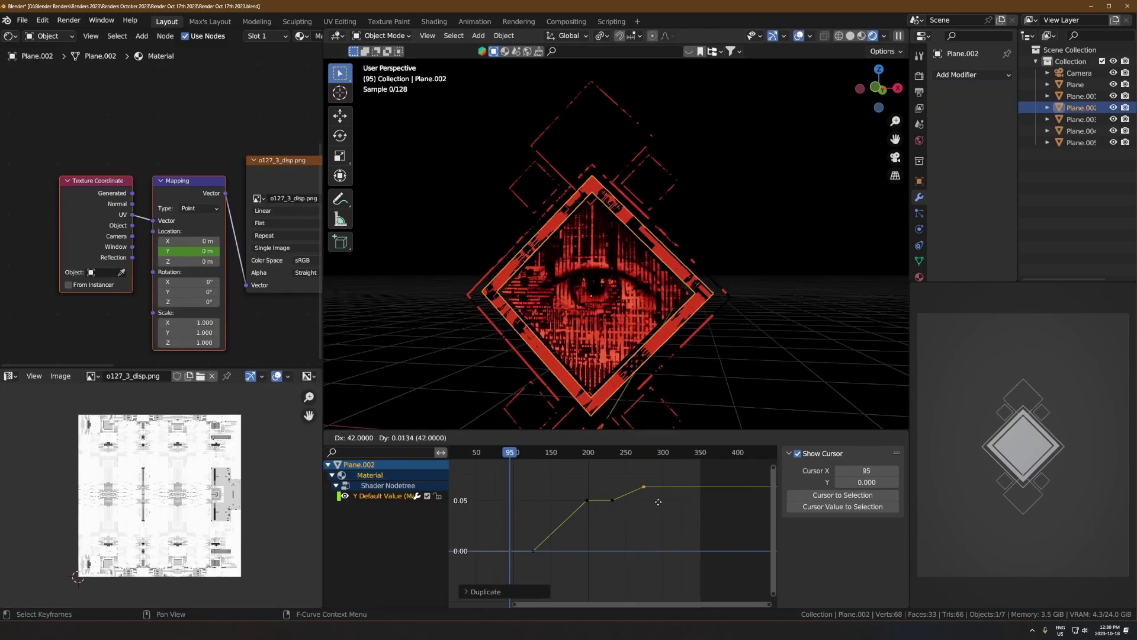
{"action": "left_click", "coordinate": [686, 488]}
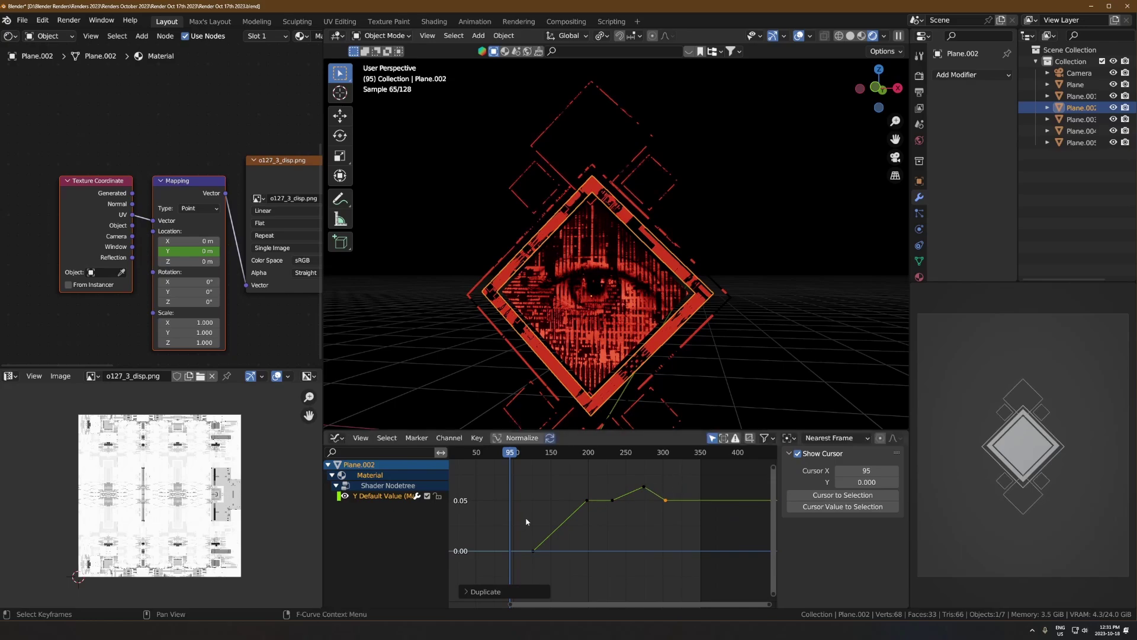
{"action": "scroll", "coordinate": [686, 488], "scroll_direction": "down", "scroll_amount": 2}
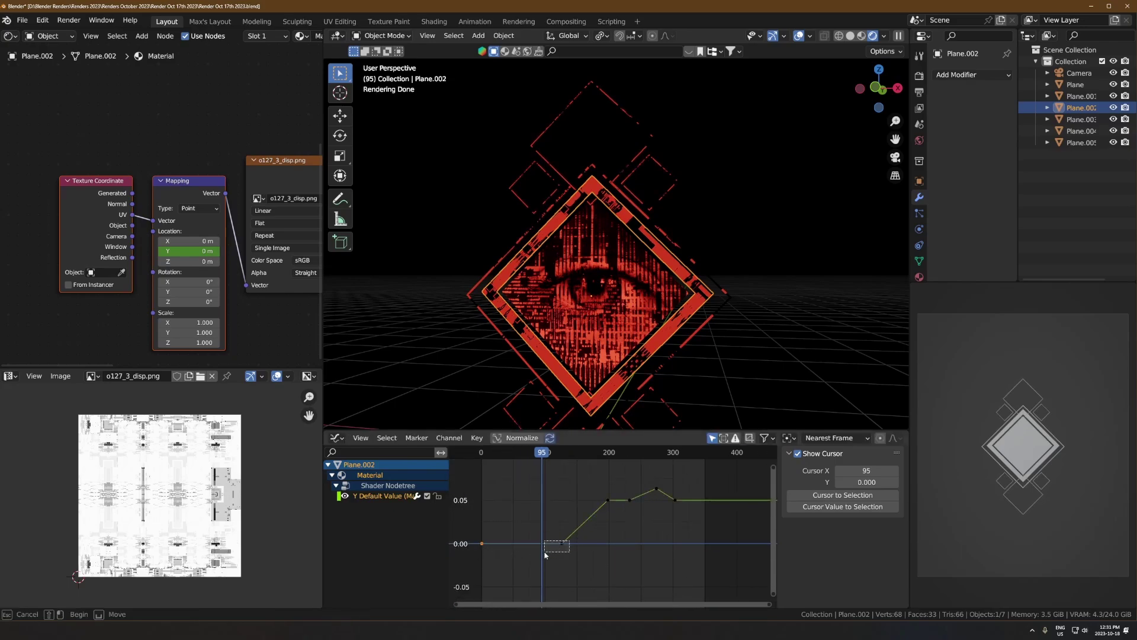
- Set the interpolation mode of the border's Mapping Y keyframes to Bezier
{"action": "right_click", "coordinate": [660, 509]}
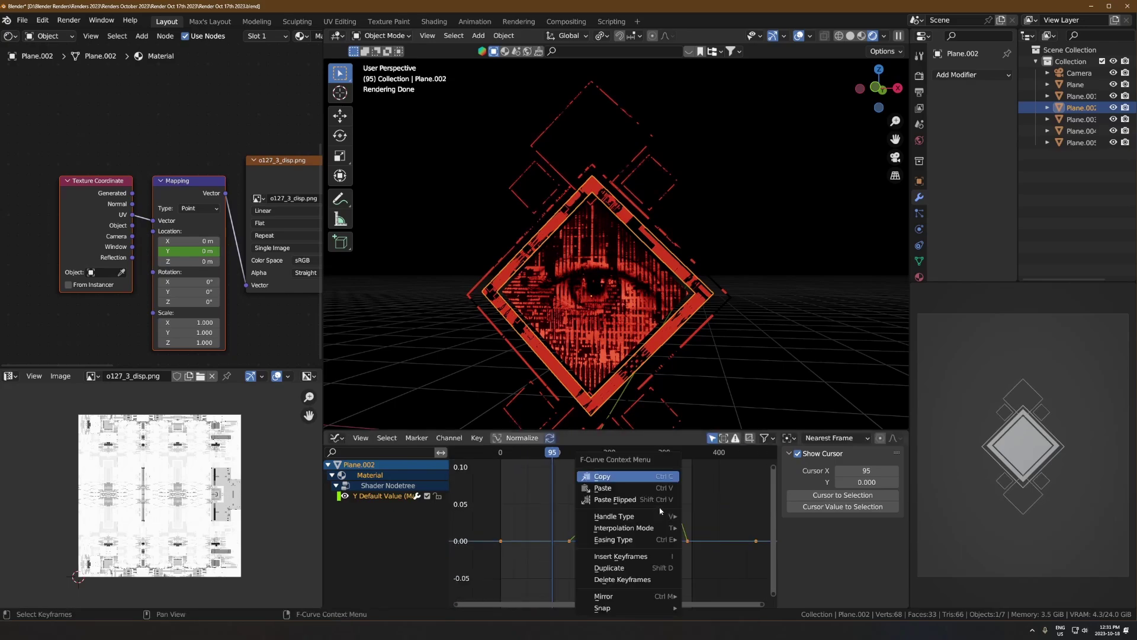
{"action": "mouse_move", "coordinate": [649, 528]}
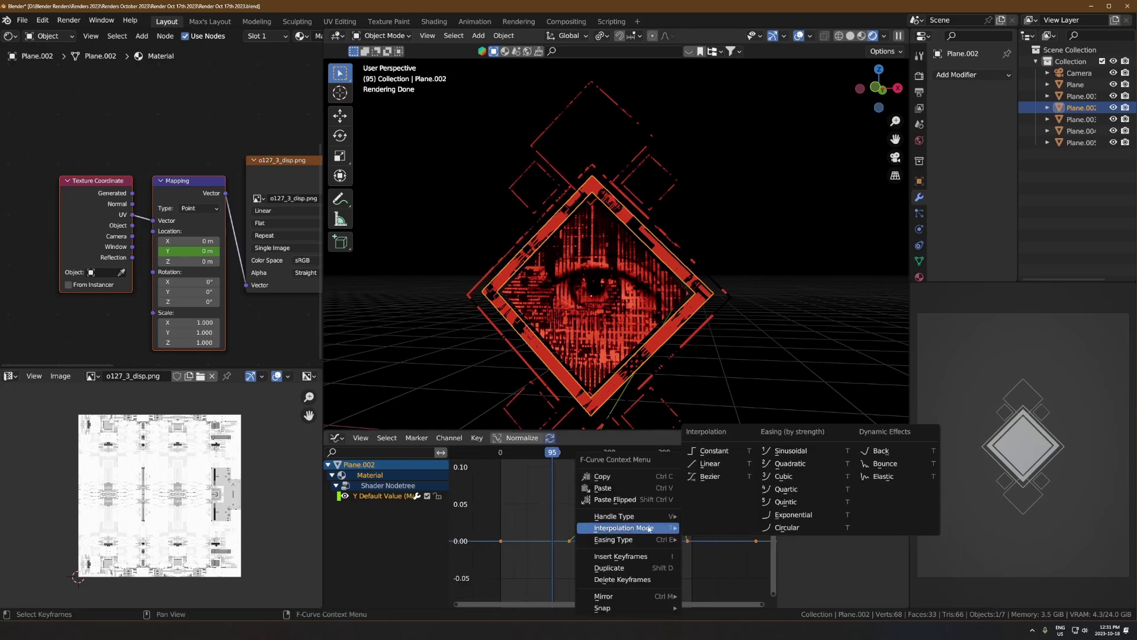
{"action": "left_click", "coordinate": [706, 479]}
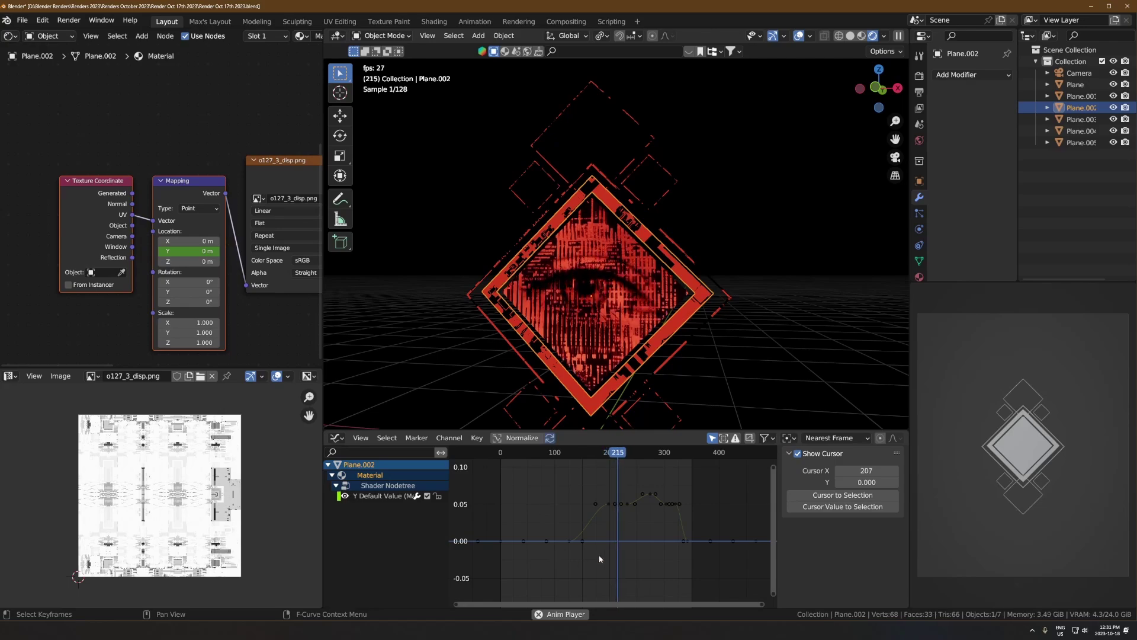
- Deselect everything and examine the playing animation from a slightly different angle
{"action": "left_click", "coordinate": [766, 378]}
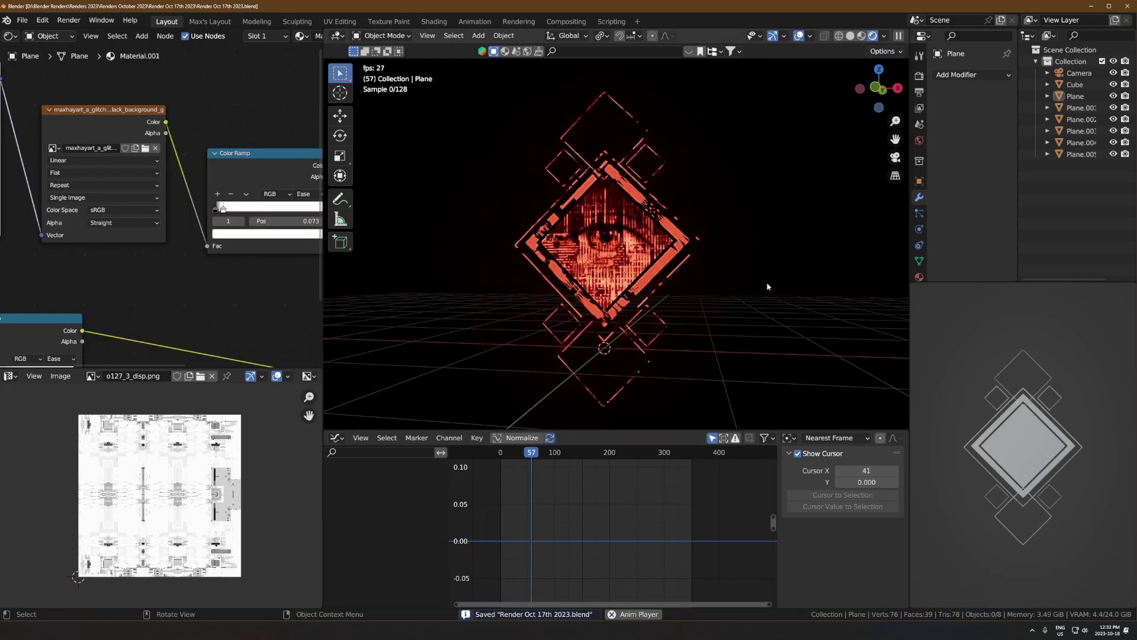
{"action": "middle_click_drag", "start_coordinate": [745, 292], "coordinate": [717, 287]}
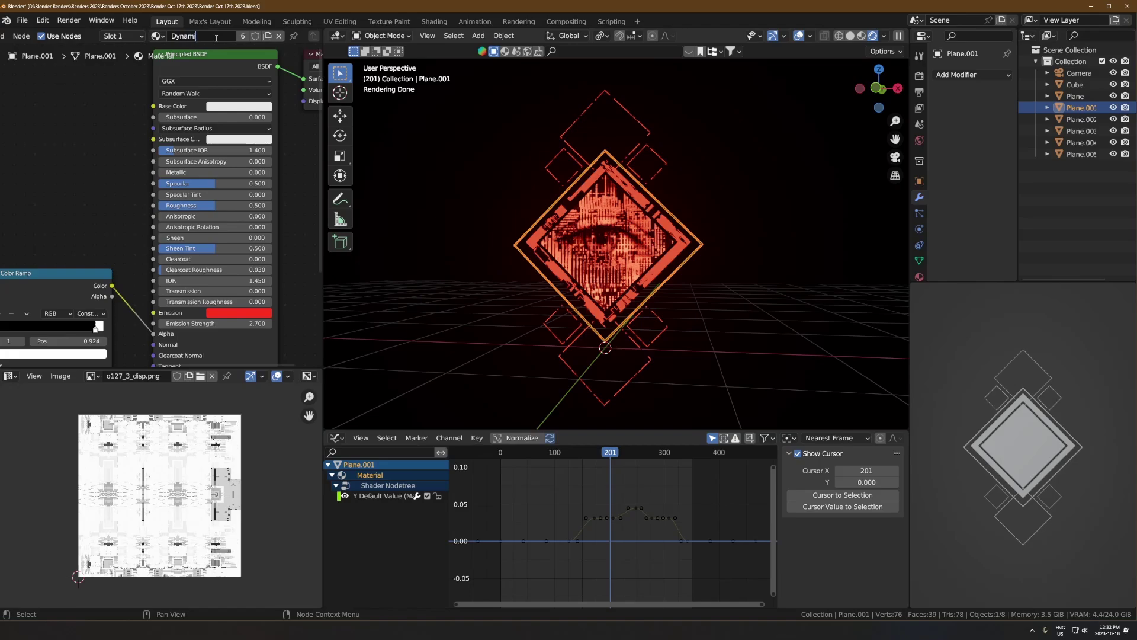
- Rename the diamond frames' shared material to "Dynamic Col" and select the eye plane
{"action": "type", "text": "l"}
{"action": "key", "text": "Return"}
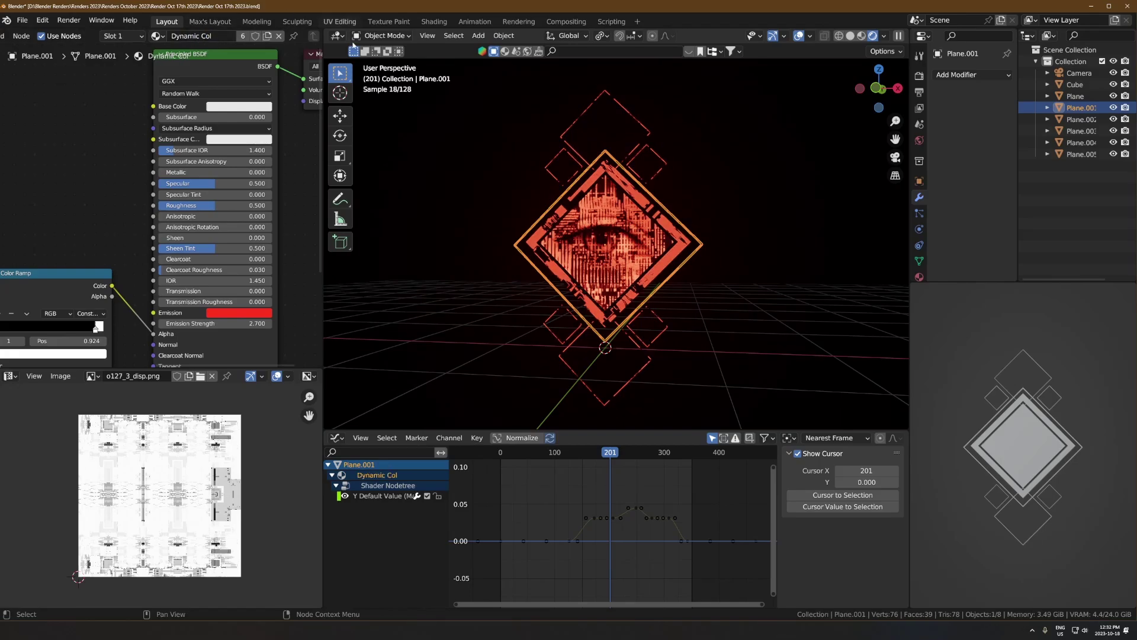
{"action": "left_click", "coordinate": [549, 201]}
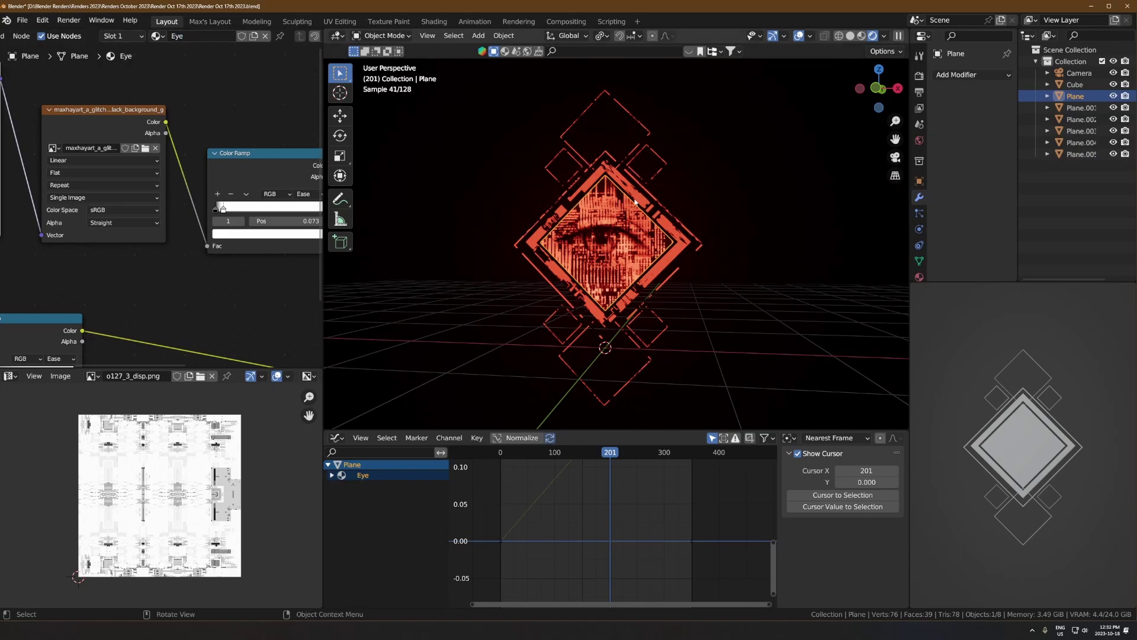
- Duplicate the thin outer diamond frame, enlarge it to about 1.34 times and offset it along the Y axis
{"action": "left_click", "coordinate": [671, 210]}
{"action": "key", "text": "shift+d"}
{"action": "right_click", "coordinate": [712, 214]}
{"action": "key", "text": "s"}
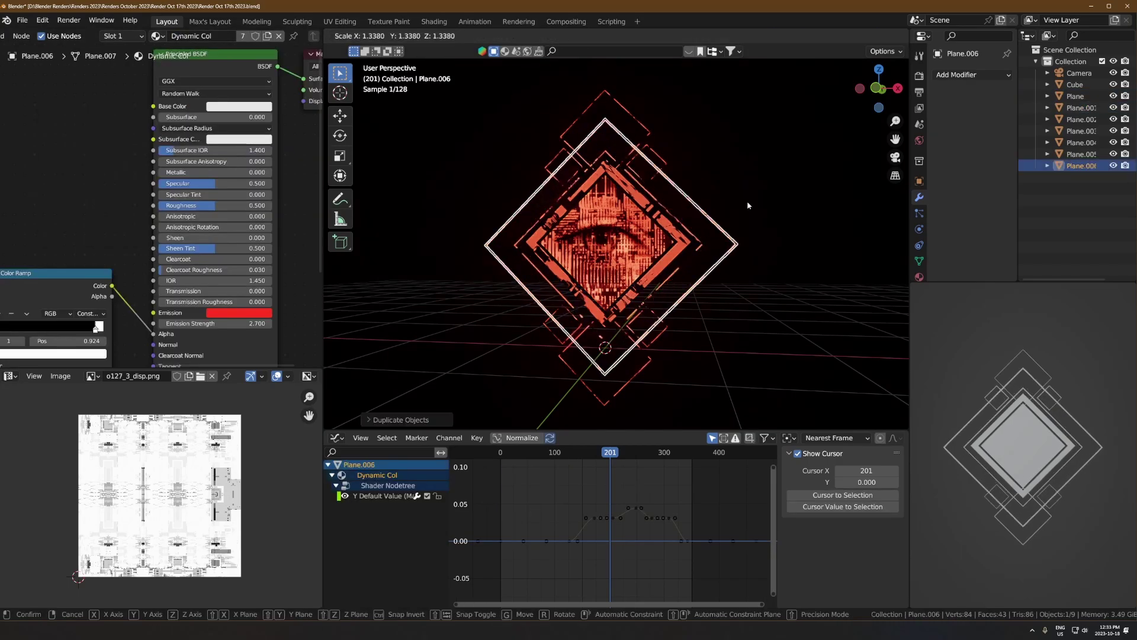
{"action": "left_click", "coordinate": [749, 203]}
{"action": "middle_click_drag", "start_coordinate": [784, 205], "coordinate": [727, 233]}
{"action": "key", "text": "g"}
{"action": "key", "text": "y"}
{"action": "left_click", "coordinate": [731, 229]}
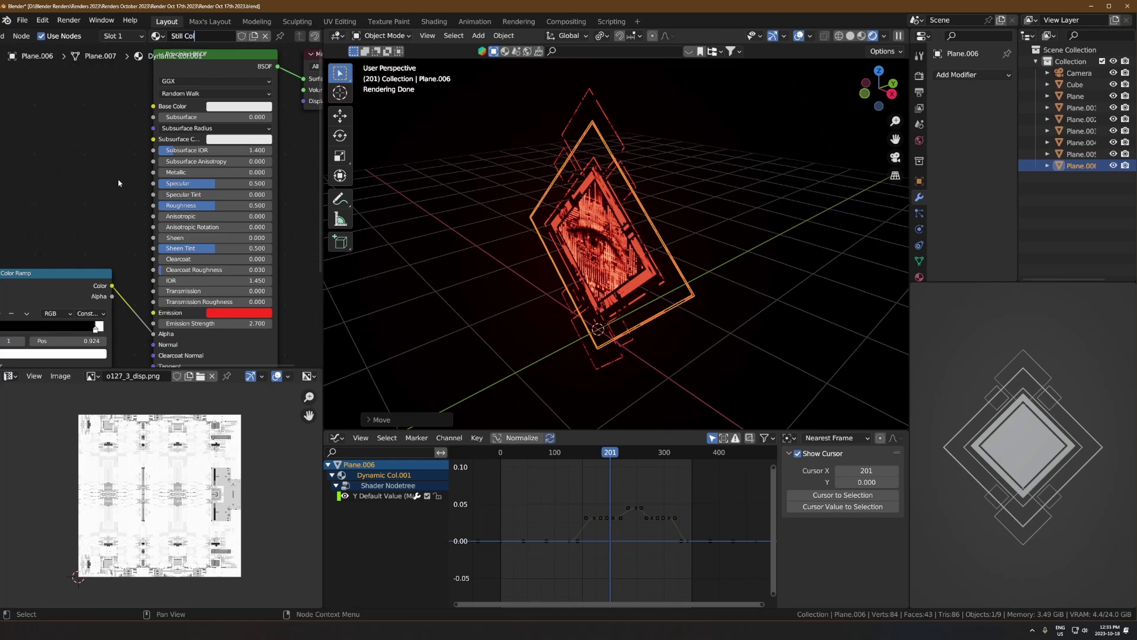
- Rename the enlarged diamond's material to "Still Col" and delete its Texture Coordinate, Mapping, image texture and Color Ramp nodes
{"action": "key", "text": "Return"}
{"action": "middle_click_drag", "start_coordinate": [89, 254], "coordinate": [249, 165]}
{"action": "scroll", "coordinate": [186, 189], "scroll_direction": "down", "scroll_amount": 3}
{"action": "middle_click_drag", "start_coordinate": [29, 199], "coordinate": [82, 184]}
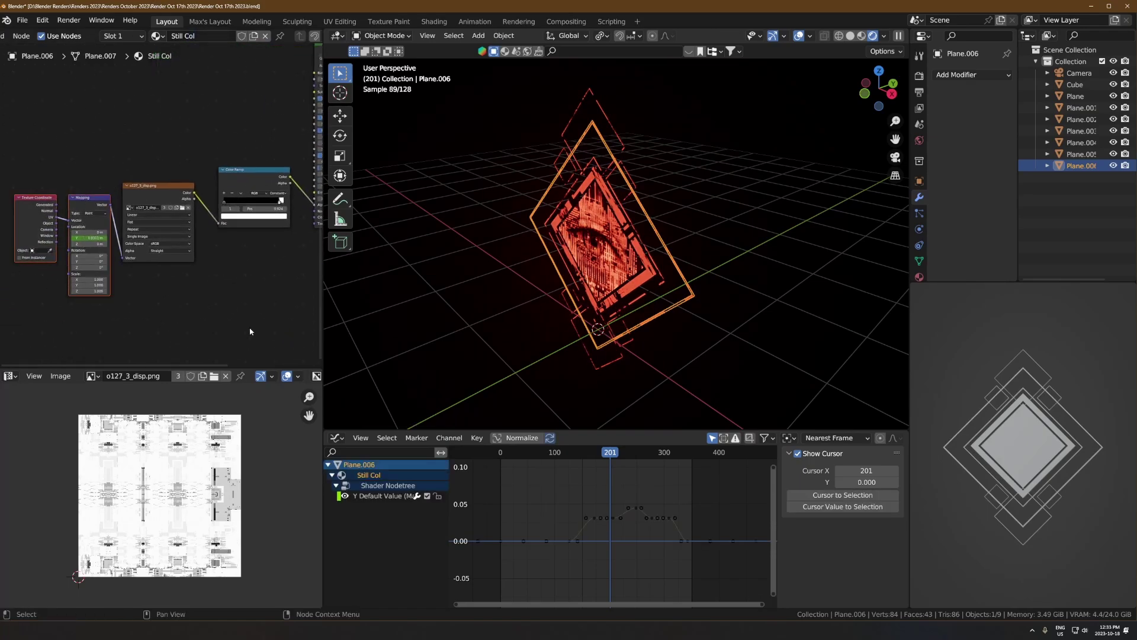
{"action": "left_click_drag", "start_coordinate": [279, 138], "coordinate": [23, 279]}
{"action": "key", "text": "x"}
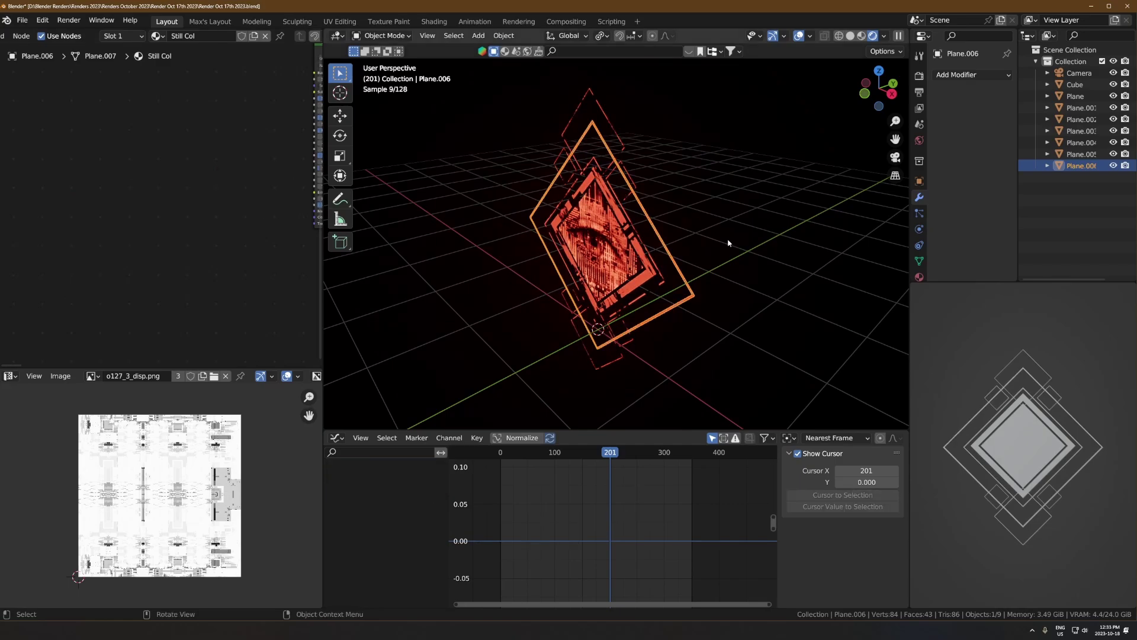
- Play the animation and examine the solid outer diamond against the glitching frames from different angles
{"action": "scroll", "coordinate": [681, 254], "scroll_direction": "up", "scroll_amount": 3}
{"action": "left_click", "coordinate": [789, 223]}
{"action": "middle_click_drag", "start_coordinate": [790, 223], "coordinate": [740, 238]}
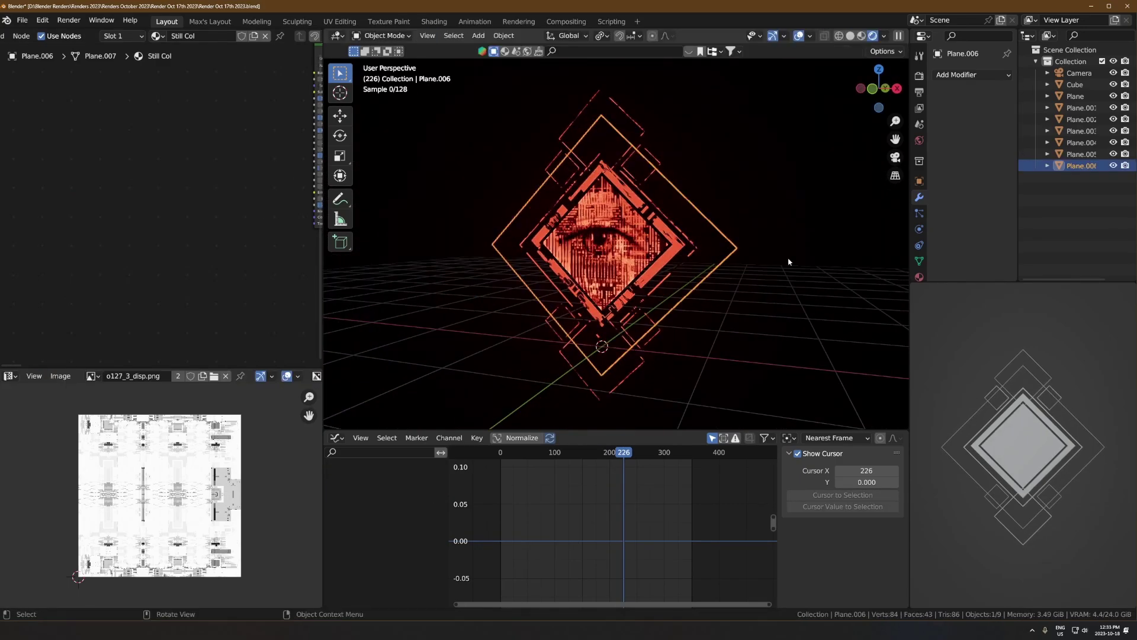
{"action": "left_click", "coordinate": [790, 261]}
{"action": "key", "text": "space"}
{"action": "middle_click_drag", "start_coordinate": [749, 335], "coordinate": [747, 307]}
{"action": "key", "text": "space"}
{"action": "middle_click_drag", "start_coordinate": [726, 244], "coordinate": [652, 285]}
- Add a plane, rotate it 90 degrees about X and narrow it along X to about 0.19
{"action": "key", "text": "shift+a"}
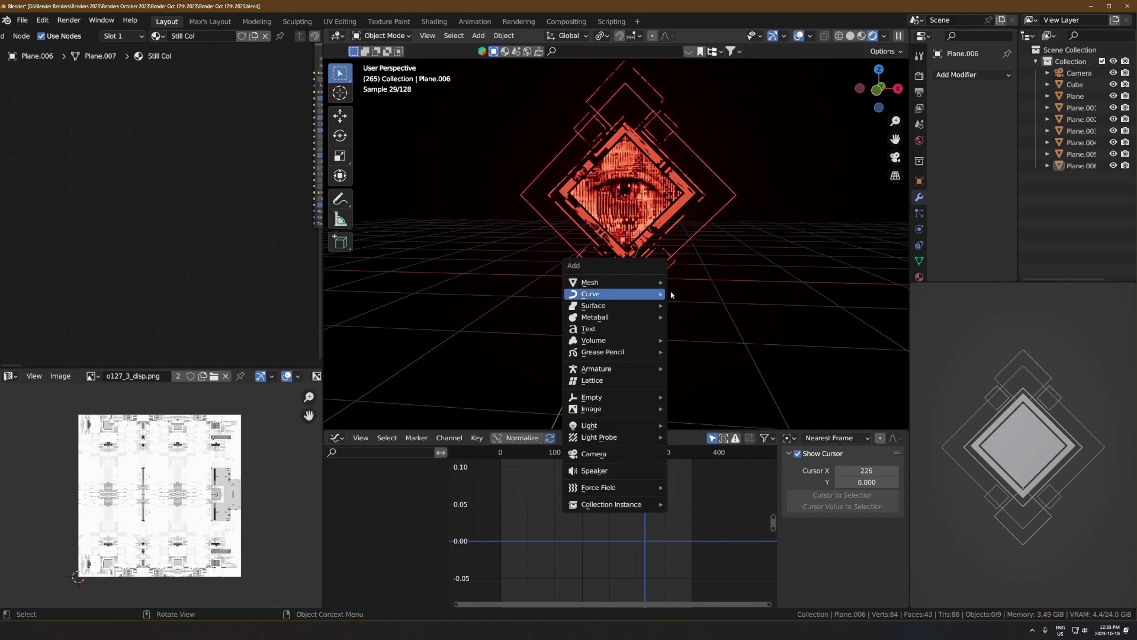
{"action": "left_click", "coordinate": [694, 282]}
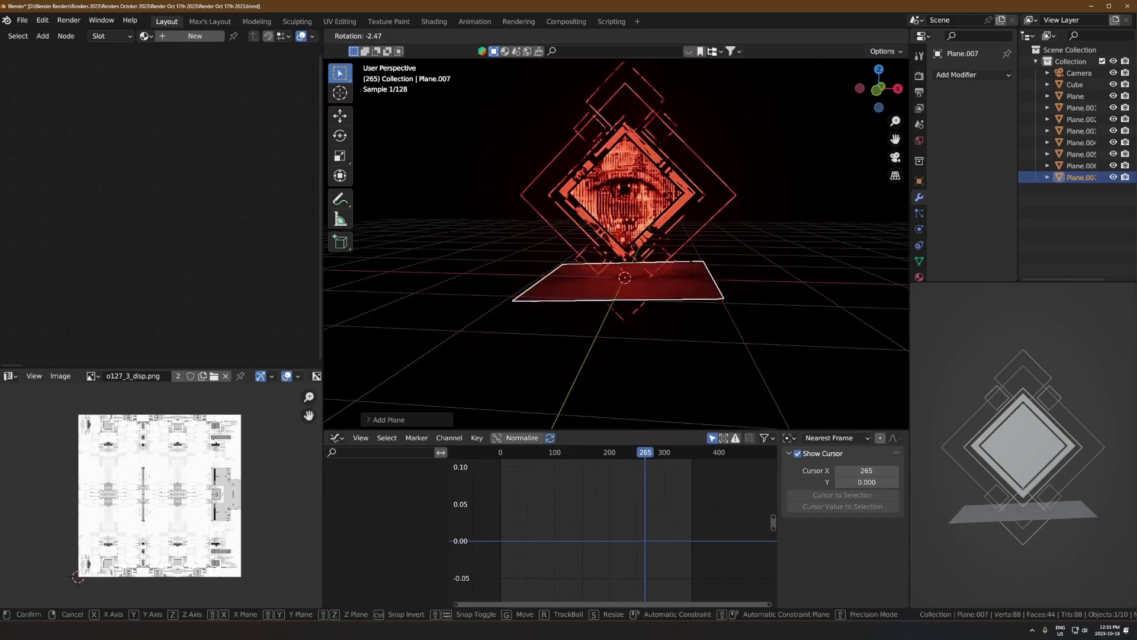
{"action": "type", "text": "rx90"}
{"action": "key", "text": "Return"}
{"action": "key", "text": "s"}
{"action": "key", "text": "x"}
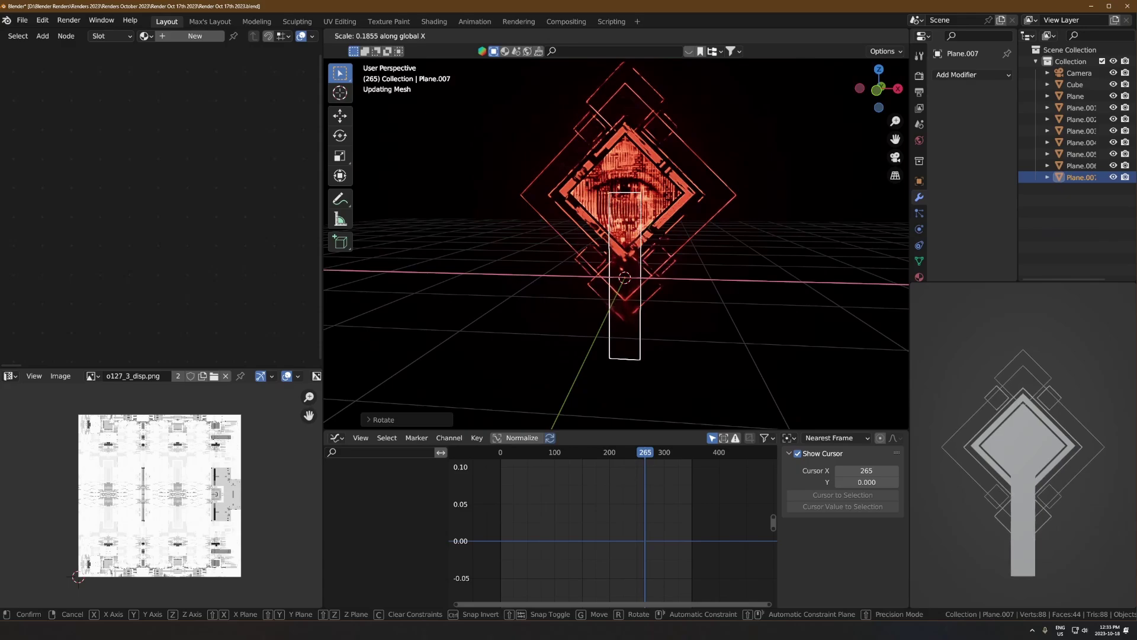
{"action": "left_click", "coordinate": [650, 286]}
- Offset the narrow upright plane along the Y axis and reposition it along X
{"action": "key", "text": "g"}
{"action": "key", "text": "y"}
{"action": "left_click", "coordinate": [654, 288]}
{"action": "middle_click_drag", "start_coordinate": [654, 288], "coordinate": [701, 236]}
{"action": "key", "text": "g"}
{"action": "key", "text": "x"}
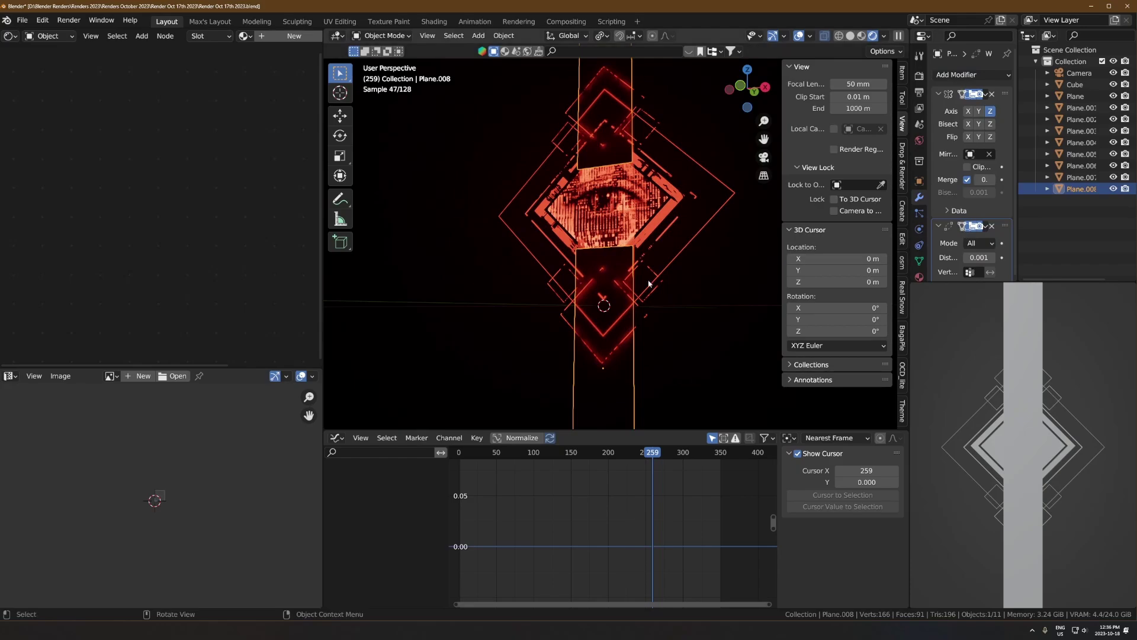
- Apply the object transform of the long mirrored strip and link the large outer diamond's "Still Col" material to it
{"action": "key", "text": "ctrl+a"}
{"action": "left_click", "coordinate": [650, 286]}
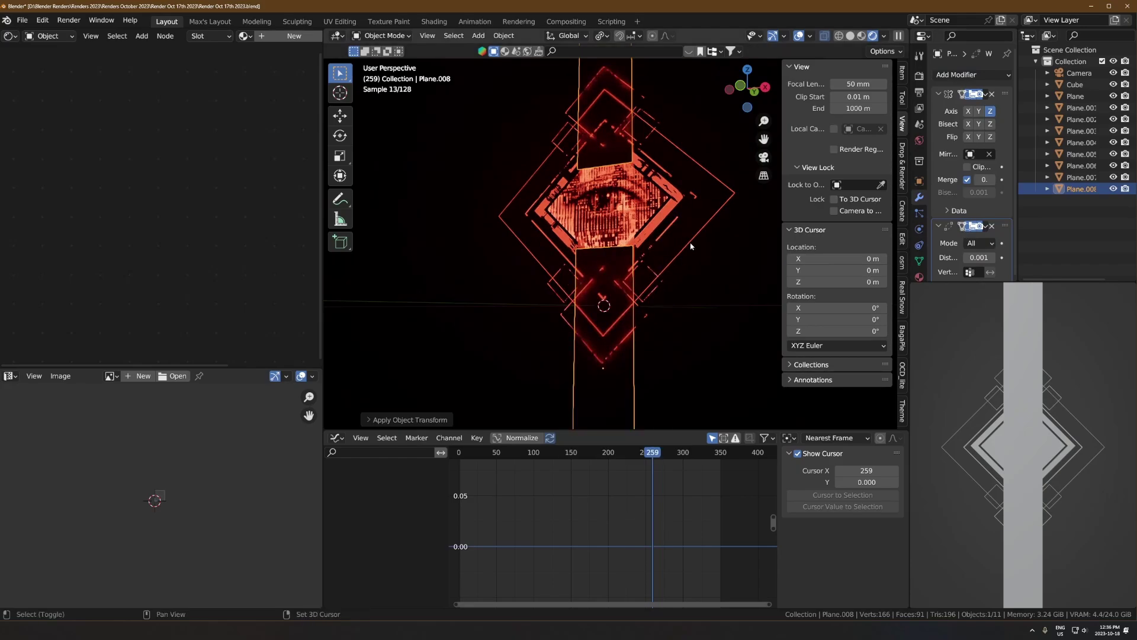
{"action": "left_click", "coordinate": [690, 247], "text": "shift"}
{"action": "key", "text": "ctrl+l"}
{"action": "key", "text": "m"}
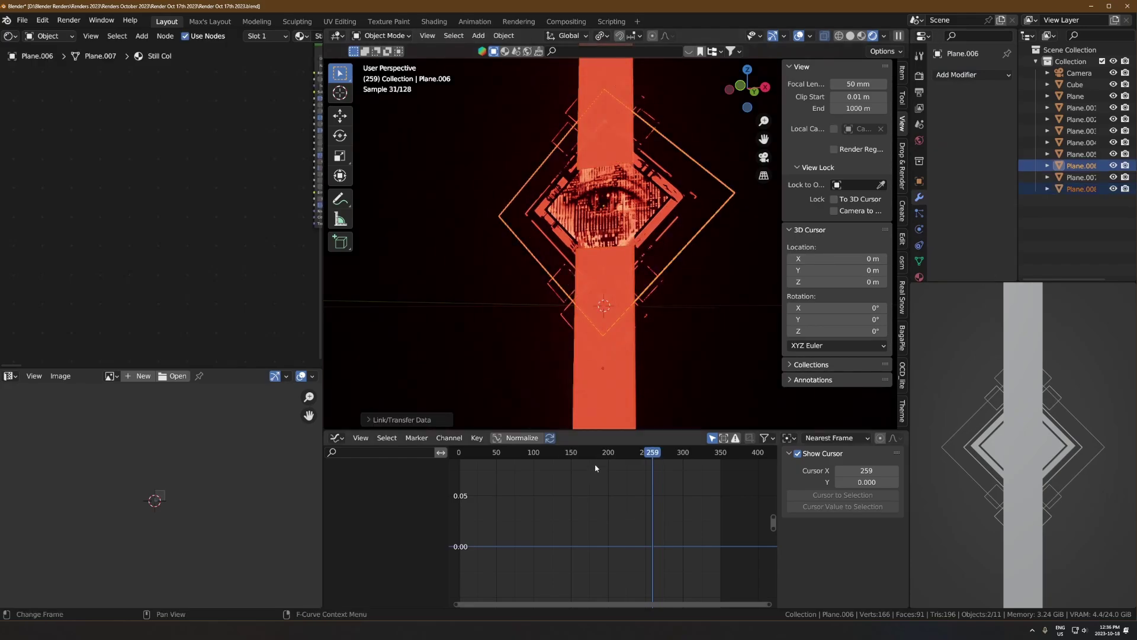
- Remove the Weld modifier from the mirrored strip and add a Wireframe modifier
{"action": "left_click", "coordinate": [616, 385]}
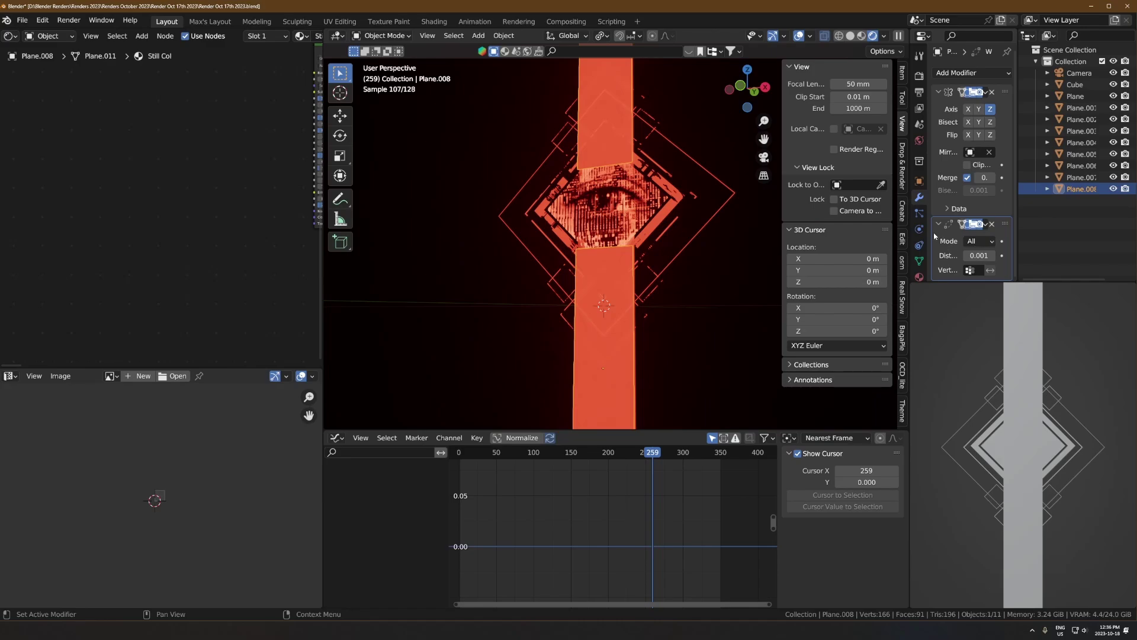
{"action": "left_click", "coordinate": [995, 224]}
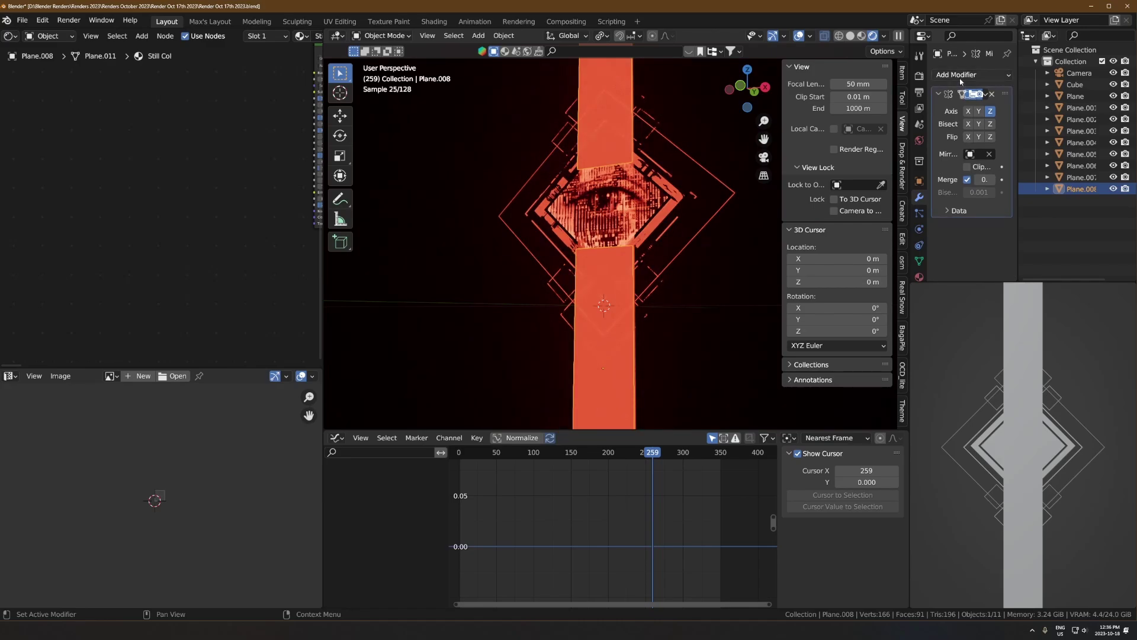
{"action": "left_click", "coordinate": [960, 76]}
{"action": "left_click", "coordinate": [770, 330]}
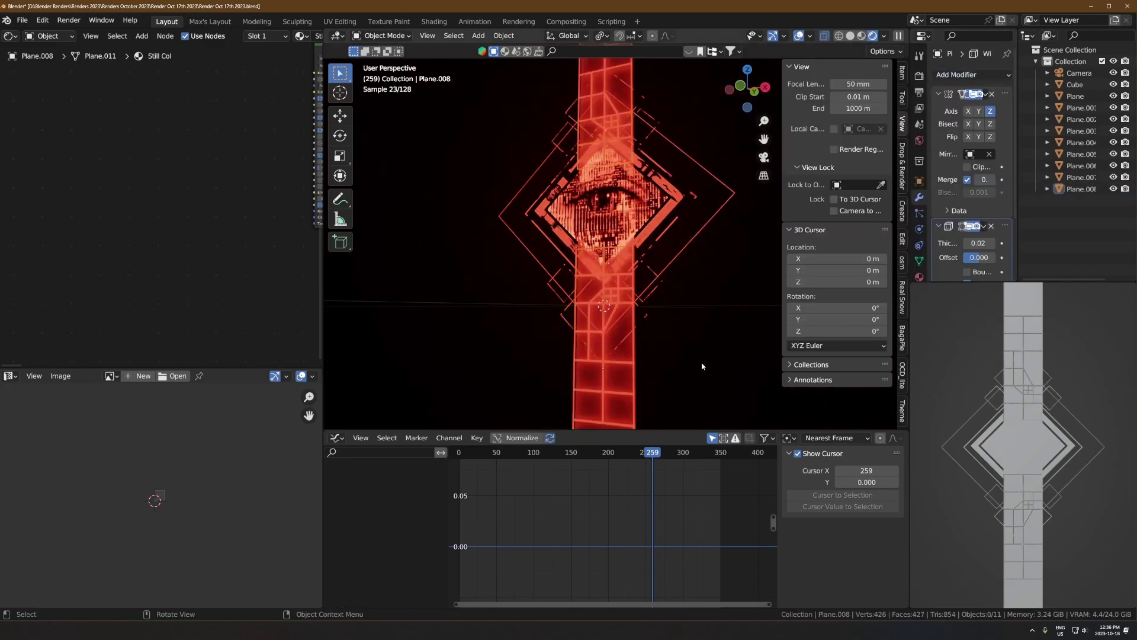
- Apply all transforms to the wireframe strip and set its Wireframe thickness to 0.002
{"action": "middle_click_drag", "start_coordinate": [705, 364], "coordinate": [662, 358]}
{"action": "middle_click_drag", "start_coordinate": [634, 414], "coordinate": [616, 358], "text": "shift"}
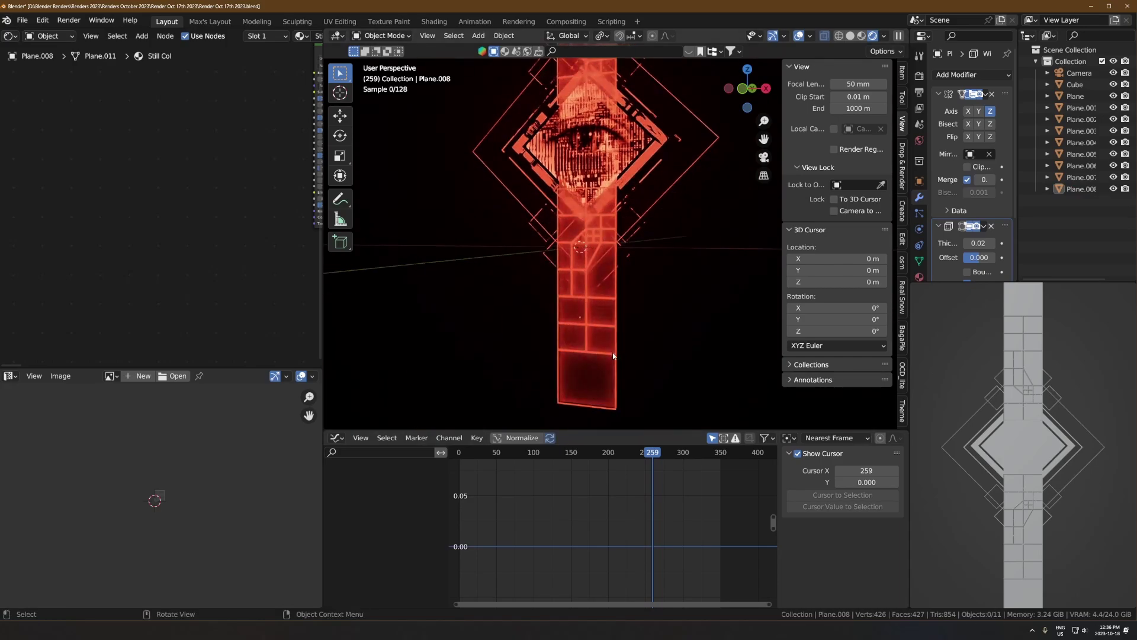
{"action": "scroll", "coordinate": [617, 361], "scroll_direction": "up", "scroll_amount": 1}
{"action": "left_click", "coordinate": [617, 363]}
{"action": "key", "text": "ctrl+a"}
{"action": "key", "text": "a"}
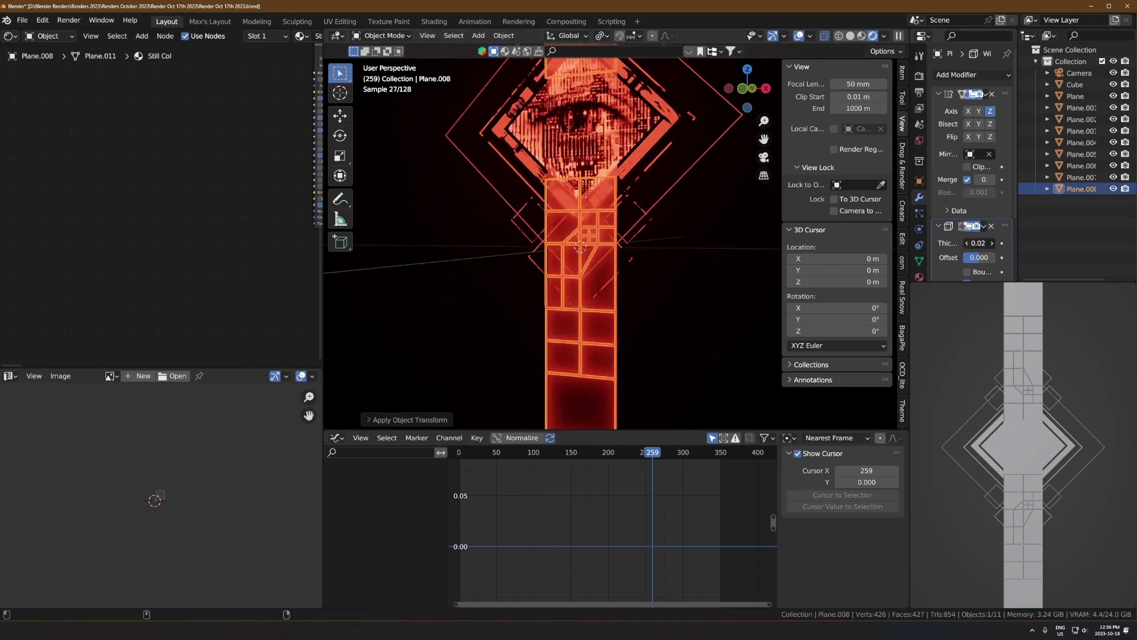
{"action": "left_click_drag", "start_coordinate": [978, 242], "coordinate": [966, 243]}
{"action": "middle_click_drag", "start_coordinate": [617, 360], "coordinate": [634, 378]}
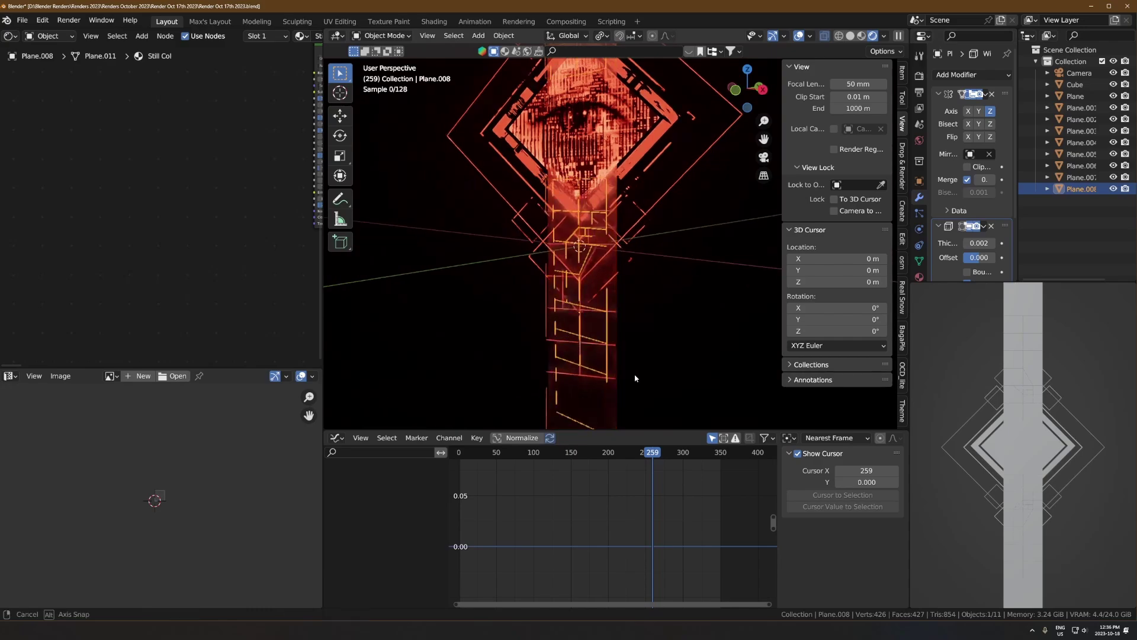
- Lengthen the wireframe strip along Z and narrow it along X
{"action": "left_click", "coordinate": [668, 326]}
{"action": "middle_click_drag", "start_coordinate": [667, 325], "coordinate": [602, 366]}
{"action": "scroll", "coordinate": [696, 266], "scroll_direction": "down", "scroll_amount": 3}
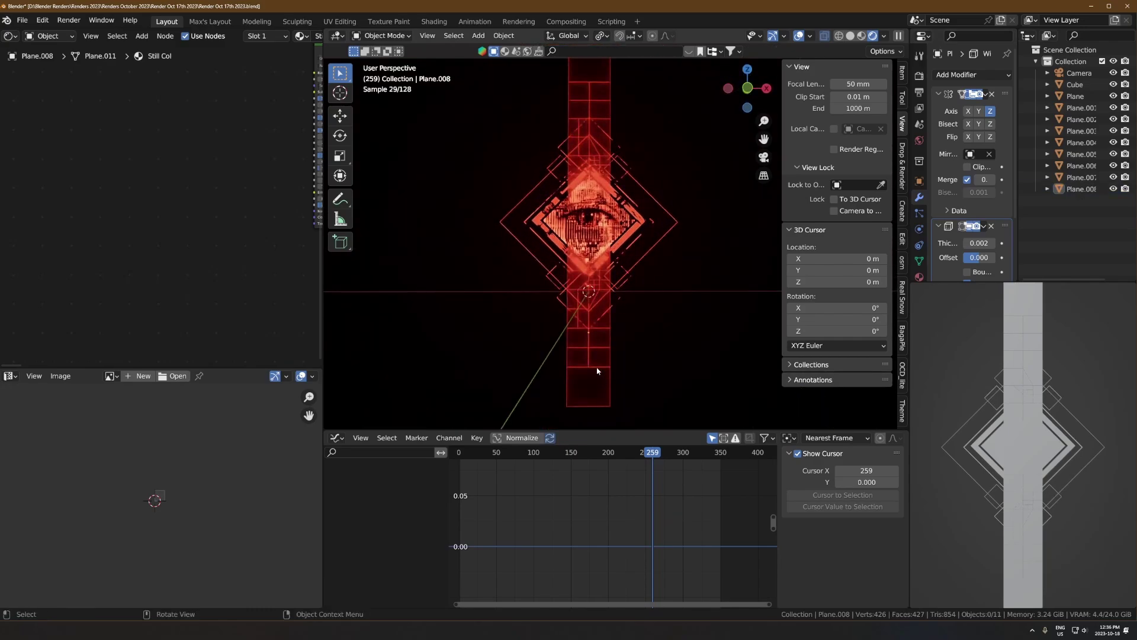
{"action": "left_click", "coordinate": [597, 371]}
{"action": "key", "text": "s"}
{"action": "key", "text": "z"}
{"action": "left_click", "coordinate": [678, 330]}
{"action": "key", "text": "s"}
{"action": "key", "text": "x"}
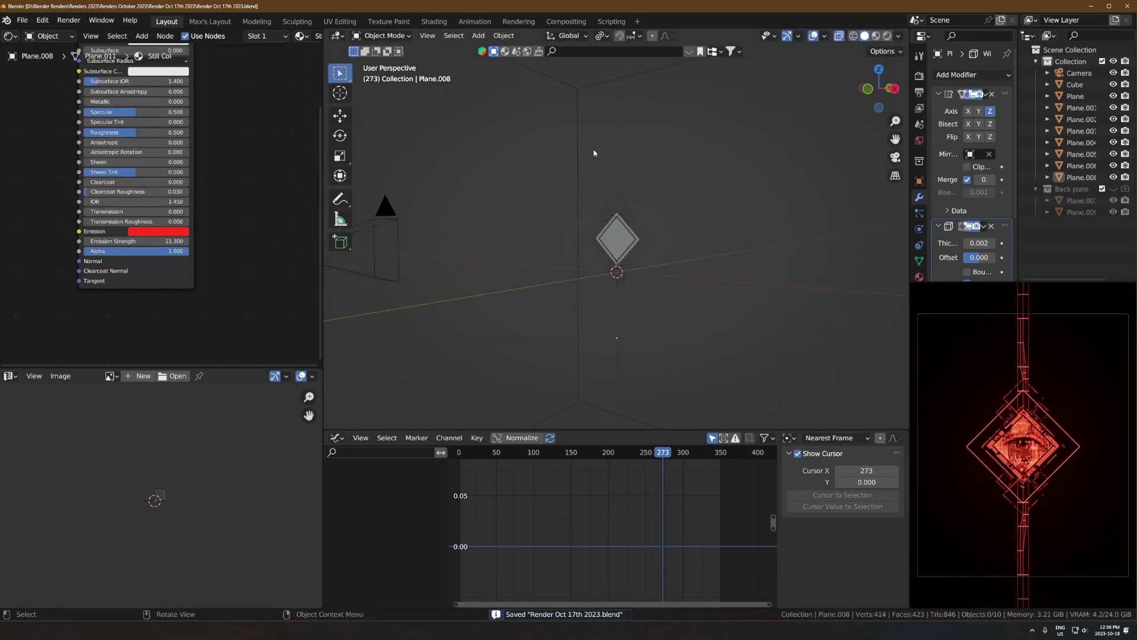
- Add a cube empty at the eye graphic and scale it to surround the diamonds
{"action": "scroll", "coordinate": [623, 177], "scroll_direction": "up", "scroll_amount": 3}
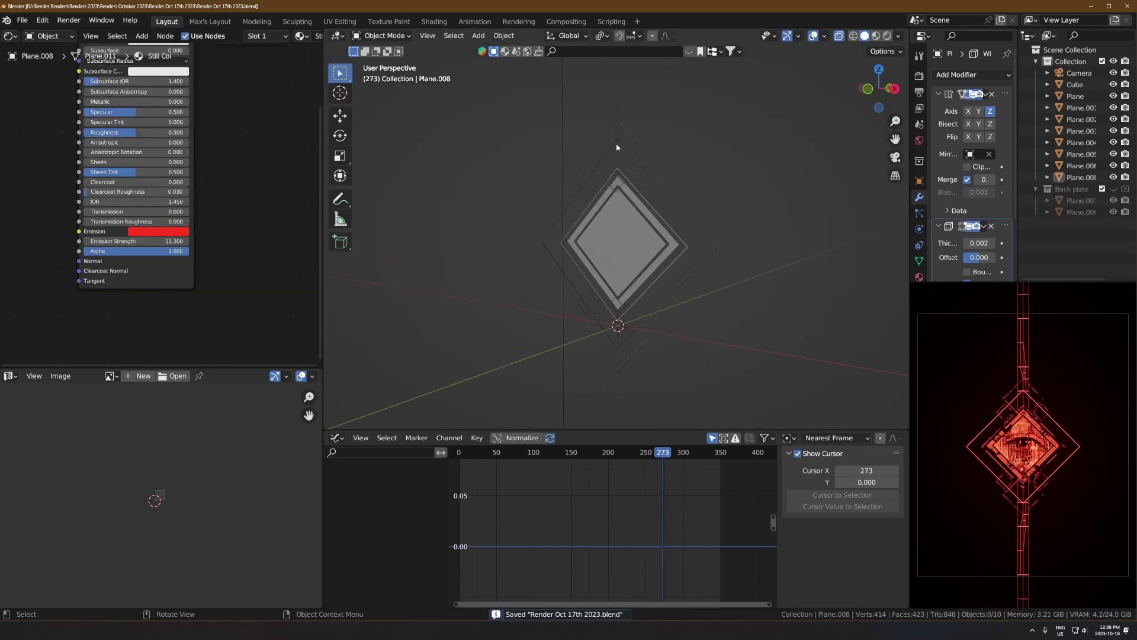
{"action": "middle_click_drag", "start_coordinate": [668, 332], "coordinate": [701, 190]}
{"action": "left_click_drag", "start_coordinate": [705, 144], "coordinate": [572, 335]}
{"action": "scroll", "coordinate": [628, 309], "scroll_direction": "down", "scroll_amount": 4}
{"action": "scroll", "coordinate": [627, 309], "scroll_direction": "up", "scroll_amount": 3}
{"action": "middle_click_drag", "start_coordinate": [645, 302], "coordinate": [649, 201]}
{"action": "key", "text": "shift+a"}
{"action": "key", "text": "e"}
{"action": "left_click", "coordinate": [680, 470]}
{"action": "key", "text": "s"}
{"action": "left_click", "coordinate": [672, 312]}
{"action": "type", "text": "ry45"}
{"action": "right_click", "coordinate": [729, 299]}
- Select all pieces of the eye graphic without the camera and room cube, and parent them to the empty using Object (Keep Transform)
{"action": "scroll", "coordinate": [694, 264], "scroll_direction": "down", "scroll_amount": 3}
{"action": "key", "text": "a"}
{"action": "left_click_drag", "start_coordinate": [647, 172], "coordinate": [613, 306]}
{"action": "left_click_drag", "start_coordinate": [701, 197], "coordinate": [877, 326], "text": "ctrl"}
{"action": "key", "text": "ctrl+p"}
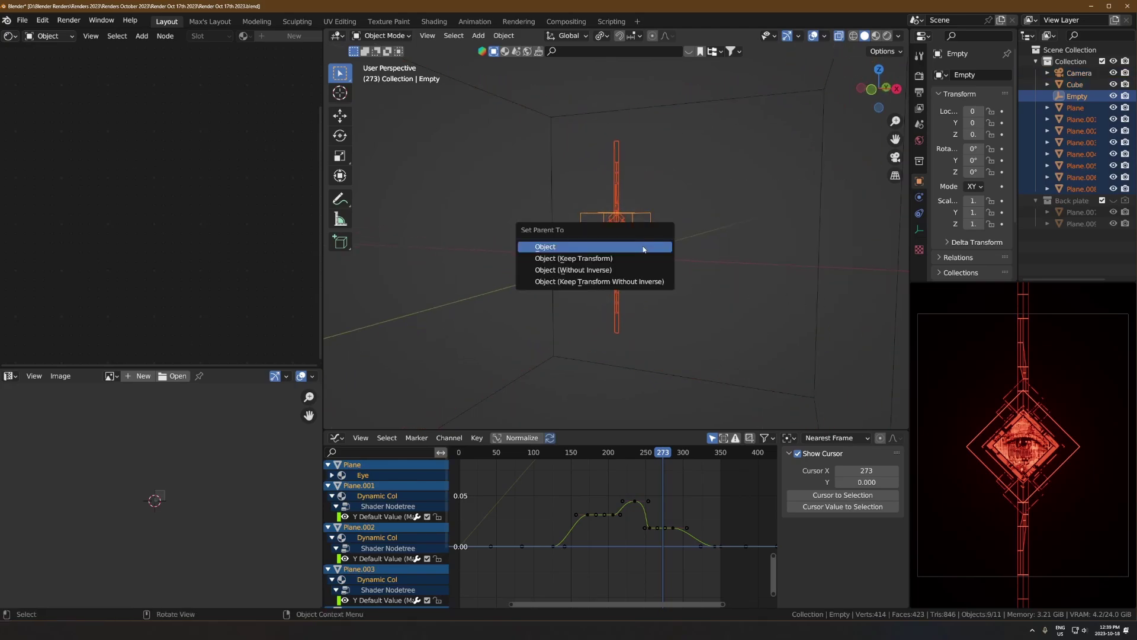
{"action": "left_click", "coordinate": [638, 258]}
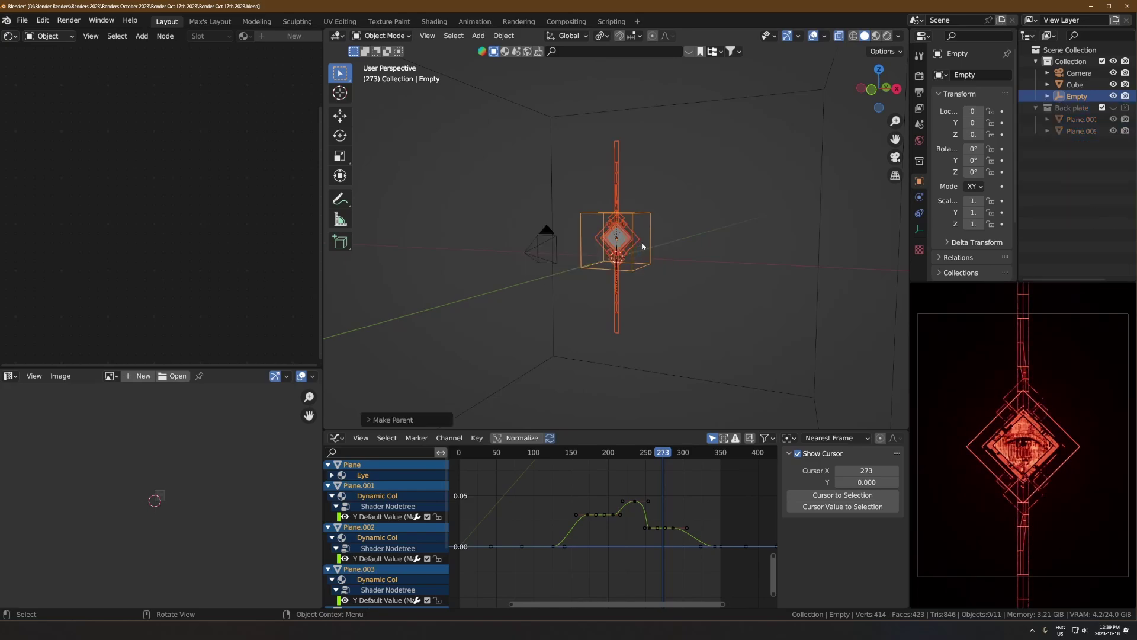
- Move the empty as a test of the parenting and cancel the move
{"action": "left_click", "coordinate": [654, 236]}
{"action": "left_click", "coordinate": [650, 236]}
{"action": "key", "text": "g"}
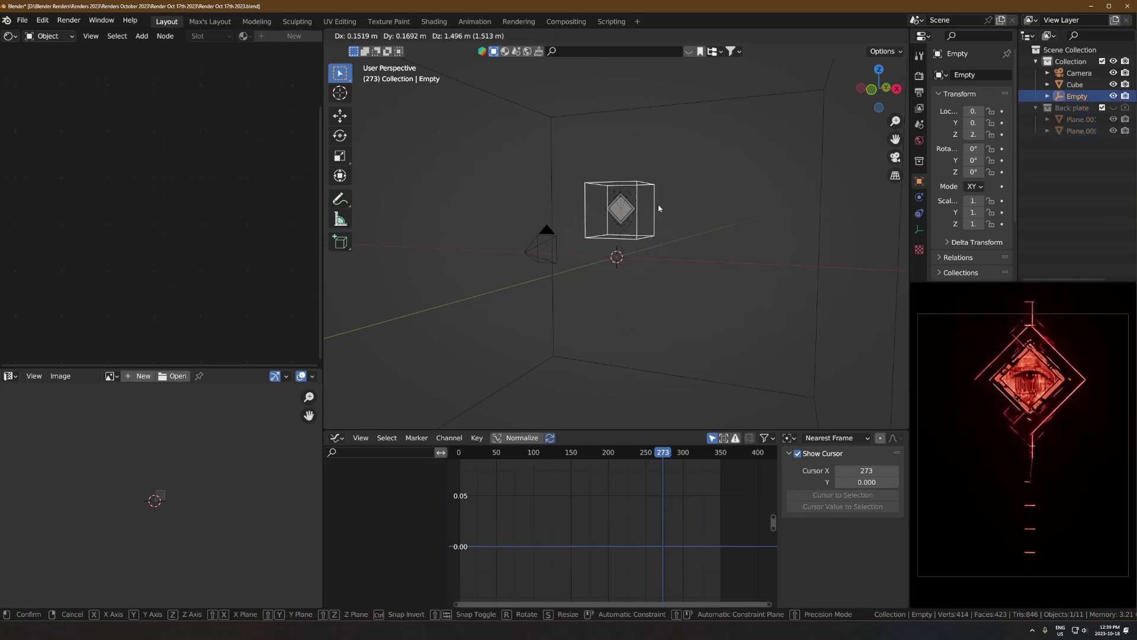
{"action": "right_click", "coordinate": [651, 204]}
- Add a plane at the scene's origin and scale it up into a large floor
{"action": "key", "text": "shift+a"}
{"action": "mouse_move", "coordinate": [688, 231]}
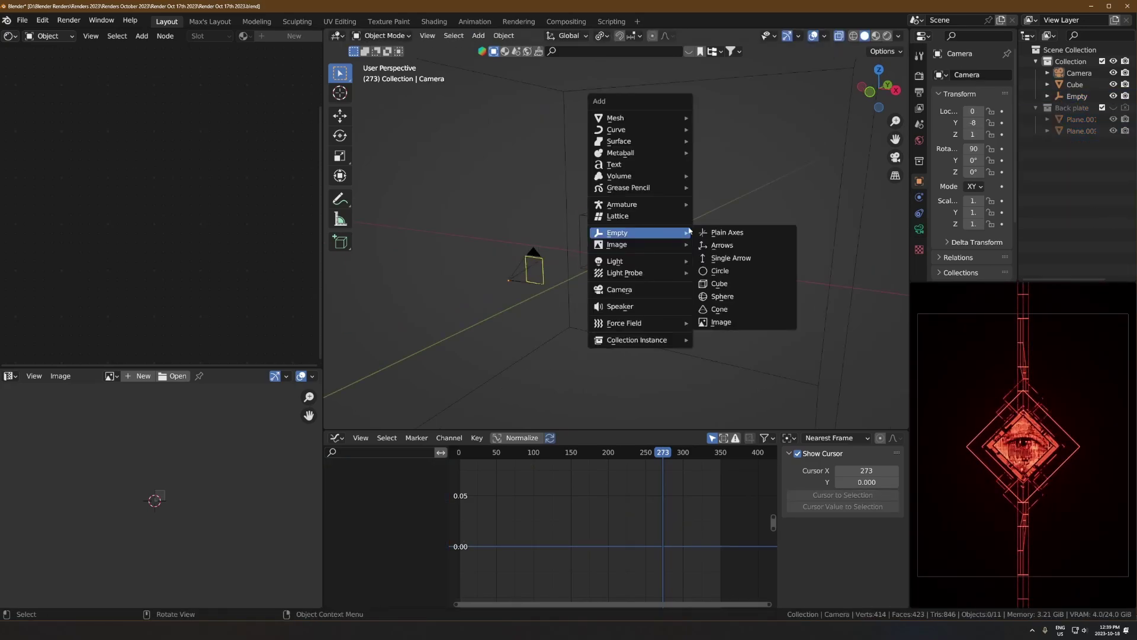
{"action": "mouse_move", "coordinate": [655, 118]}
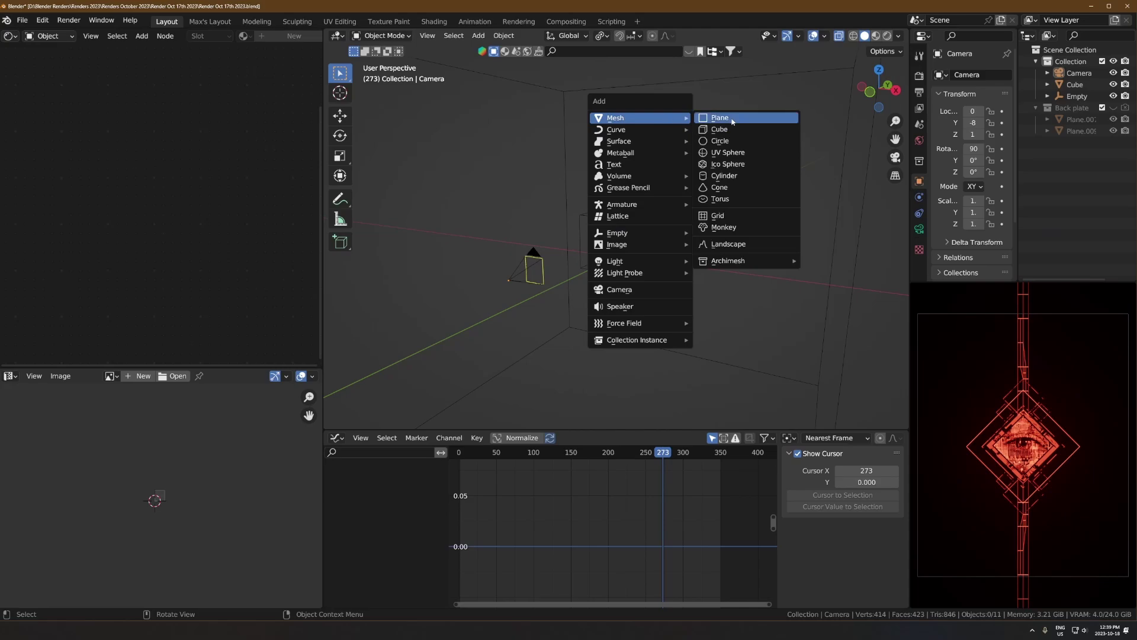
{"action": "left_click", "coordinate": [731, 118]}
{"action": "key", "text": "s"}
{"action": "left_click", "coordinate": [676, 220]}
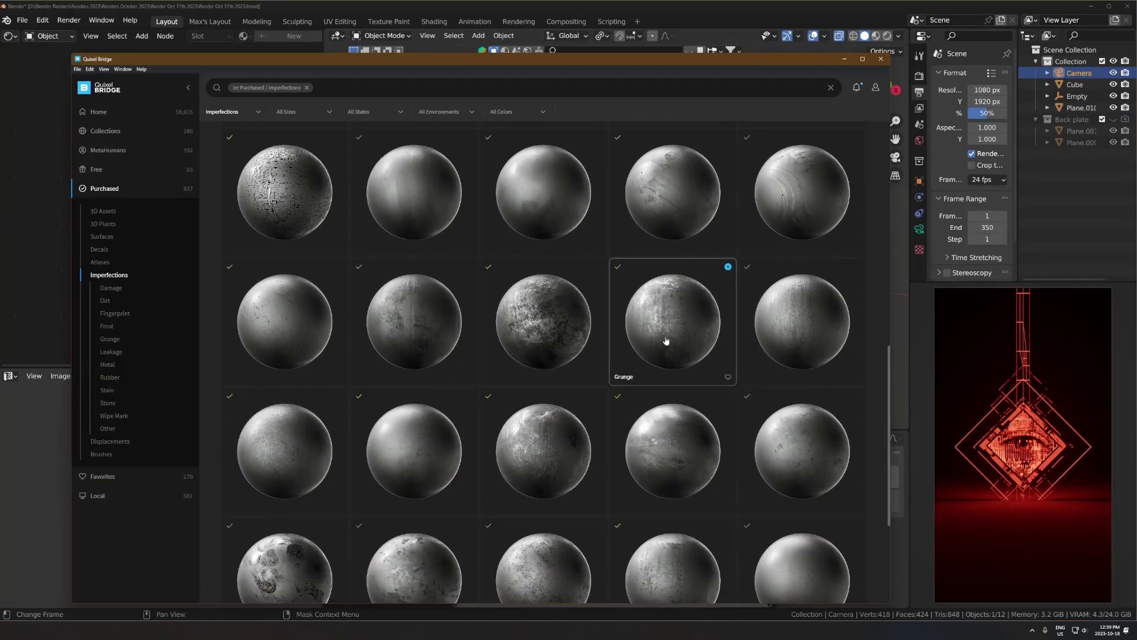
- Open the Grunge surface imperfection in Quixel Bridge and return to Blender
{"action": "left_click", "coordinate": [665, 340]}
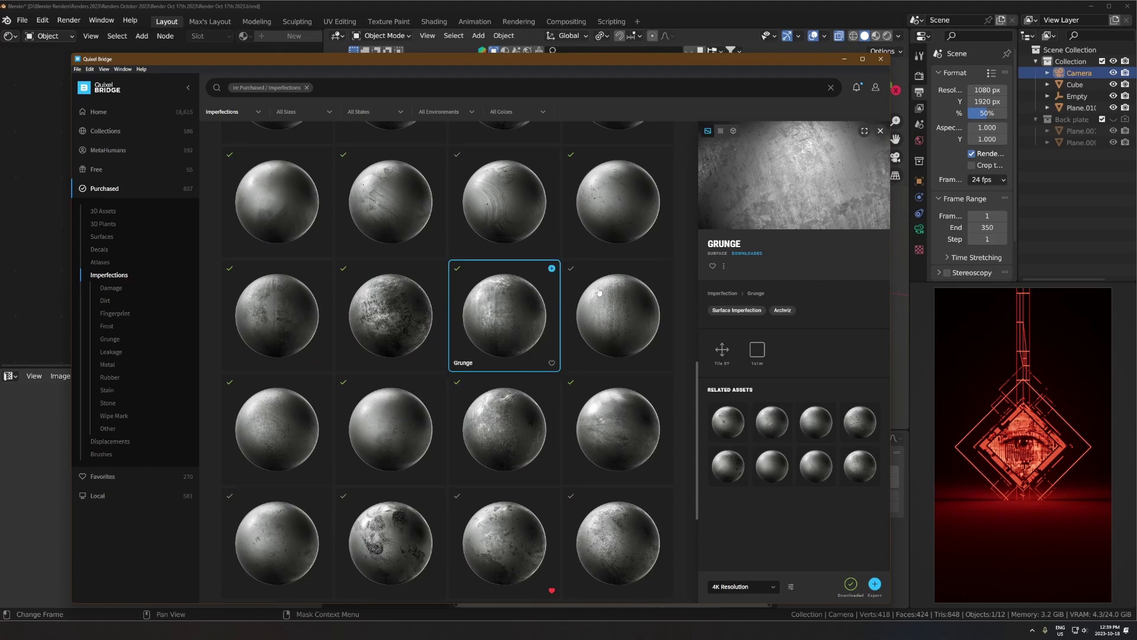
{"action": "left_click", "coordinate": [845, 59]}
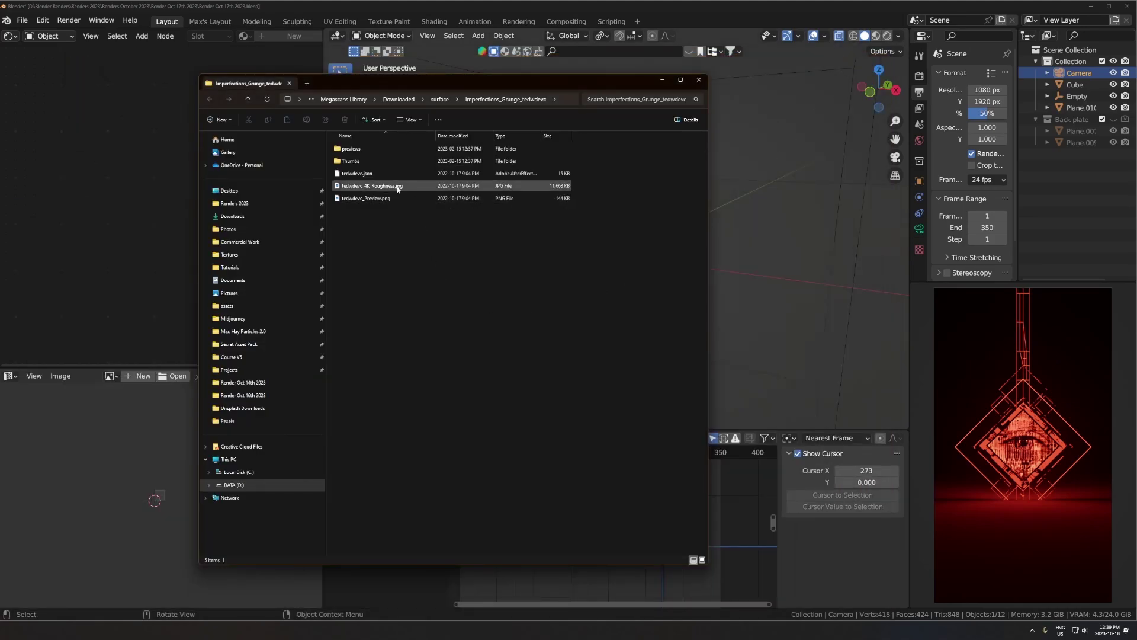
{"action": "left_click", "coordinate": [147, 193]}
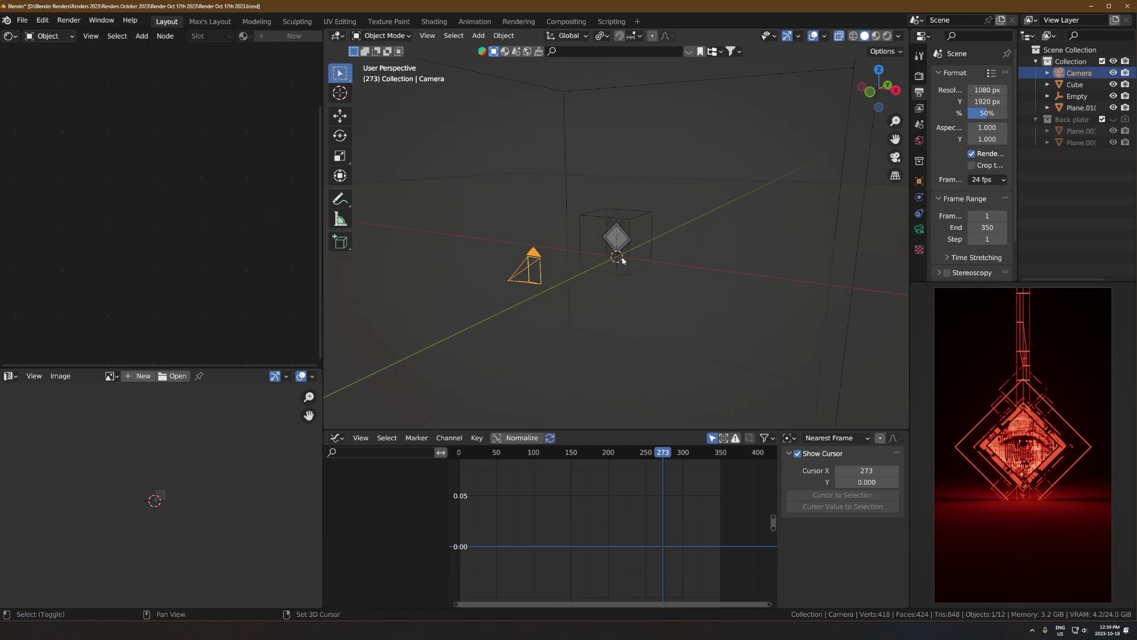
- Create a new material on the floor plane and bring the Grunge 4K Roughness image into its node tree
{"action": "left_click", "coordinate": [637, 279]}
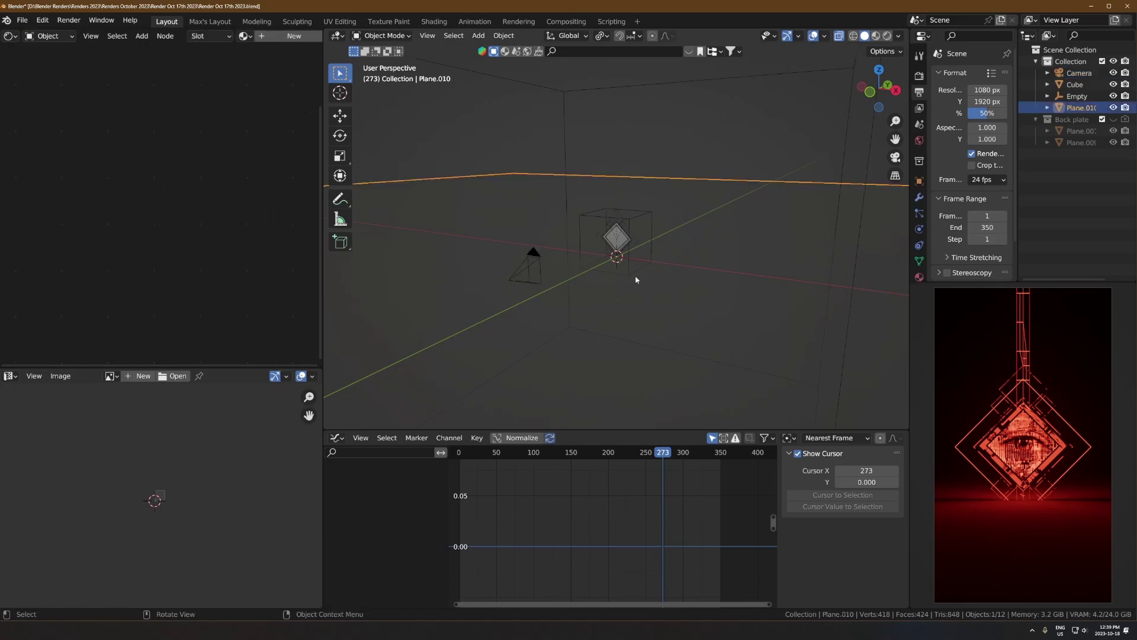
{"action": "left_click", "coordinate": [276, 39]}
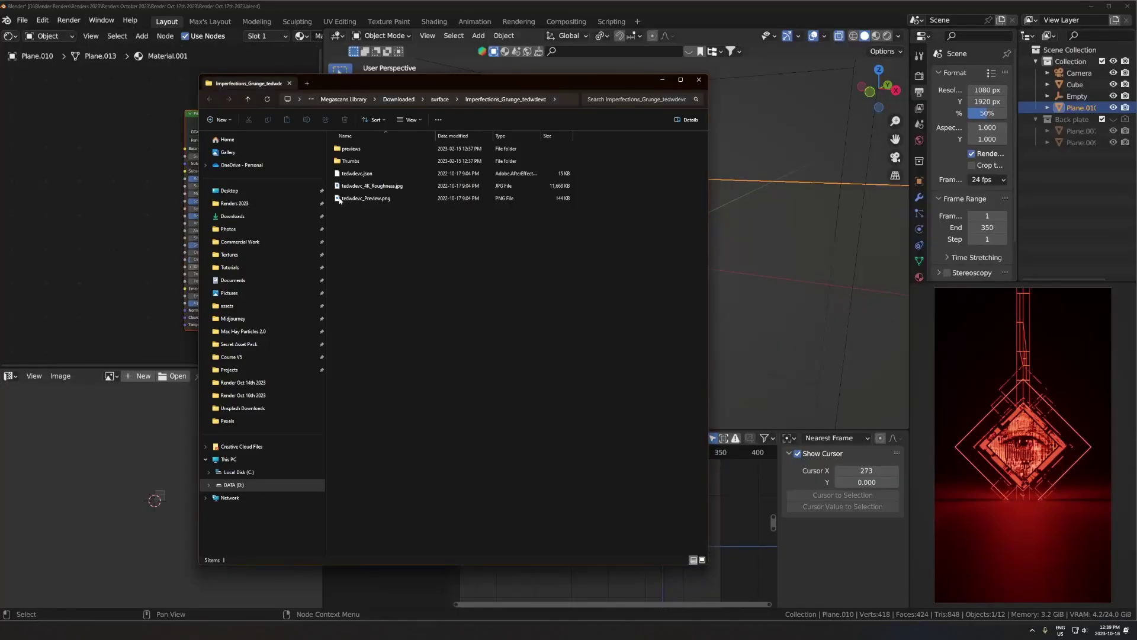
{"action": "left_click_drag", "start_coordinate": [374, 186], "coordinate": [77, 184]}
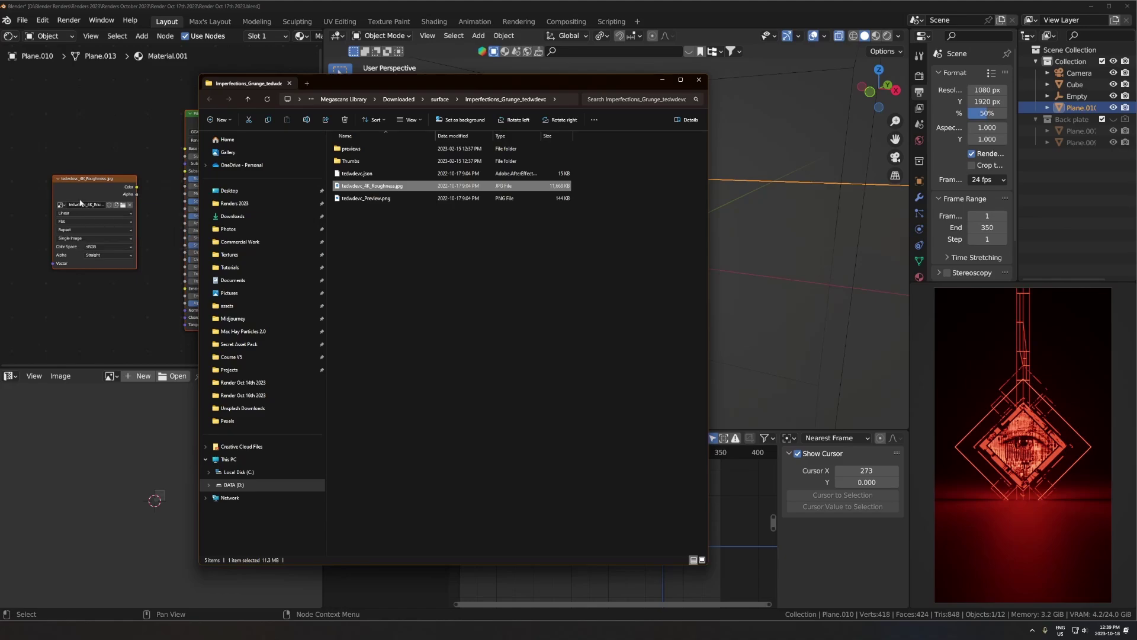
{"action": "left_click", "coordinate": [113, 124]}
{"action": "scroll", "coordinate": [119, 193], "scroll_direction": "up", "scroll_amount": 2}
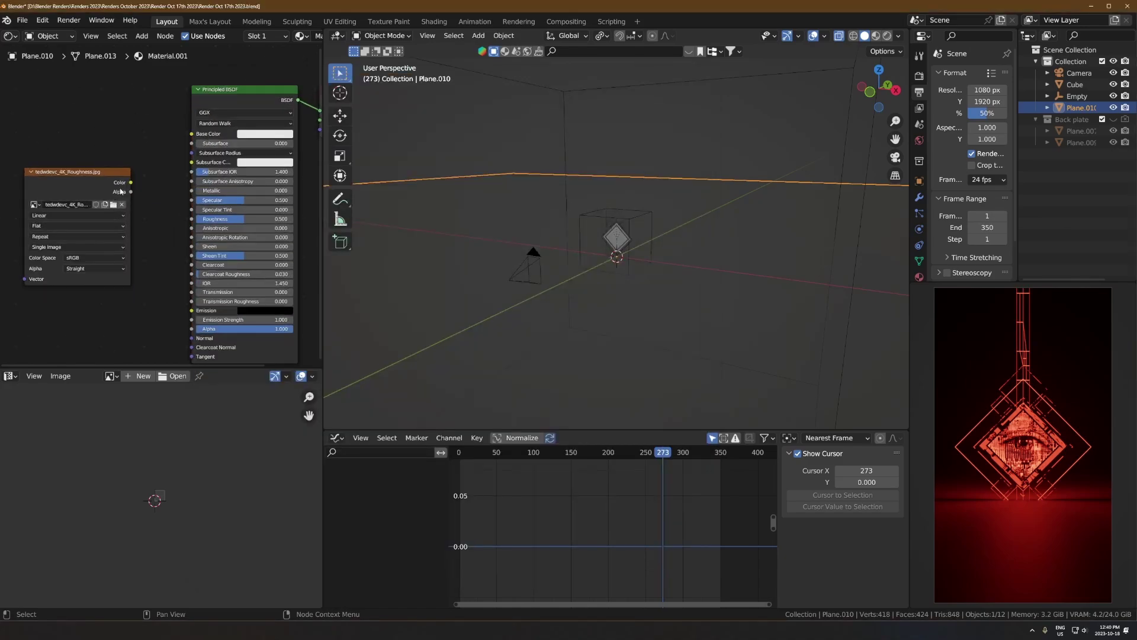
{"action": "left_click", "coordinate": [135, 185]}
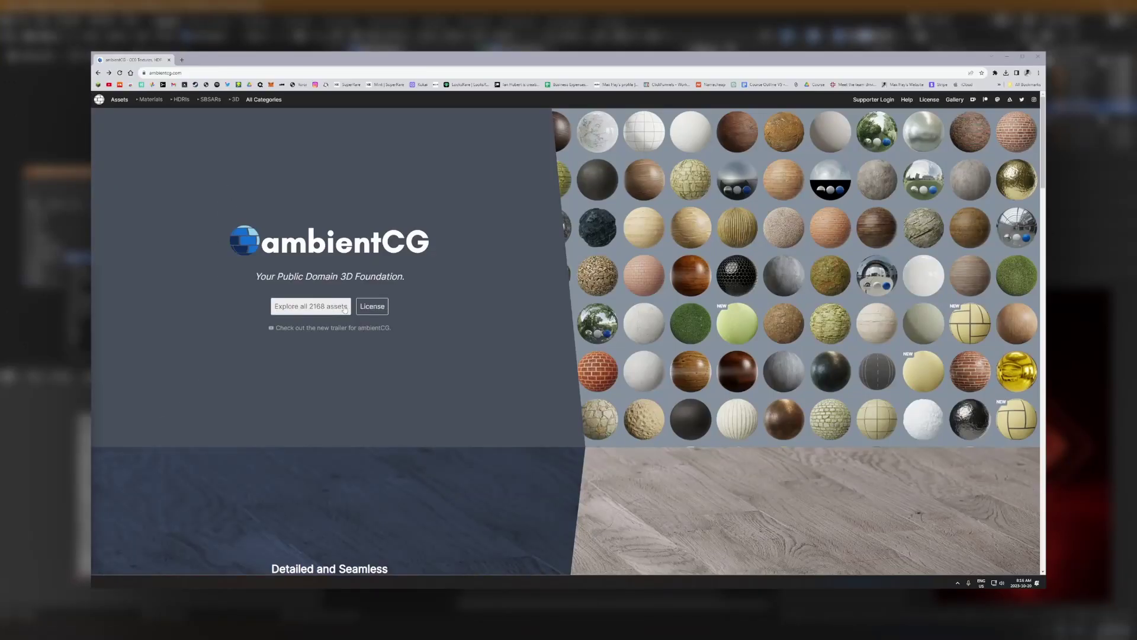
- Open the full asset list on the ambientCG website
{"action": "left_click", "coordinate": [323, 306]}
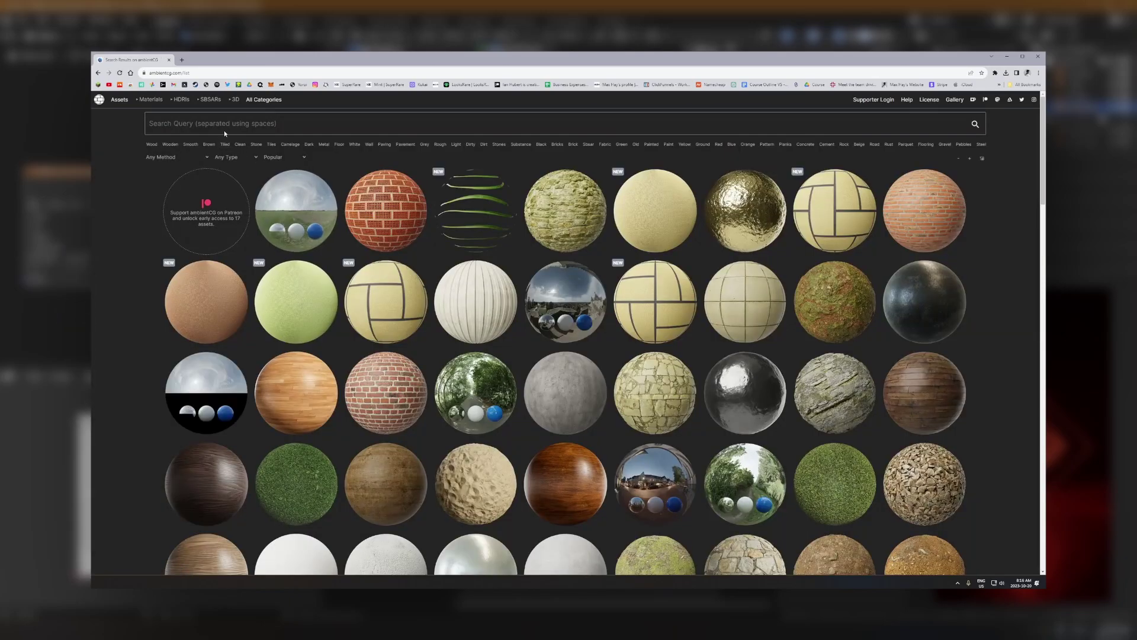
- Search the ambientCG library for "Metal" and open the rusty Metal 041 B material
{"action": "left_click", "coordinate": [225, 132]}
{"action": "type", "text": "Metal"}
{"action": "key", "text": "Return"}
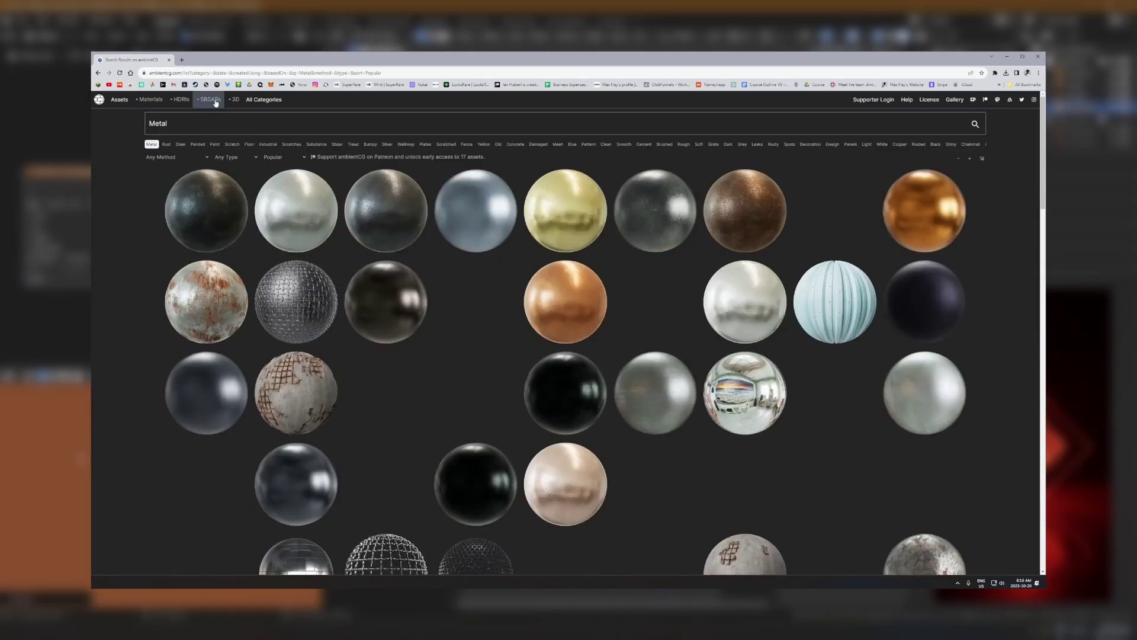
{"action": "left_click", "coordinate": [199, 301]}
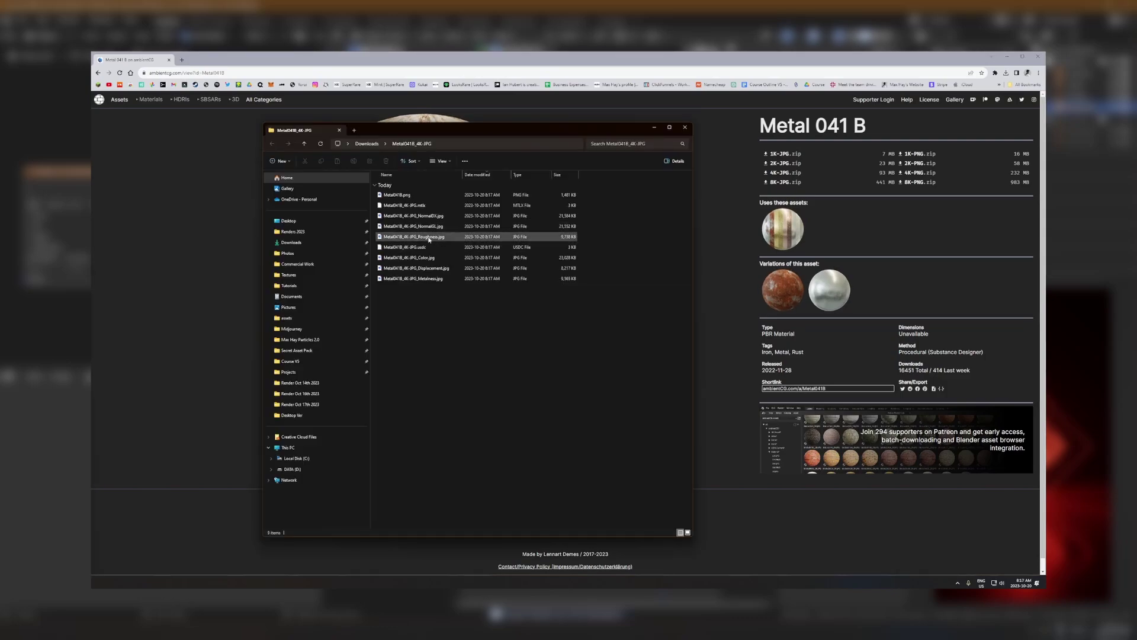
- Pick the Roughness image from the downloaded Metal041B 4K-JPG folder, return to Blender and save the project file
{"action": "left_click", "coordinate": [415, 237]}
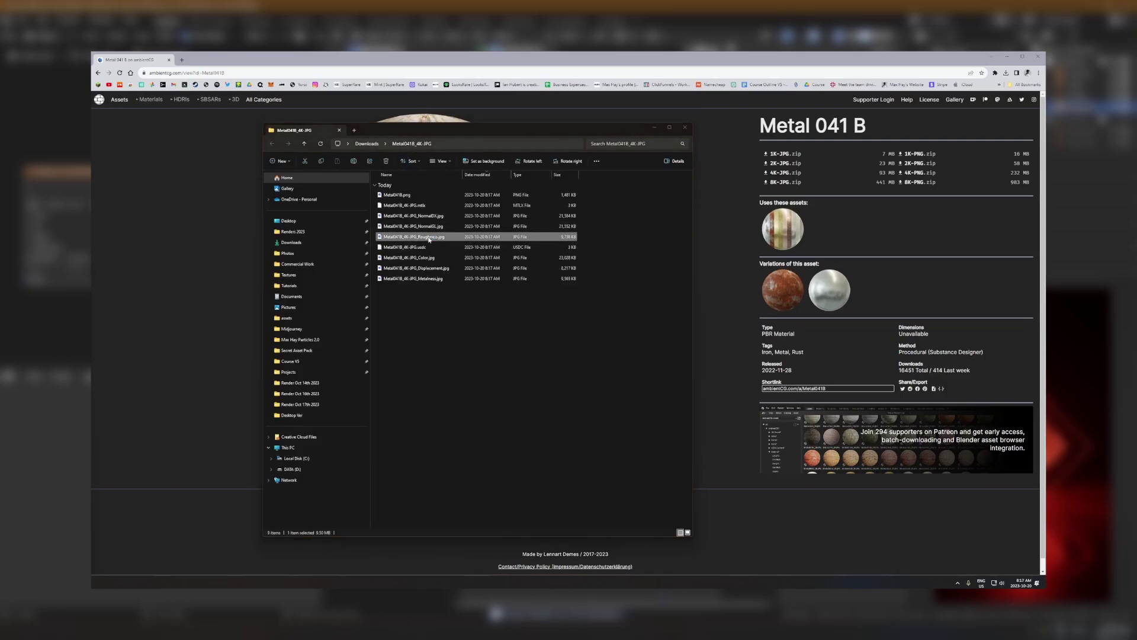
{"action": "double_click", "coordinate": [454, 268]}
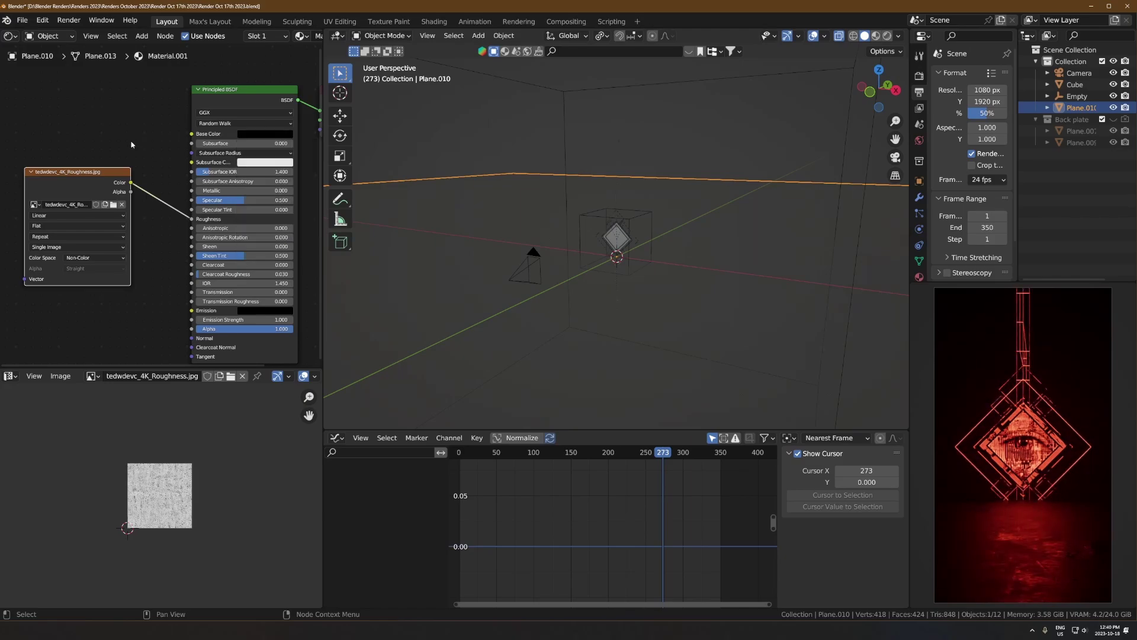
{"action": "key", "text": "ctrl+s"}
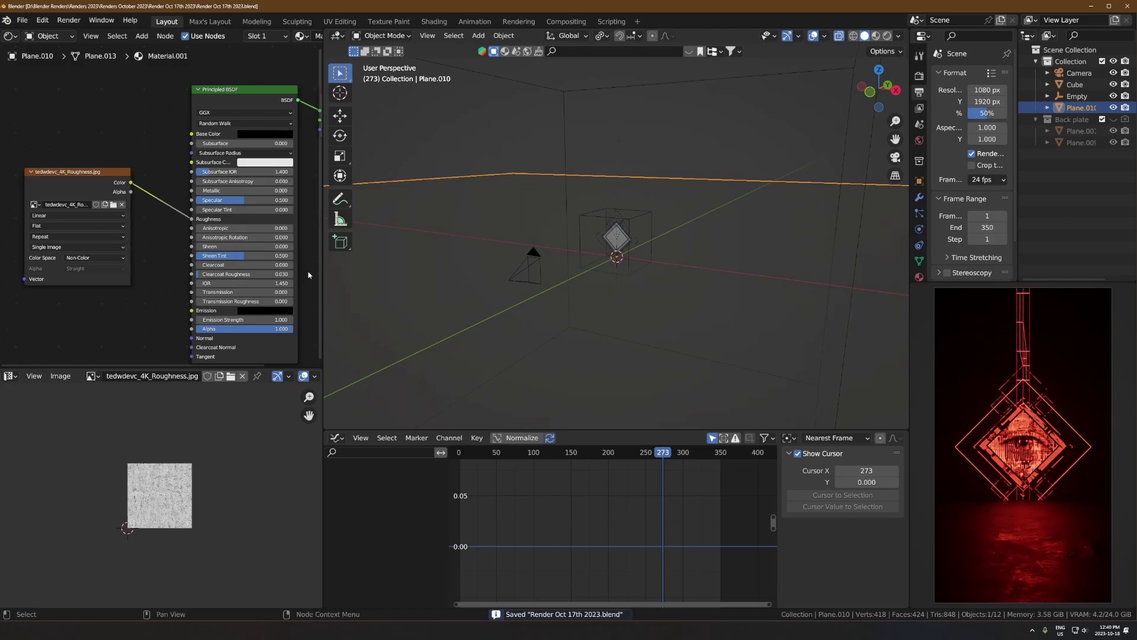
- Raise the parenting empty with the diamond eye by about 1.2 m along the global Z axis
{"action": "left_click", "coordinate": [632, 231]}
{"action": "key", "text": "g"}
{"action": "key", "text": "z"}
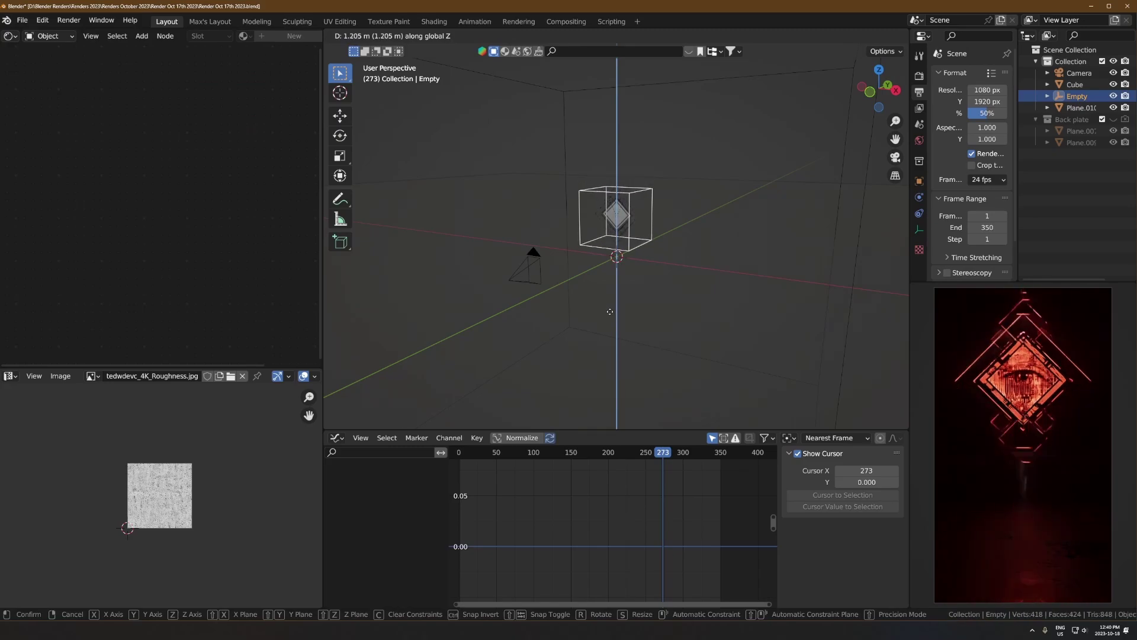
{"action": "left_click", "coordinate": [554, 302]}
- Set the camera's focal length to 28 mm and tilt the camera around the X axis to reframe the eye
{"action": "left_click", "coordinate": [537, 259]}
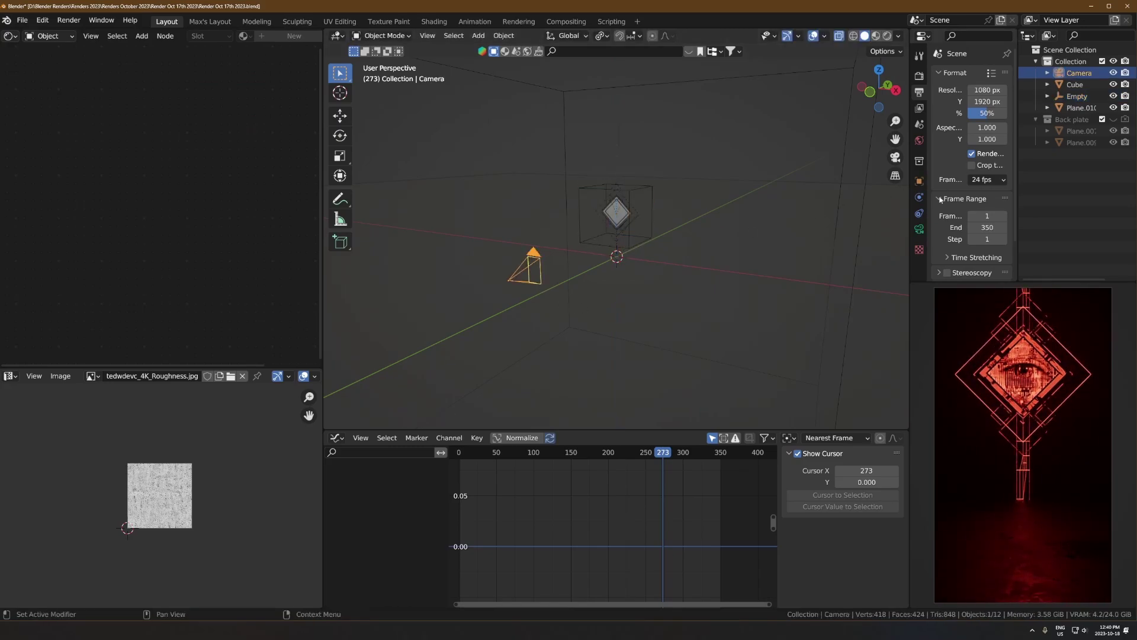
{"action": "left_click", "coordinate": [921, 230]}
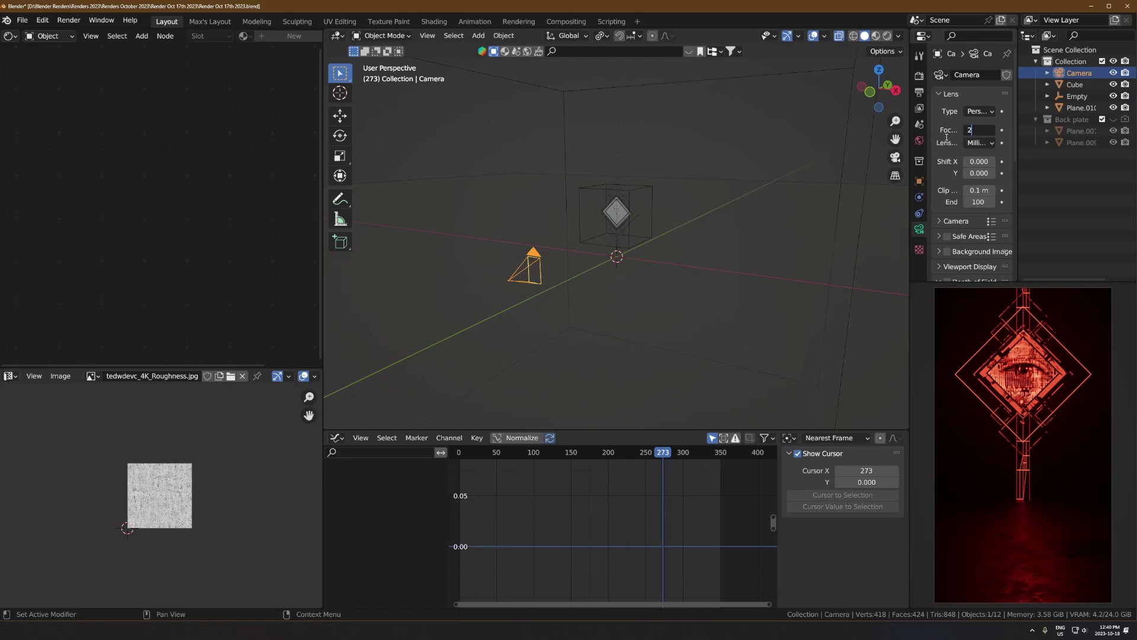
{"action": "key", "text": "Return"}
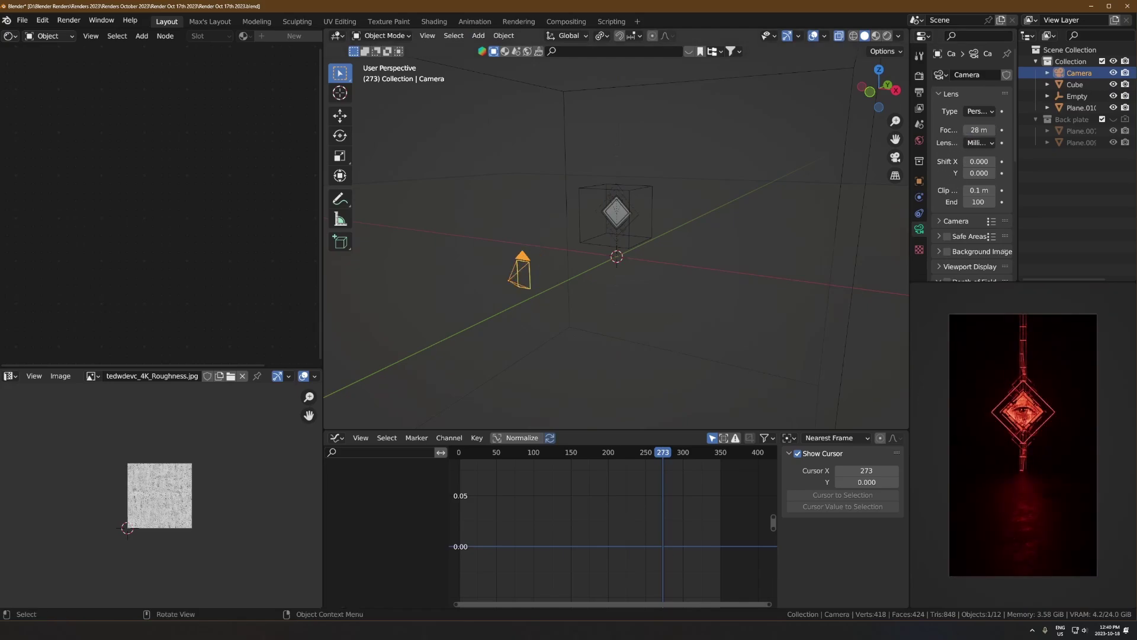
{"action": "key", "text": "r"}
{"action": "key", "text": "x"}
{"action": "left_click", "coordinate": [692, 261]}
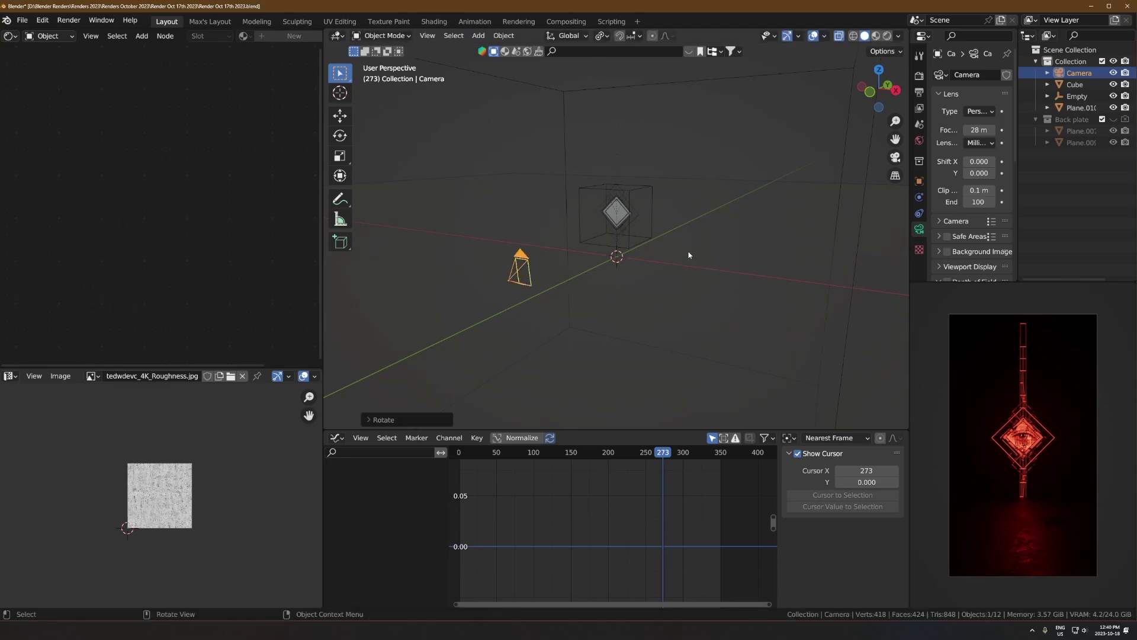
- Scale the parenting empty up slightly and raise it further along the global Z axis
{"action": "left_click", "coordinate": [644, 190]}
{"action": "key", "text": "s"}
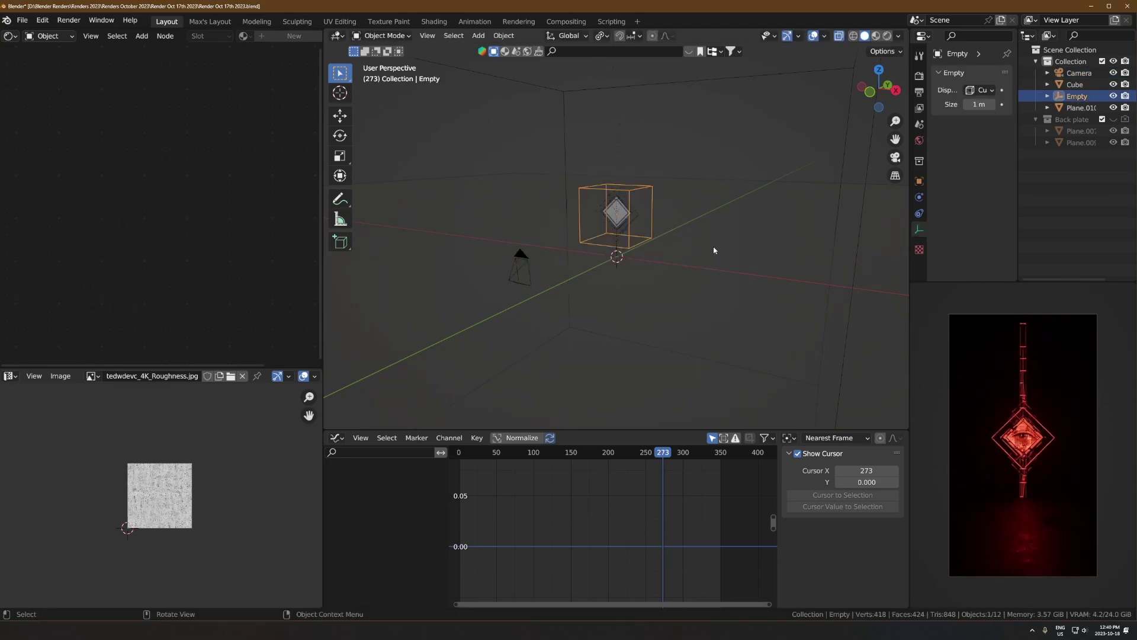
{"action": "left_click", "coordinate": [727, 246]}
{"action": "key", "text": "g"}
{"action": "key", "text": "z"}
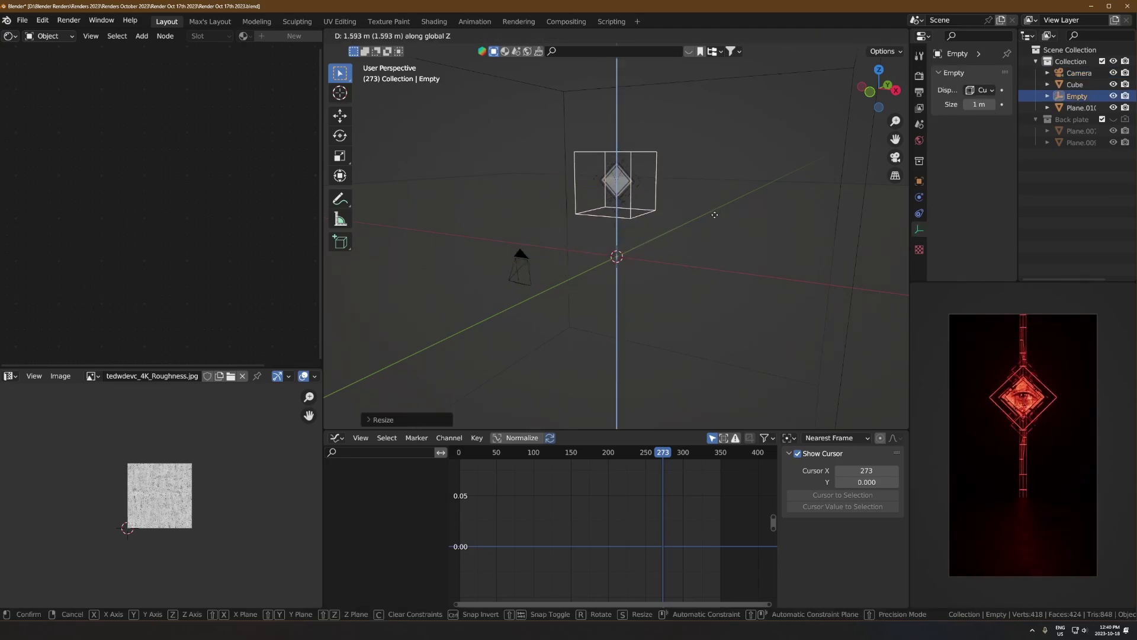
{"action": "left_click", "coordinate": [708, 237]}
- Scale up the volume cube so that it surrounds much more of the scene
{"action": "scroll", "coordinate": [681, 251], "scroll_direction": "up", "scroll_amount": 3}
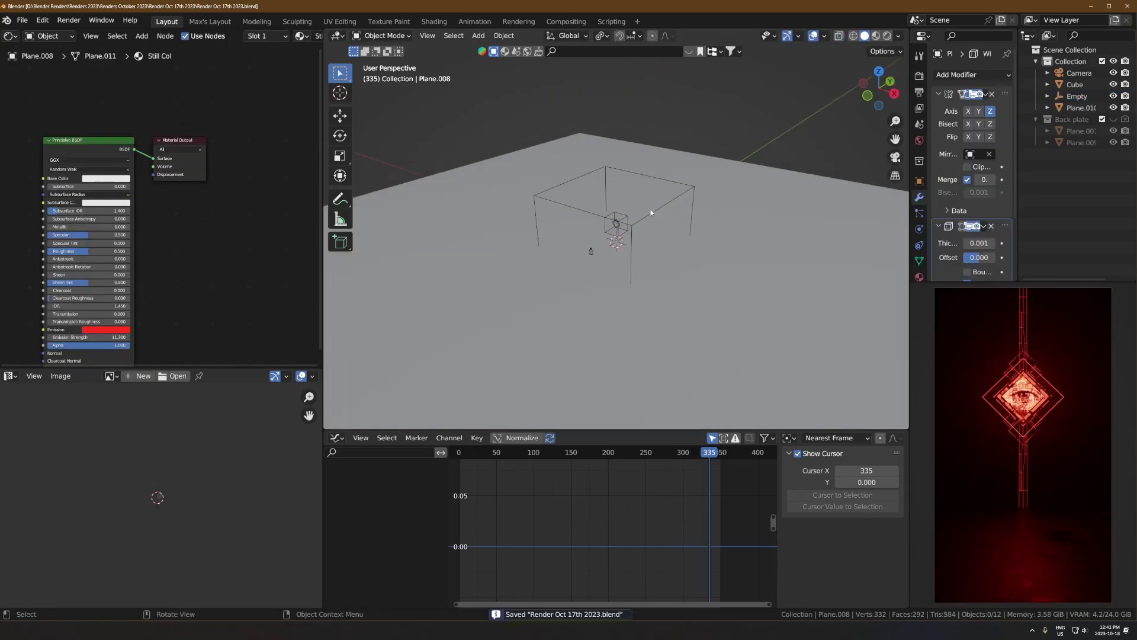
{"action": "left_click", "coordinate": [655, 215]}
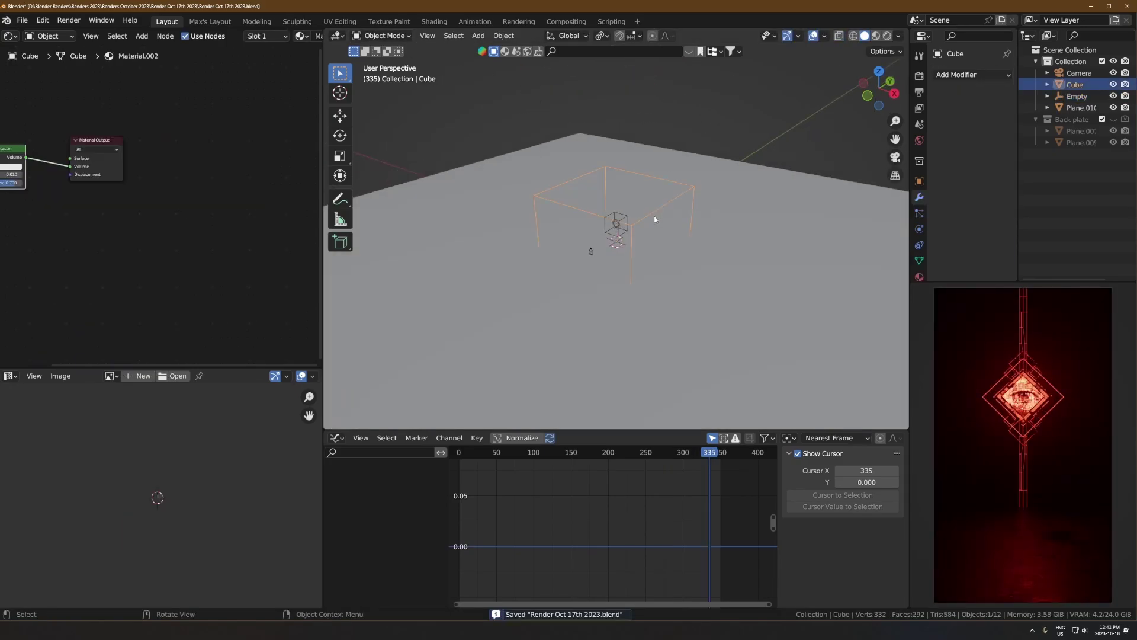
{"action": "key", "text": "s"}
{"action": "key", "text": "Return"}
- Add a cube at the origin and stretch it along Y and Z into a long, tall wall
{"action": "scroll", "coordinate": [606, 250], "scroll_direction": "up", "scroll_amount": 5}
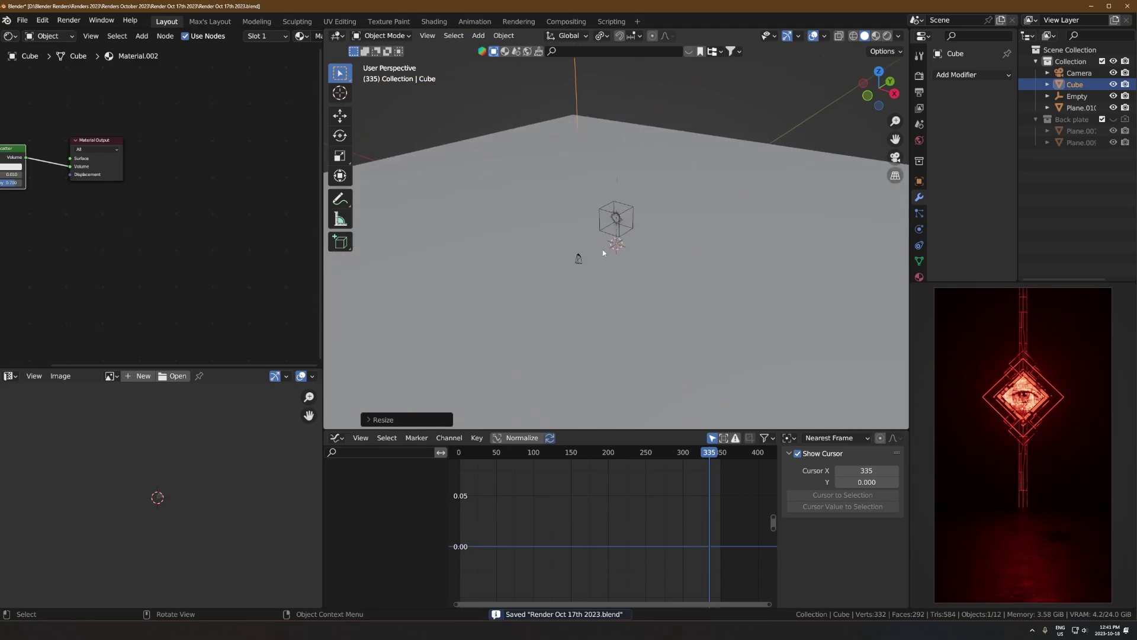
{"action": "key", "text": "shift+a"}
{"action": "mouse_move", "coordinate": [616, 239]}
{"action": "left_click", "coordinate": [669, 250]}
{"action": "scroll", "coordinate": [677, 281], "scroll_direction": "down", "scroll_amount": 1}
{"action": "key", "text": "s"}
{"action": "key", "text": "y"}
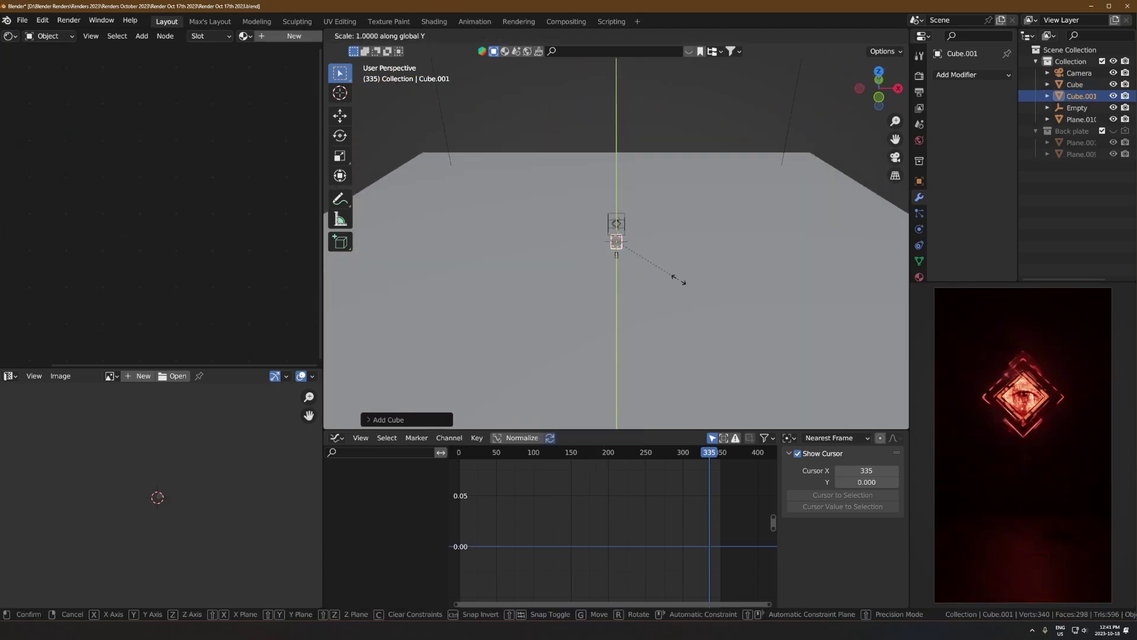
{"action": "left_click", "coordinate": [467, 229]}
{"action": "key", "text": "s"}
{"action": "key", "text": "z"}
{"action": "left_click", "coordinate": [414, 189]}
- Move the wall along the X axis to one side of the diamond eye
{"action": "key", "text": "g"}
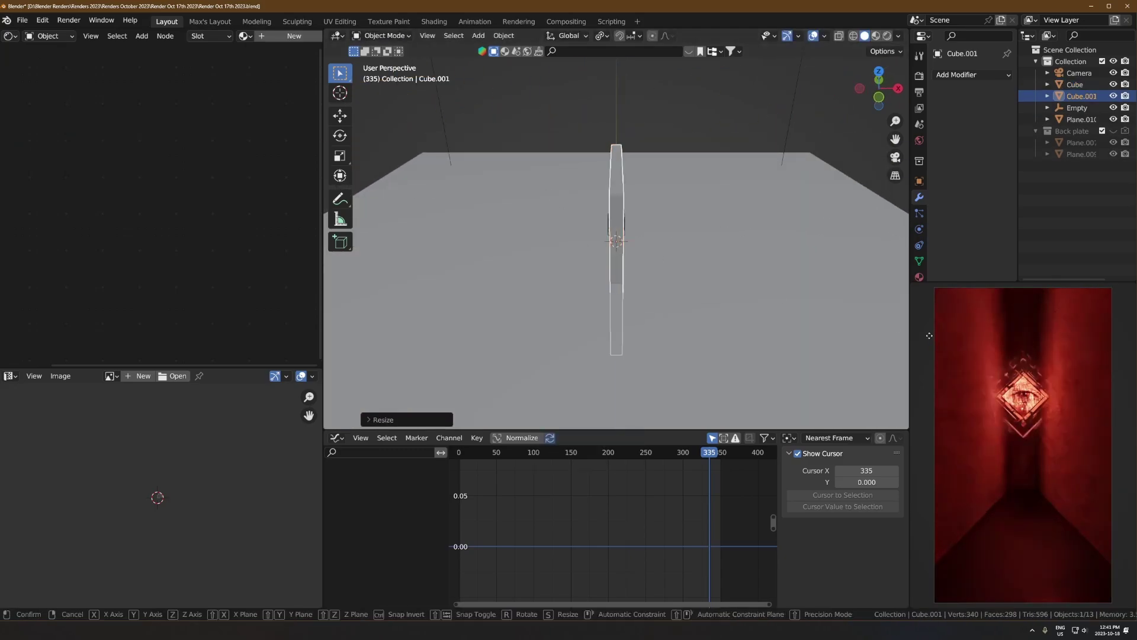
{"action": "key", "text": "x"}
{"action": "left_click", "coordinate": [1066, 338]}
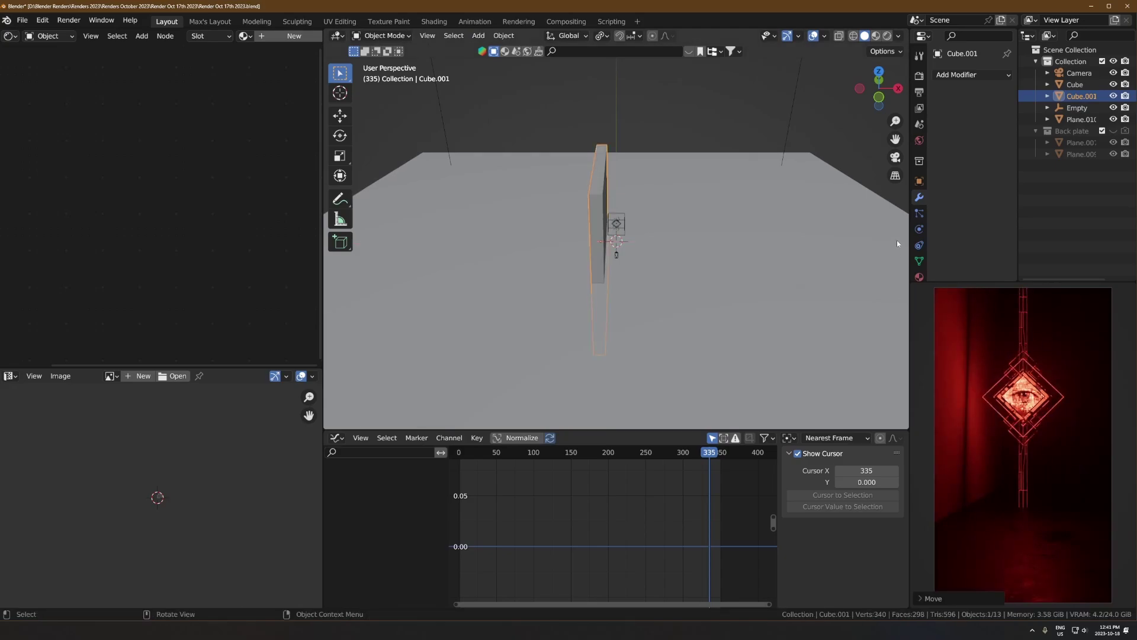
{"action": "key", "text": "g"}
{"action": "key", "text": "x"}
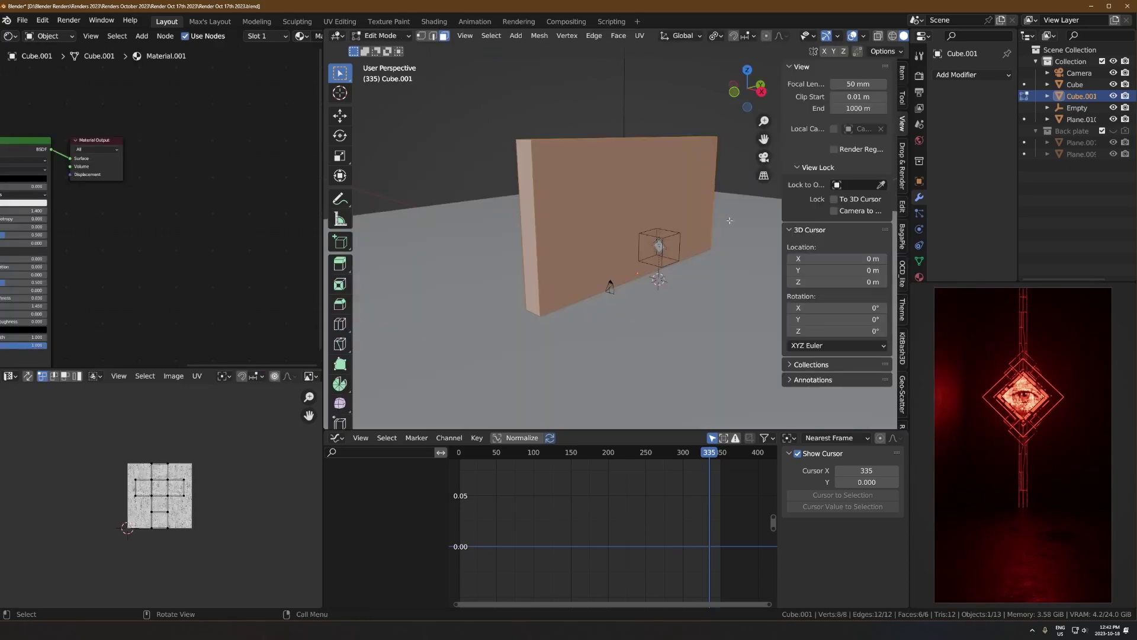
- Divide the wall with four evenly spaced horizontal loop cuts and a centred vertical loop cut
{"action": "key", "text": "ctrl+r"}
{"action": "scroll", "coordinate": [715, 204], "scroll_direction": "up", "scroll_amount": 3}
{"action": "left_click", "coordinate": [714, 204]}
{"action": "right_click", "coordinate": [715, 204]}
{"action": "key", "text": "ctrl+r"}
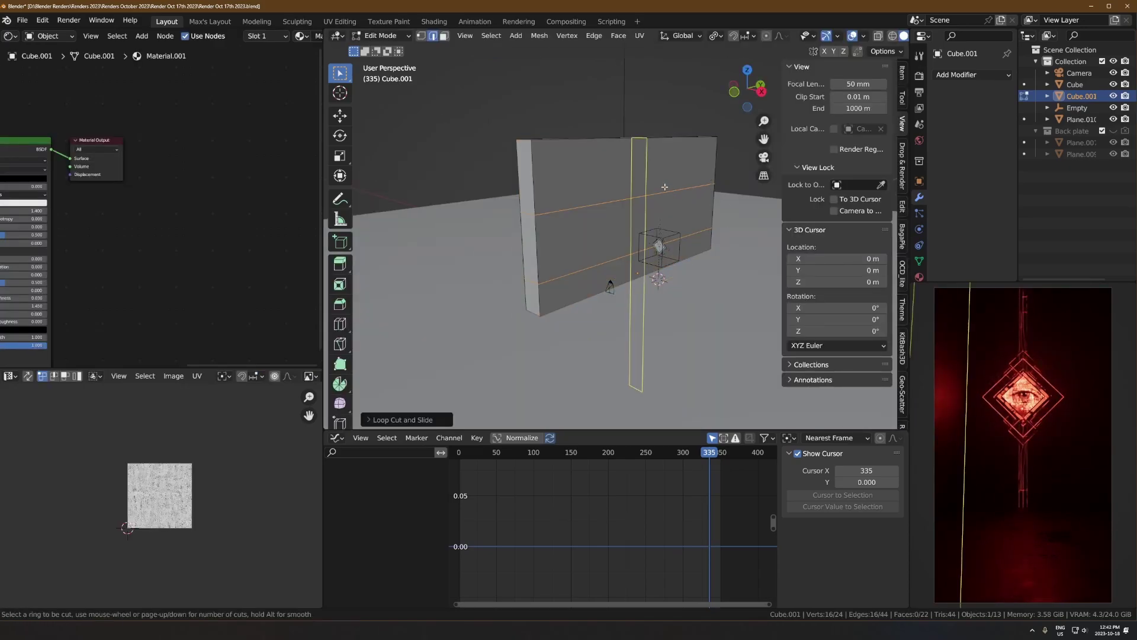
{"action": "left_click", "coordinate": [665, 187]}
{"action": "right_click", "coordinate": [665, 187]}
- Extrude one face in the wall's upper middle and one low face at its far end
{"action": "key", "text": "3"}
{"action": "left_click", "coordinate": [612, 185]}
{"action": "key", "text": "e"}
{"action": "left_click", "coordinate": [616, 189]}
{"action": "left_click", "coordinate": [689, 247]}
{"action": "key", "text": "e"}
{"action": "left_click", "coordinate": [694, 249]}
- Add another centred loop cut to the wall and extrude a long middle-height face on its near half
{"action": "key", "text": "a"}
{"action": "key", "text": "ctrl+r"}
{"action": "left_click", "coordinate": [650, 225]}
{"action": "right_click", "coordinate": [650, 224]}
{"action": "left_click", "coordinate": [616, 217]}
{"action": "scroll", "coordinate": [616, 225], "scroll_direction": "up", "scroll_amount": 3}
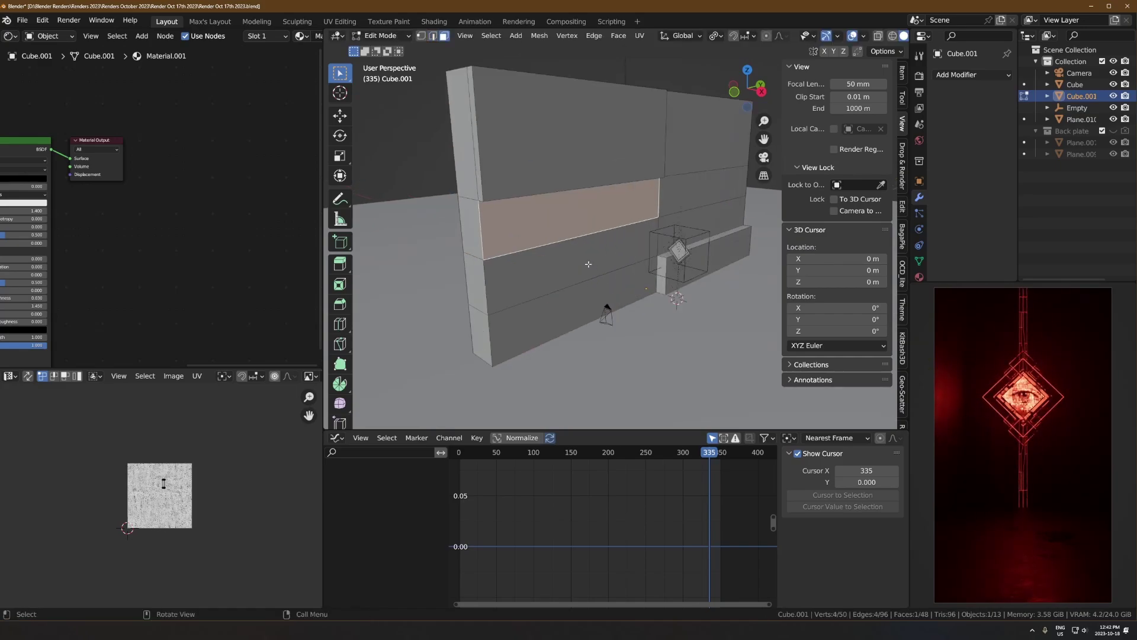
{"action": "left_click", "coordinate": [628, 245]}
{"action": "key", "text": "e"}
{"action": "left_click", "coordinate": [686, 191]}
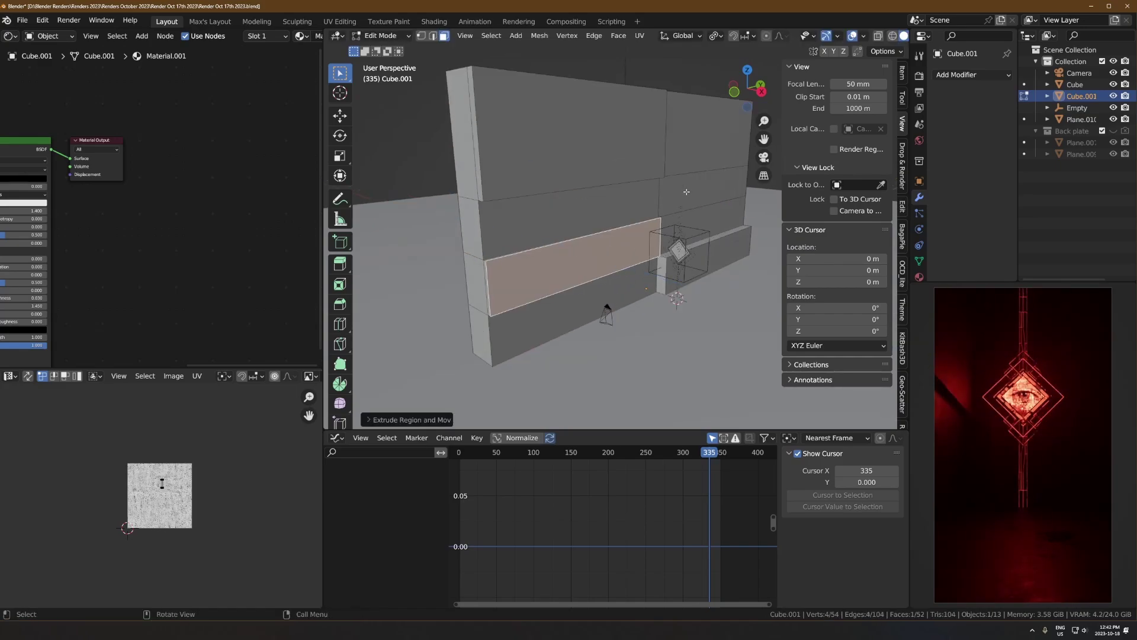
- Add a vertical loop cut across the wall's far half and extrude the upper face at the far end
{"action": "key", "text": "ctrl+r"}
{"action": "left_click", "coordinate": [707, 144]}
{"action": "right_click", "coordinate": [711, 148]}
{"action": "key", "text": "3"}
{"action": "left_click", "coordinate": [721, 157]}
{"action": "key", "text": "e"}
{"action": "left_click", "coordinate": [699, 218]}
- Add a vertical loop cut across the wall's near half and extrude the upper central face outward
{"action": "middle_click_drag", "start_coordinate": [699, 218], "coordinate": [647, 178]}
{"action": "key", "text": "ctrl+r"}
{"action": "left_click", "coordinate": [599, 160]}
{"action": "right_click", "coordinate": [601, 160]}
{"action": "key", "text": "3"}
{"action": "left_click", "coordinate": [609, 156]}
{"action": "key", "text": "e"}
{"action": "left_click", "coordinate": [630, 174]}
- Add a vertical loop cut through the wall's central column and extrude the small face just below the upper block
{"action": "key", "text": "ctrl+r"}
{"action": "left_click", "coordinate": [619, 180]}
{"action": "right_click", "coordinate": [598, 189]}
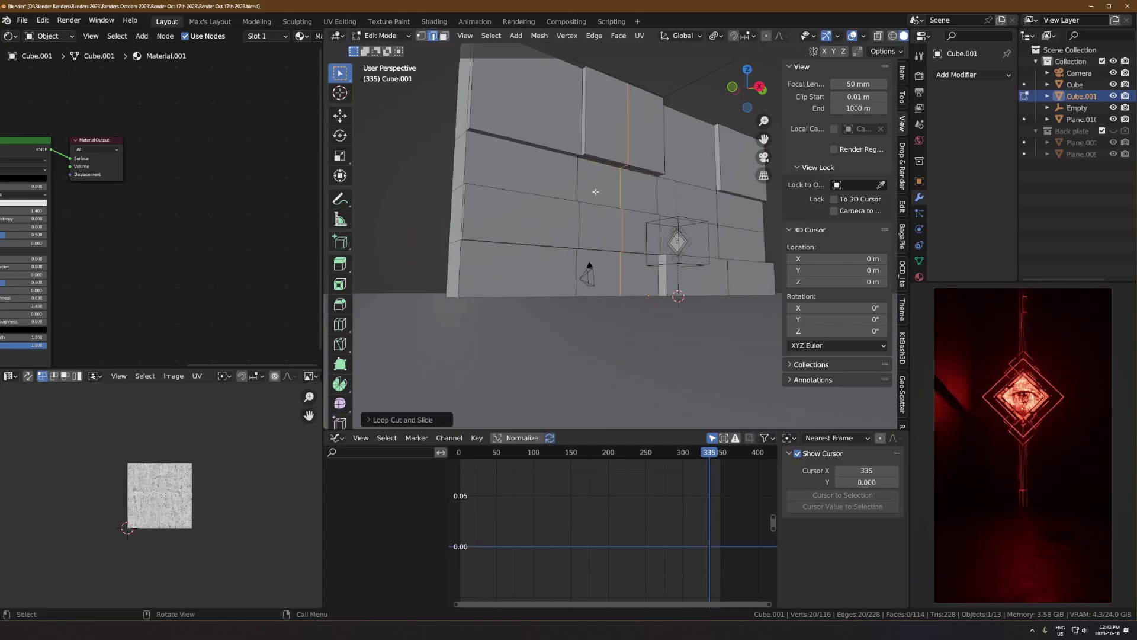
{"action": "key", "text": "3"}
{"action": "left_click", "coordinate": [599, 189]}
{"action": "key", "text": "e"}
{"action": "left_click", "coordinate": [670, 208]}
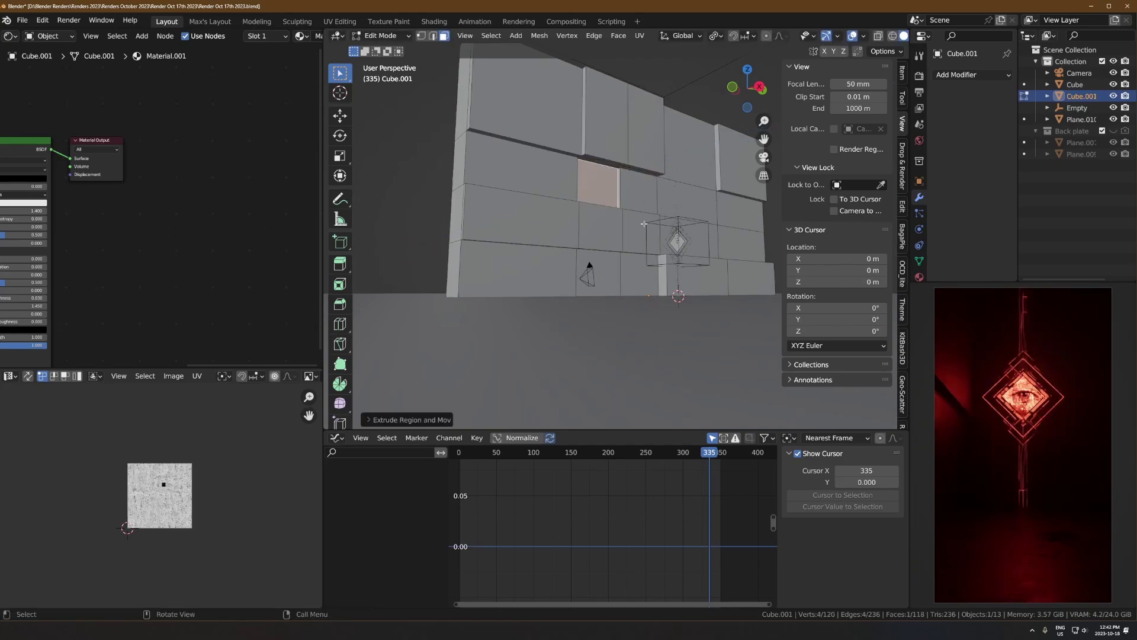
- Add a loop cut across the wall's near section and extrude a middle-height face there
{"action": "key", "text": "ctrl+r"}
{"action": "left_click", "coordinate": [528, 187]}
{"action": "right_click", "coordinate": [521, 195]}
{"action": "key", "text": "3"}
{"action": "left_click", "coordinate": [507, 221]}
{"action": "key", "text": "e"}
{"action": "left_click", "coordinate": [591, 213]}
{"action": "left_click", "coordinate": [553, 268]}
- Leave mesh editing and apply the wall's object transform
{"action": "middle_click_drag", "start_coordinate": [557, 264], "coordinate": [632, 274]}
{"action": "scroll", "coordinate": [609, 301], "scroll_direction": "up", "scroll_amount": 1}
{"action": "key", "text": "Tab"}
{"action": "key", "text": "ctrl+a"}
{"action": "left_click", "coordinate": [612, 287]}
{"action": "key", "text": "g"}
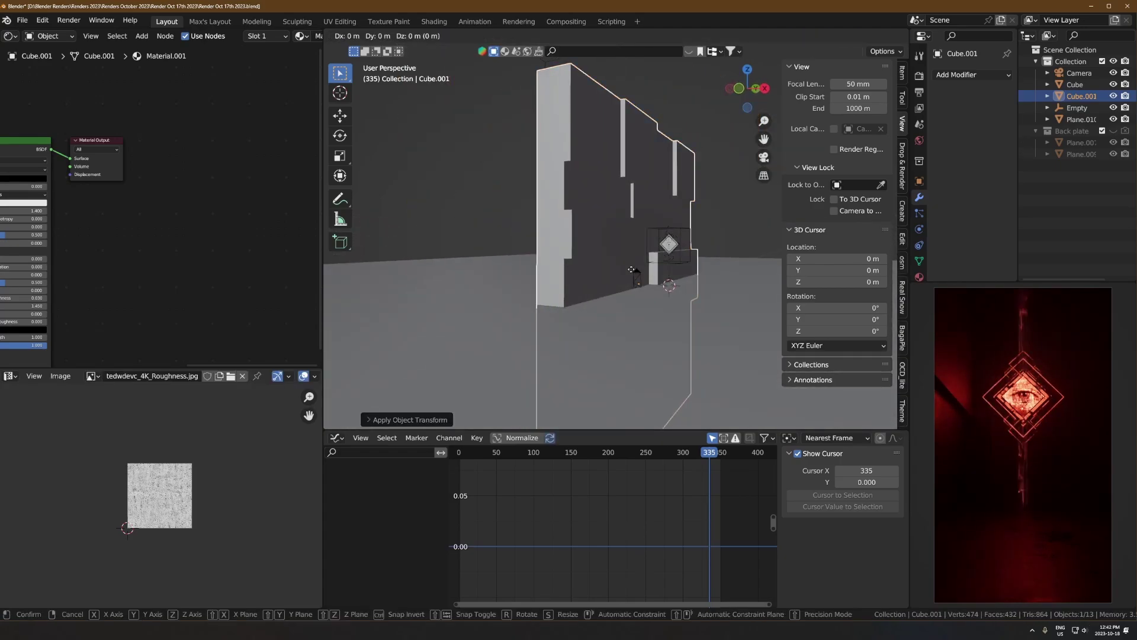
{"action": "right_click", "coordinate": [631, 274]}
- Add a horizontal loop cut across the wall's lower row and extrude a small face beside it
{"action": "key", "text": "Tab"}
{"action": "key", "text": "ctrl+r"}
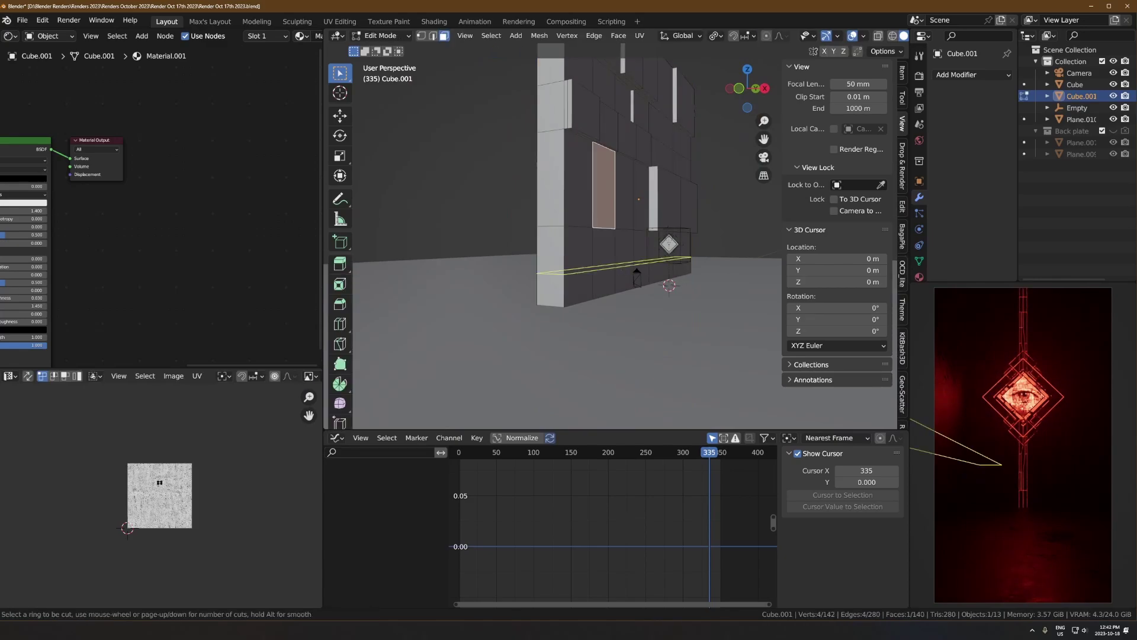
{"action": "left_click", "coordinate": [616, 268]}
{"action": "left_click", "coordinate": [616, 274]}
{"action": "key", "text": "3"}
{"action": "left_click", "coordinate": [607, 255]}
{"action": "key", "text": "e"}
{"action": "left_click", "coordinate": [619, 263]}
{"action": "key", "text": "e"}
{"action": "left_click", "coordinate": [635, 280]}
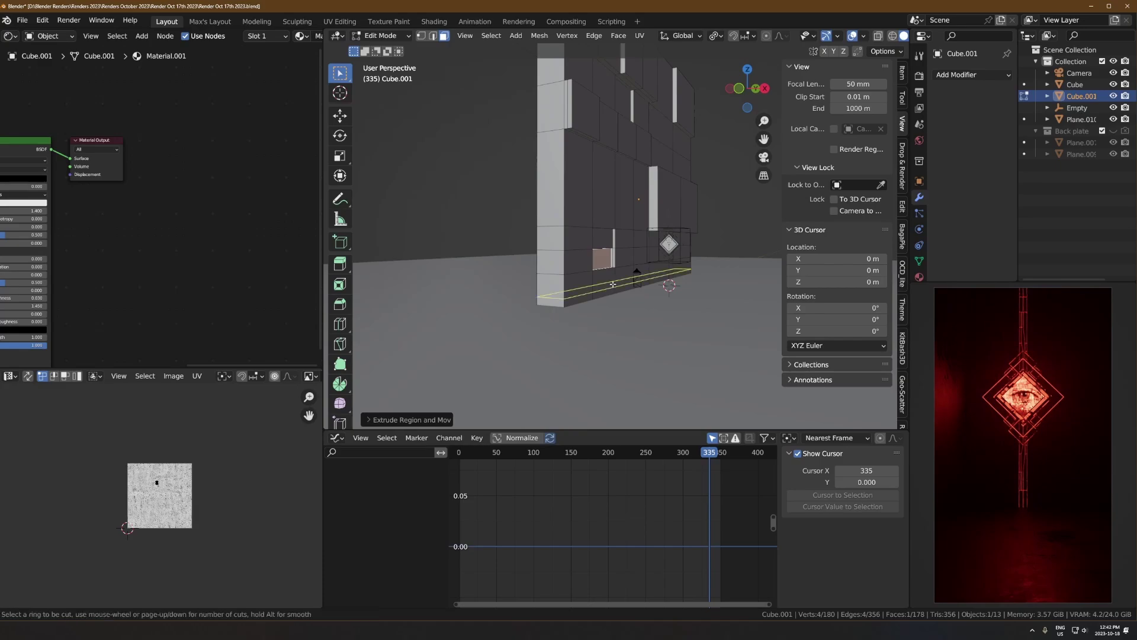
- Add a horizontal loop cut close to the wall's base and extrude the face above it by a small amount
{"action": "left_click", "coordinate": [613, 284]}
{"action": "right_click", "coordinate": [613, 284]}
{"action": "key", "text": "3"}
{"action": "left_click", "coordinate": [603, 280]}
{"action": "key", "text": "e"}
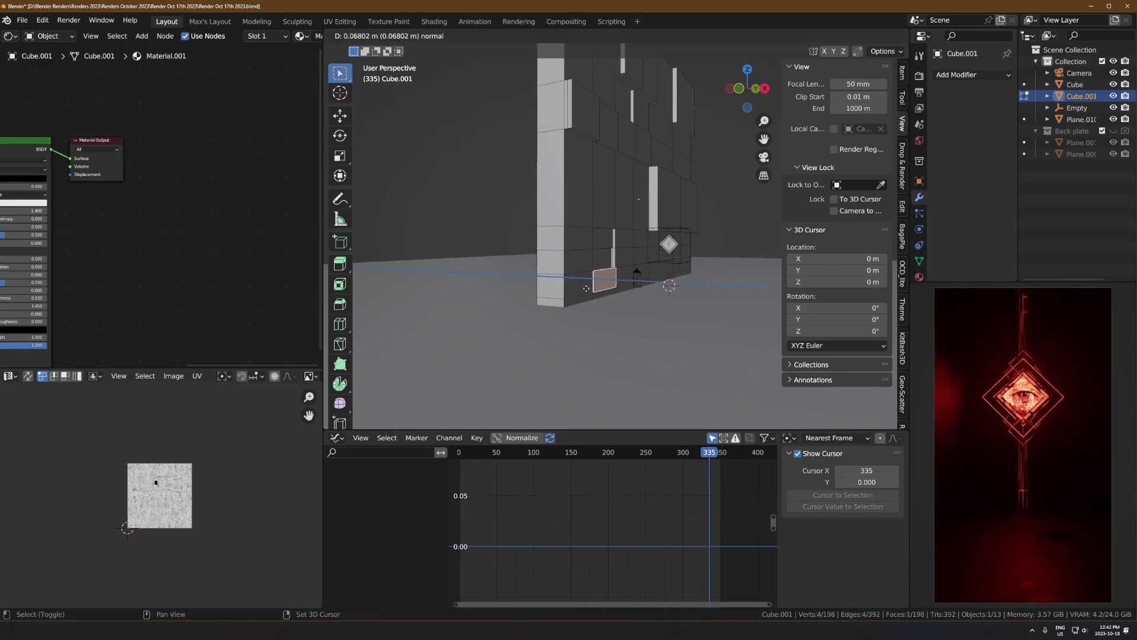
{"action": "left_click", "coordinate": [586, 288]}
- Select the group of adjacent faces low on the wall near the camera and extrude them slightly
{"action": "left_click", "coordinate": [624, 259]}
{"action": "left_click", "coordinate": [640, 258], "text": "shift"}
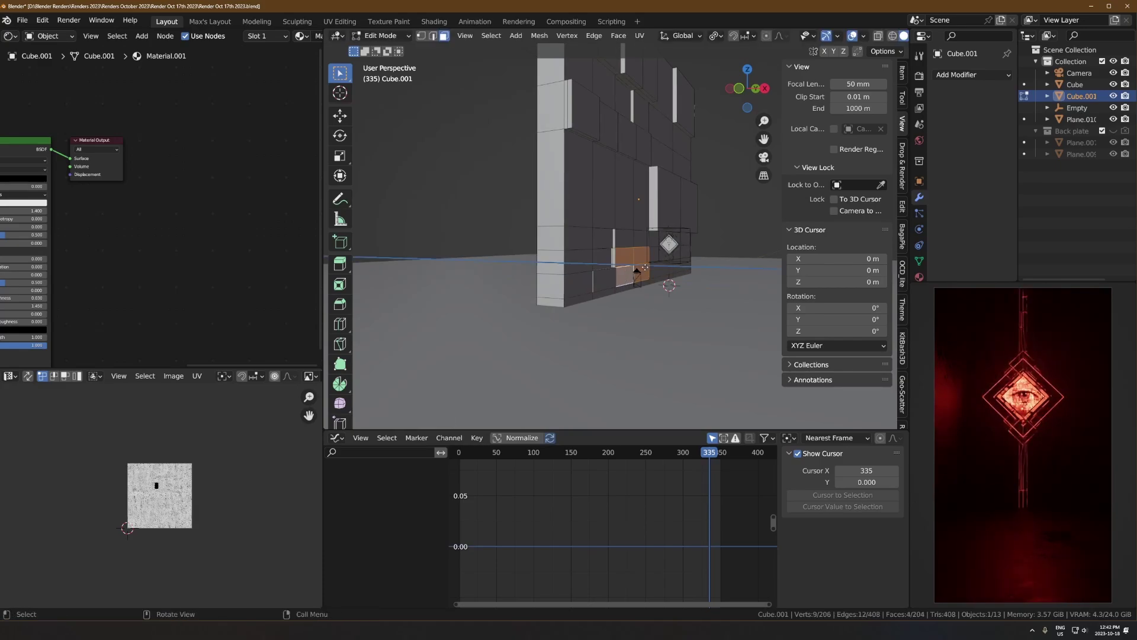
{"action": "key", "text": "e"}
{"action": "left_click", "coordinate": [636, 272]}
{"action": "middle_click_drag", "start_coordinate": [640, 272], "coordinate": [718, 263]}
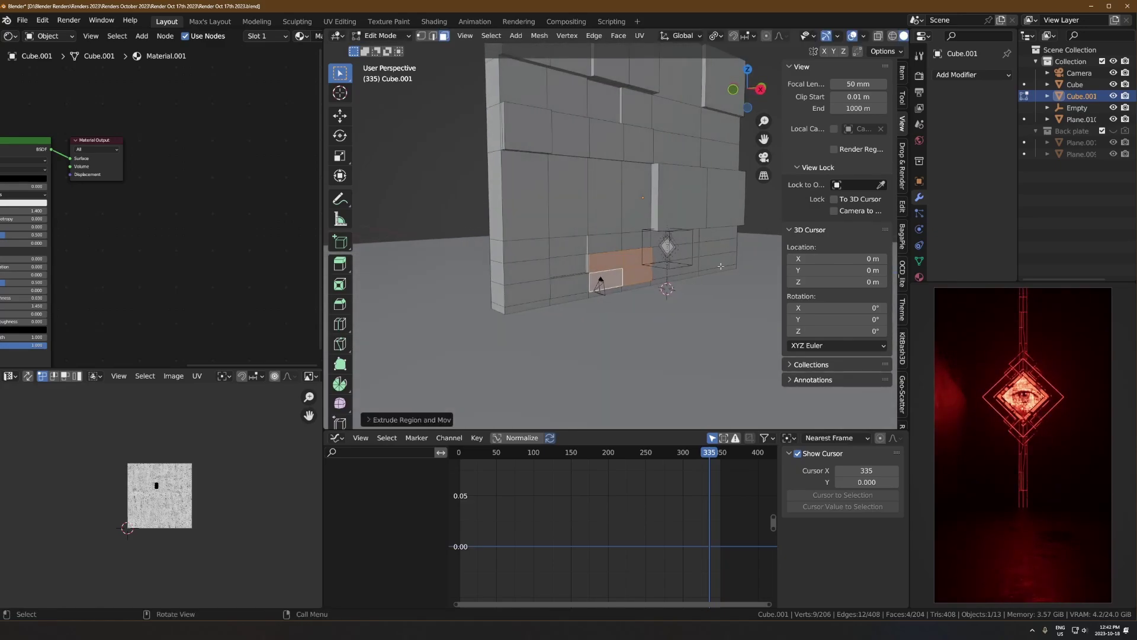
{"action": "left_click", "coordinate": [719, 264]}
{"action": "key", "text": "e"}
{"action": "left_click", "coordinate": [716, 268]}
{"action": "key", "text": "Tab"}
{"action": "scroll", "coordinate": [681, 284], "scroll_direction": "down", "scroll_amount": 2}
{"action": "key", "text": "g"}
{"action": "key", "text": "z"}
{"action": "key", "text": "Escape"}
{"action": "key", "text": "Tab"}
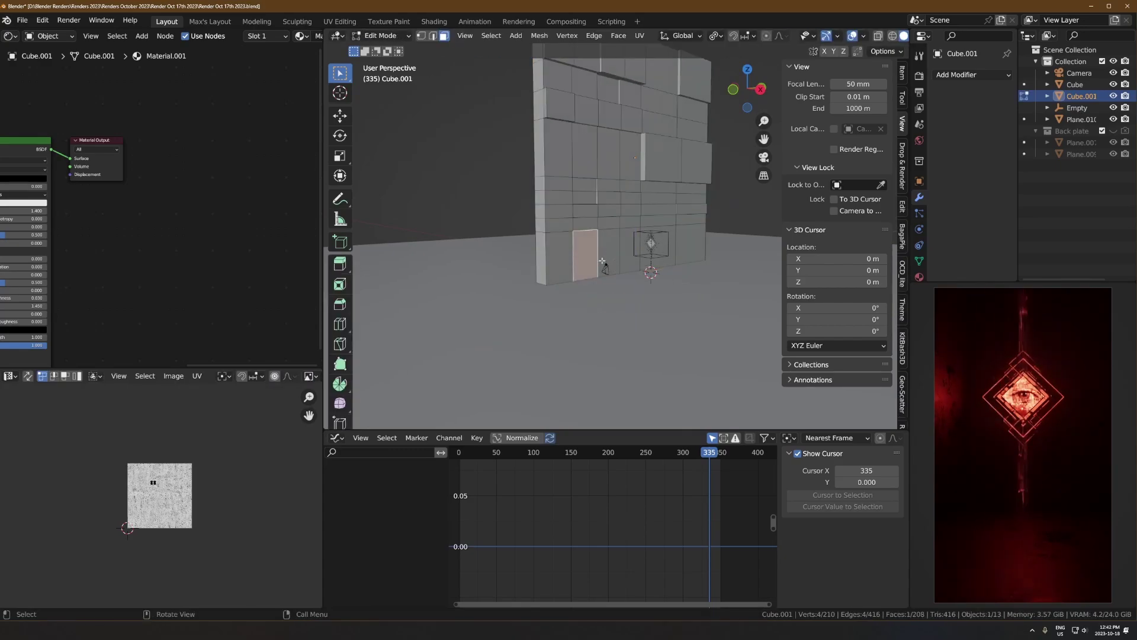
- Add a loop cut through the wall's bottom row and extrude a small face beside the eye
{"action": "key", "text": "ctrl+r"}
{"action": "left_click", "coordinate": [629, 257]}
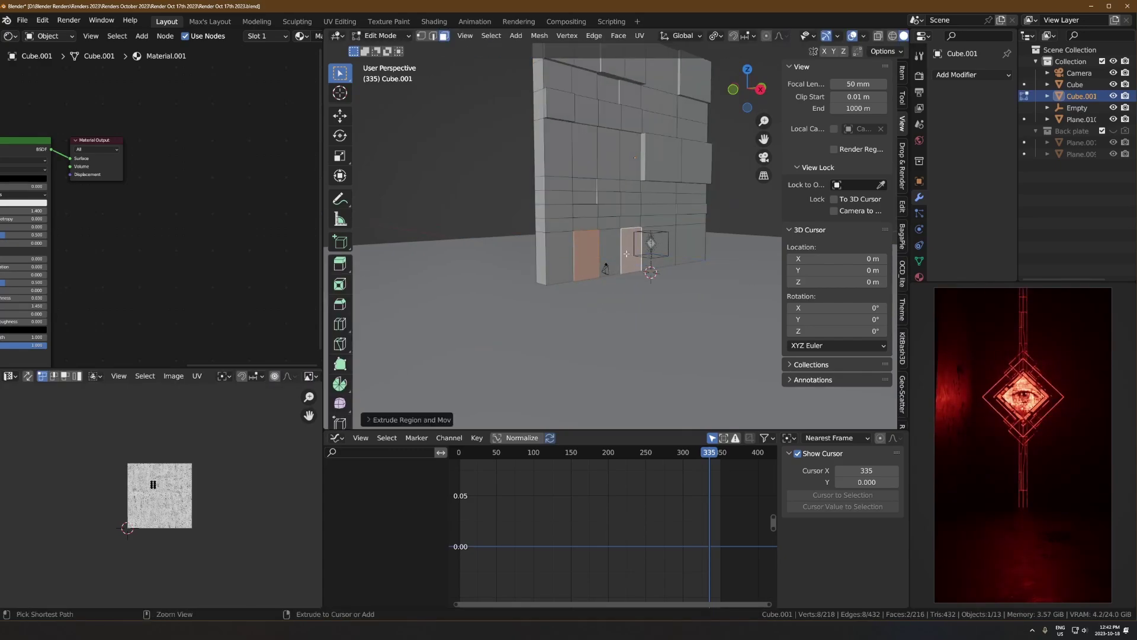
{"action": "key", "text": "3"}
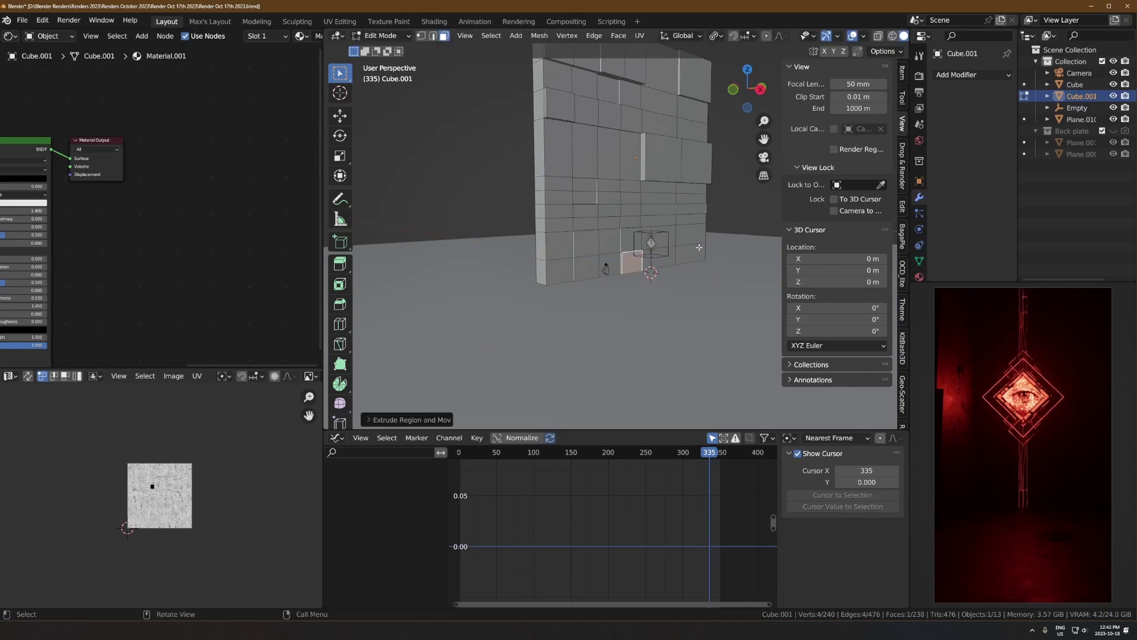
{"action": "left_click", "coordinate": [701, 250]}
{"action": "key", "text": "e"}
{"action": "middle_click_drag", "start_coordinate": [667, 261], "coordinate": [622, 249]}
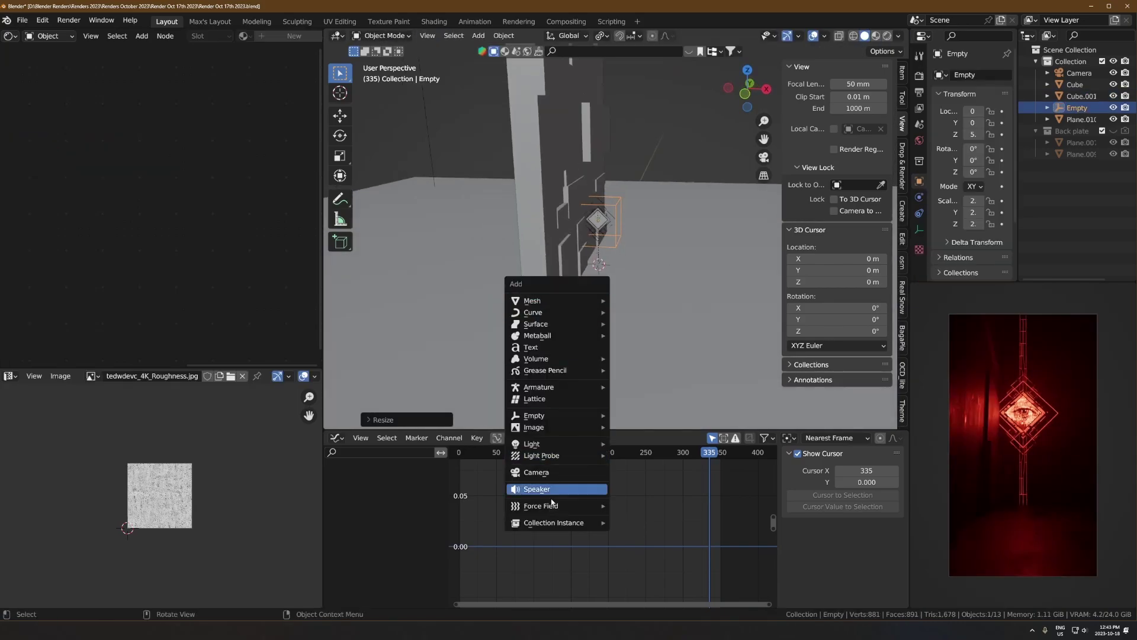
- Add an area light to the scene and raise it along Z to just above the diamond eye
{"action": "mouse_move", "coordinate": [549, 445]}
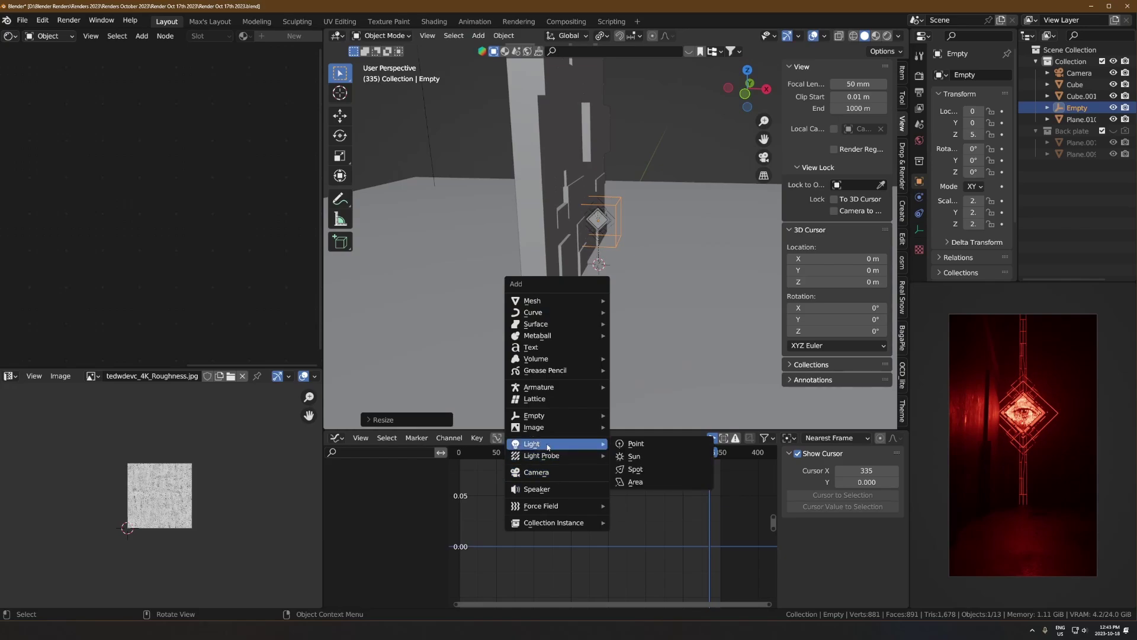
{"action": "left_click", "coordinate": [631, 482]}
{"action": "key", "text": "g"}
{"action": "key", "text": "z"}
{"action": "left_click", "coordinate": [640, 323]}
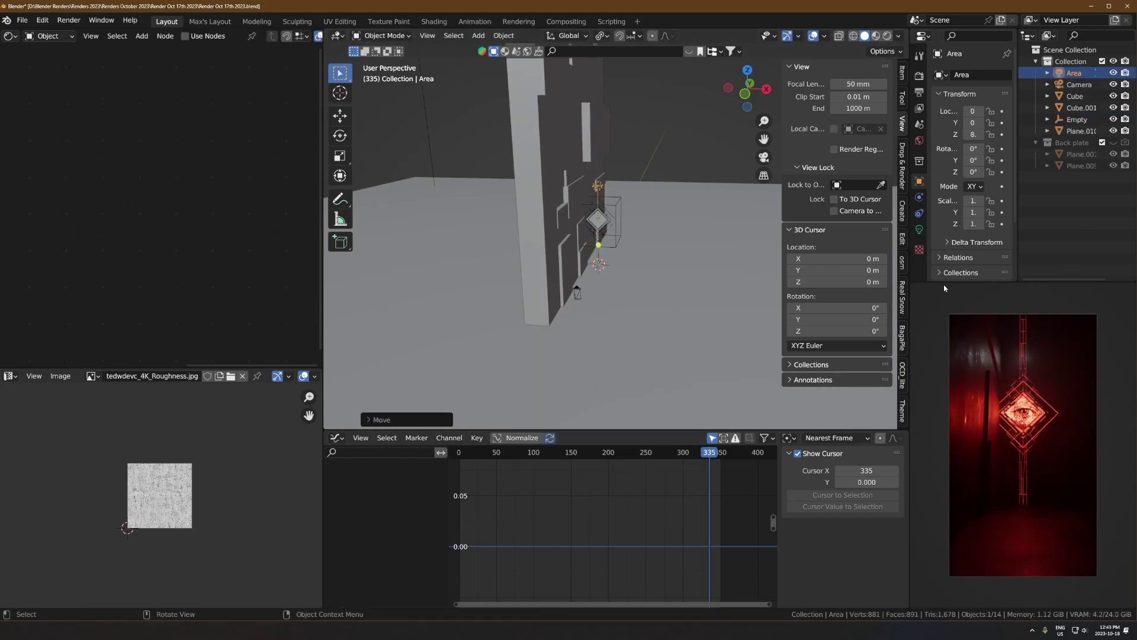
- Raise the area light higher above the eye and tint its light colour pale blue
{"action": "left_click", "coordinate": [920, 230]}
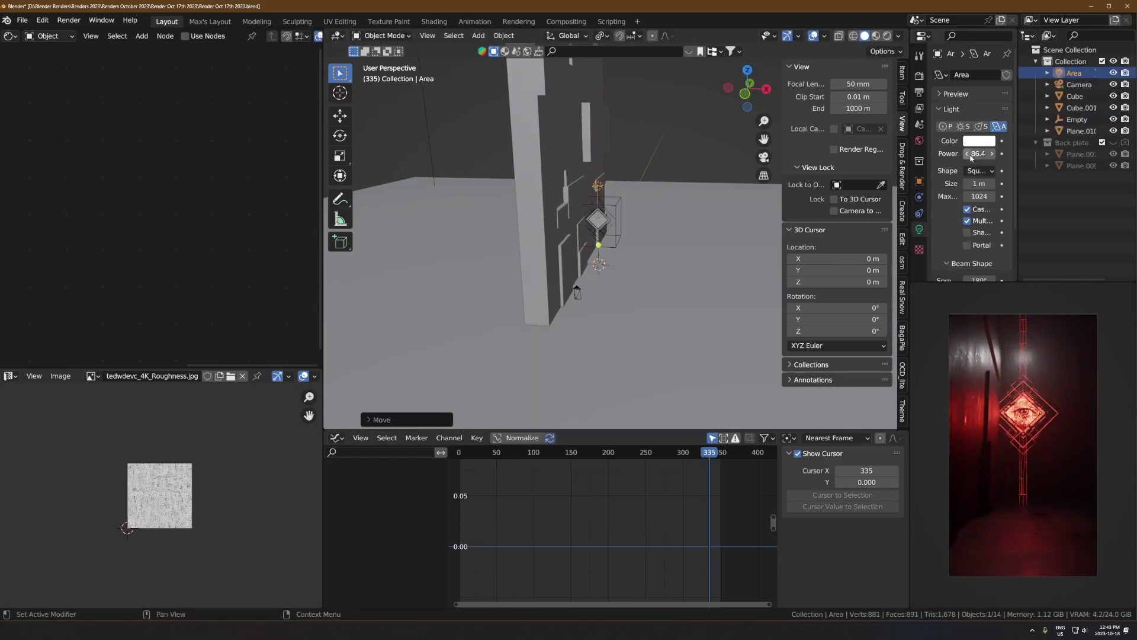
{"action": "key", "text": "g"}
{"action": "left_click", "coordinate": [595, 257]}
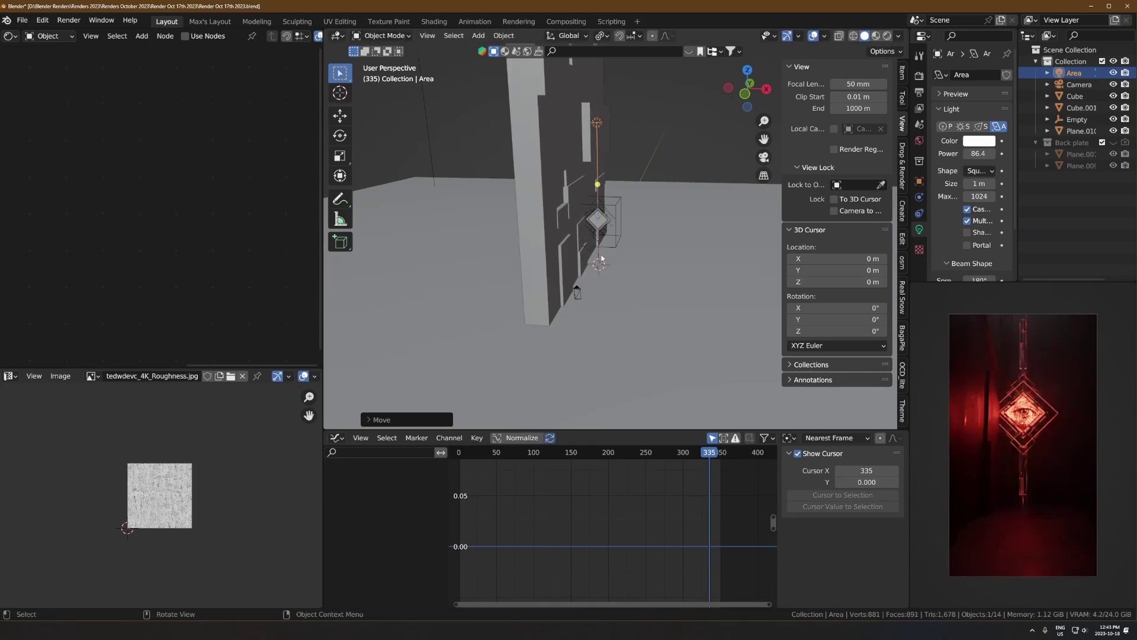
{"action": "left_click", "coordinate": [967, 142]}
{"action": "left_click_drag", "start_coordinate": [1017, 197], "coordinate": [1078, 198]}
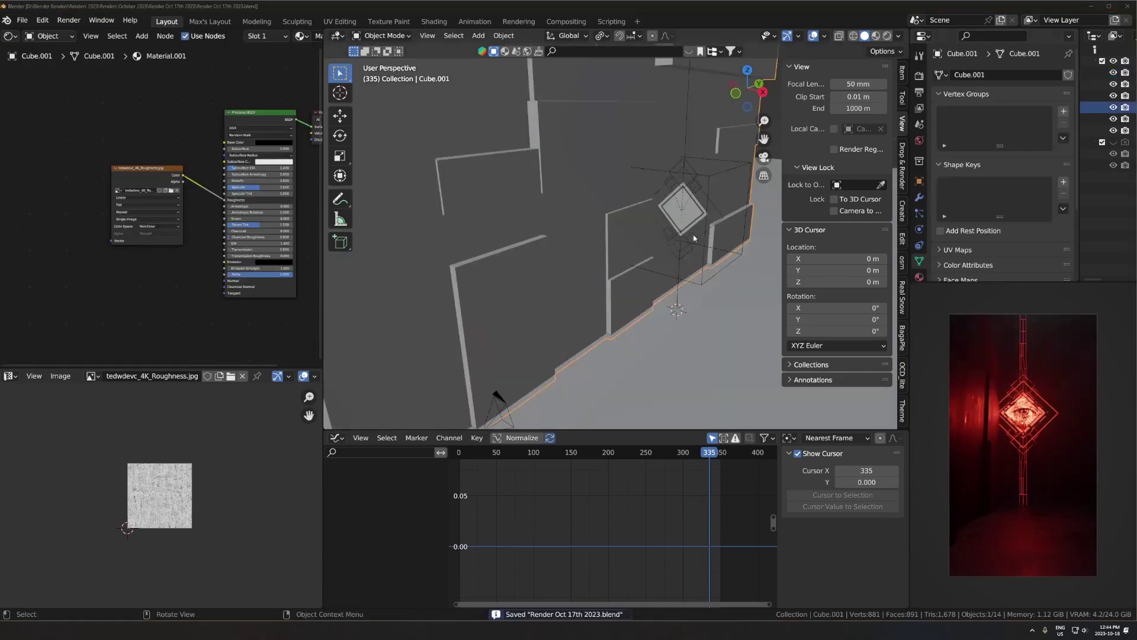
- Copy the o127_3_disp.png image texture node from the diamond frame's material into the wall's material
{"action": "middle_click_drag", "start_coordinate": [707, 236], "coordinate": [702, 208]}
{"action": "left_click", "coordinate": [717, 202]}
{"action": "left_click", "coordinate": [131, 255]}
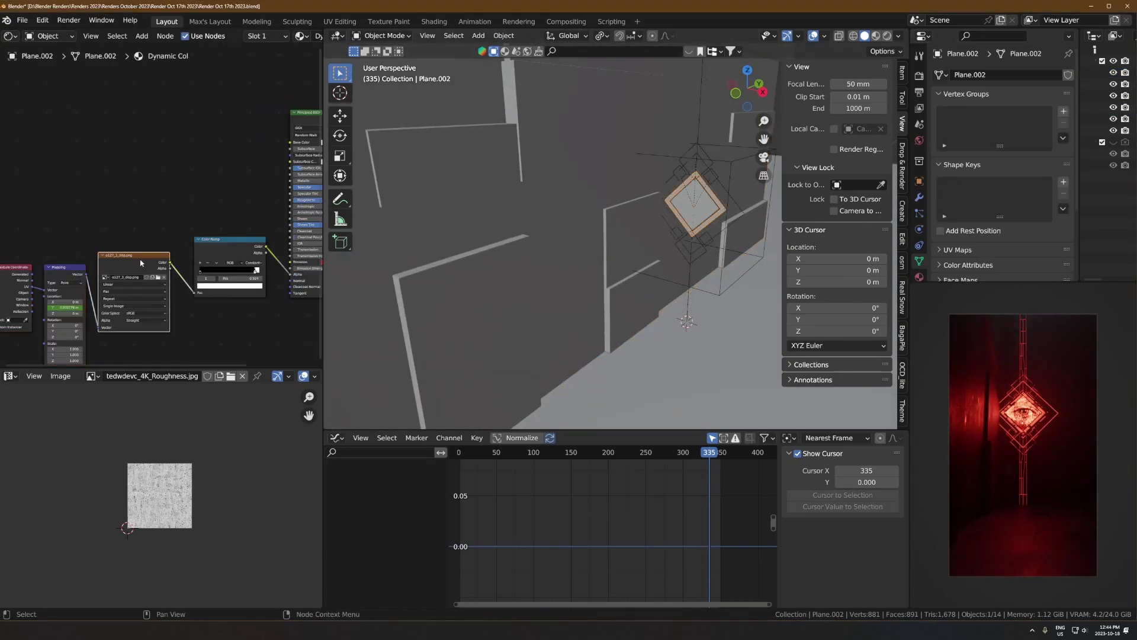
{"action": "scroll", "coordinate": [742, 202], "scroll_direction": "up", "scroll_amount": 2}
{"action": "scroll", "coordinate": [160, 492], "scroll_direction": "up", "scroll_amount": 6}
{"action": "scroll", "coordinate": [159, 492], "scroll_direction": "down", "scroll_amount": 2}
{"action": "right_click", "coordinate": [116, 270]}
{"action": "left_click", "coordinate": [117, 270]}
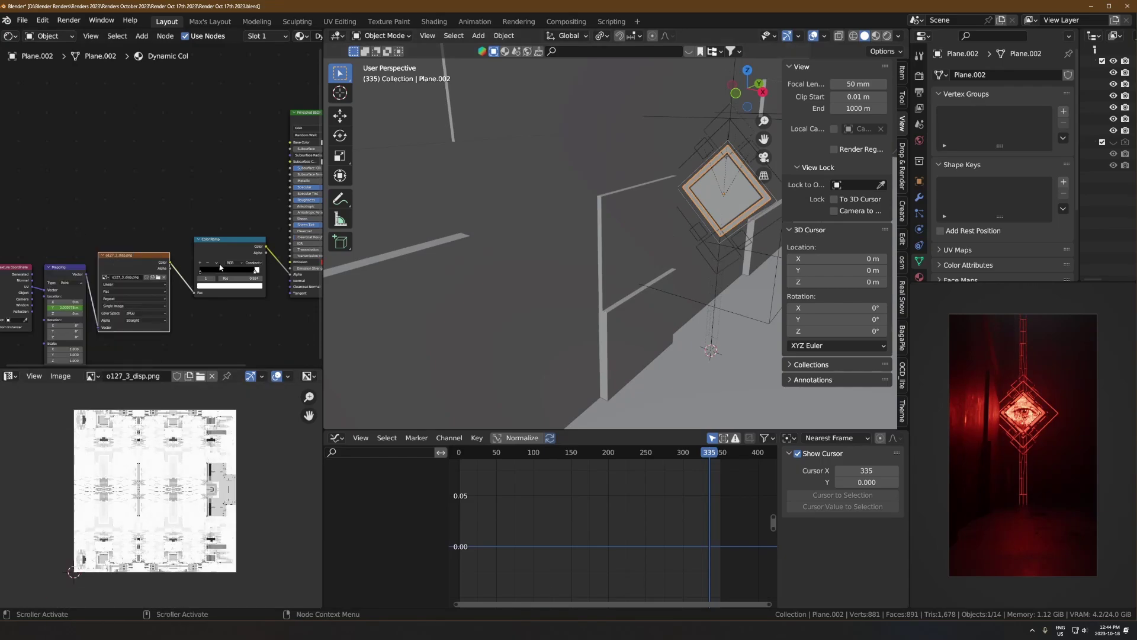
{"action": "left_click", "coordinate": [560, 200]}
{"action": "key", "text": "ctrl+v"}
{"action": "left_click_drag", "start_coordinate": [95, 296], "coordinate": [114, 296]}
- Add a Bump node to the wall's material beside the pasted o127_3_disp.png texture
{"action": "scroll", "coordinate": [148, 302], "scroll_direction": "up", "scroll_amount": 6}
{"action": "key", "text": "shift+a"}
{"action": "left_click", "coordinate": [152, 295]}
{"action": "type", "text": "bum"}
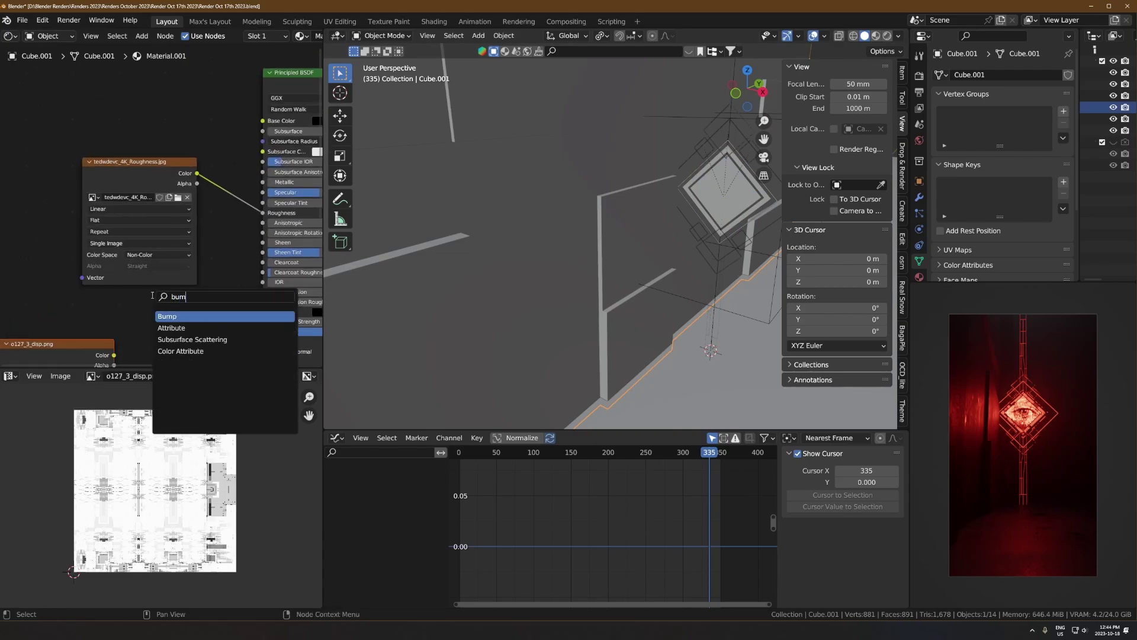
{"action": "left_click", "coordinate": [196, 316]}
{"action": "left_click", "coordinate": [166, 336]}
{"action": "middle_click_drag", "start_coordinate": [165, 336], "coordinate": [211, 262]}
- Connect the o127_3_disp.png Color output to the Bump Height and the Bump Normal to the wall's Principled BSDF, and inspect the rendered wall
{"action": "left_click_drag", "start_coordinate": [113, 288], "coordinate": [78, 272]}
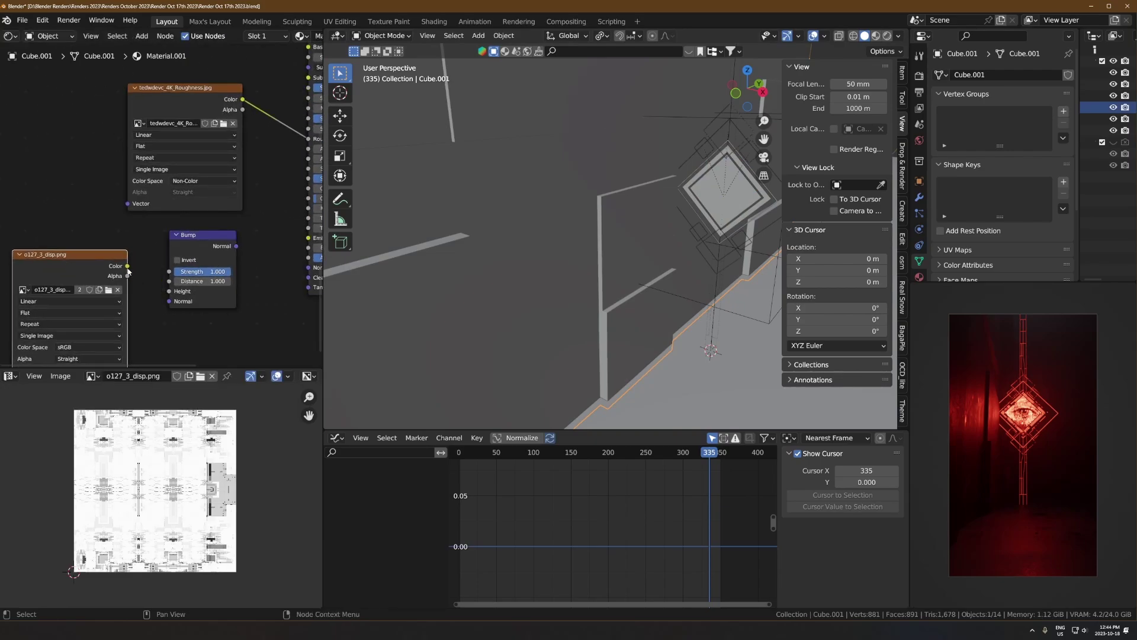
{"action": "left_click_drag", "start_coordinate": [170, 290], "coordinate": [170, 291]}
{"action": "left_click_drag", "start_coordinate": [236, 246], "coordinate": [274, 277]}
{"action": "scroll", "coordinate": [973, 464], "scroll_direction": "up", "scroll_amount": 3}
{"action": "middle_click_drag", "start_coordinate": [1045, 414], "coordinate": [1102, 476]}
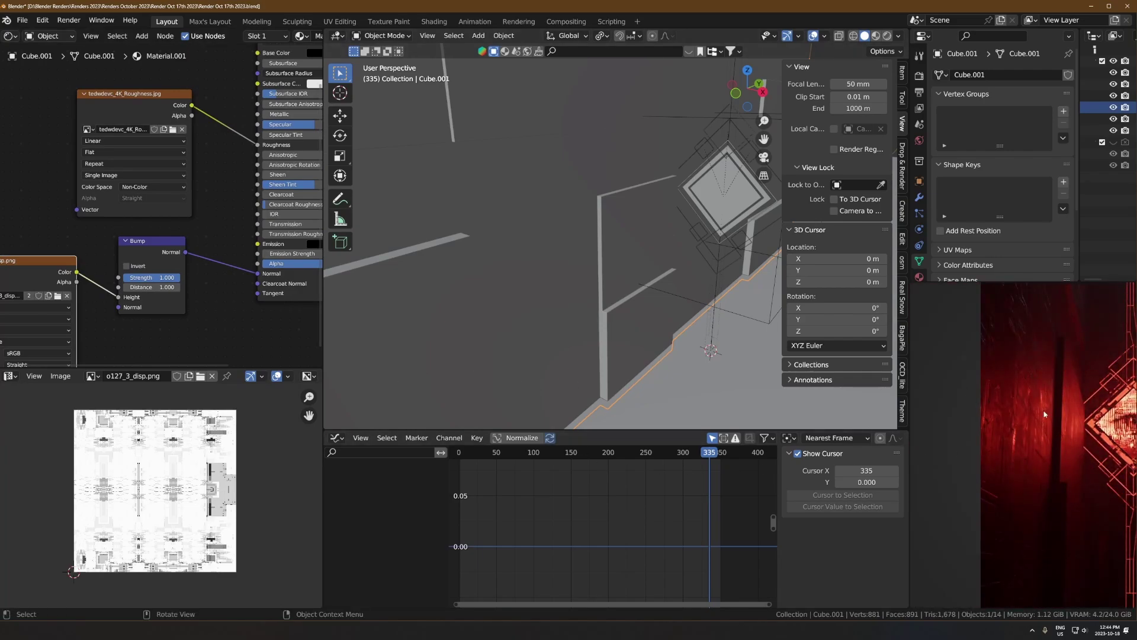
{"action": "scroll", "coordinate": [1010, 403], "scroll_direction": "up", "scroll_amount": 3}
{"action": "middle_click_drag", "start_coordinate": [1020, 462], "coordinate": [952, 500], "text": "shift"}
{"action": "scroll", "coordinate": [1084, 454], "scroll_direction": "up", "scroll_amount": 3}
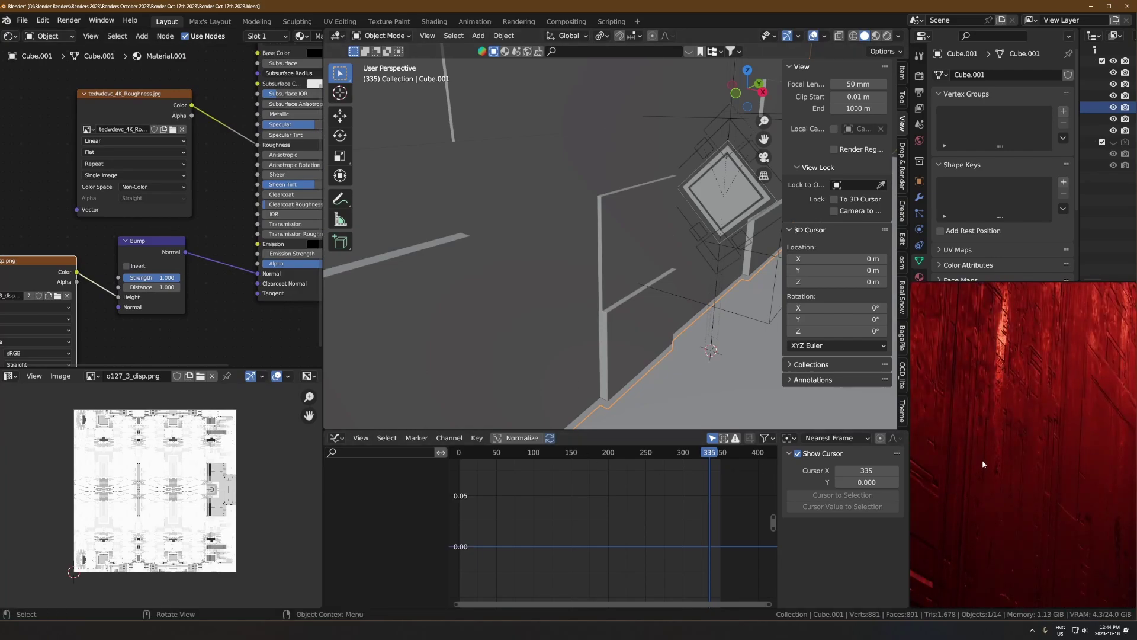
{"action": "scroll", "coordinate": [153, 295], "scroll_direction": "up", "scroll_amount": 1}
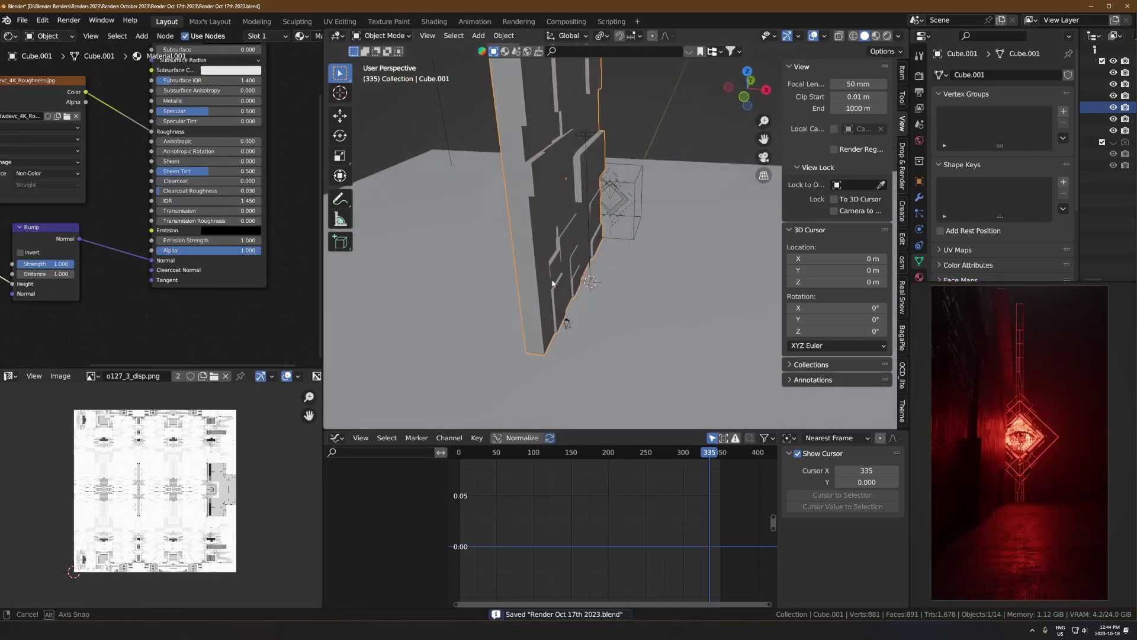
- Make a linked duplicate of the panelled wall in place and rotate it half a turn about Z
{"action": "key", "text": "alt+d"}
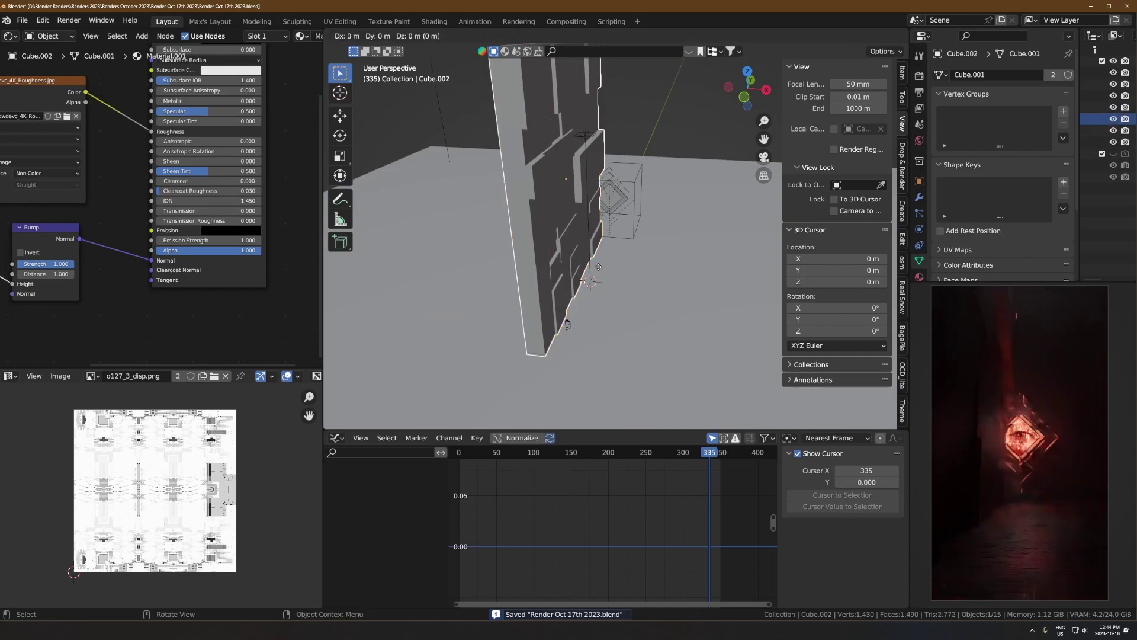
{"action": "key", "text": "Return"}
{"action": "key", "text": "r"}
{"action": "key", "text": "z"}
{"action": "key", "text": "1"}
{"action": "key", "text": "8"}
{"action": "key", "text": "Return"}
- Move the duplicated wall along X to the opposite side of the eye and adjust its spacing in the camera view
{"action": "key", "text": "g"}
{"action": "key", "text": "x"}
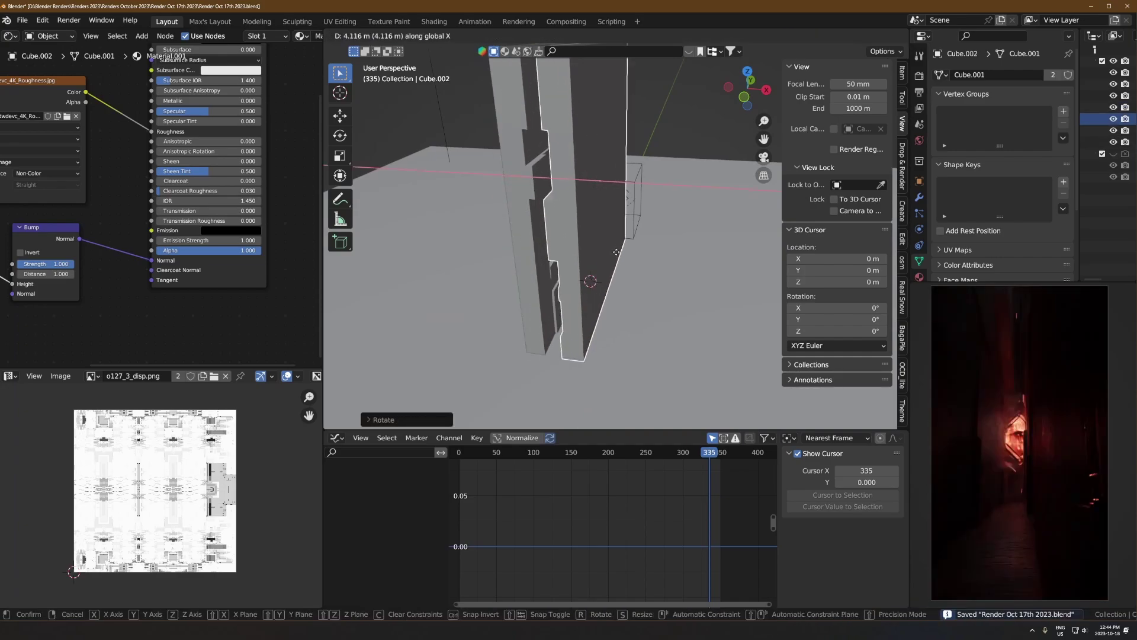
{"action": "left_click", "coordinate": [626, 252]}
{"action": "key", "text": "KP_0"}
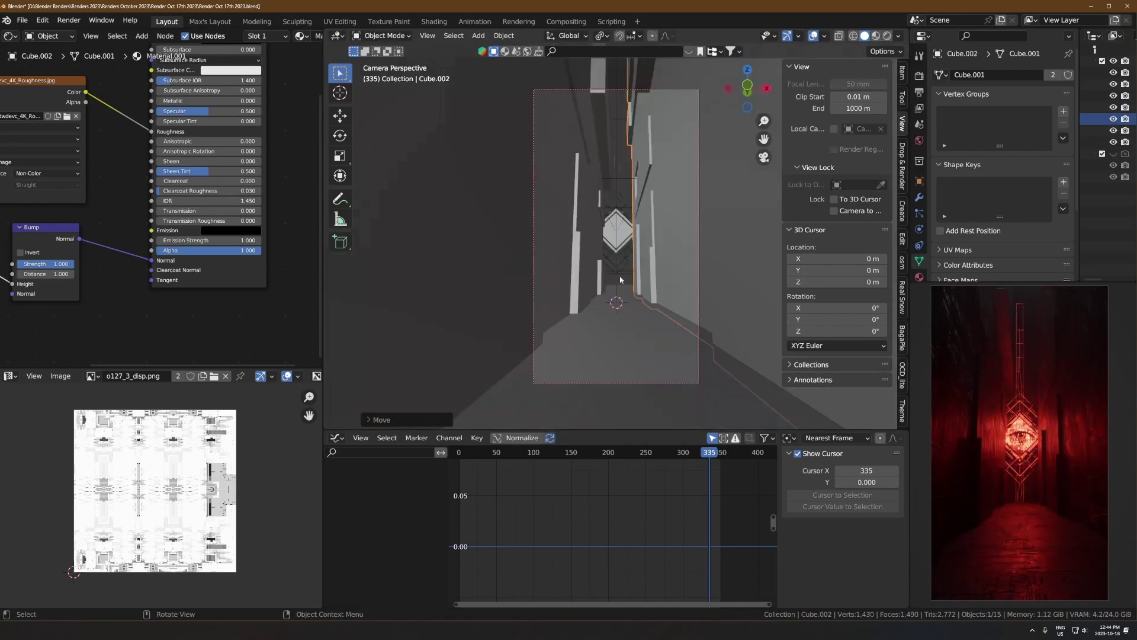
{"action": "scroll", "coordinate": [598, 233], "scroll_direction": "up", "scroll_amount": 1}
{"action": "key", "text": "g"}
{"action": "key", "text": "x"}
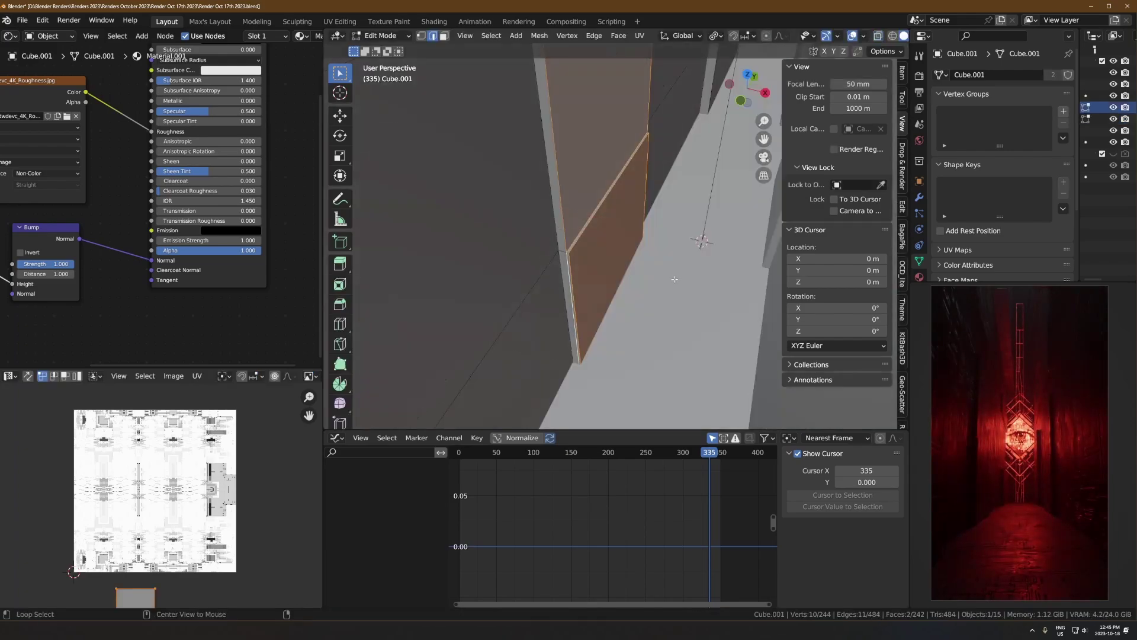
- Move the selected low panel faces of the original wall about -0.07 m along X and return to the camera view
{"action": "key", "text": "g"}
{"action": "key", "text": "x"}
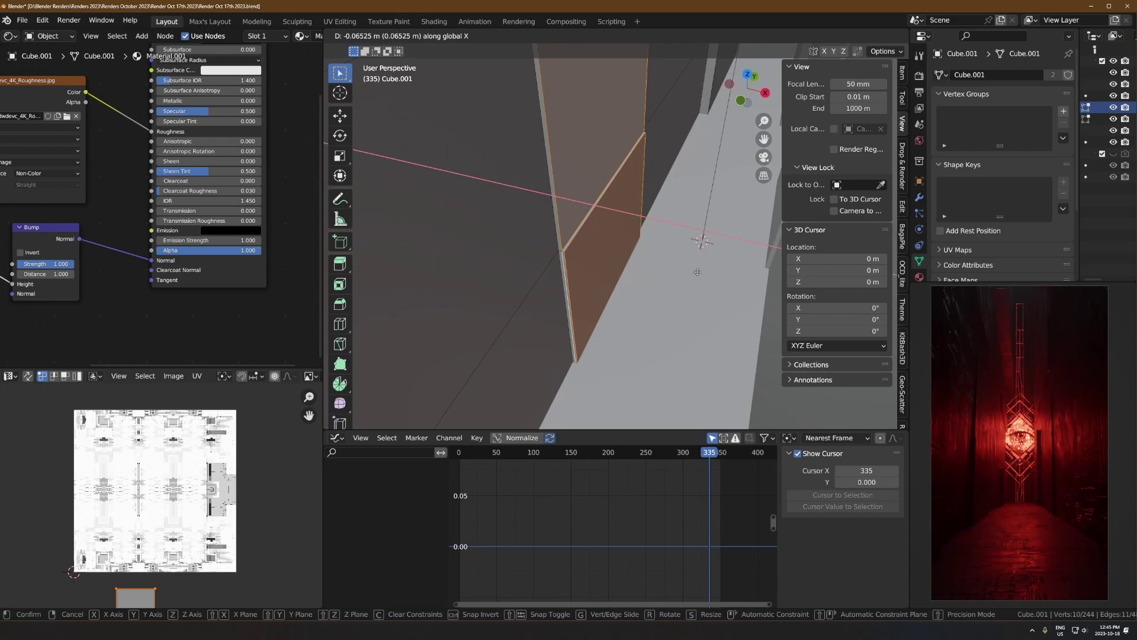
{"action": "left_click", "coordinate": [697, 272]}
{"action": "key", "text": "Tab"}
{"action": "key", "text": "KP_0"}
{"action": "scroll", "coordinate": [660, 279], "scroll_direction": "down", "scroll_amount": 1}
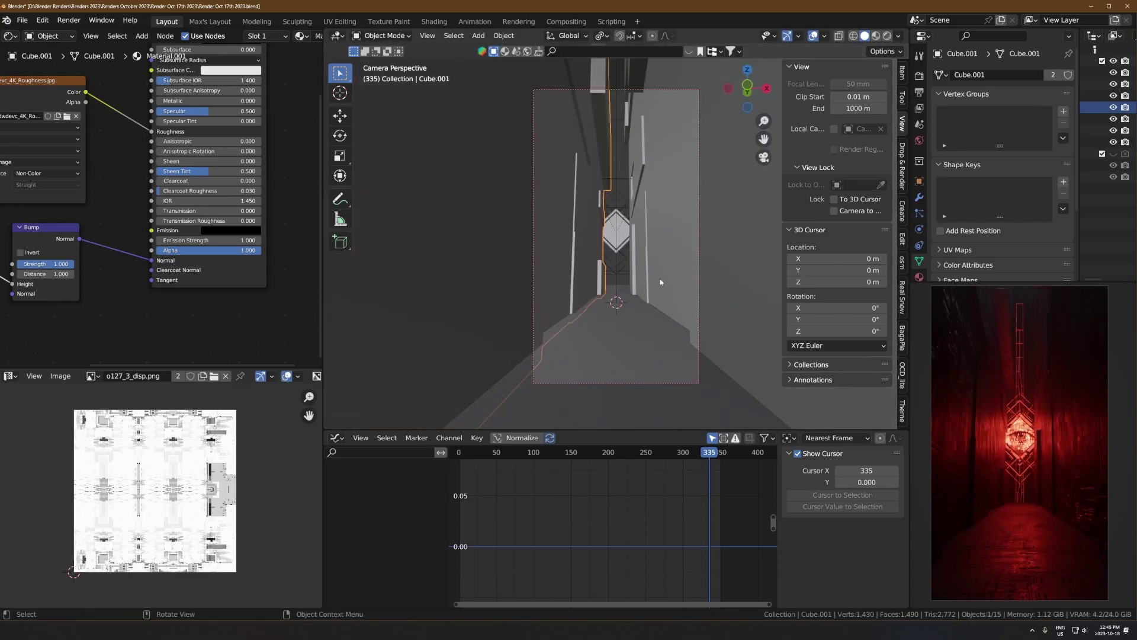
{"action": "key", "text": "shift+d"}
{"action": "key", "text": "z"}
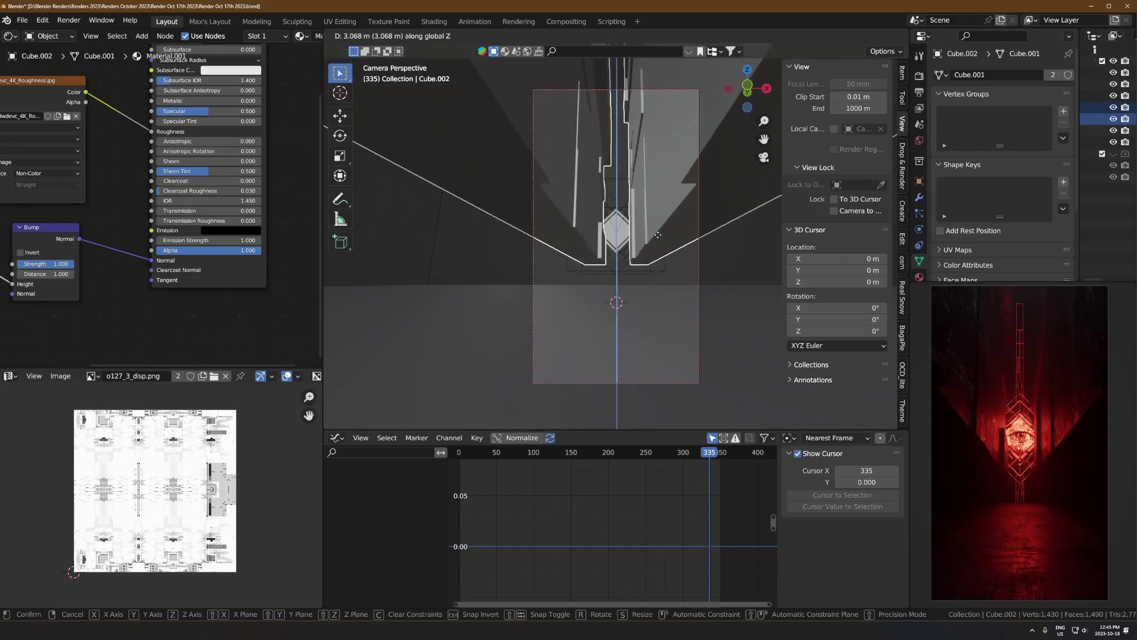
{"action": "right_click", "coordinate": [658, 236]}
- Make a linked duplicate of both walls and raise the new pair along Z
{"action": "key", "text": "alt+d"}
{"action": "key", "text": "z"}
{"action": "left_click", "coordinate": [686, 231]}
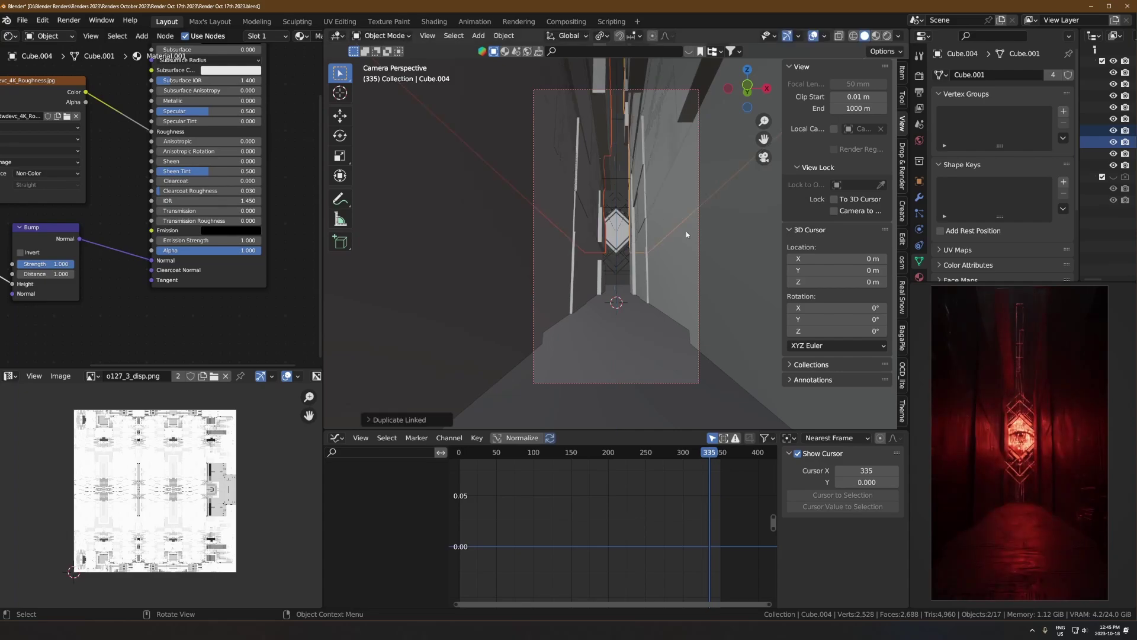
{"action": "key", "text": "s"}
{"action": "key", "text": "x"}
{"action": "right_click", "coordinate": [680, 247]}
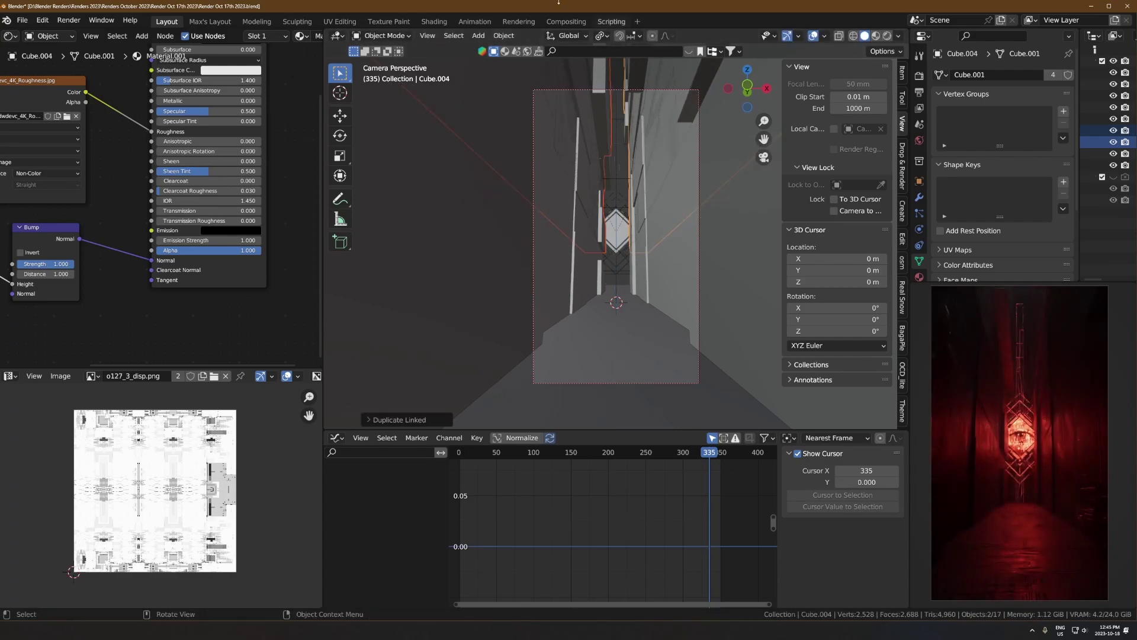
- Change the transform pivot point and scale the upper wall pair down along X to bring the two walls closer together
{"action": "left_click", "coordinate": [602, 36]}
{"action": "left_click", "coordinate": [616, 101]}
{"action": "key", "text": "s"}
{"action": "key", "text": "x"}
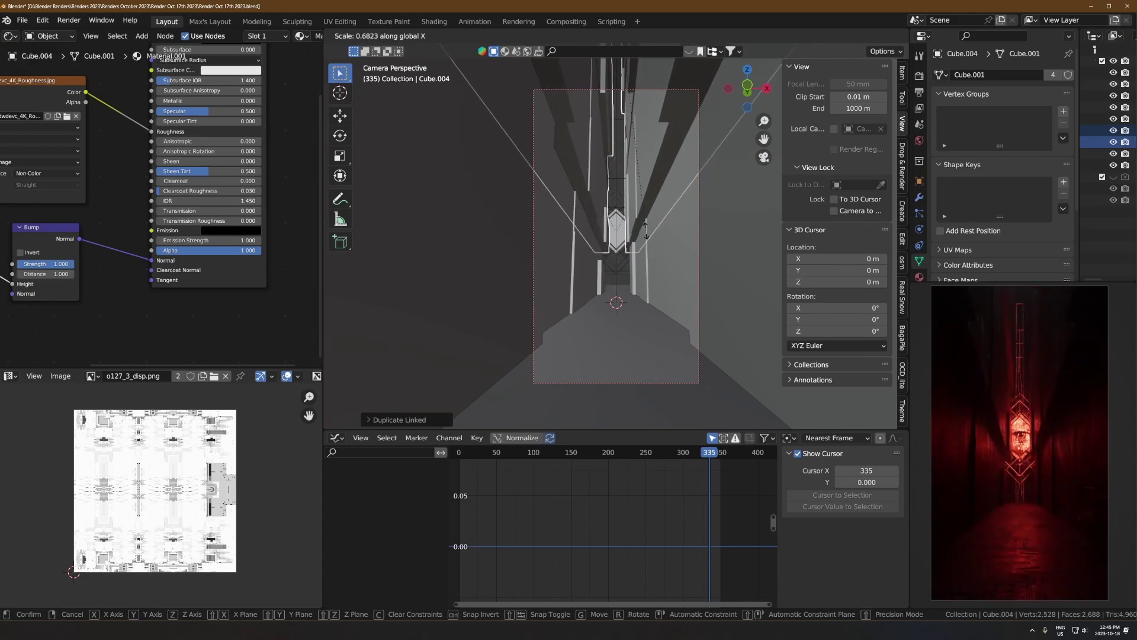
{"action": "left_click", "coordinate": [649, 279]}
- Raise the upper wall pair slightly along Z, go to frame 70 and save the file
{"action": "key", "text": "g"}
{"action": "key", "text": "z"}
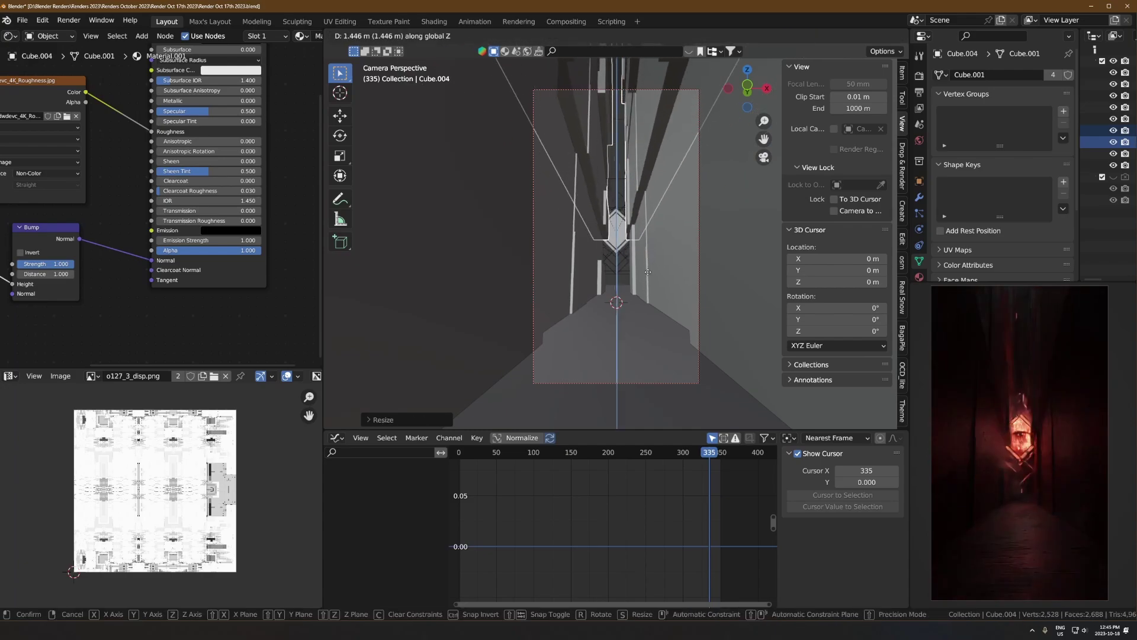
{"action": "left_click", "coordinate": [646, 279]}
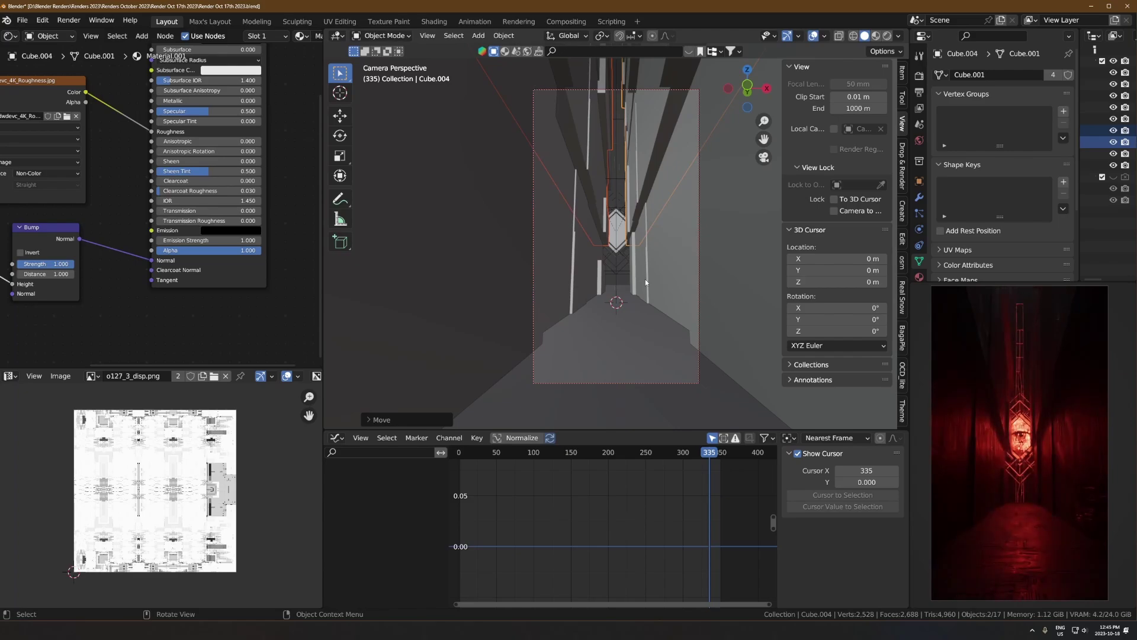
{"action": "left_click_drag", "start_coordinate": [560, 451], "coordinate": [512, 463]}
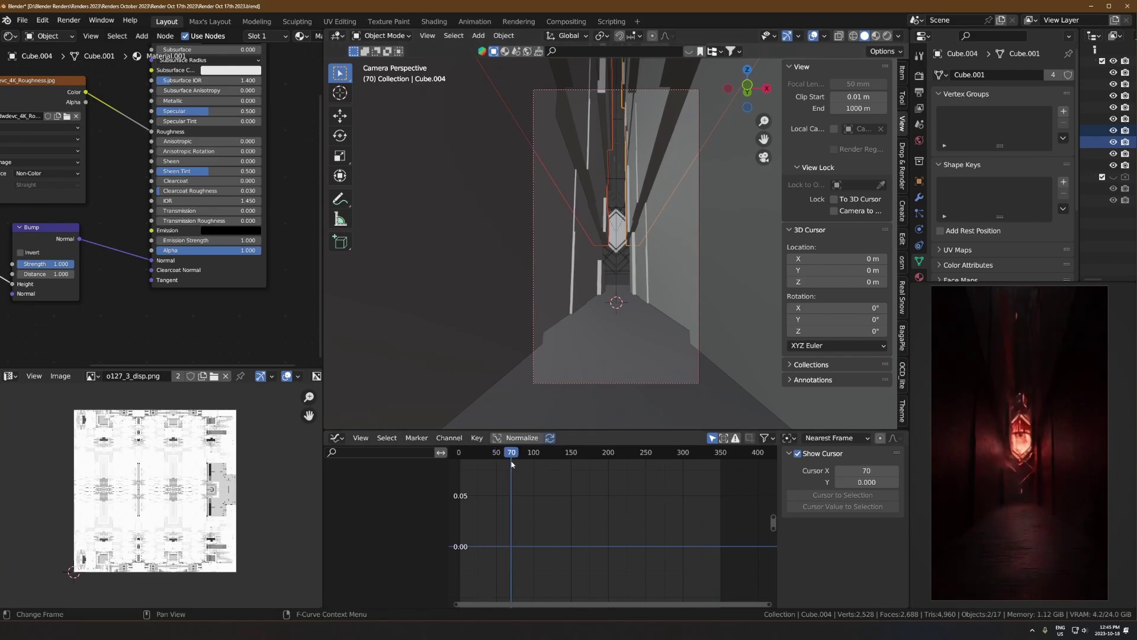
{"action": "key", "text": "ctrl+s"}
- Lower the upper wall pair about 2.88 m along Z and scale it wider along X
{"action": "key", "text": "g"}
{"action": "key", "text": "z"}
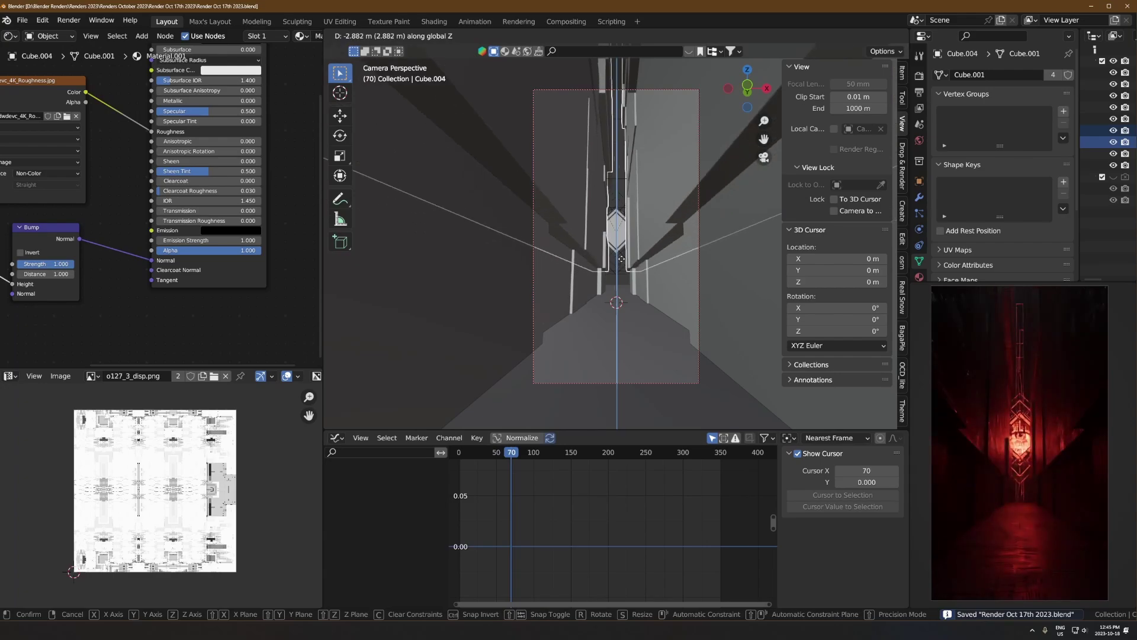
{"action": "left_click", "coordinate": [622, 259]}
{"action": "key", "text": "s"}
{"action": "key", "text": "x"}
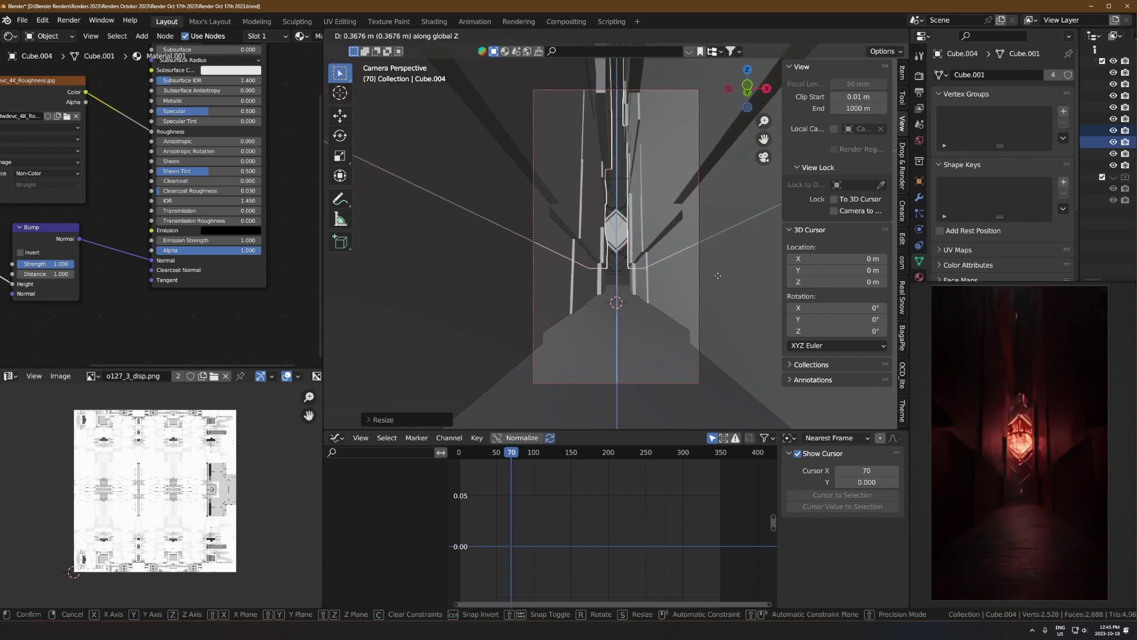
{"action": "key", "text": "Escape"}
- Select the two original lower walls and raise them about 2.03 m along Z
{"action": "left_click", "coordinate": [519, 300]}
{"action": "left_click", "coordinate": [652, 286], "text": "shift"}
{"action": "key", "text": "g"}
{"action": "key", "text": "z"}
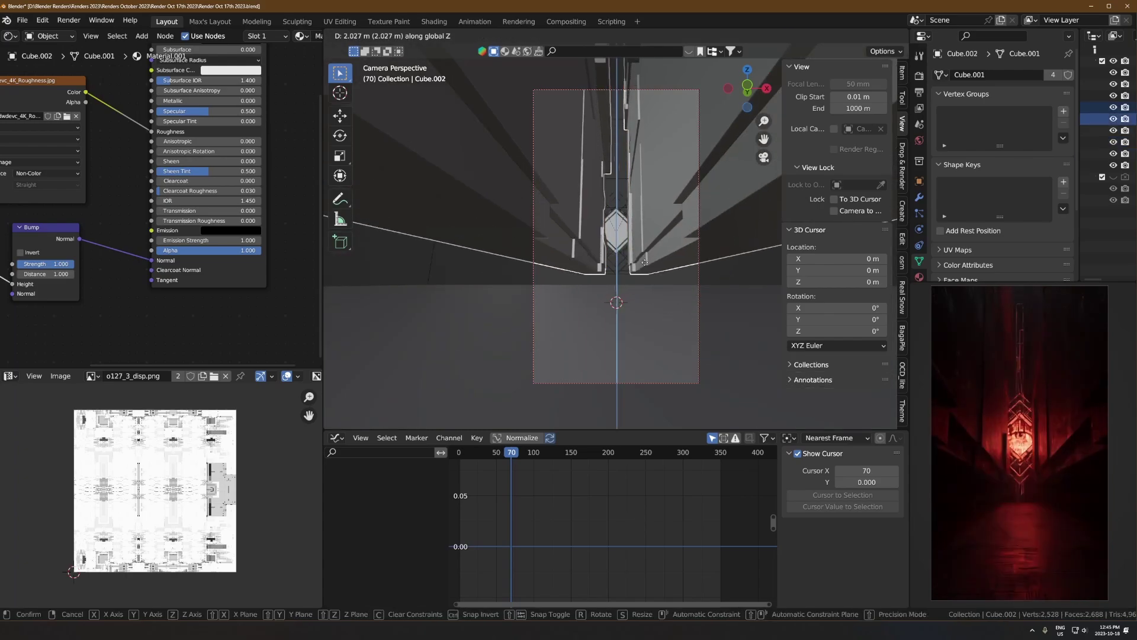
{"action": "left_click", "coordinate": [645, 262]}
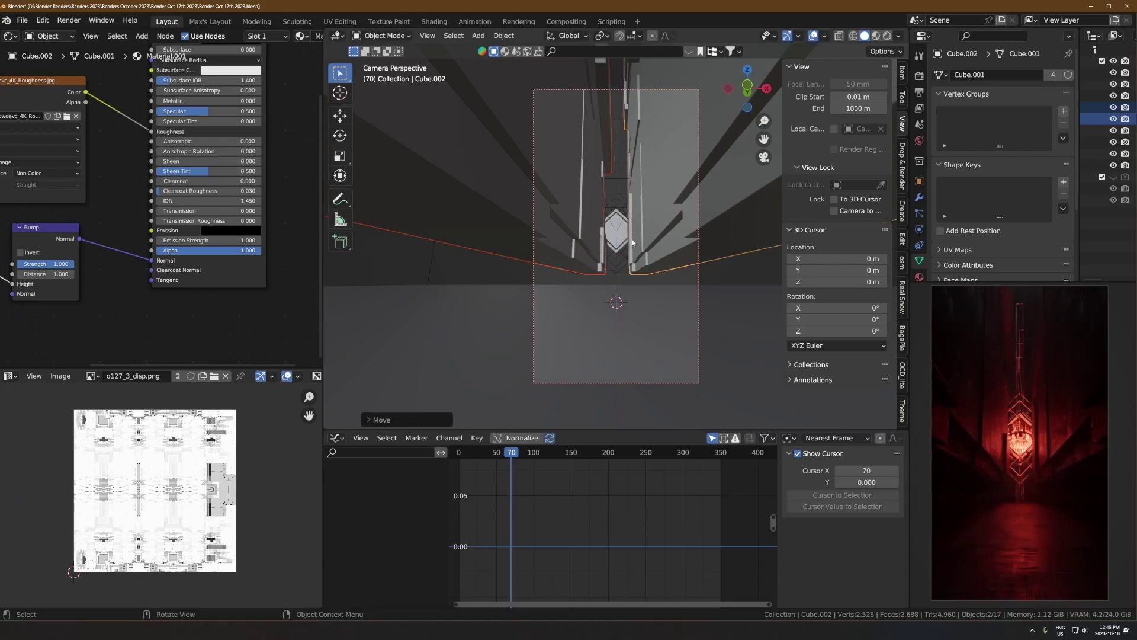
- Duplicate the selected wall pair with linked data and move the copies far down along Z
{"action": "scroll", "coordinate": [639, 135], "scroll_direction": "down", "scroll_amount": 4}
{"action": "key", "text": "shift+d"}
{"action": "key", "text": "z"}
{"action": "right_click", "coordinate": [640, 135]}
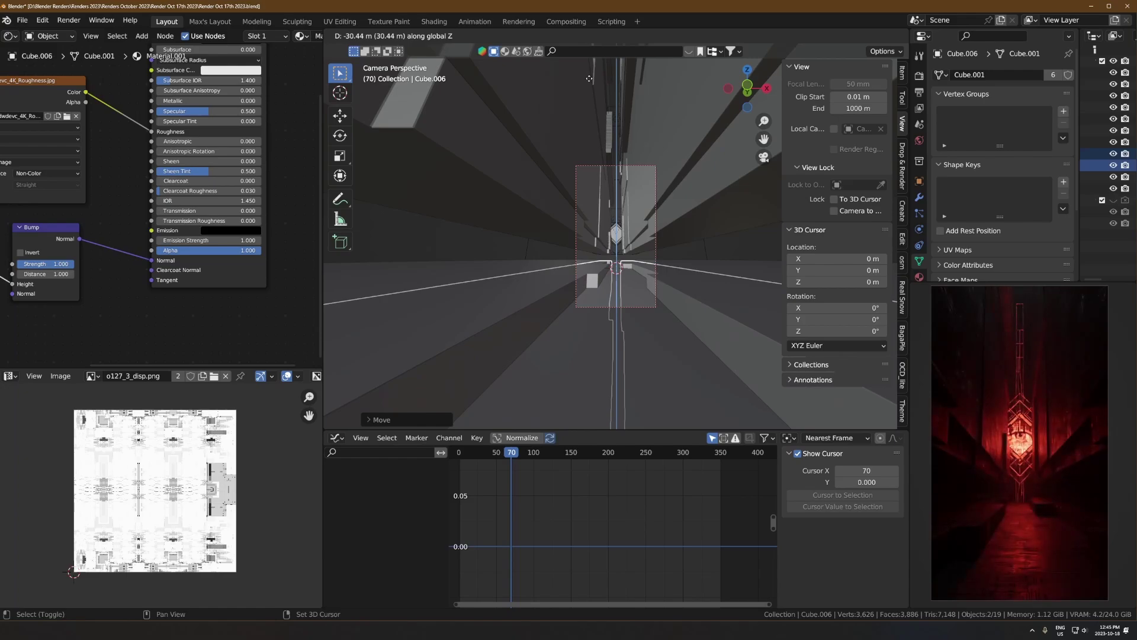
{"action": "left_click", "coordinate": [576, 112]}
- Make another linked duplicate of the lowered wall pair in place and scale it much wider along X
{"action": "scroll", "coordinate": [637, 242], "scroll_direction": "down", "scroll_amount": 2}
{"action": "key", "text": "alt+d"}
{"action": "right_click", "coordinate": [652, 172]}
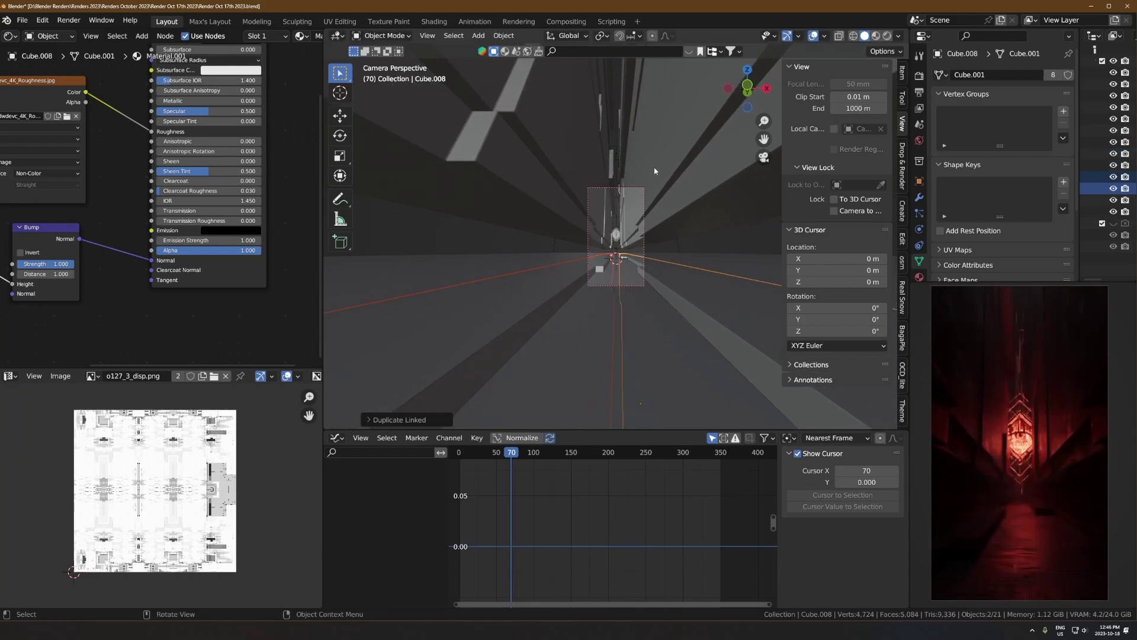
{"action": "key", "text": "s"}
{"action": "key", "text": "x"}
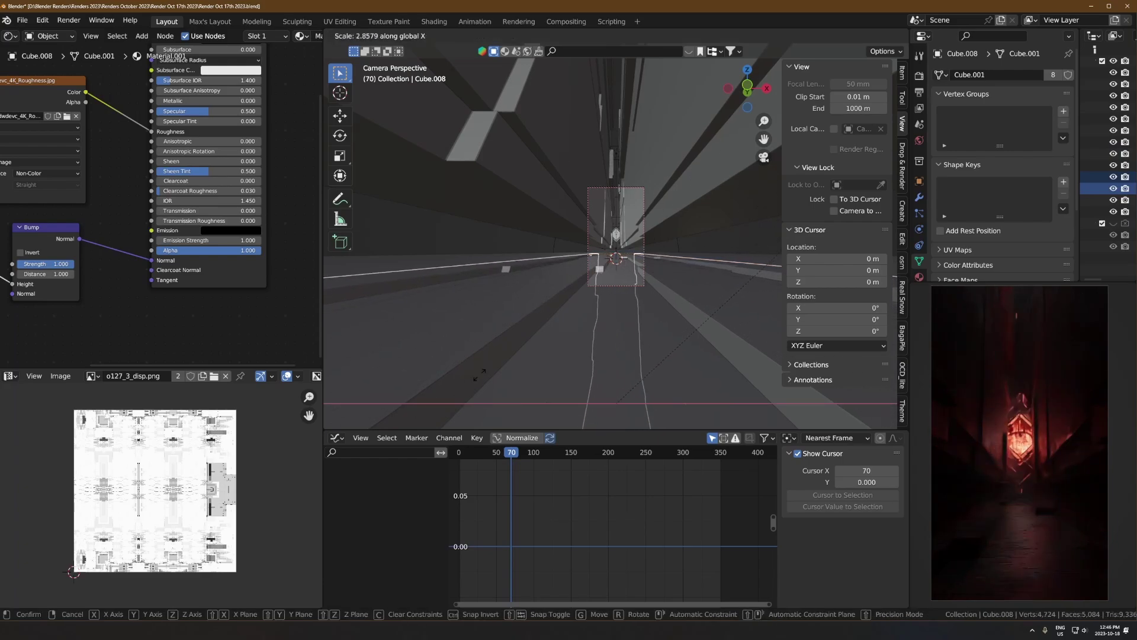
{"action": "left_click", "coordinate": [584, 329]}
- Shift the widened lower wall pair along Y and resize it uniformly
{"action": "key", "text": "g"}
{"action": "key", "text": "y"}
{"action": "left_click", "coordinate": [623, 285]}
{"action": "key", "text": "s"}
{"action": "left_click", "coordinate": [632, 322]}
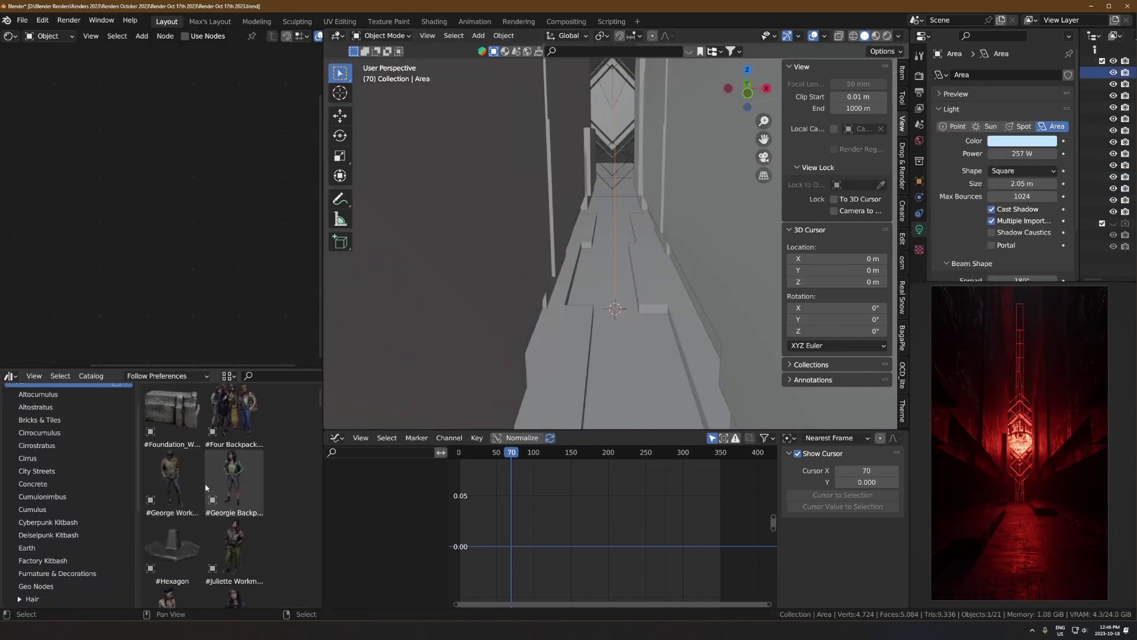
- Place the #George Workman Busstop asset on the corridor floor before the diamond eye and rotate it around Z
{"action": "left_click_drag", "start_coordinate": [171, 490], "coordinate": [618, 260]}
{"action": "key", "text": "r"}
{"action": "key", "text": "z"}
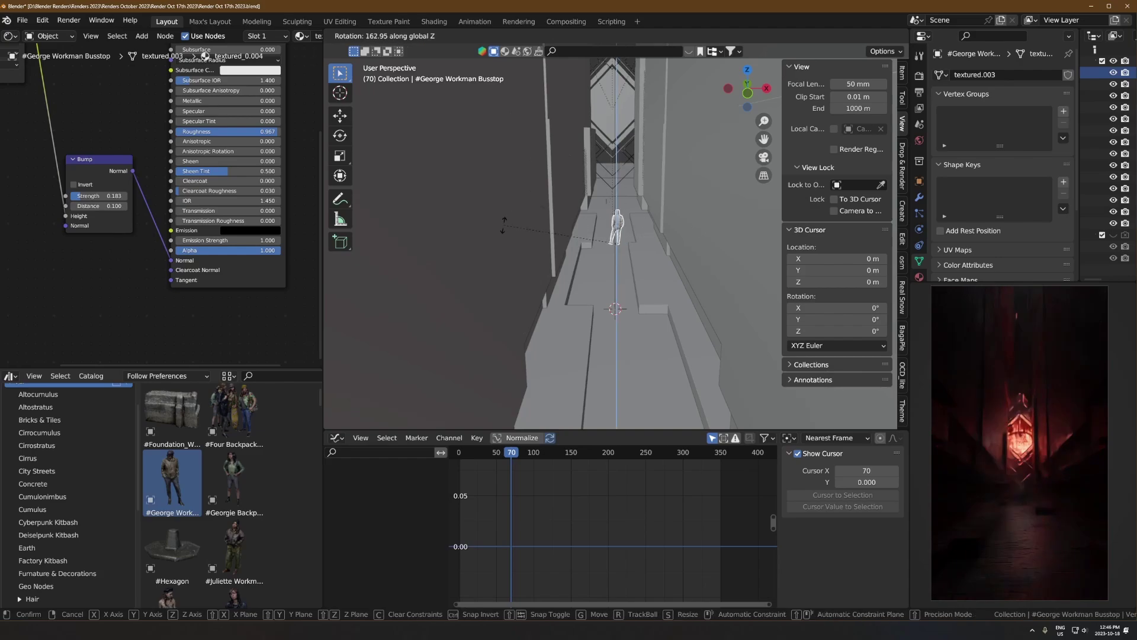
{"action": "left_click", "coordinate": [600, 156]}
{"action": "key", "text": "r"}
{"action": "right_click", "coordinate": [711, 203]}
- Move the human figure about 5.47 m back from the eye along the corridor, keeping its Z height locked
{"action": "key", "text": "g"}
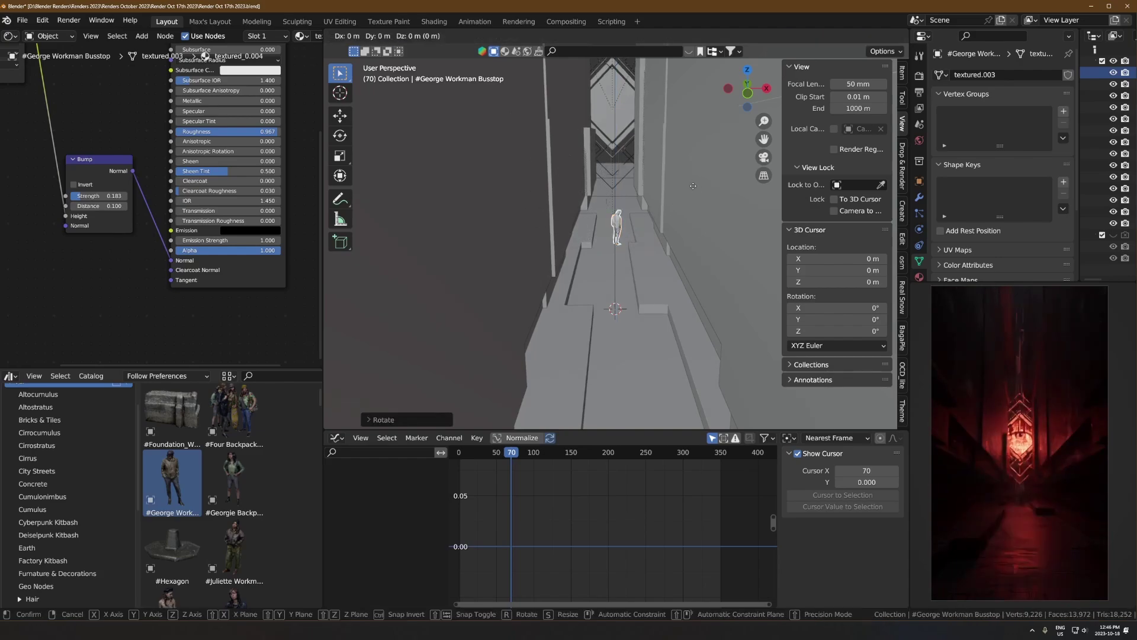
{"action": "key", "text": "shift+z"}
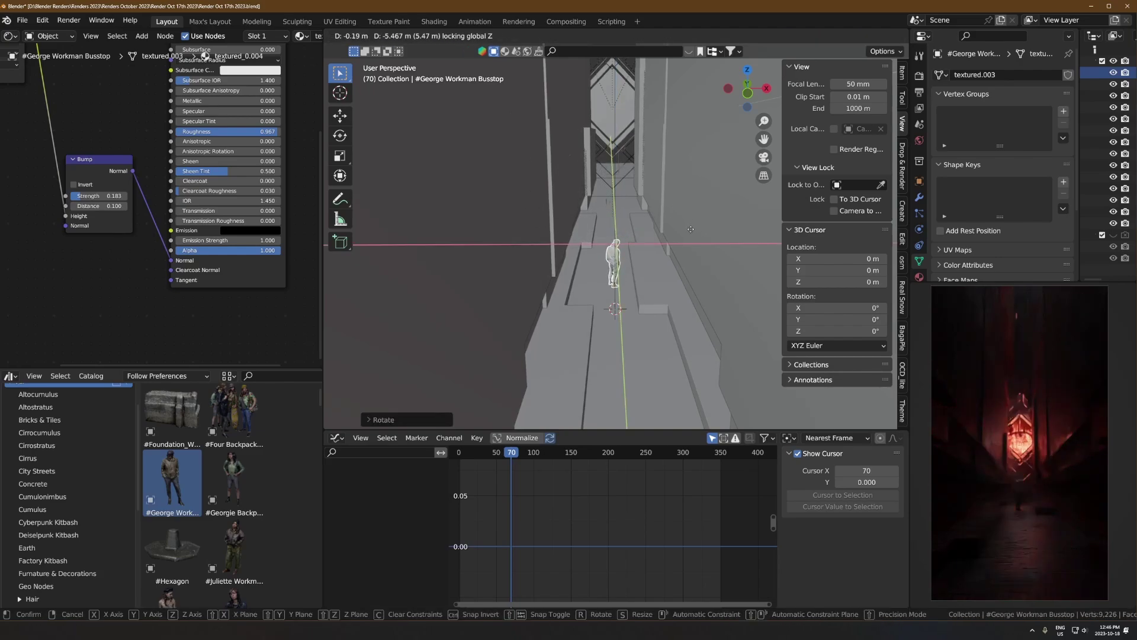
{"action": "left_click", "coordinate": [690, 229]}
- Select the camera in the corridor and raise it along Z
{"action": "scroll", "coordinate": [656, 270], "scroll_direction": "down", "scroll_amount": 3}
{"action": "left_click", "coordinate": [625, 345]}
{"action": "key", "text": "g"}
{"action": "key", "text": "z"}
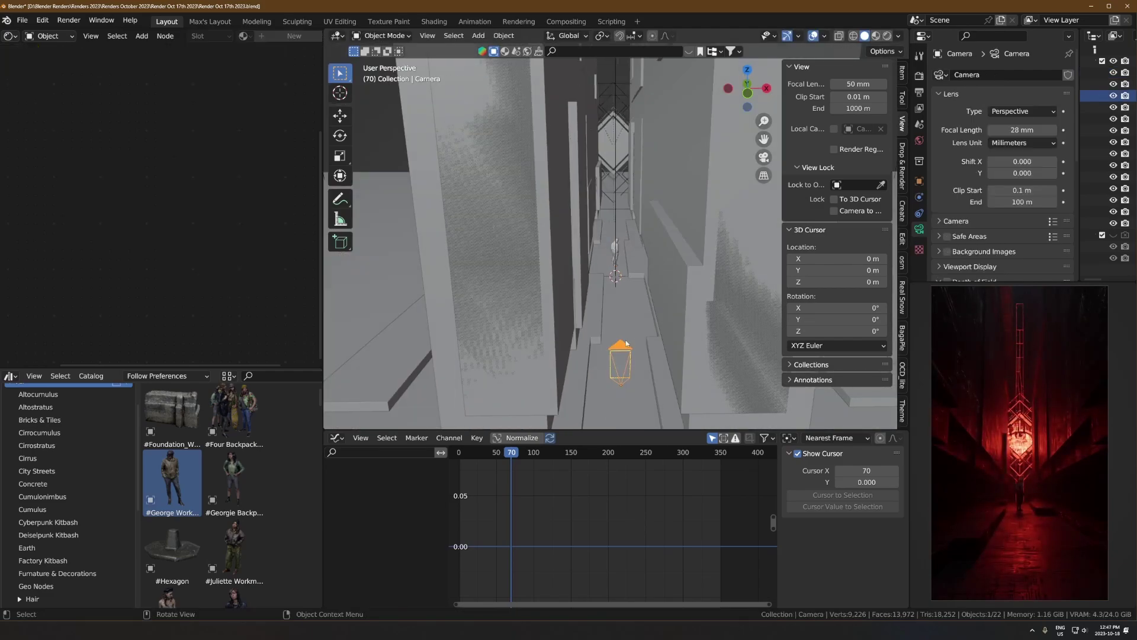
{"action": "left_click", "coordinate": [636, 217]}
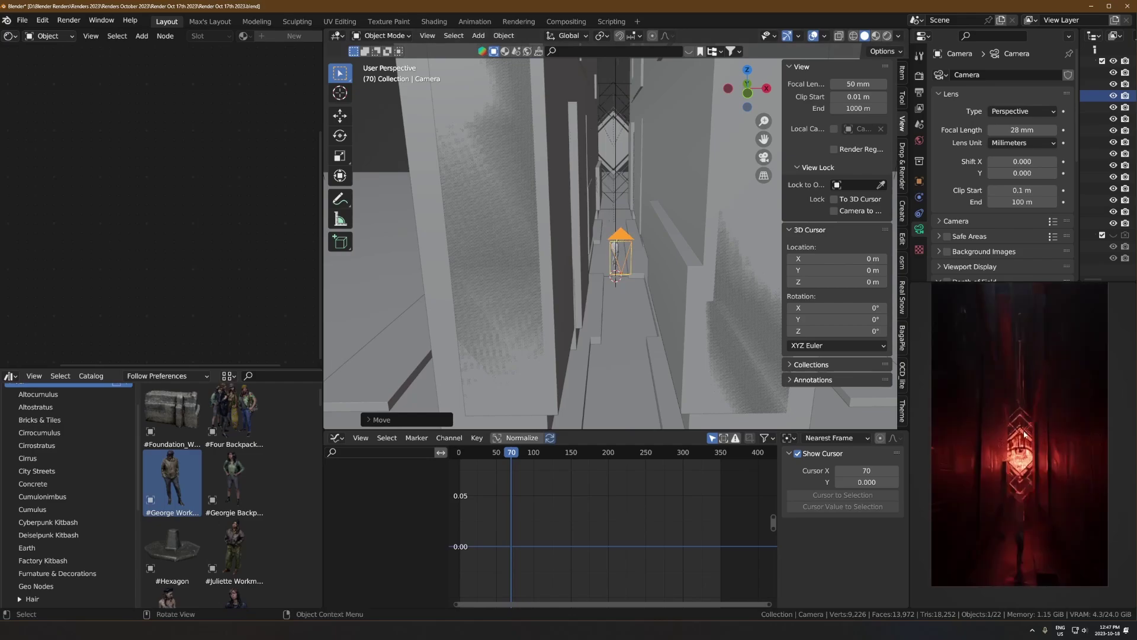
- Select the floor plane and insert a Color Ramp between its roughness texture and the Principled BSDF's Roughness input
{"action": "left_click", "coordinate": [657, 278]}
{"action": "key", "text": "shift+a"}
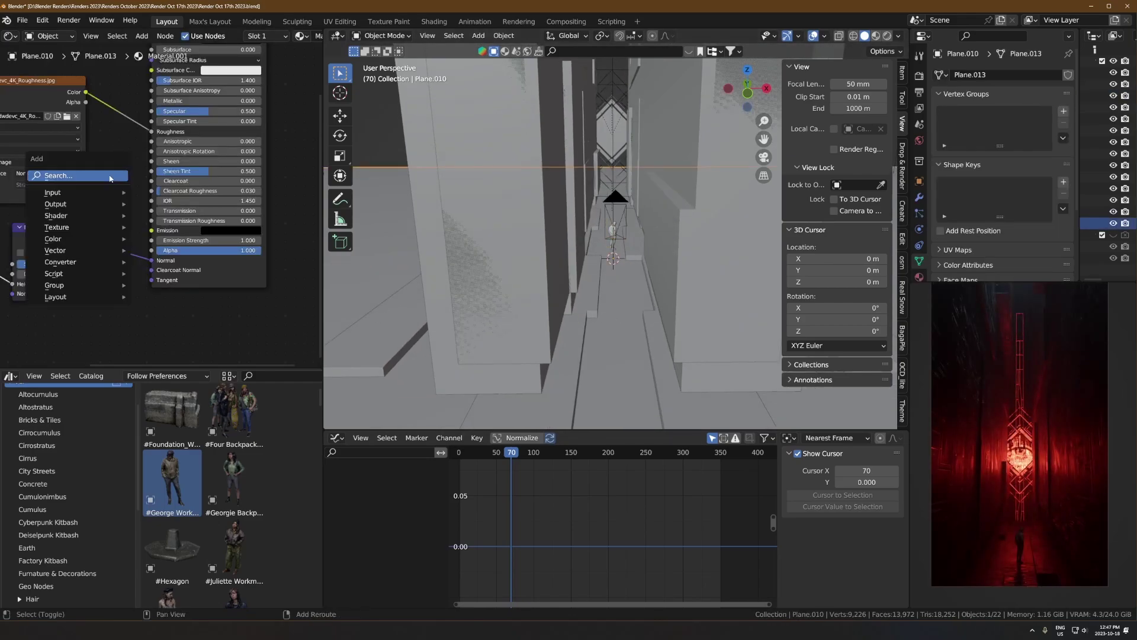
{"action": "type", "text": "ol"}
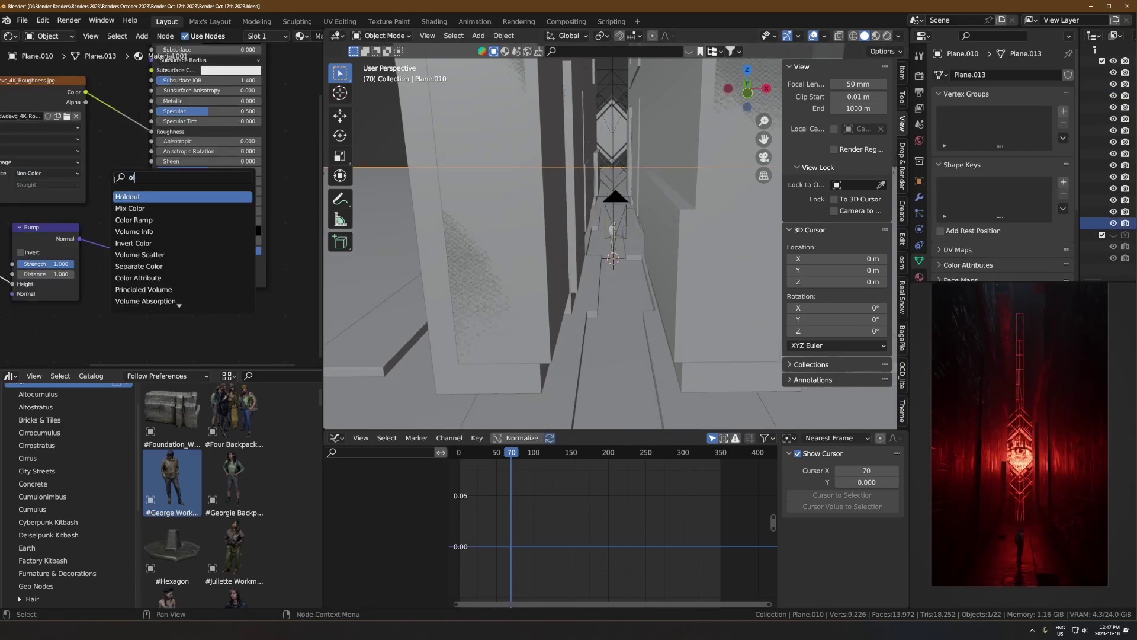
{"action": "left_click", "coordinate": [134, 219]}
{"action": "left_click", "coordinate": [89, 69]}
- Tighten the floor's Color Ramp, moving the black stop to about 0.187 and the white stop to about 0.619
{"action": "scroll", "coordinate": [140, 184], "scroll_direction": "up", "scroll_amount": 4}
{"action": "middle_click_drag", "start_coordinate": [140, 183], "coordinate": [78, 288]}
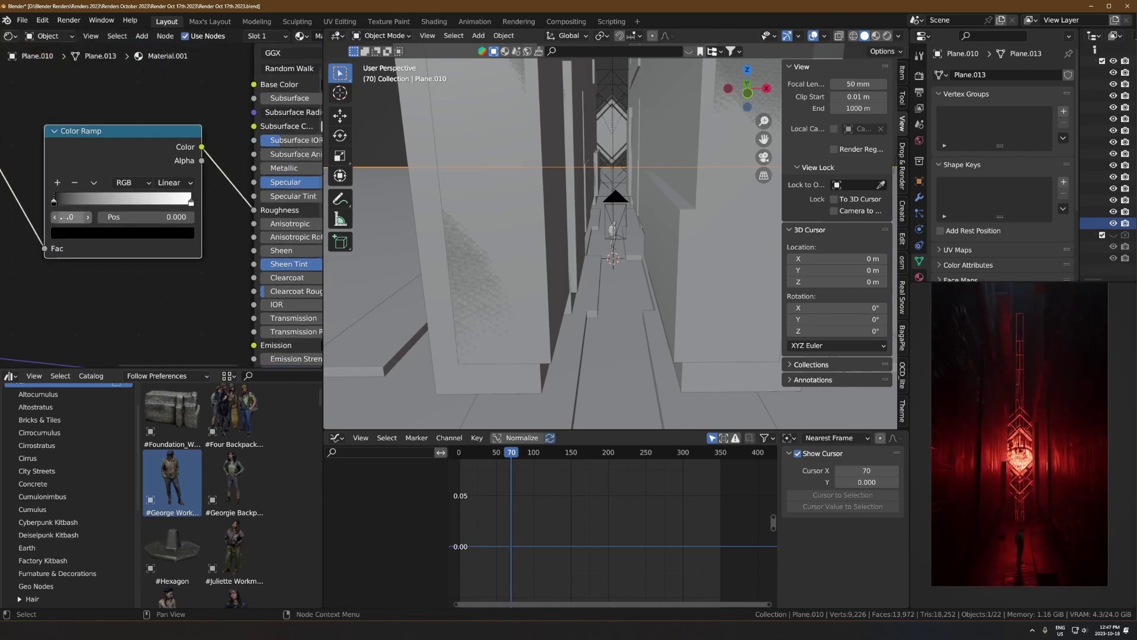
{"action": "left_click_drag", "start_coordinate": [57, 204], "coordinate": [83, 203]}
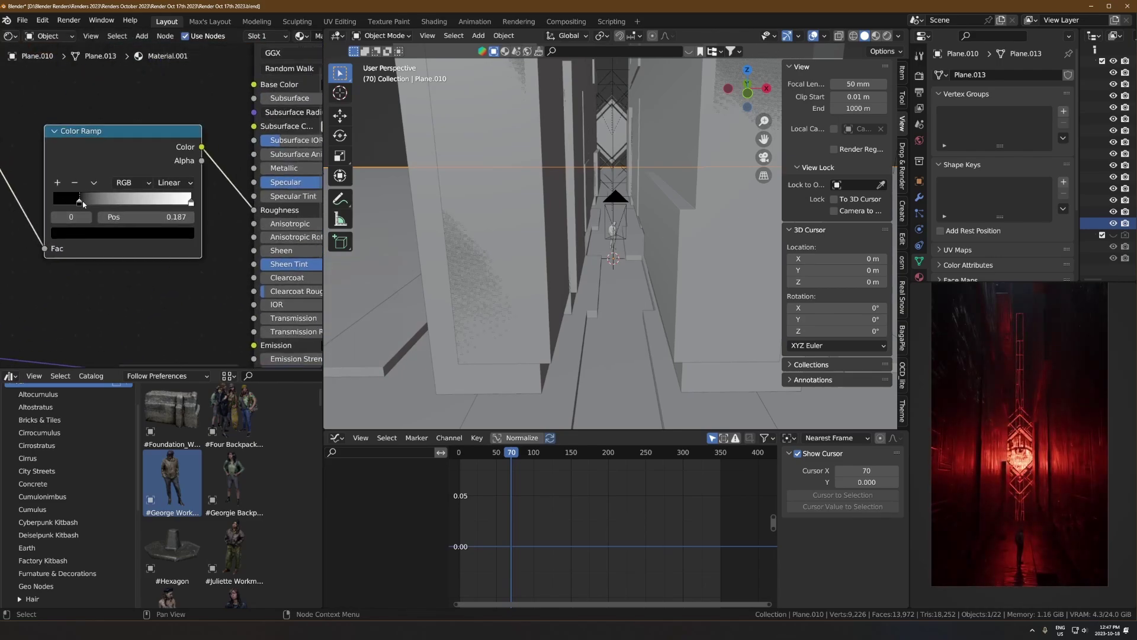
{"action": "left_click_drag", "start_coordinate": [189, 203], "coordinate": [138, 204]}
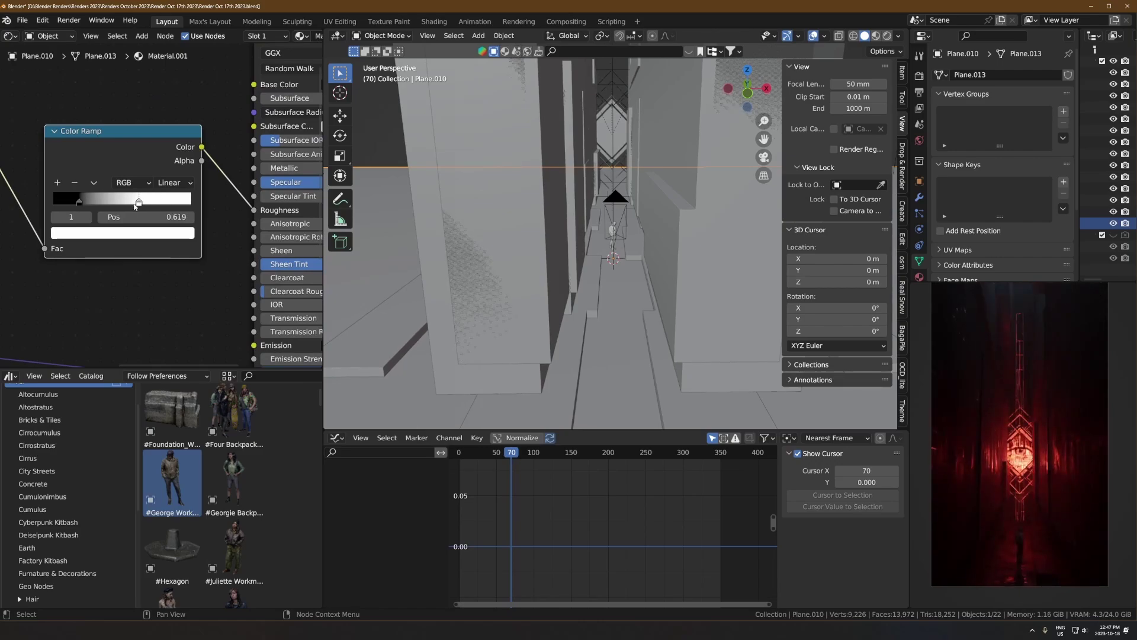
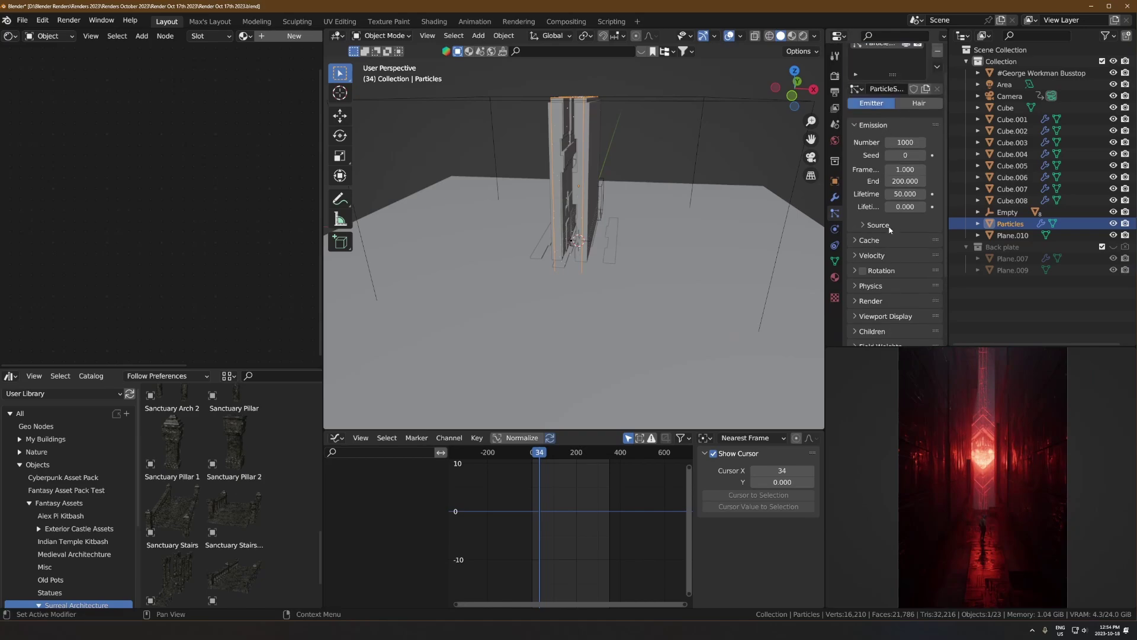
- Enable rotation for the Particles system, hide its emitter in both render and viewport display, and save the file
{"action": "left_click", "coordinate": [863, 271]}
{"action": "left_click", "coordinate": [869, 301]}
{"action": "scroll", "coordinate": [875, 284], "scroll_direction": "down", "scroll_amount": 7}
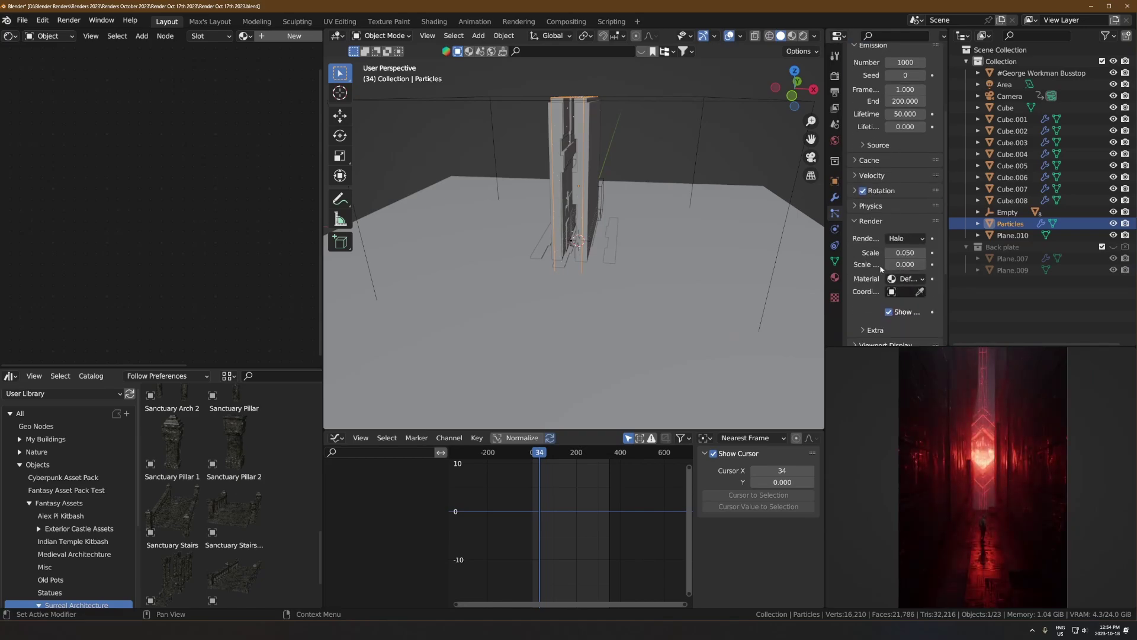
{"action": "left_click", "coordinate": [882, 266]}
{"action": "scroll", "coordinate": [882, 269], "scroll_direction": "down", "scroll_amount": 3}
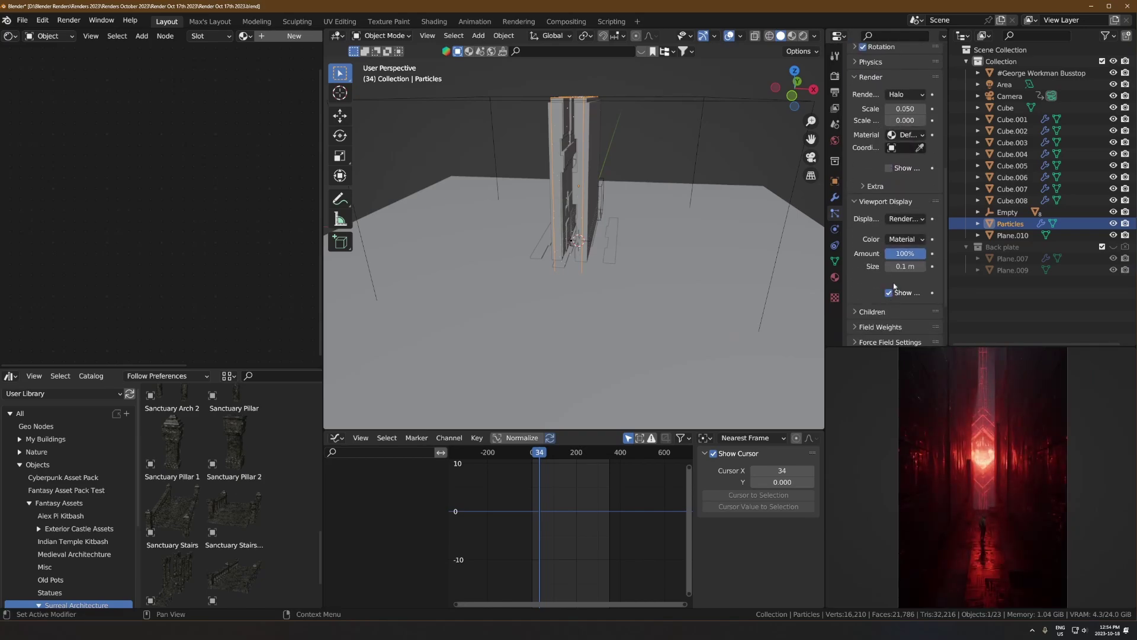
{"action": "scroll", "coordinate": [645, 247], "scroll_direction": "up", "scroll_amount": 5}
{"action": "key", "text": "ctrl+s"}
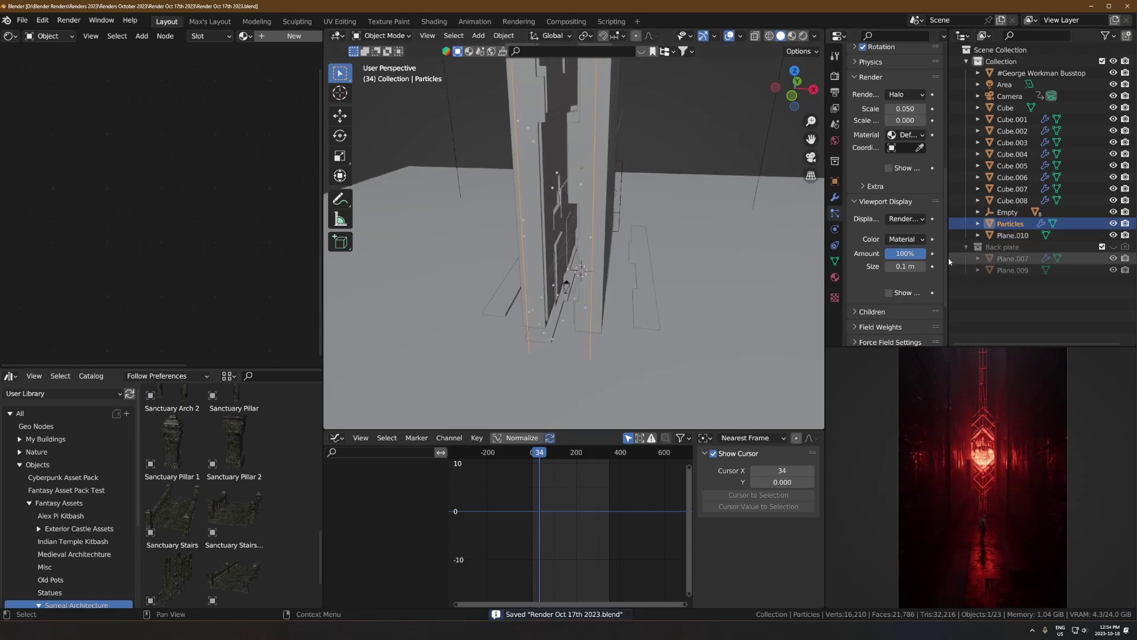
- Set the particle render scale to 0.140 and the scale randomness to 1.000
{"action": "scroll", "coordinate": [900, 193], "scroll_direction": "up", "scroll_amount": 3}
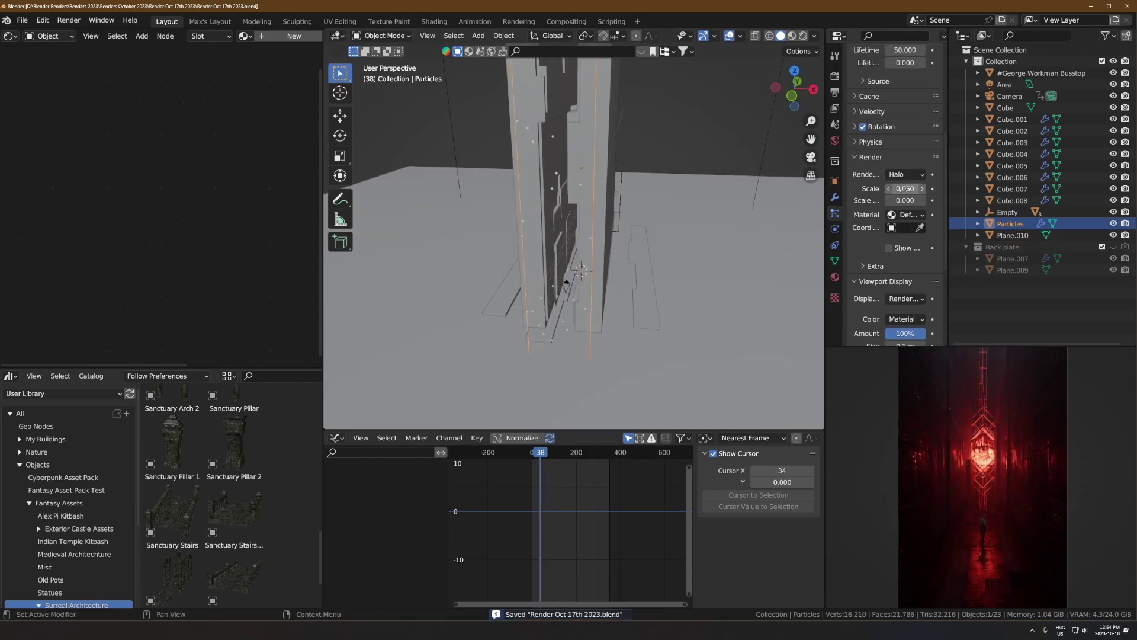
{"action": "left_click", "coordinate": [904, 200]}
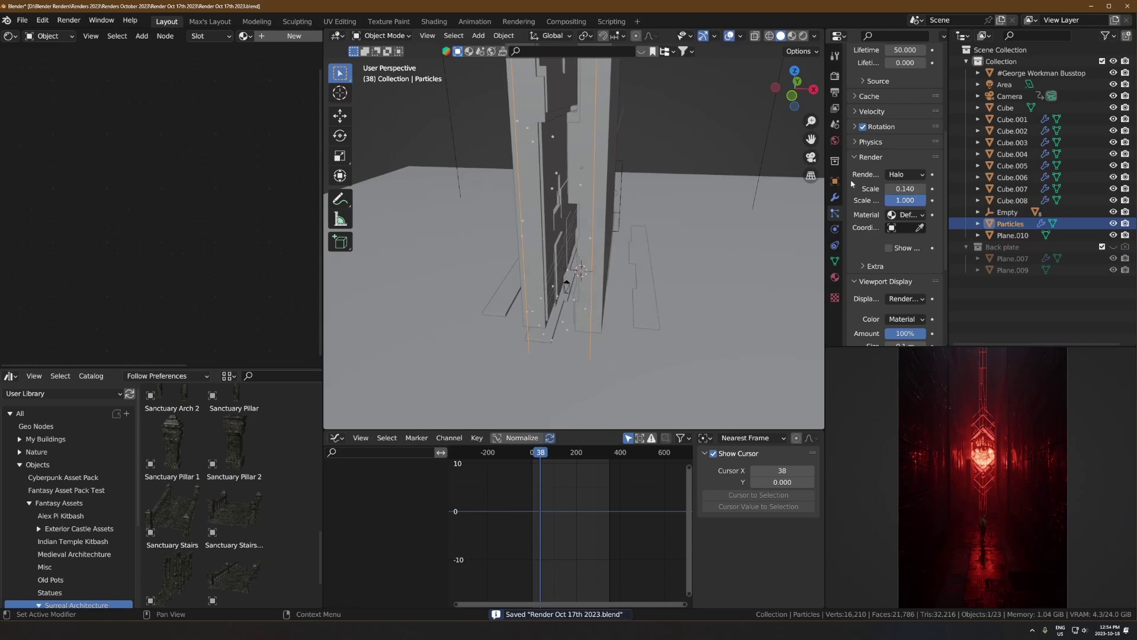
- Set the particle number to 6666 with both the emission start and end frames at -1, and save the file
{"action": "scroll", "coordinate": [851, 184], "scroll_direction": "up", "scroll_amount": 3}
{"action": "left_click_drag", "start_coordinate": [948, 199], "coordinate": [1001, 196]}
{"action": "scroll", "coordinate": [884, 167], "scroll_direction": "up", "scroll_amount": 2}
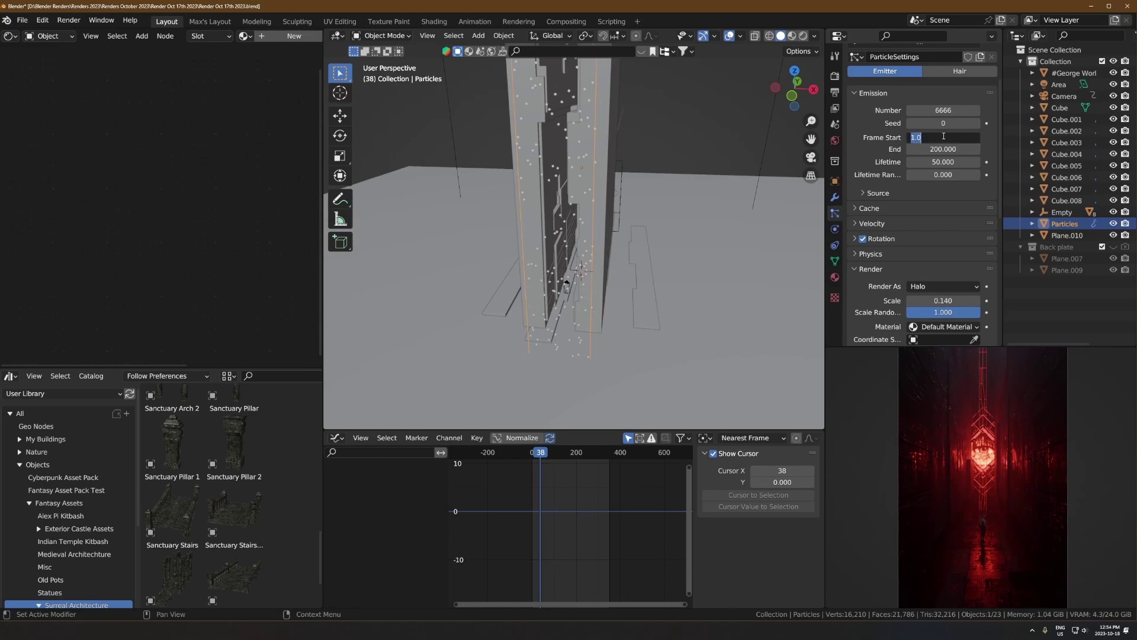
{"action": "key", "text": "Tab"}
{"action": "type", "text": "-1"}
{"action": "key", "text": "Return"}
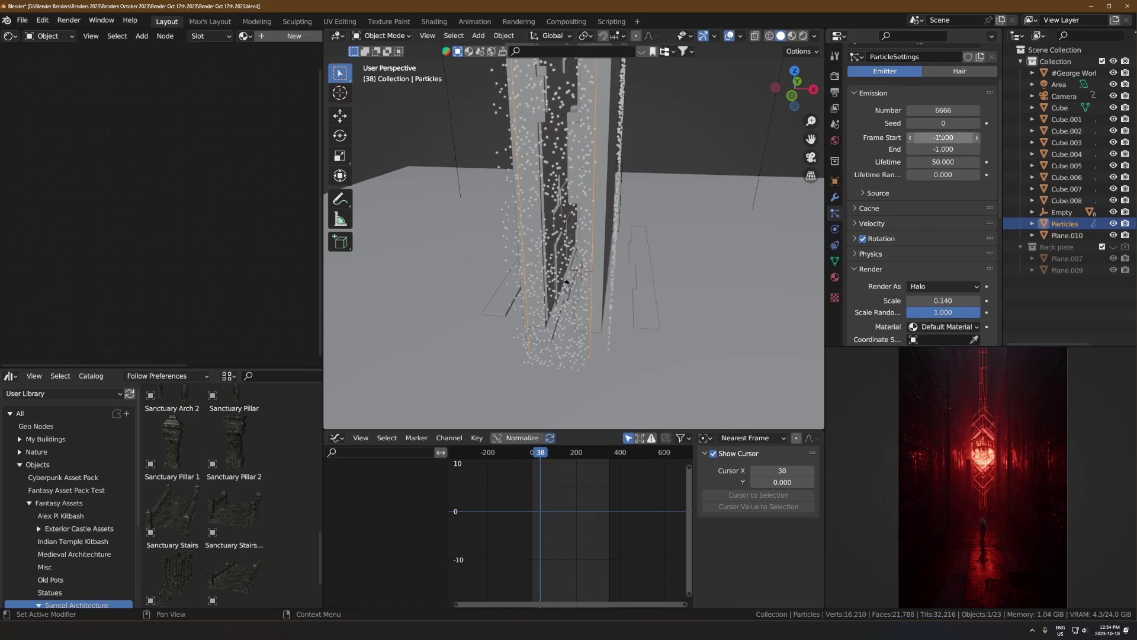
{"action": "key", "text": "ctrl+s"}
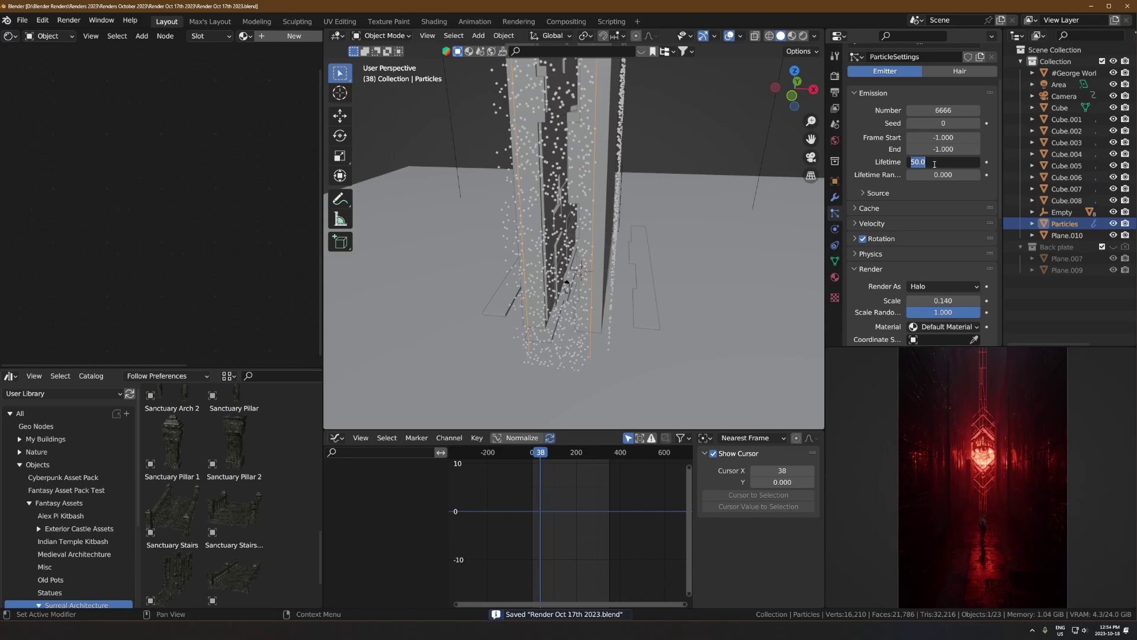
- Set the particle lifetime to 400 frames
{"action": "left_click", "coordinate": [935, 164]}
{"action": "type", "text": "400"}
{"action": "key", "text": "Return"}
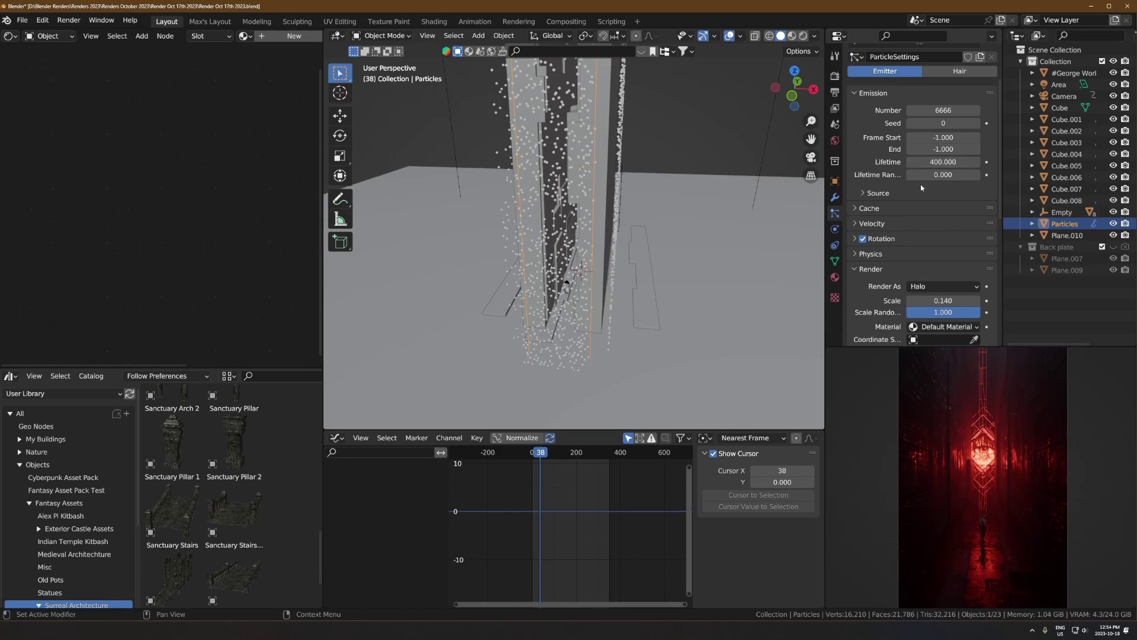
- Make the particles emit from Volume, return to frame 1 and save the file
{"action": "left_click", "coordinate": [879, 194]}
{"action": "left_click", "coordinate": [944, 210]}
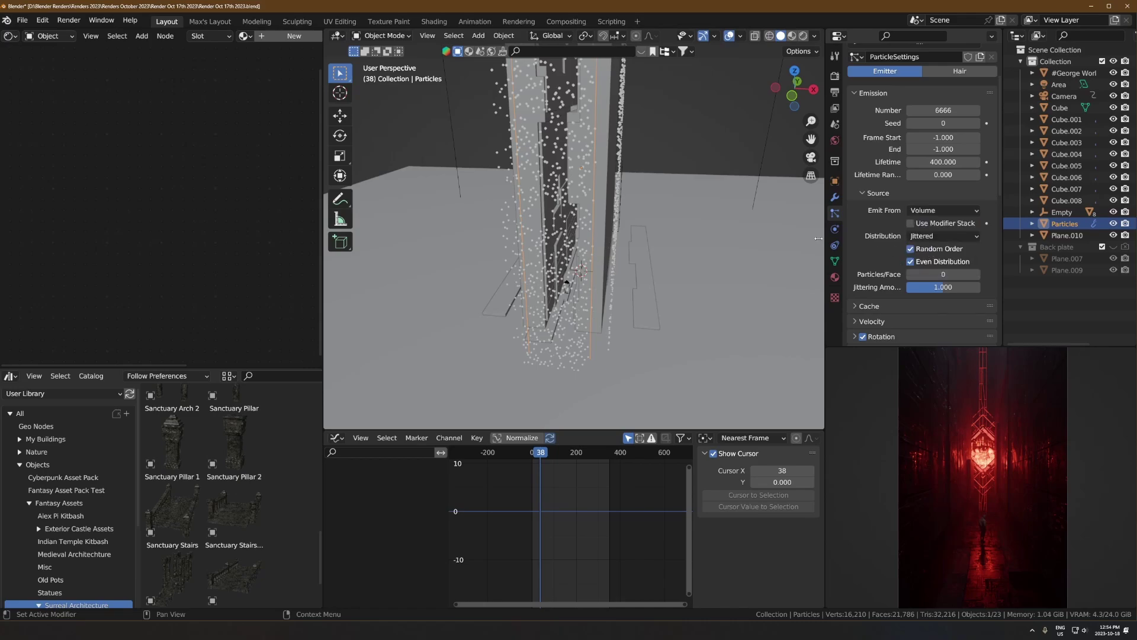
{"action": "key", "text": "shift+Left"}
{"action": "key", "text": "ctrl+s"}
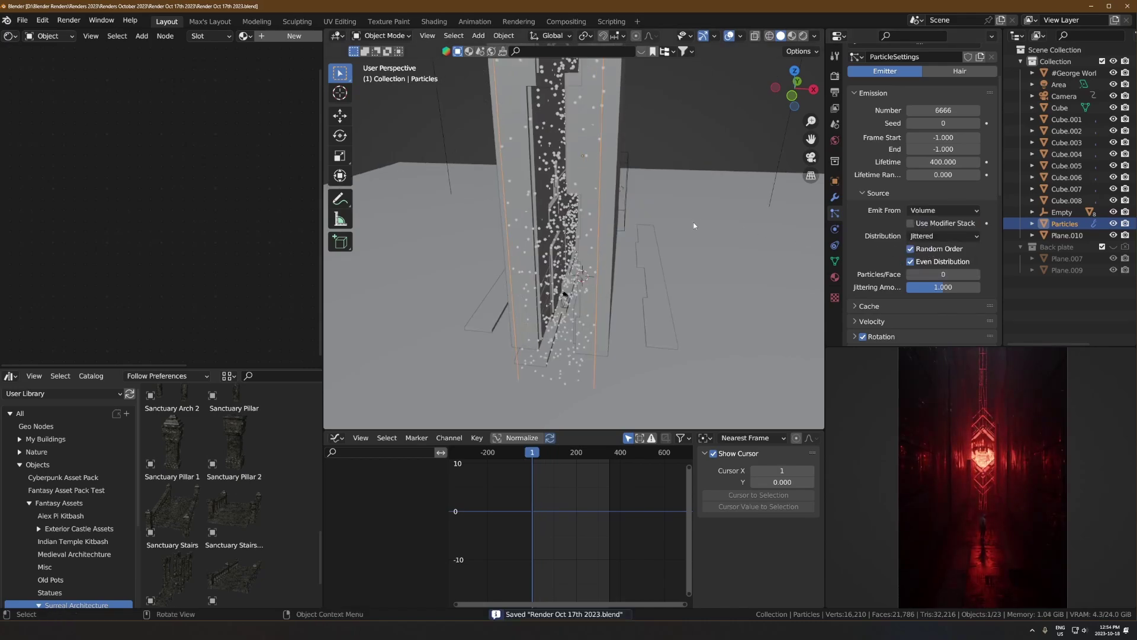
- Add an ico sphere mesh with 1 subdivision and a 1 m radius
{"action": "scroll", "coordinate": [854, 255], "scroll_direction": "down", "scroll_amount": 3}
{"action": "middle_click_drag", "start_coordinate": [655, 312], "coordinate": [619, 267]}
{"action": "key", "text": "shift+a"}
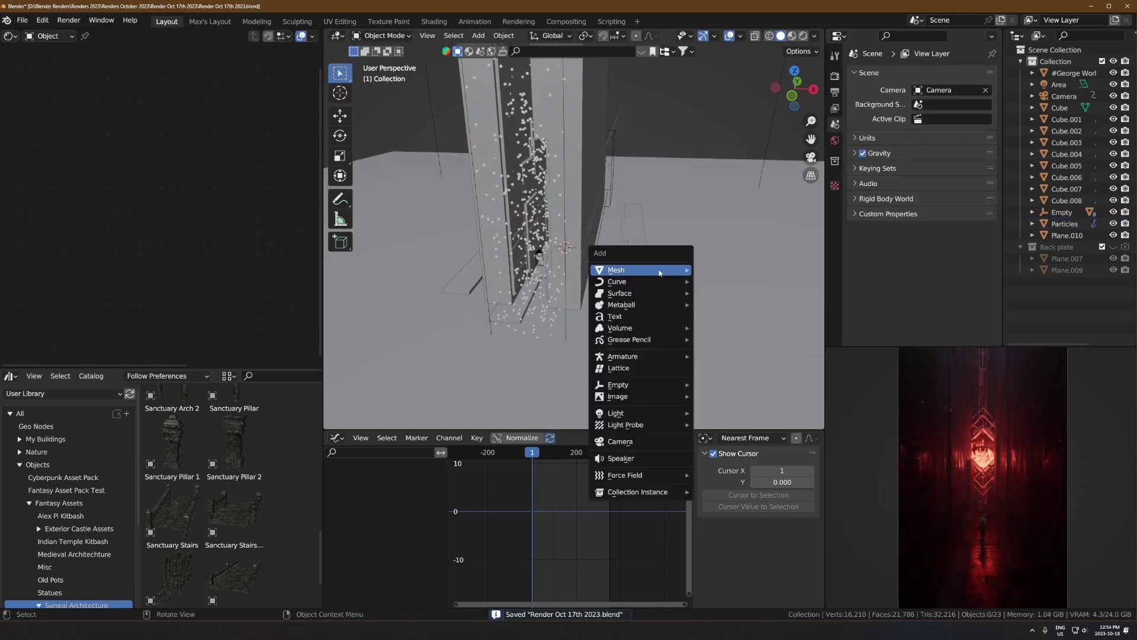
{"action": "mouse_move", "coordinate": [619, 268]}
{"action": "left_click", "coordinate": [731, 315]}
{"action": "left_click", "coordinate": [395, 420]}
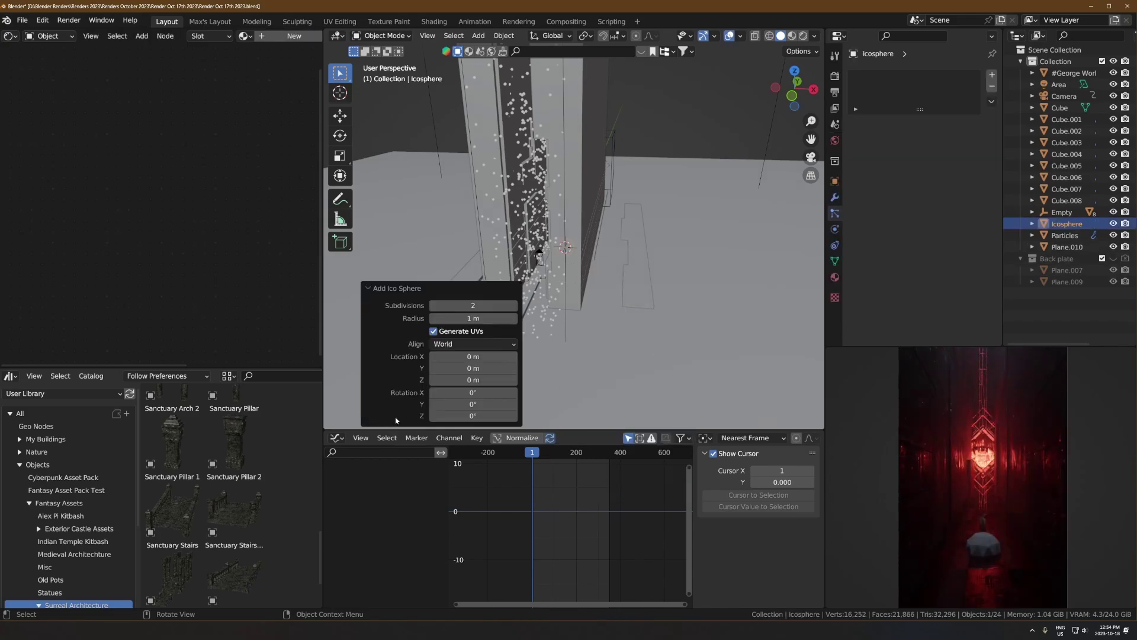
{"action": "left_click", "coordinate": [437, 306]}
- Move the ico sphere outside the corridor, shrink it to a tiny speck in two passes and apply its scale each time
{"action": "key", "text": "g"}
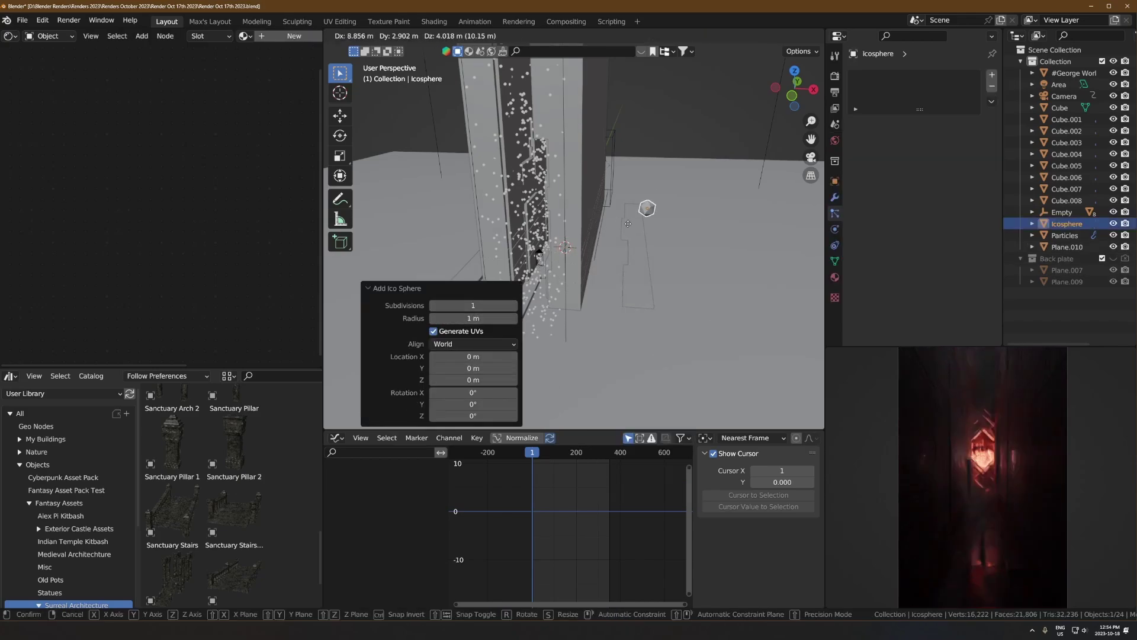
{"action": "left_click", "coordinate": [638, 224]}
{"action": "key", "text": "s"}
{"action": "left_click", "coordinate": [678, 229]}
{"action": "key", "text": "ctrl+a"}
{"action": "left_click", "coordinate": [686, 254]}
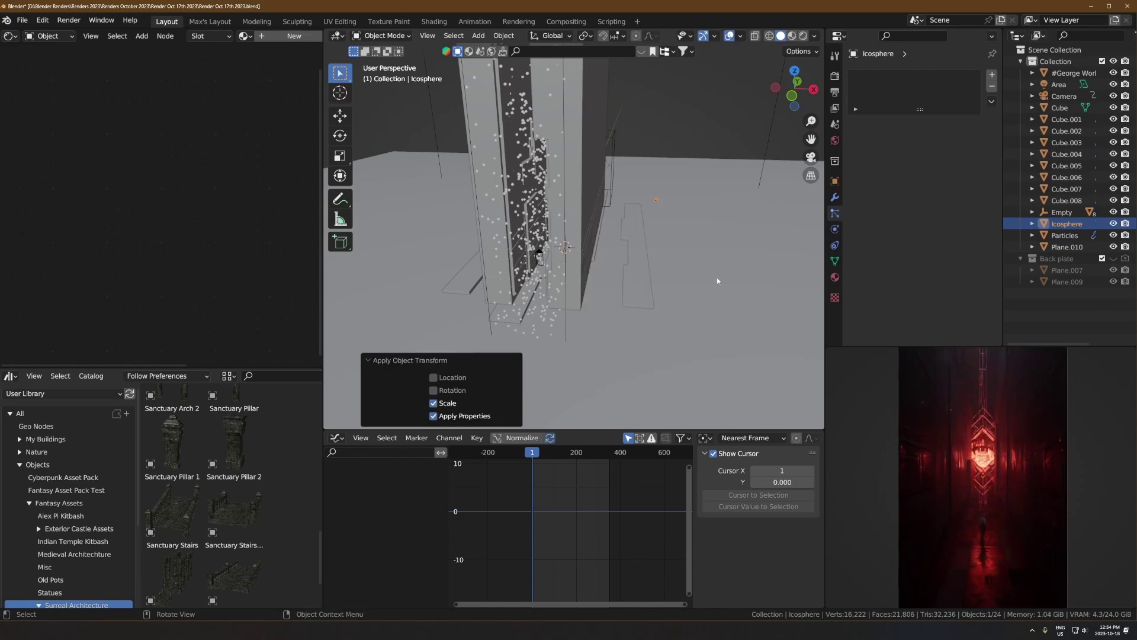
{"action": "key", "text": "s"}
{"action": "left_click", "coordinate": [706, 258]}
{"action": "key", "text": "ctrl+a"}
{"action": "left_click", "coordinate": [702, 285]}
- Give the ico sphere a new material and insert an Add Shader between its Principled BSDF and Material Output
{"action": "left_click", "coordinate": [285, 36]}
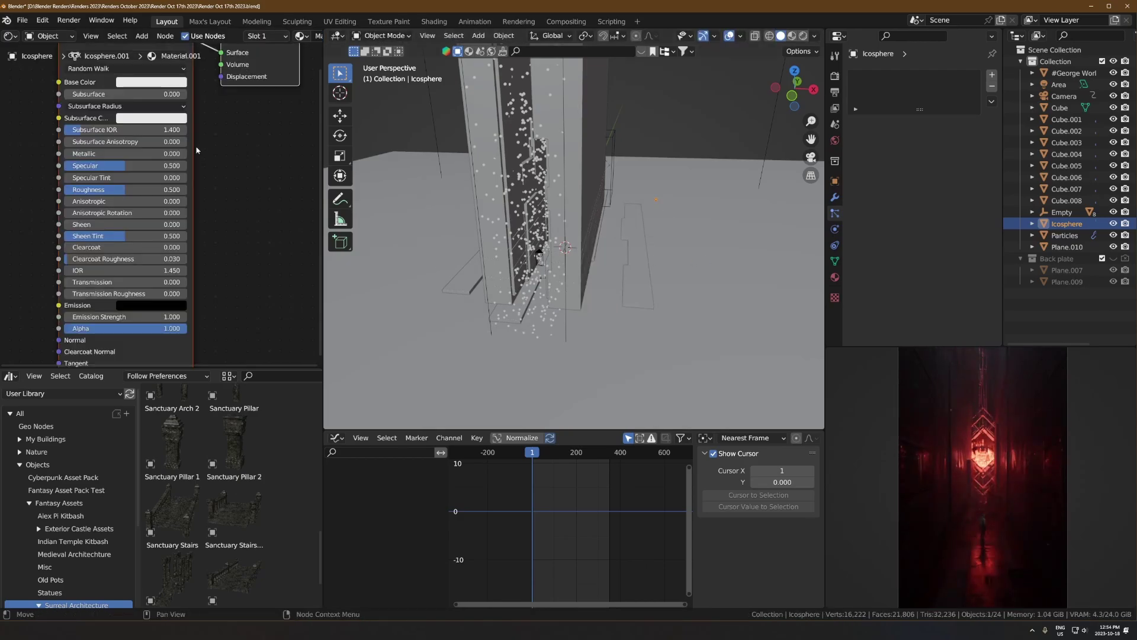
{"action": "key", "text": "shift+a"}
{"action": "type", "text": "add"}
{"action": "left_click", "coordinate": [285, 216]}
{"action": "left_click", "coordinate": [271, 106]}
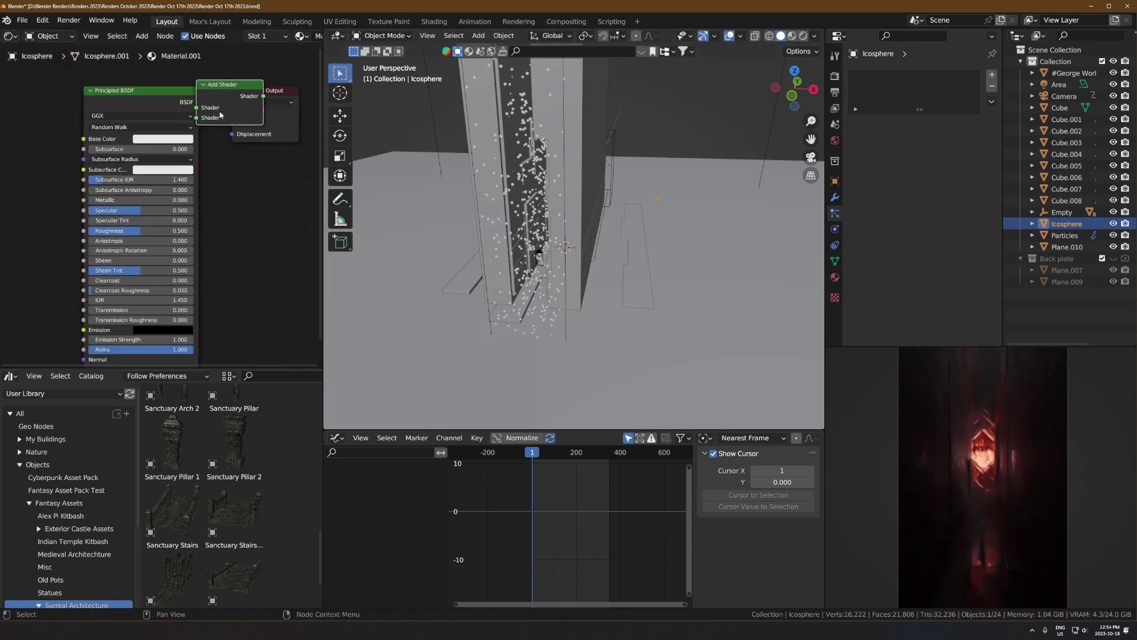
- Add a Translucent BSDF and connect it to the second input of the Add Shader
{"action": "key", "text": "shift+a"}
{"action": "type", "text": "tra"}
{"action": "left_click", "coordinate": [280, 181]}
{"action": "left_click", "coordinate": [258, 194]}
{"action": "left_click_drag", "start_coordinate": [293, 185], "coordinate": [236, 117]}
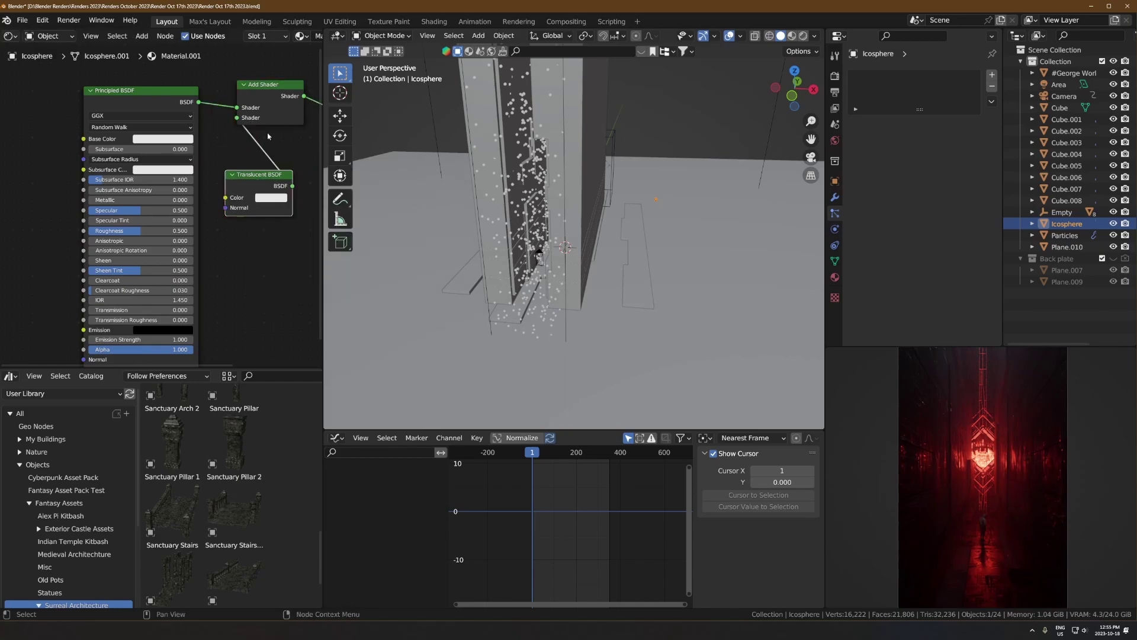
- Add a Transparent BSDF node between the Translucent BSDF and the Material Output
{"action": "middle_click_drag", "start_coordinate": [273, 155], "coordinate": [80, 170]}
{"action": "scroll", "coordinate": [178, 178], "scroll_direction": "down", "scroll_amount": 1}
{"action": "key", "text": "shift+a"}
{"action": "left_click", "coordinate": [184, 179]}
{"action": "type", "text": "yta"}
{"action": "key", "text": "BackSpace"}
{"action": "key", "text": "BackSpace"}
{"action": "key", "text": "BackSpace"}
{"action": "type", "text": "transpare"}
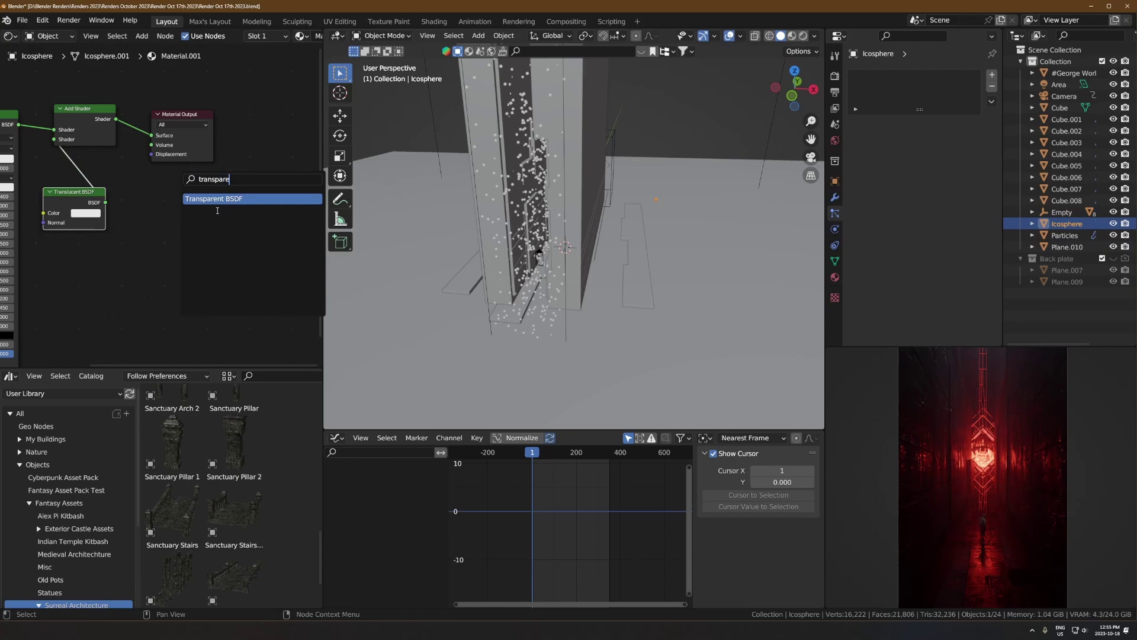
{"action": "left_click", "coordinate": [217, 202]}
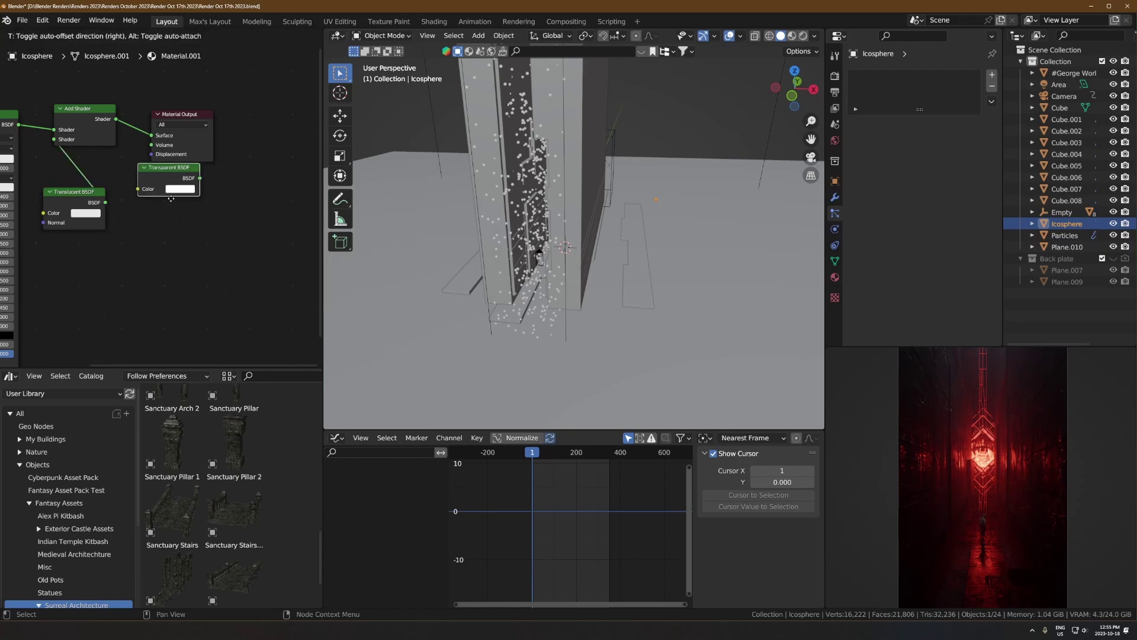
{"action": "left_click", "coordinate": [172, 190]}
- Combine the Add Shader and Transparent BSDF through a Mix Shader at factor 0.500 feeding the Material Output, and save
{"action": "right_click_drag", "start_coordinate": [157, 177], "coordinate": [106, 130], "text": "ctrl+shift"}
{"action": "scroll", "coordinate": [177, 130], "scroll_direction": "down", "scroll_amount": 2}
{"action": "left_click", "coordinate": [176, 130]}
{"action": "left_click_drag", "start_coordinate": [178, 129], "coordinate": [336, 135]}
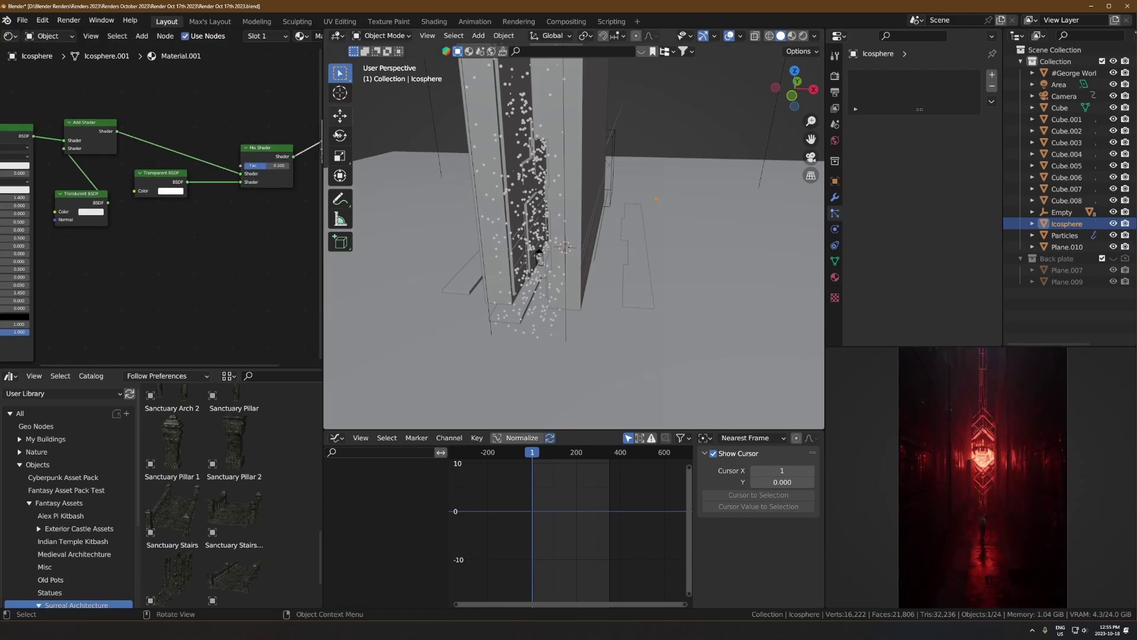
{"action": "key", "text": "ctrl+s"}
- Rename the ico sphere object as Dust and save the file
{"action": "scroll", "coordinate": [645, 273], "scroll_direction": "up", "scroll_amount": 2}
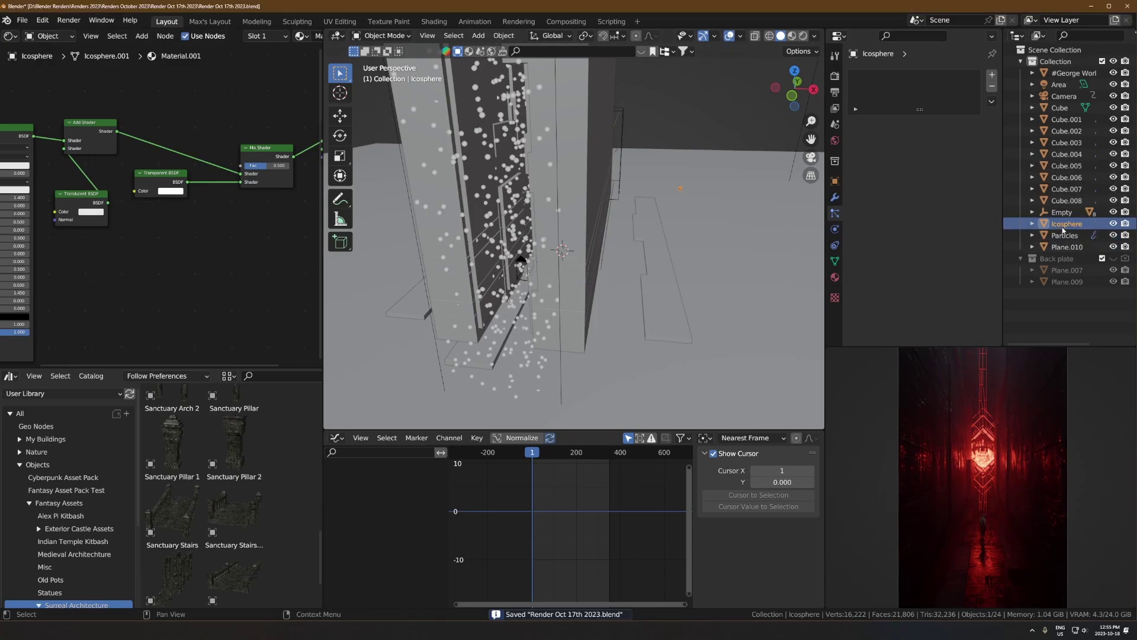
{"action": "double_click", "coordinate": [1064, 225]}
{"action": "type", "text": "Dust"}
{"action": "key", "text": "Return"}
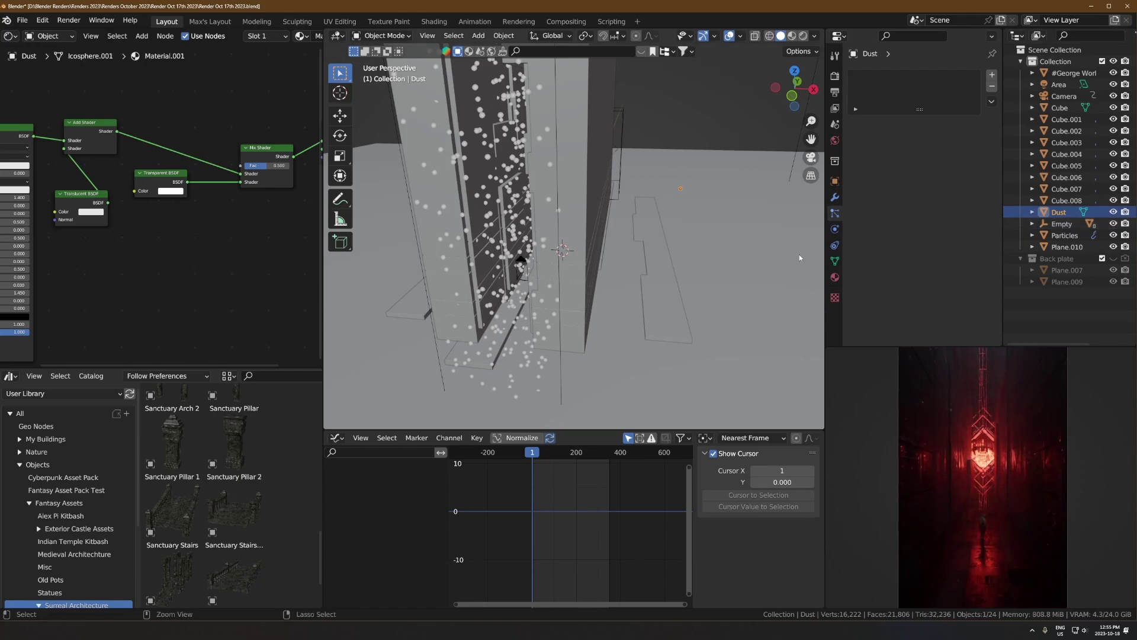
{"action": "key", "text": "ctrl+s"}
- Render the Particles object's particles as Object instances of Dust, and save the file
{"action": "left_click", "coordinate": [562, 388]}
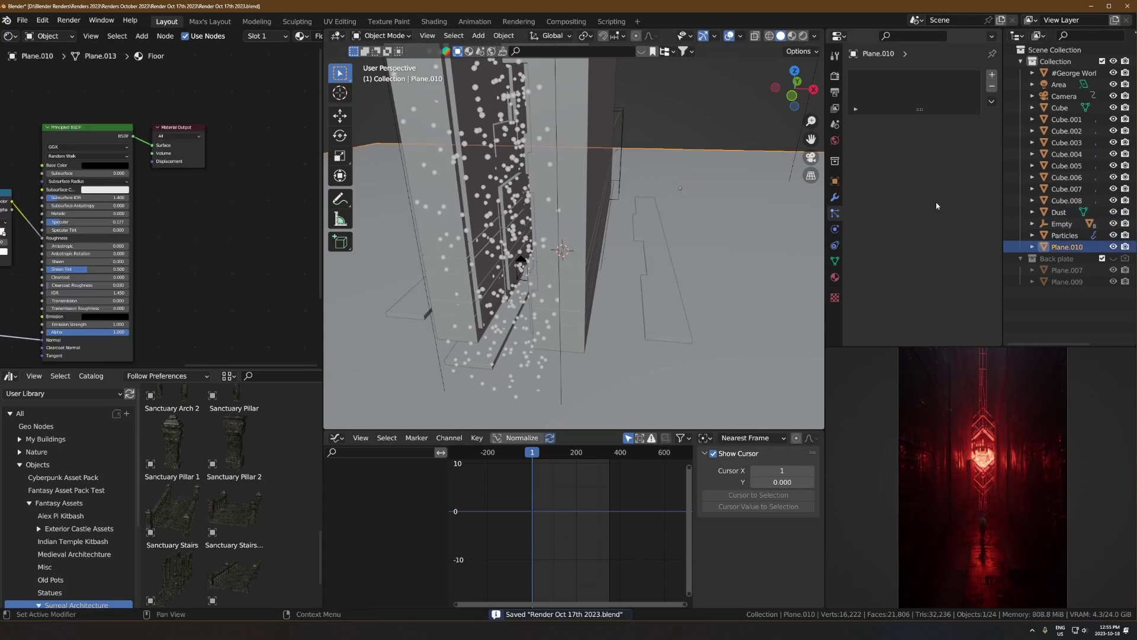
{"action": "left_click", "coordinate": [559, 213]}
{"action": "scroll", "coordinate": [888, 225], "scroll_direction": "down", "scroll_amount": 8}
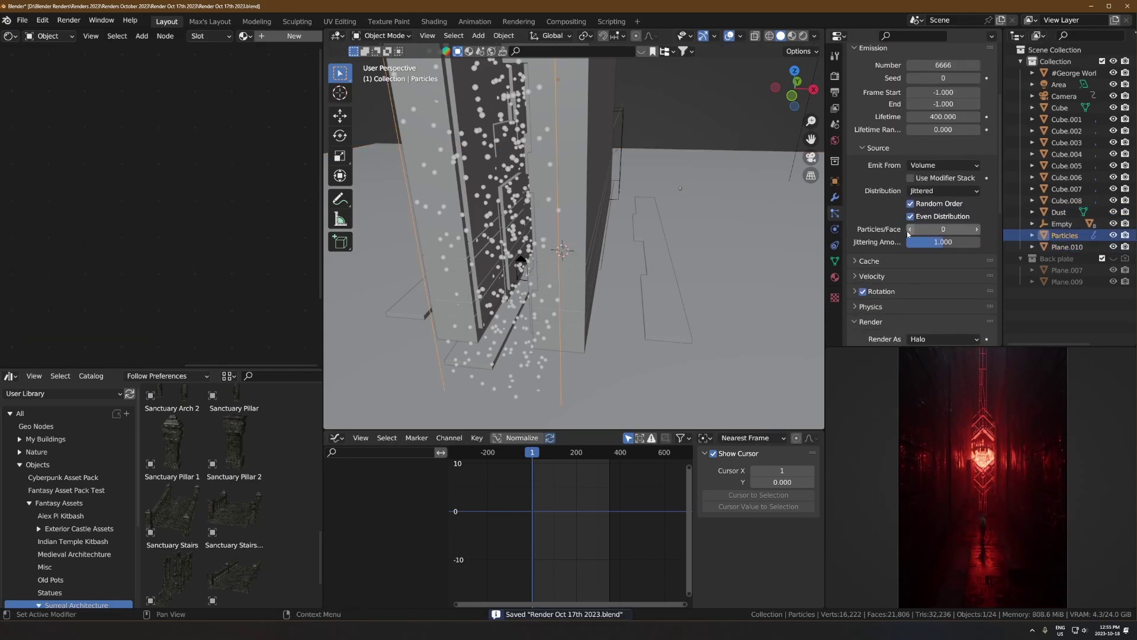
{"action": "left_click", "coordinate": [926, 213]}
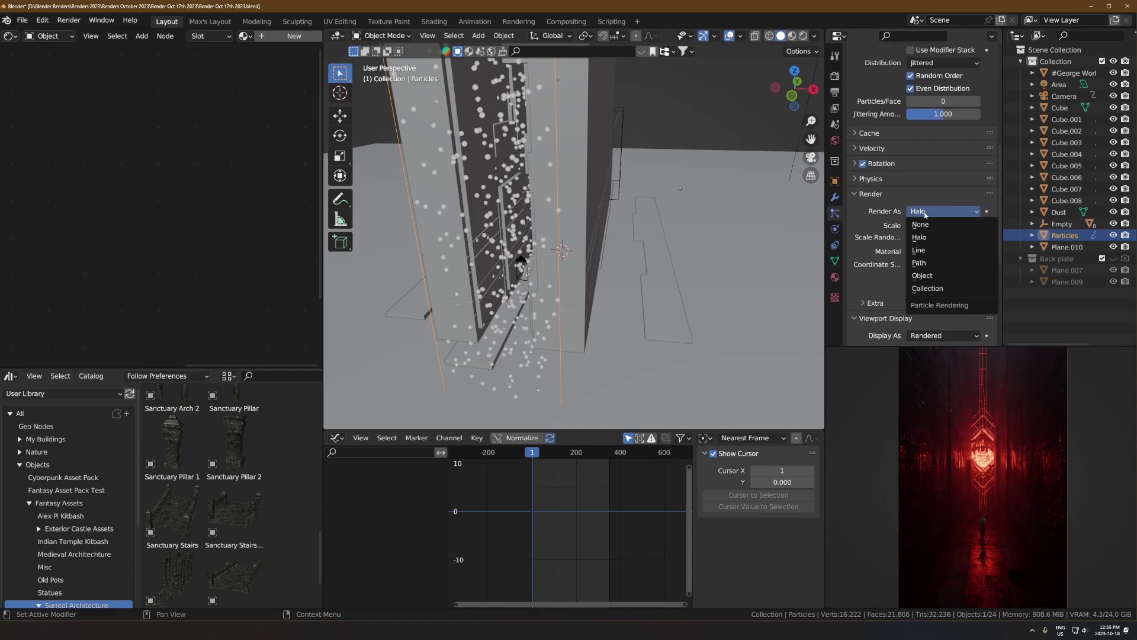
{"action": "left_click", "coordinate": [924, 276]}
{"action": "left_click", "coordinate": [975, 296]}
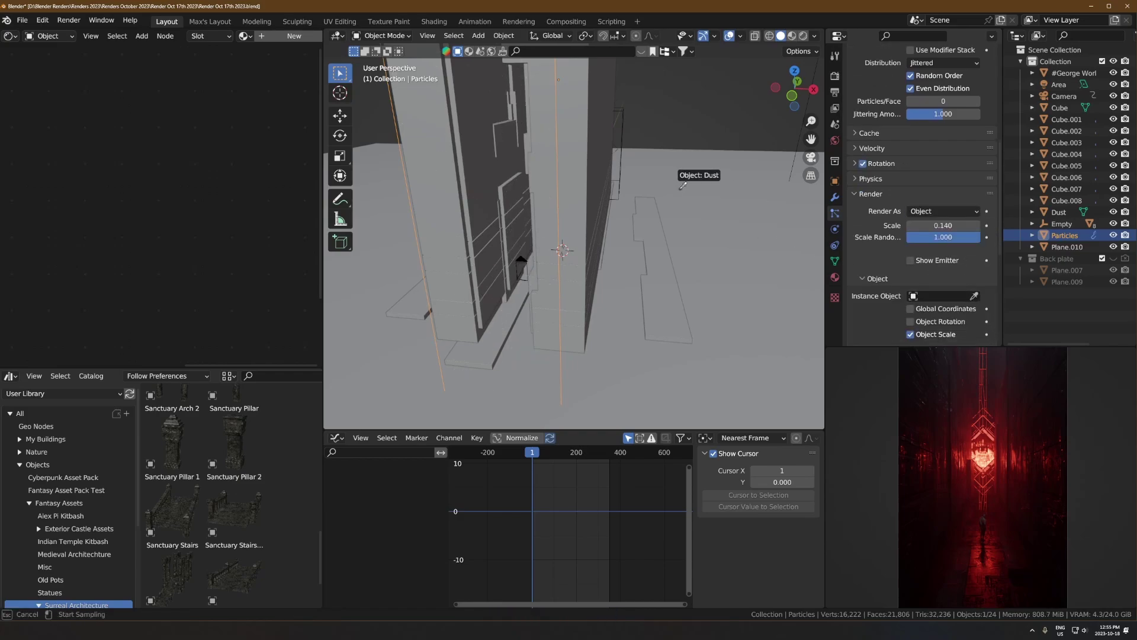
{"action": "left_click", "coordinate": [683, 186]}
{"action": "middle_click_drag", "start_coordinate": [683, 186], "coordinate": [630, 231]}
{"action": "key", "text": "ctrl+s"}
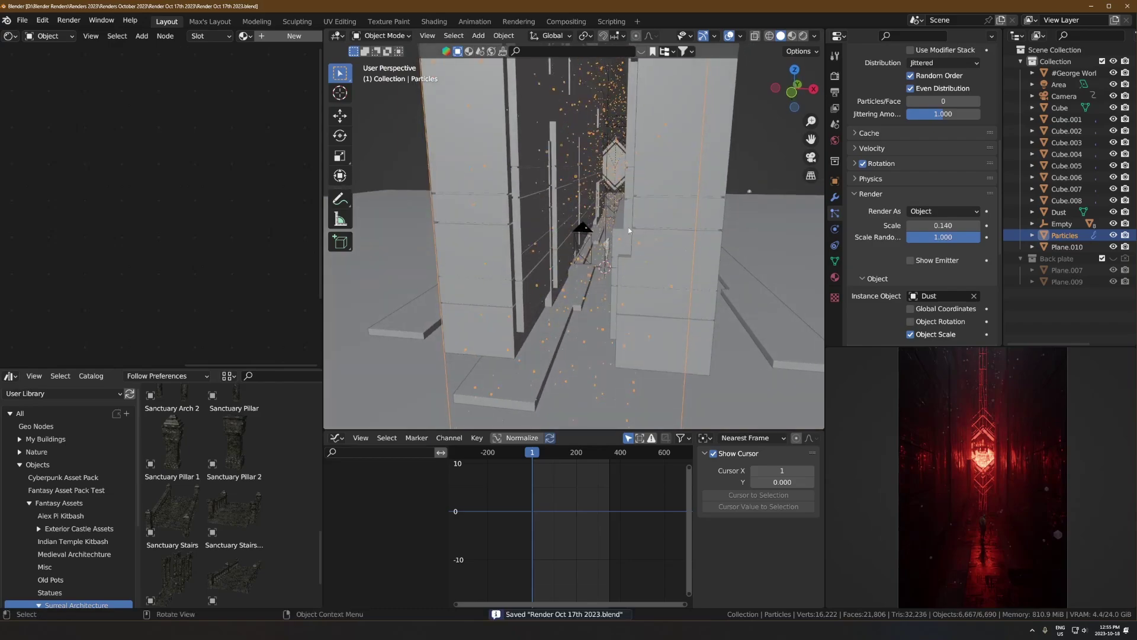
- Set the particles' Normal velocity to 0 m/s, save, and replay the animation from the first frame
{"action": "scroll", "coordinate": [630, 230], "scroll_direction": "up", "scroll_amount": 2}
{"action": "key", "text": "space"}
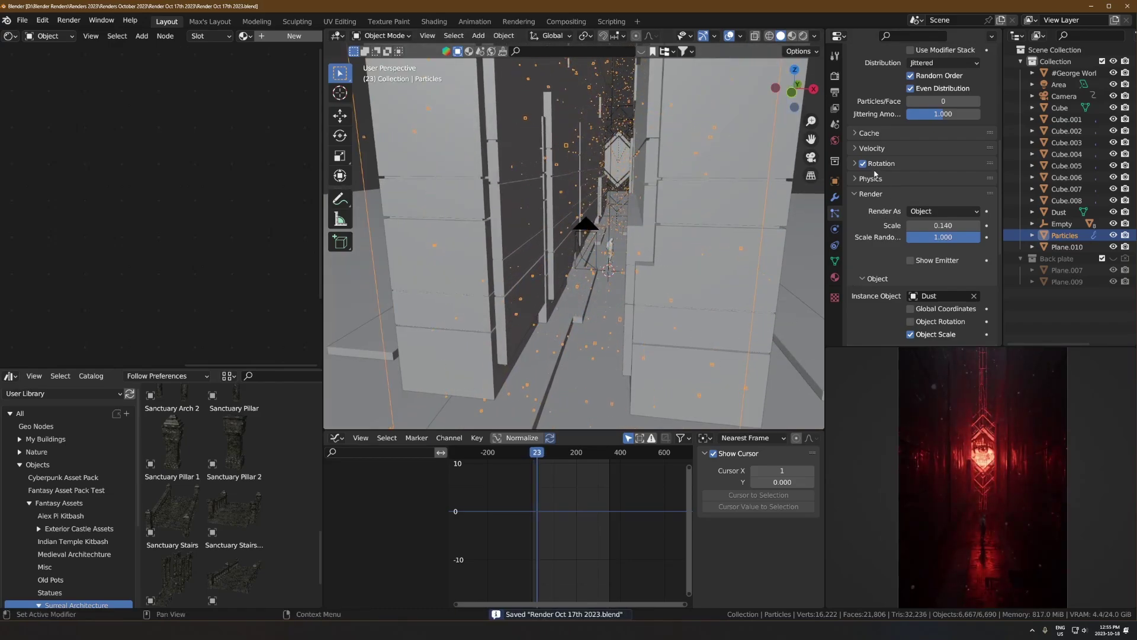
{"action": "left_click", "coordinate": [870, 148]}
{"action": "type", "text": "0"}
{"action": "key", "text": "Return"}
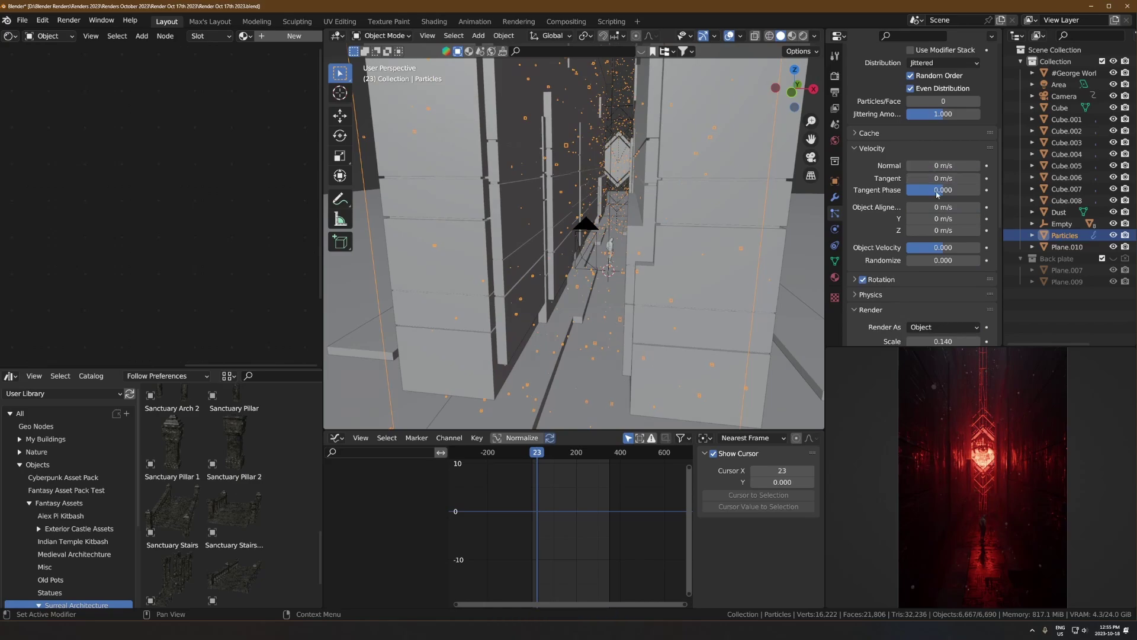
{"action": "key", "text": "ctrl+s"}
{"action": "key", "text": "shift+Left"}
{"action": "key", "text": "space"}
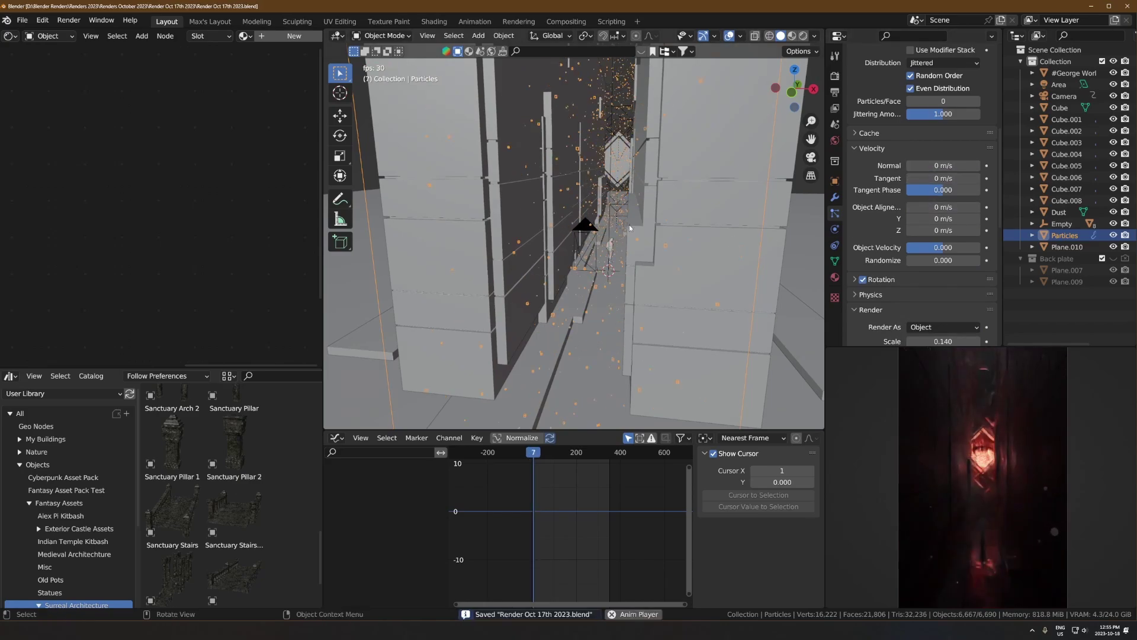
{"action": "key", "text": "space"}
- Add a Turbulence force field and move it outside the corridor's left wall, raised slightly above the floor
{"action": "key", "text": "shift+a"}
{"action": "key", "text": "shift+a"}
{"action": "mouse_move", "coordinate": [588, 342]}
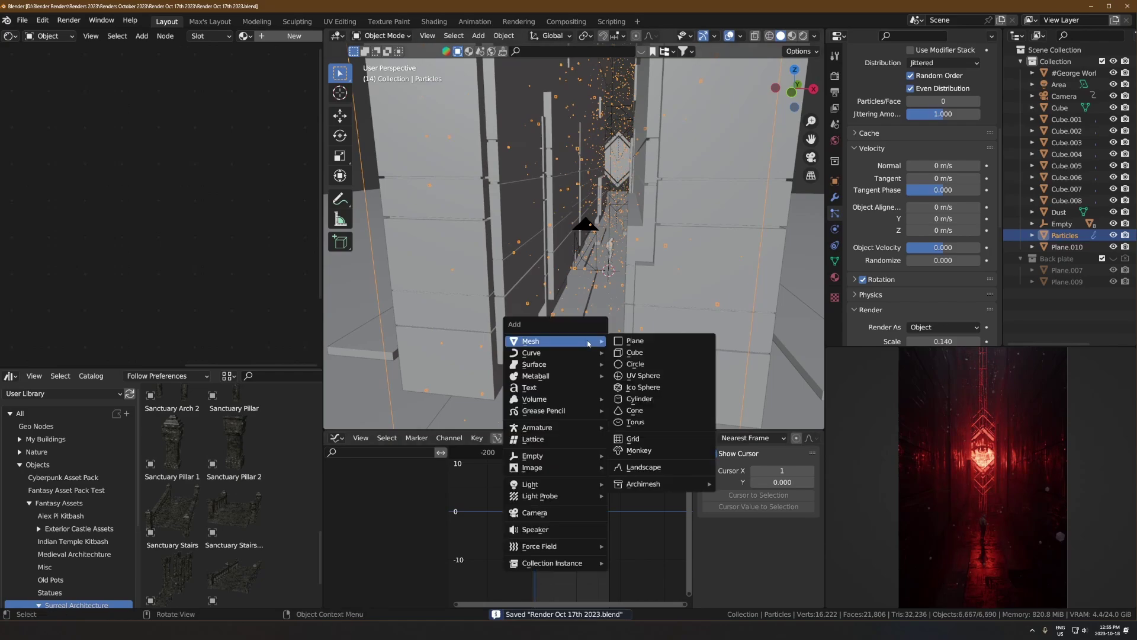
{"action": "mouse_move", "coordinate": [545, 458]}
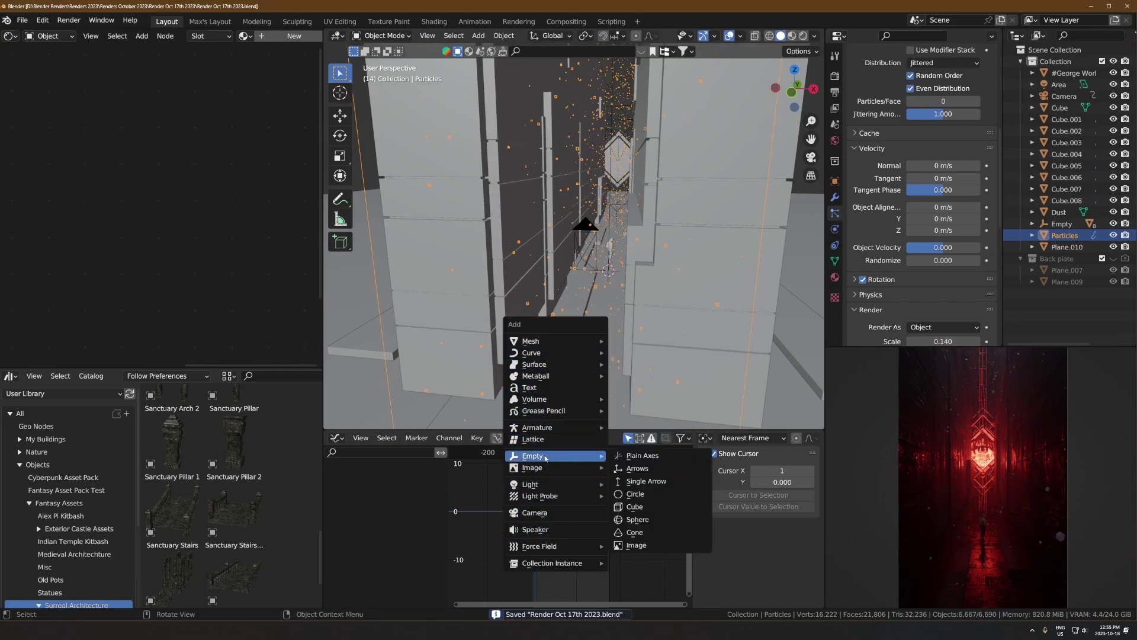
{"action": "mouse_move", "coordinate": [545, 546]}
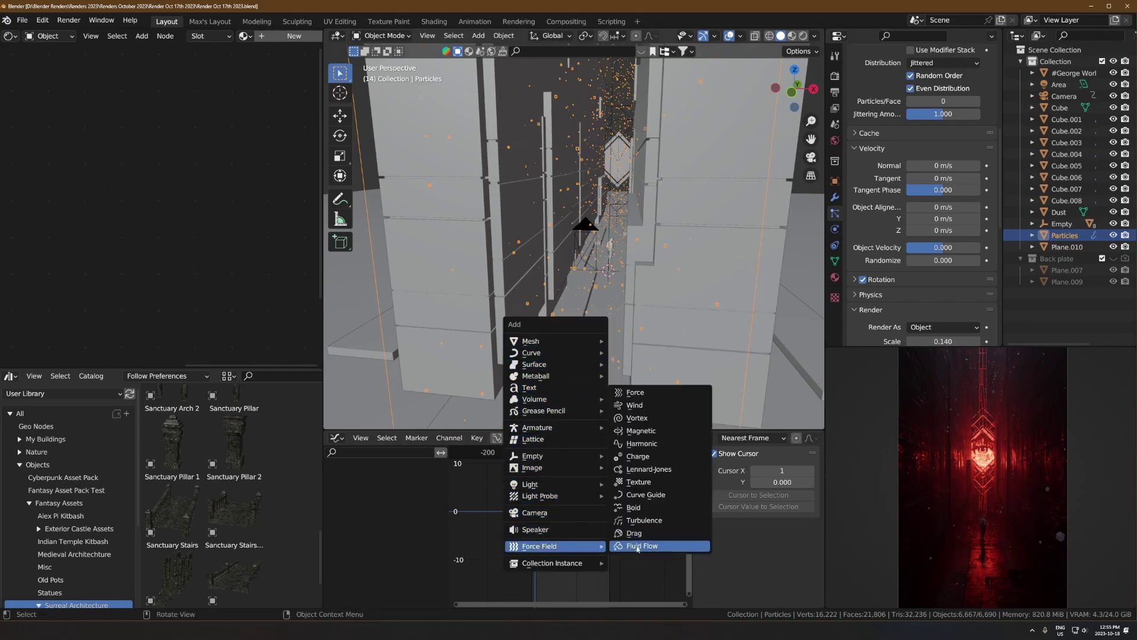
{"action": "left_click", "coordinate": [644, 520]}
{"action": "scroll", "coordinate": [622, 264], "scroll_direction": "down", "scroll_amount": 5}
{"action": "key", "text": "g"}
{"action": "key", "text": "shift+z"}
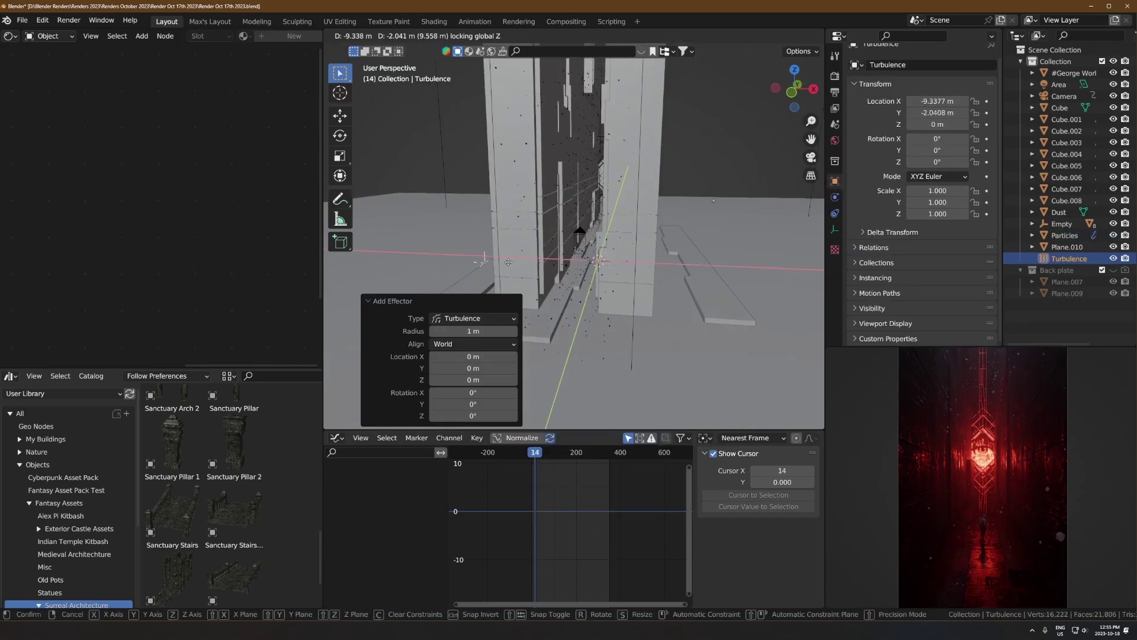
{"action": "left_click", "coordinate": [508, 261]}
{"action": "key", "text": "g"}
{"action": "left_click", "coordinate": [502, 233]}
- Play the animation to preview the turbulence on the particles, and bake the Particles object's simulation cache
{"action": "key", "text": "space"}
{"action": "left_click", "coordinate": [835, 197]}
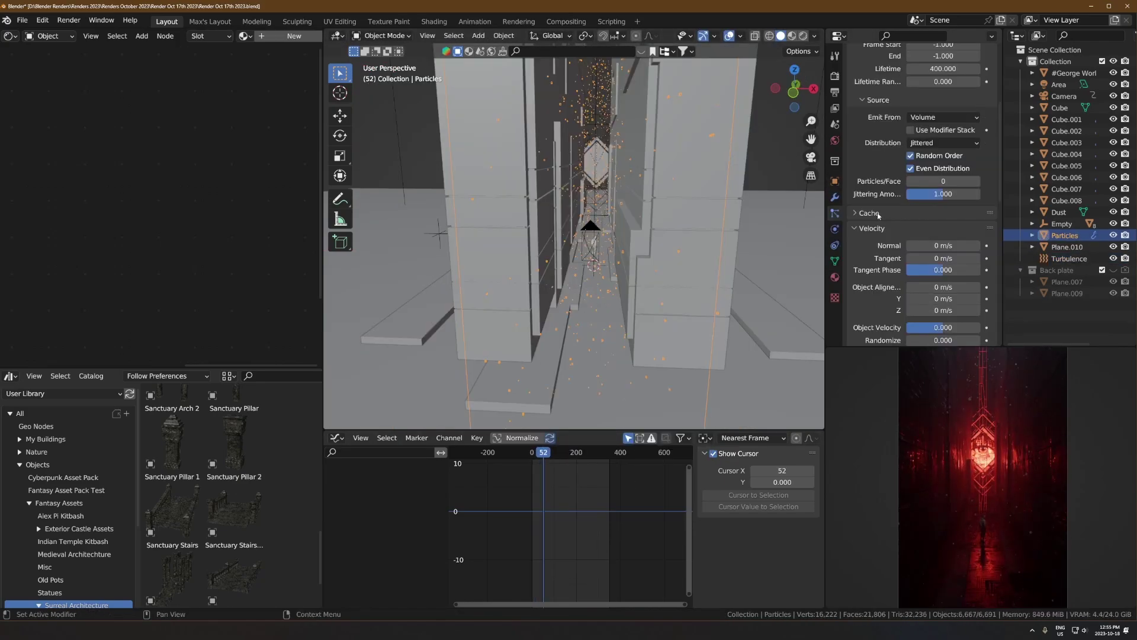
{"action": "left_click", "coordinate": [878, 214]}
{"action": "middle_click_drag", "start_coordinate": [878, 215], "coordinate": [864, 134]}
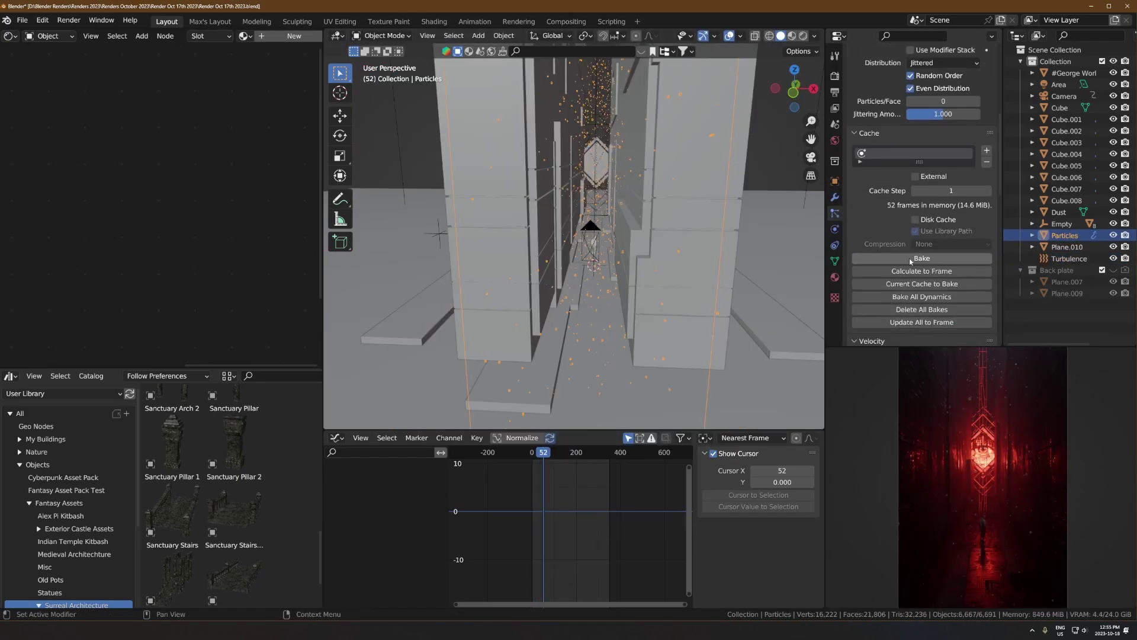
{"action": "left_click", "coordinate": [864, 134]}
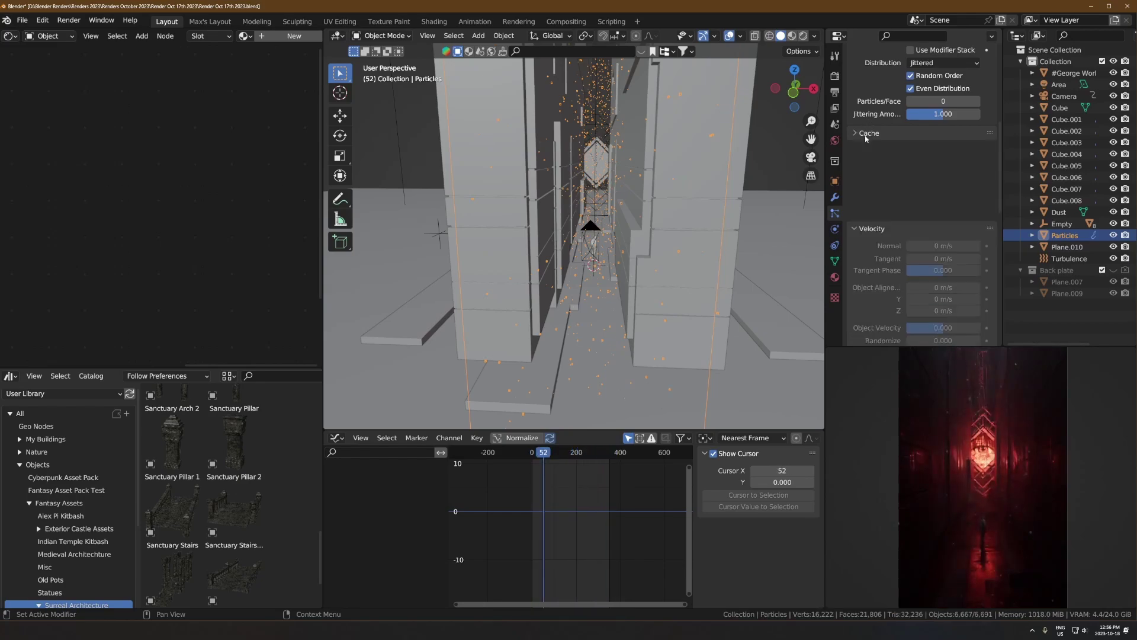
- Open the render scale of the dust particles for editing
{"action": "left_click", "coordinate": [871, 193]}
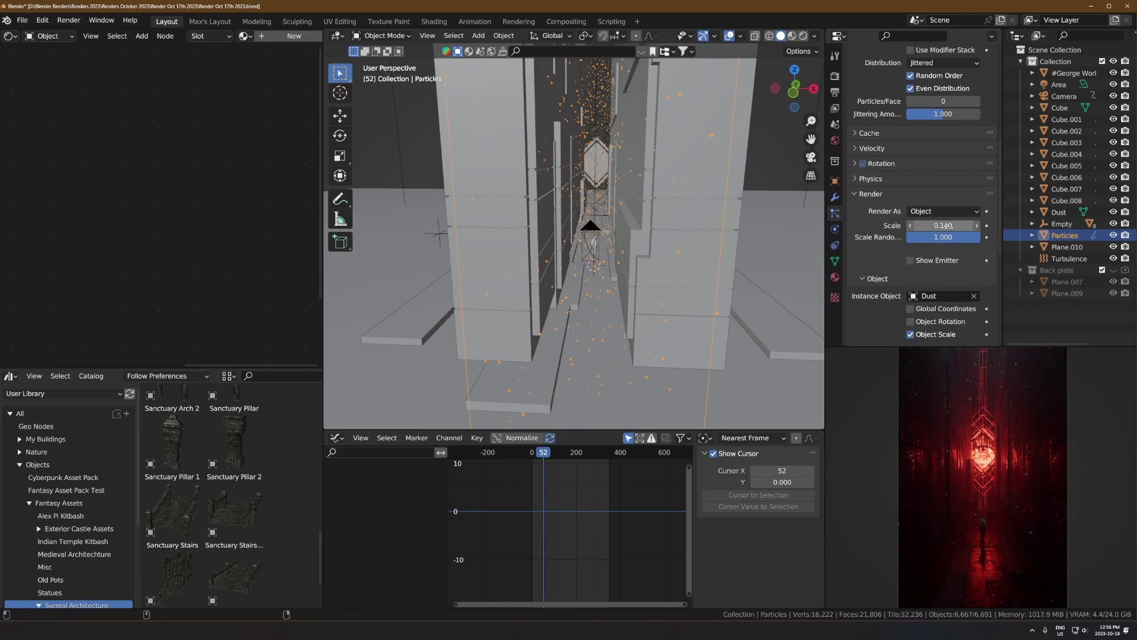
{"action": "left_click", "coordinate": [944, 226]}
{"action": "key", "text": "KP_0"}
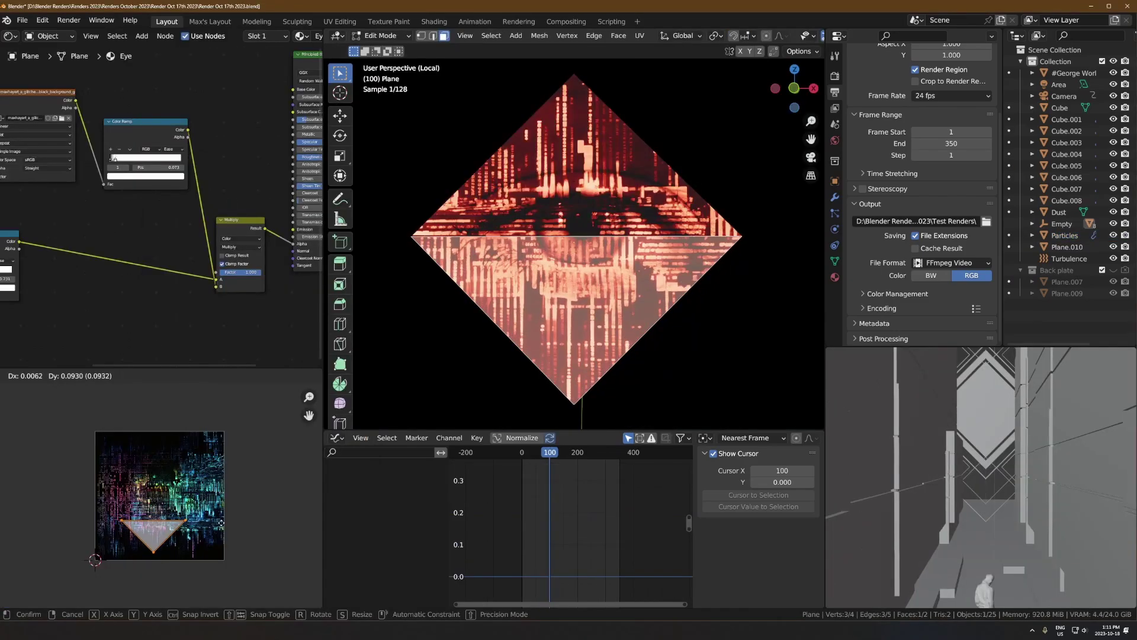
- Move and scale the UVs of the eye plane's lower face over the glitch texture, and return to Object Mode
{"action": "left_click_drag", "start_coordinate": [221, 530], "coordinate": [224, 529]}
{"action": "left_click", "coordinate": [224, 529]}
{"action": "key", "text": "s"}
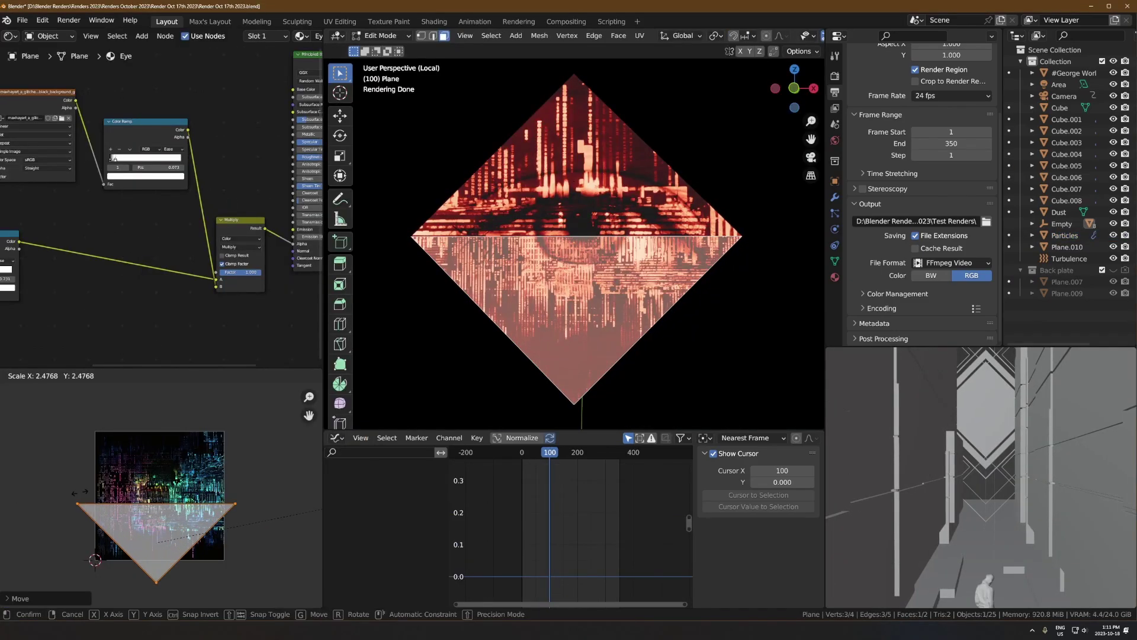
{"action": "left_click", "coordinate": [268, 518]}
{"action": "key", "text": "Tab"}
- Play the animation and examine the glitch effect on the diamond eye plane from another angle
{"action": "key", "text": "space"}
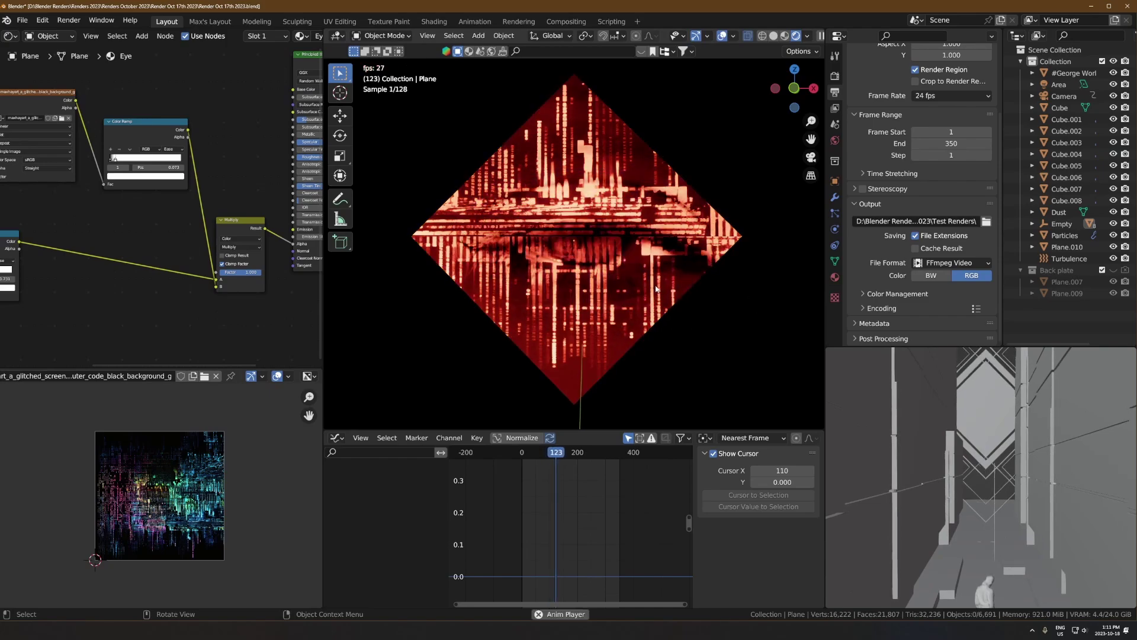
{"action": "key", "text": "space"}
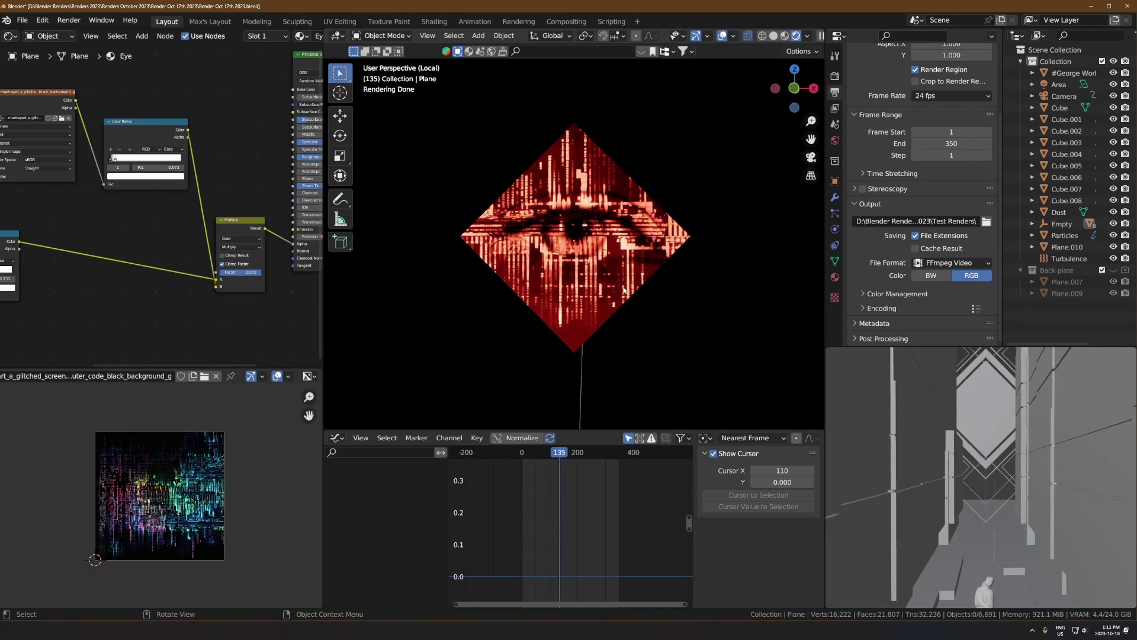
{"action": "middle_click_drag", "start_coordinate": [623, 291], "coordinate": [584, 289]}
{"action": "scroll", "coordinate": [584, 288], "scroll_direction": "up", "scroll_amount": 3}
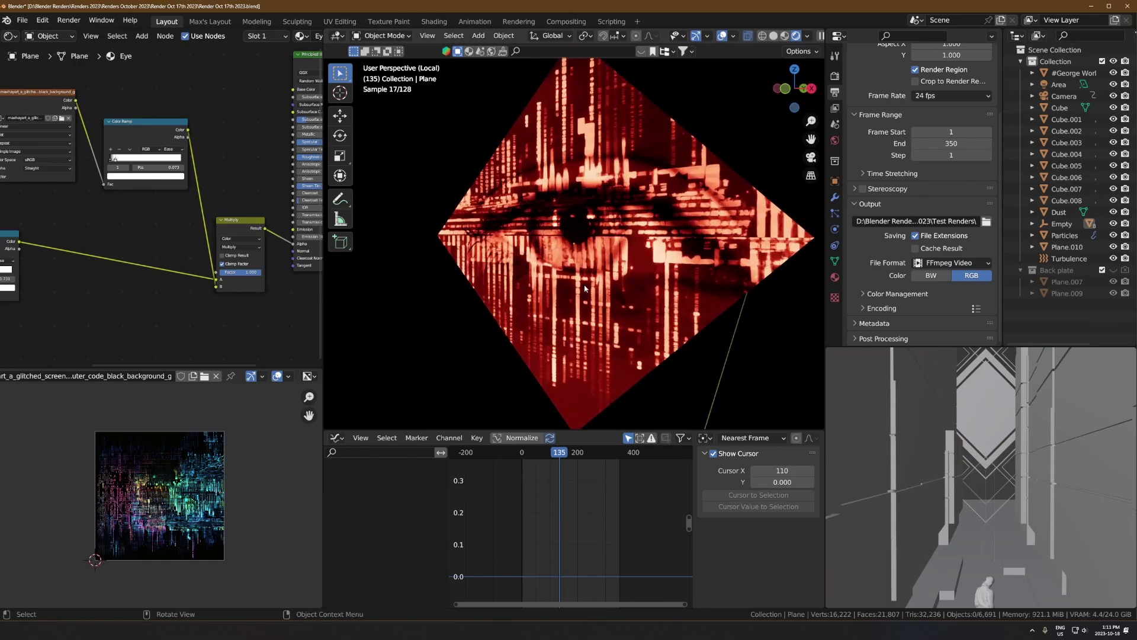
{"action": "key", "text": "space"}
{"action": "key", "text": "space"}
{"action": "left_click", "coordinate": [585, 289]}
- Move the black stop of the glitch texture's Color Ramp to about position 0.018
{"action": "scroll", "coordinate": [586, 289], "scroll_direction": "down", "scroll_amount": 1}
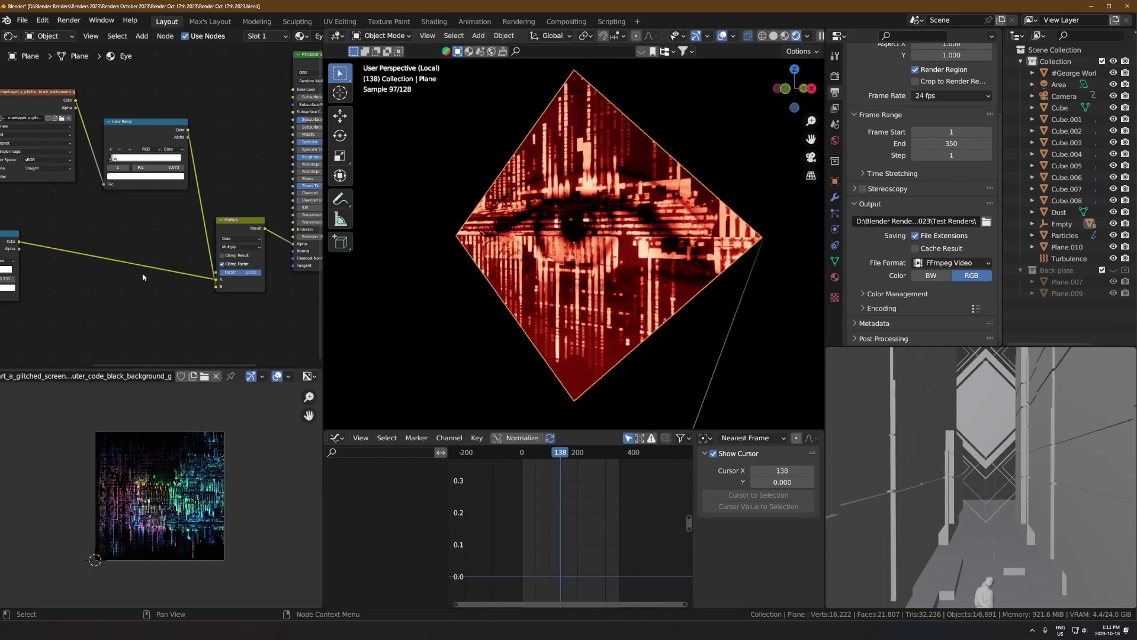
{"action": "middle_click_drag", "start_coordinate": [142, 278], "coordinate": [221, 272]}
{"action": "scroll", "coordinate": [189, 195], "scroll_direction": "up", "scroll_amount": 1}
{"action": "left_click", "coordinate": [192, 149]}
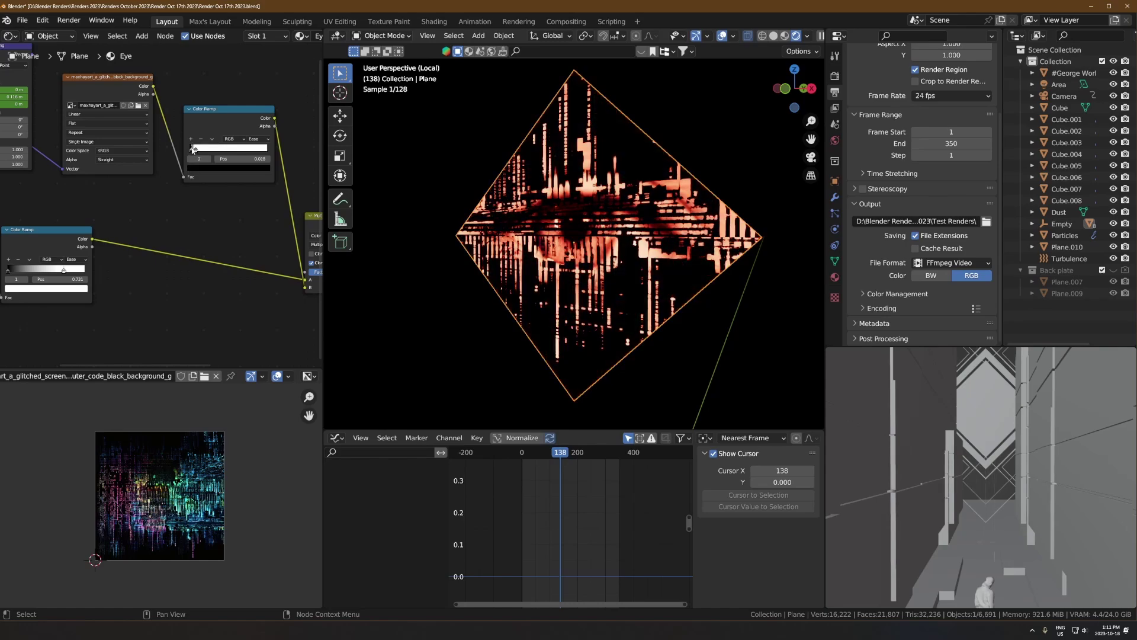
{"action": "left_click_drag", "start_coordinate": [193, 149], "coordinate": [193, 149]}
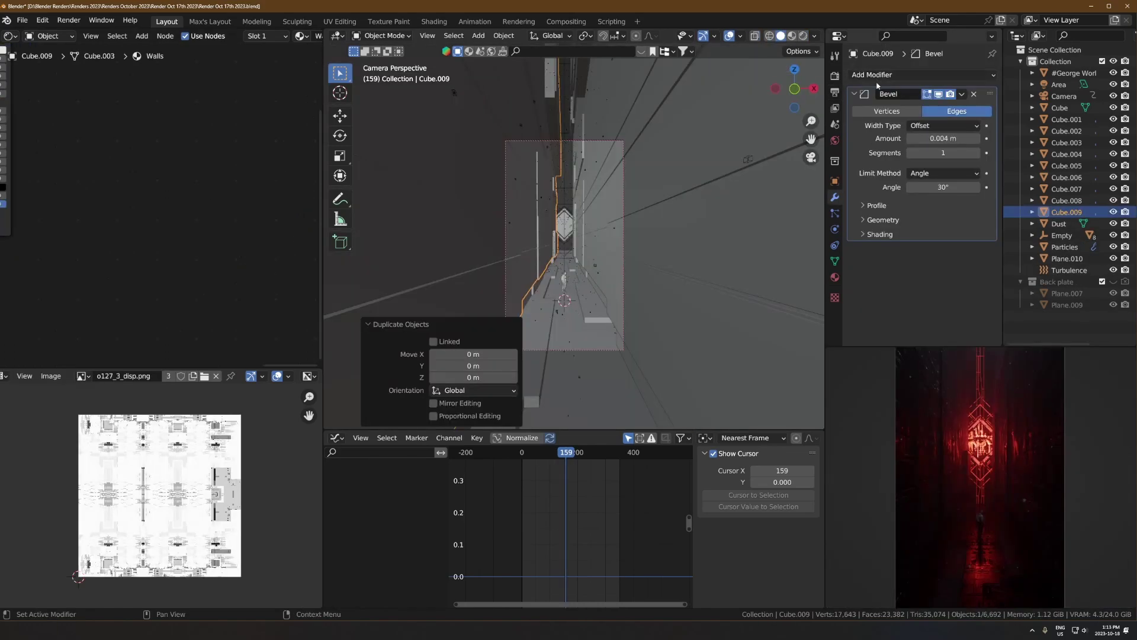
- Replace the duplicated left wall's Bevel modifier with a Wireframe modifier 0.0018 m thick, applying the object's scale
{"action": "left_click", "coordinate": [870, 74]}
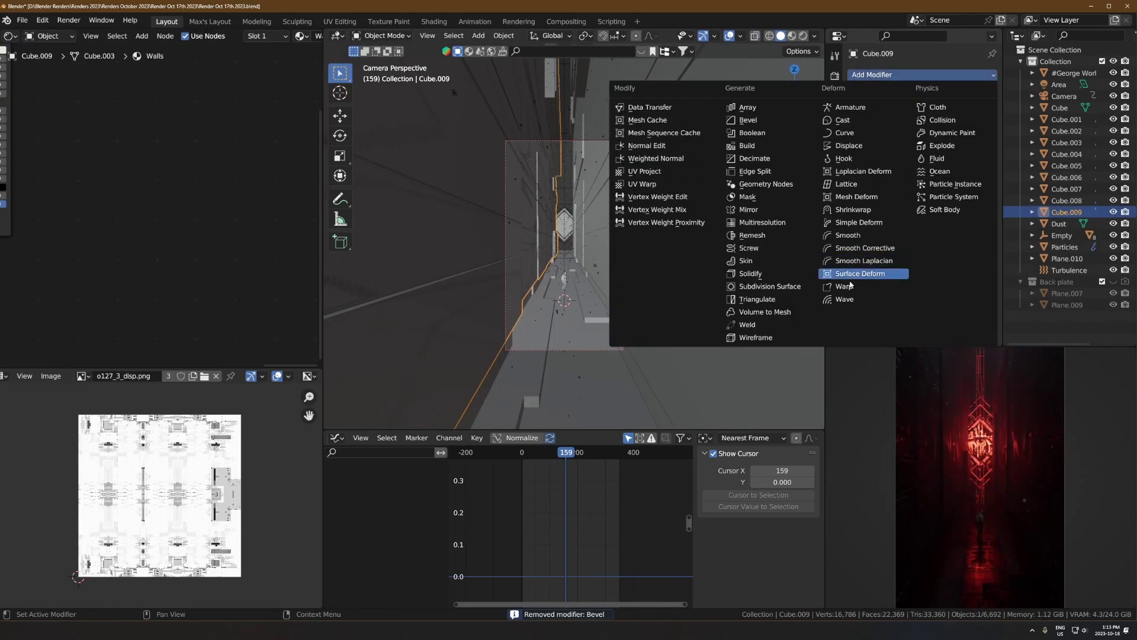
{"action": "left_click", "coordinate": [755, 337]}
{"action": "key", "text": "ctrl+a"}
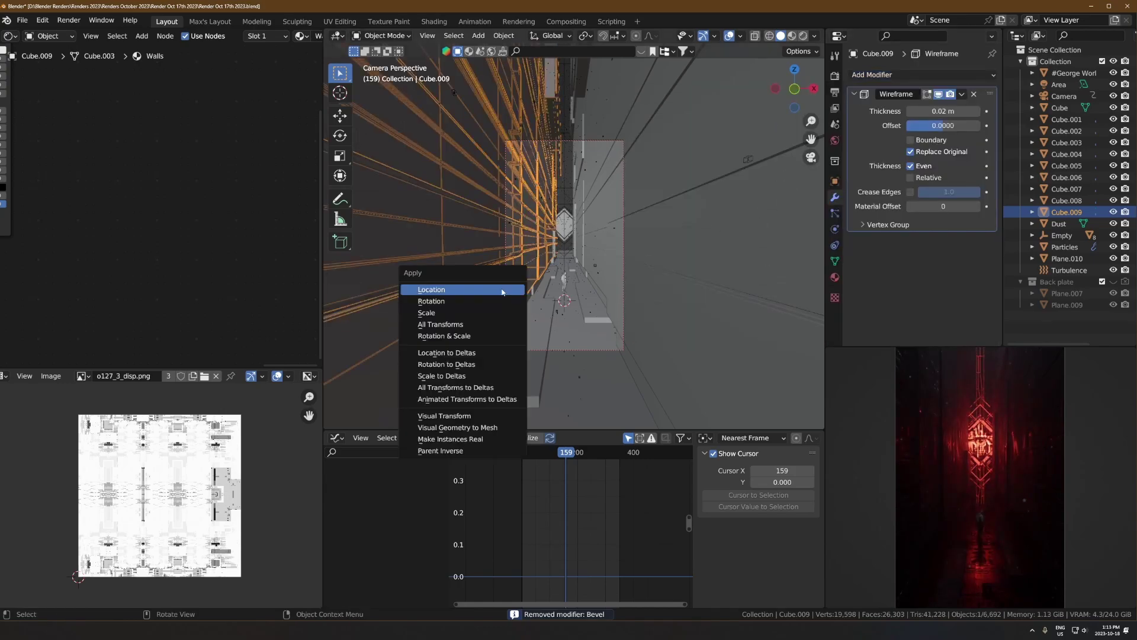
{"action": "left_click", "coordinate": [403, 313]}
{"action": "scroll", "coordinate": [552, 267], "scroll_direction": "up", "scroll_amount": 1}
{"action": "mouse_move", "coordinate": [945, 112]}
{"action": "left_mouse_down"}
{"action": "mouse_move", "coordinate": [909, 112]}
{"action": "mouse_move", "coordinate": [948, 111]}
{"action": "left_mouse_up"}
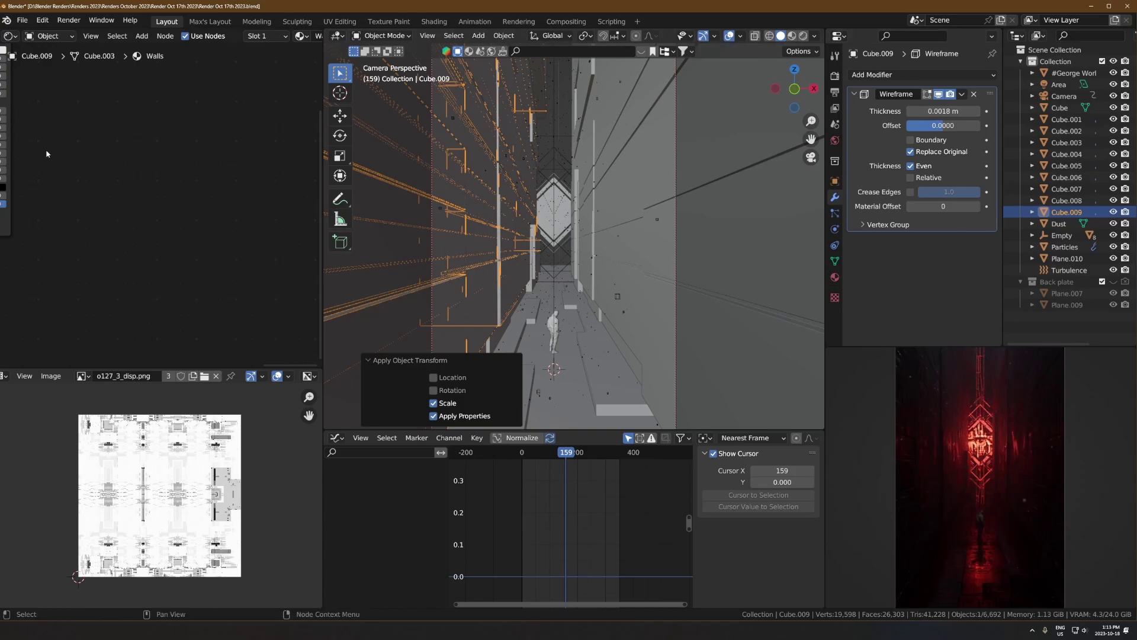
- Replace the Walls material on the duplicated wireframe wall with a new material
{"action": "middle_click_drag", "start_coordinate": [47, 154], "coordinate": [222, 176]}
{"action": "scroll", "coordinate": [269, 39], "scroll_direction": "down", "scroll_amount": 6}
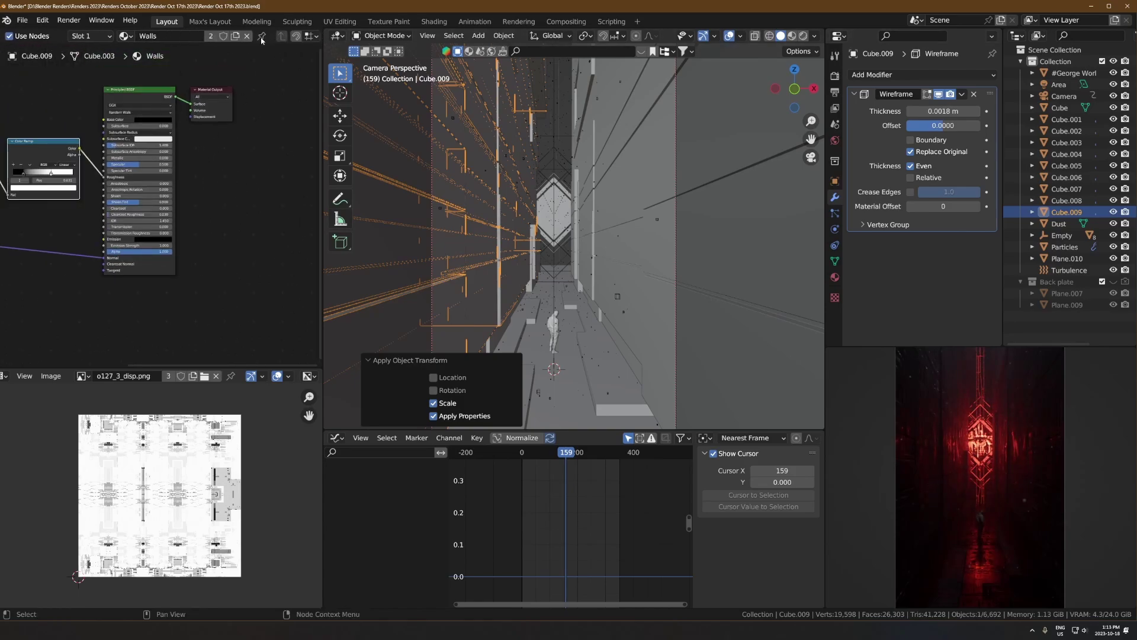
{"action": "left_click", "coordinate": [247, 36]}
{"action": "left_click", "coordinate": [190, 37]}
- Set the new material's Emission colour to light blue with hue 0.609, saturation 0.781 and value 0.932
{"action": "scroll", "coordinate": [154, 184], "scroll_direction": "up", "scroll_amount": 7}
{"action": "middle_click_drag", "start_coordinate": [141, 238], "coordinate": [288, 199]}
{"action": "scroll", "coordinate": [272, 210], "scroll_direction": "up", "scroll_amount": 2}
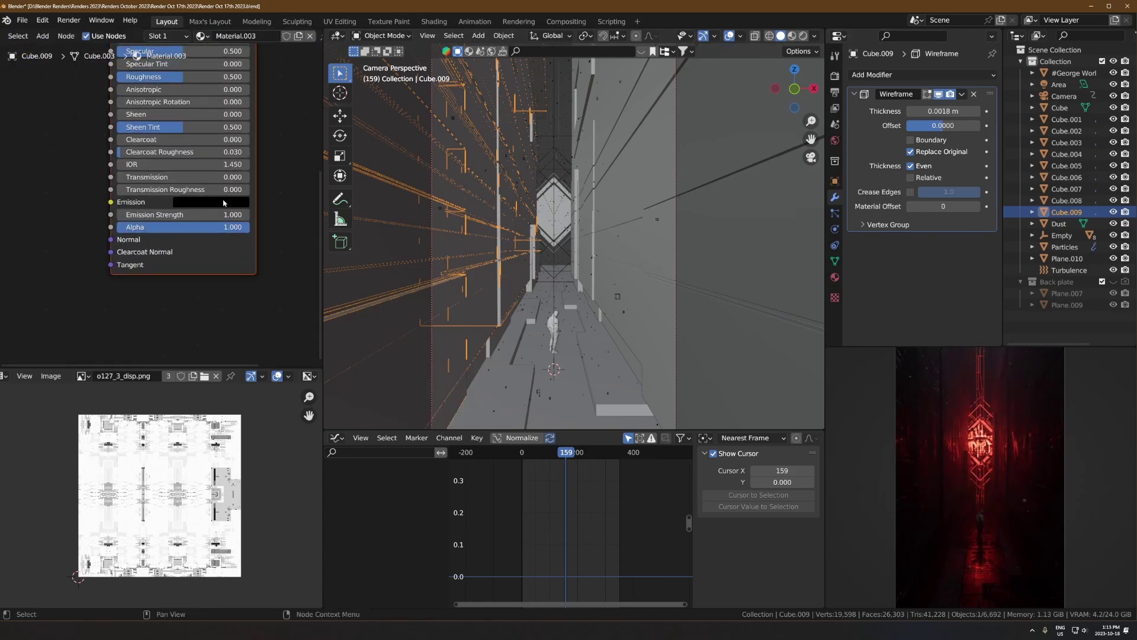
{"action": "left_click", "coordinate": [223, 203]}
{"action": "left_click", "coordinate": [273, 40]}
{"action": "left_click", "coordinate": [233, 60]}
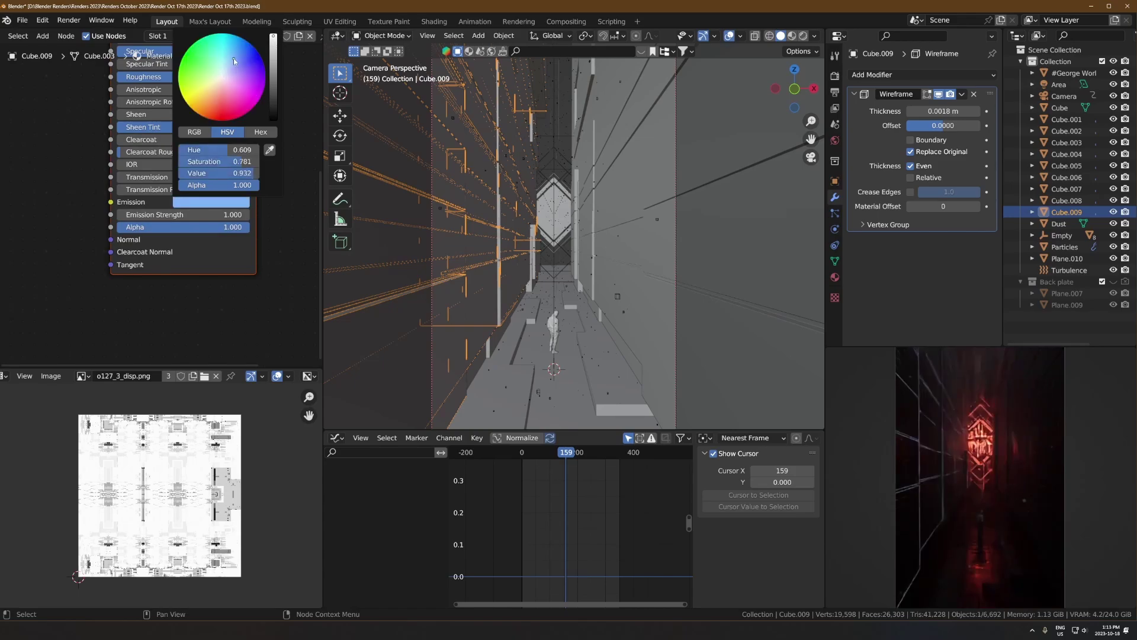
- Add a Noise Texture node and connect its Fac output to the Principled BSDF's Alpha input
{"action": "scroll", "coordinate": [158, 207], "scroll_direction": "up", "scroll_amount": 1}
{"action": "scroll", "coordinate": [184, 231], "scroll_direction": "up", "scroll_amount": 1}
{"action": "key", "text": "shift+a"}
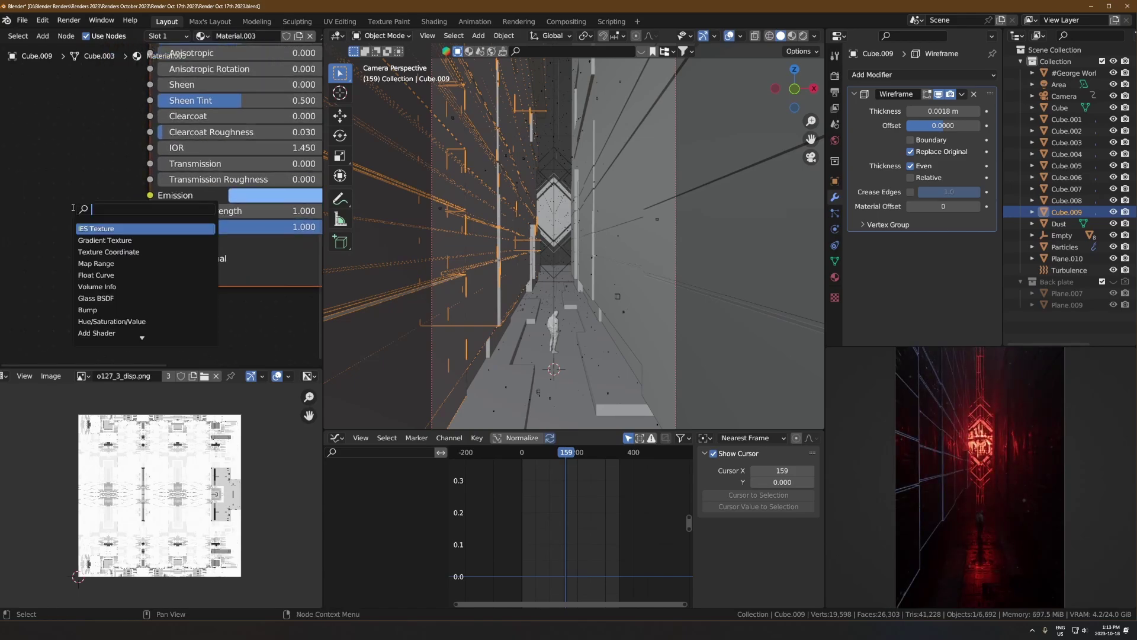
{"action": "type", "text": "noise"}
{"action": "key", "text": "Return"}
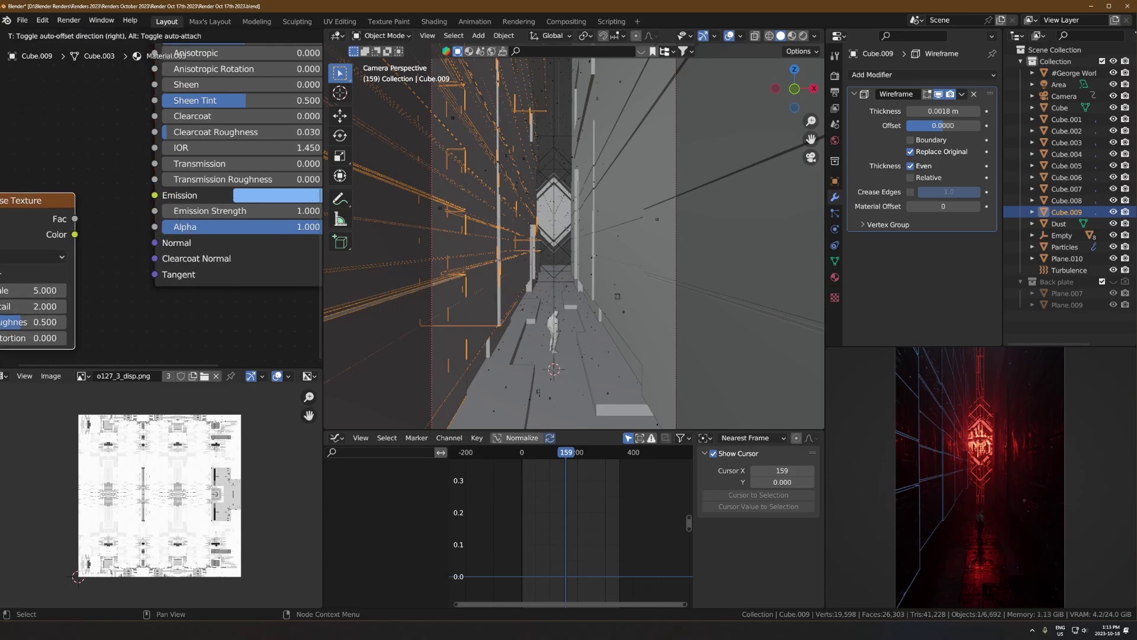
{"action": "left_click", "coordinate": [89, 221]}
{"action": "left_click_drag", "start_coordinate": [74, 219], "coordinate": [162, 225]}
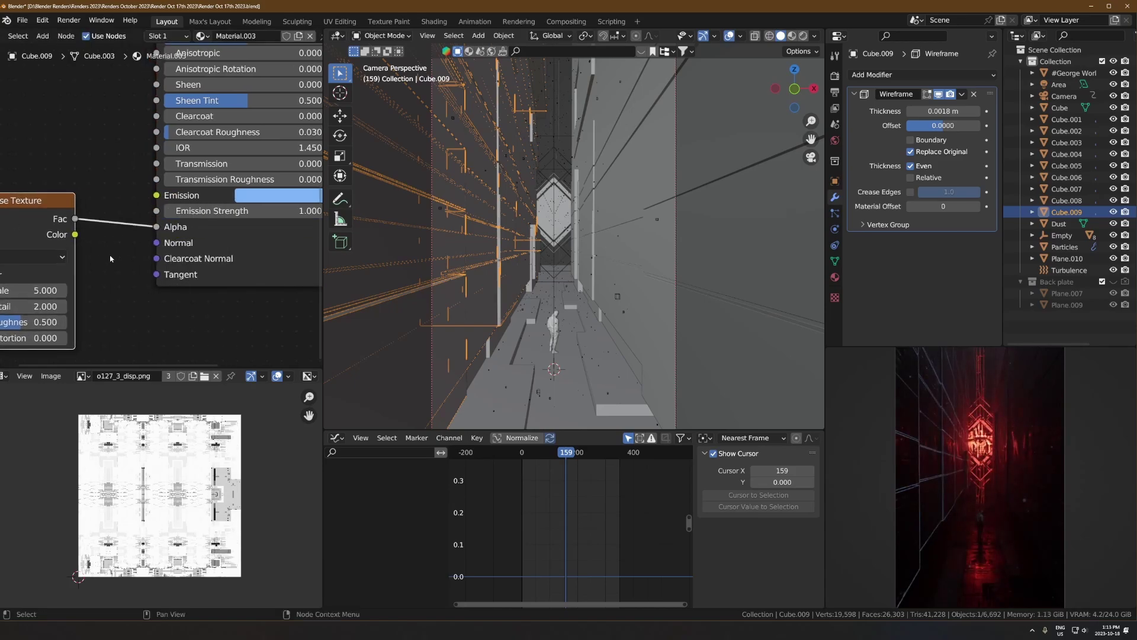
- Add Mapping and Texture Coordinate nodes to the Noise Texture and set the Mapping scale to -9.600 on all axes
{"action": "middle_click_drag", "start_coordinate": [98, 256], "coordinate": [135, 255]}
{"action": "left_click_drag", "start_coordinate": [89, 232], "coordinate": [15, 231]}
{"action": "scroll", "coordinate": [107, 231], "scroll_direction": "down", "scroll_amount": 2}
{"action": "middle_click_drag", "start_coordinate": [107, 231], "coordinate": [192, 236]}
{"action": "key", "text": "ctrl+t"}
{"action": "middle_click_drag", "start_coordinate": [45, 306], "coordinate": [176, 237]}
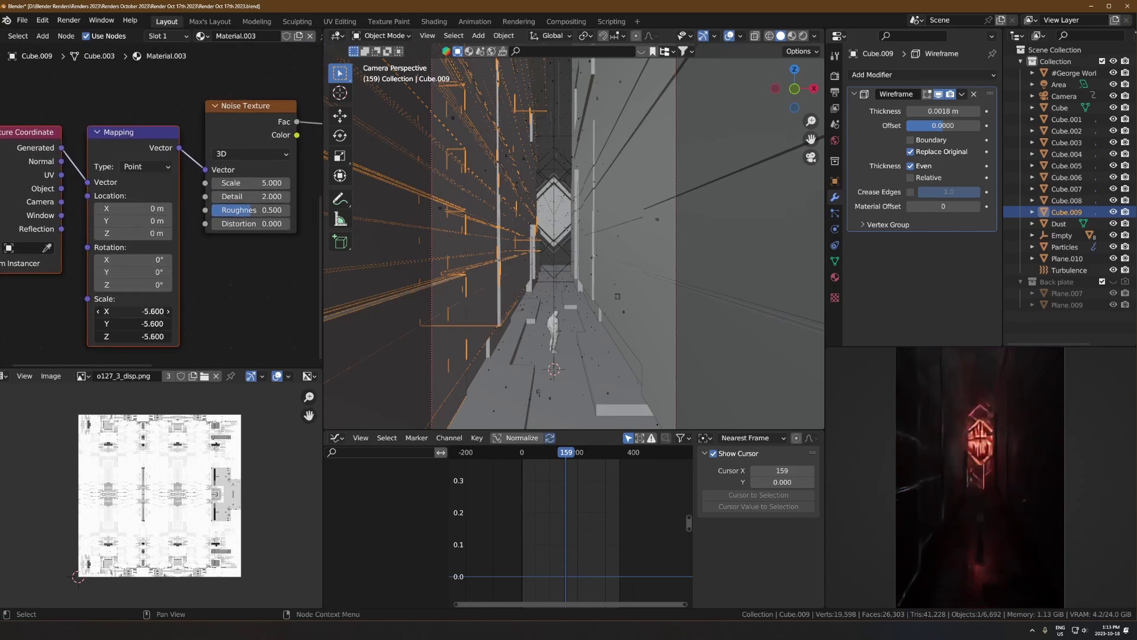
- Insert a Color Ramp after the wireframe material's Noise Texture and move its black stop towards the white end
{"action": "key", "text": "shift+a"}
{"action": "type", "text": "c"}
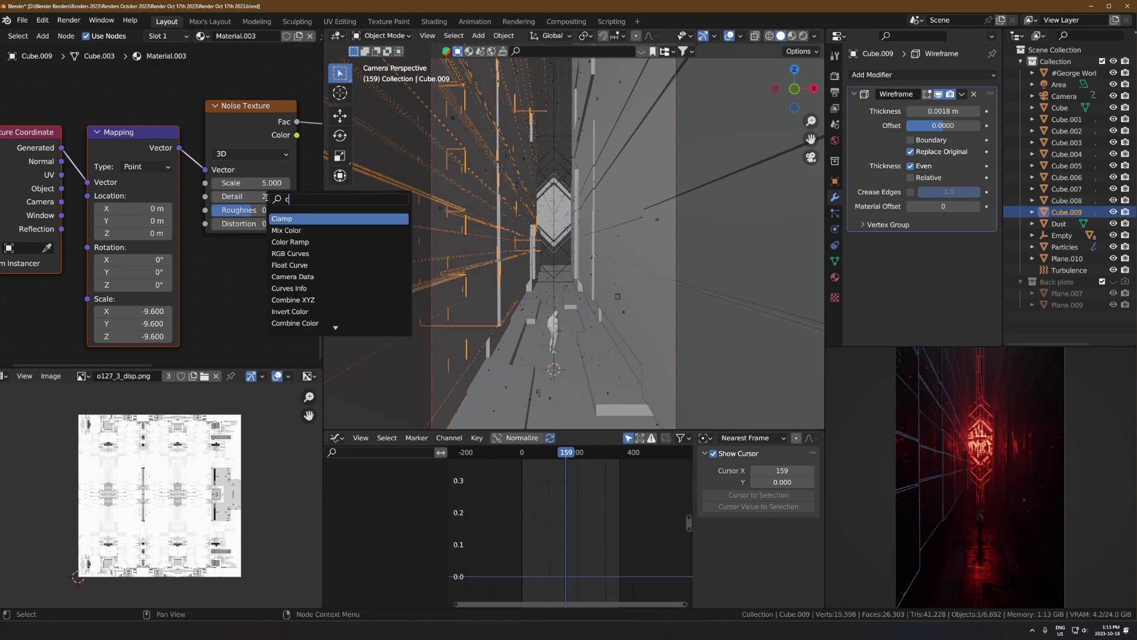
{"action": "type", "text": "ol"}
{"action": "left_click", "coordinate": [292, 229]}
{"action": "left_click", "coordinate": [289, 186]}
{"action": "middle_click_drag", "start_coordinate": [295, 211], "coordinate": [139, 240]}
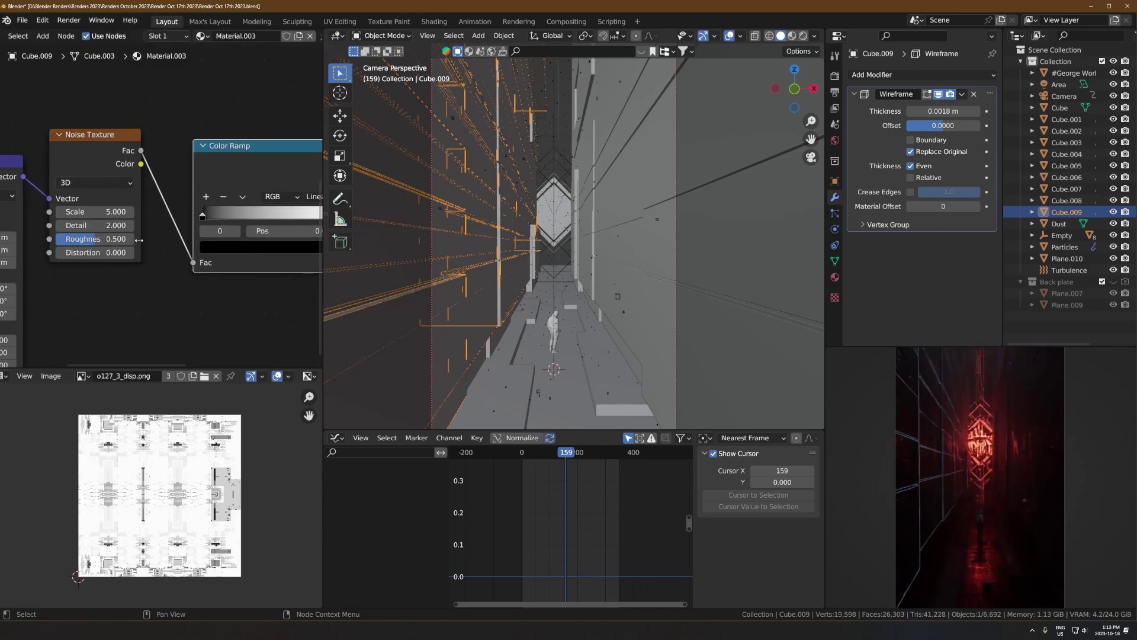
{"action": "left_click_drag", "start_coordinate": [206, 216], "coordinate": [256, 216]}
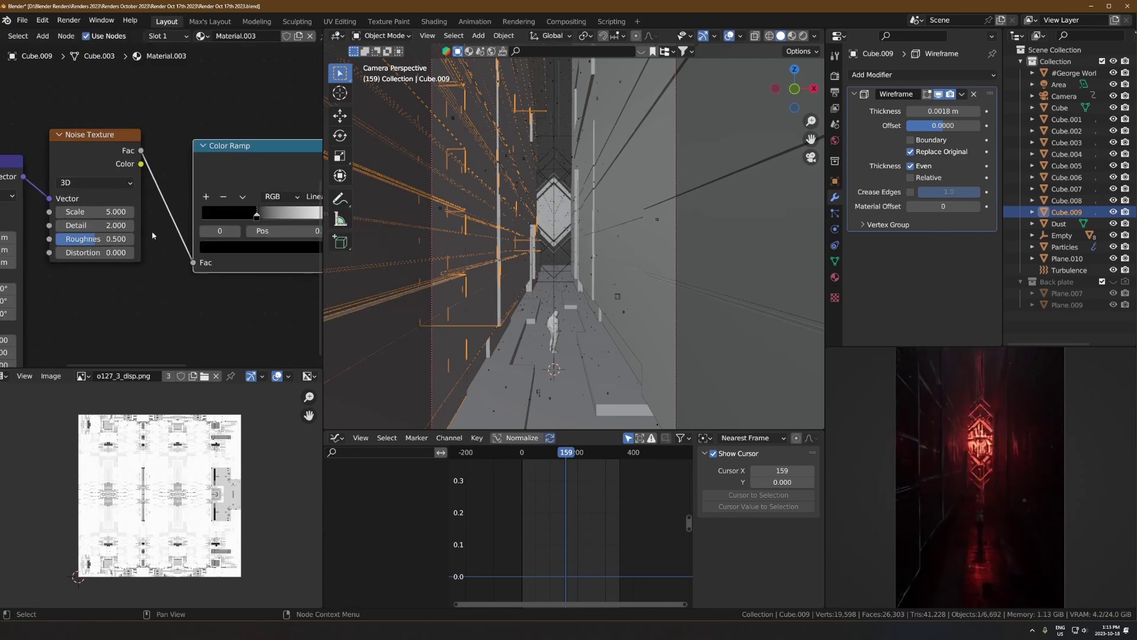
- Set the Noise Texture scale to 0.870 and keyframe the Mapping location's Y at -1.34 m on frame 350
{"action": "left_click_drag", "start_coordinate": [123, 212], "coordinate": [86, 212], "text": "shift"}
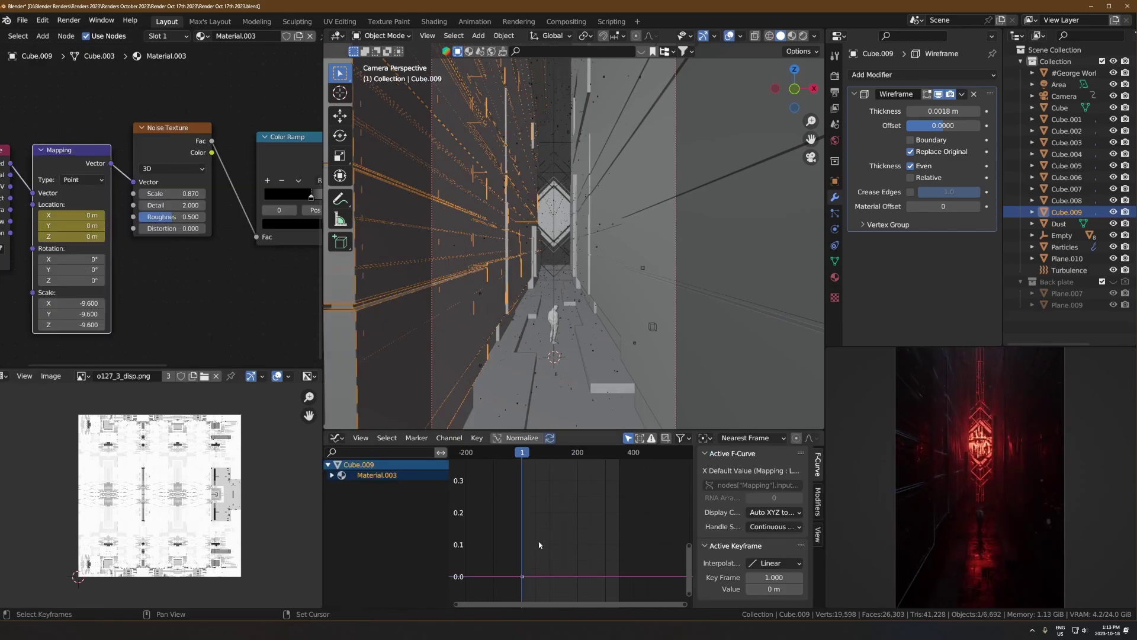
{"action": "key", "text": "shift+Right"}
{"action": "scroll", "coordinate": [195, 268], "scroll_direction": "up", "scroll_amount": 3}
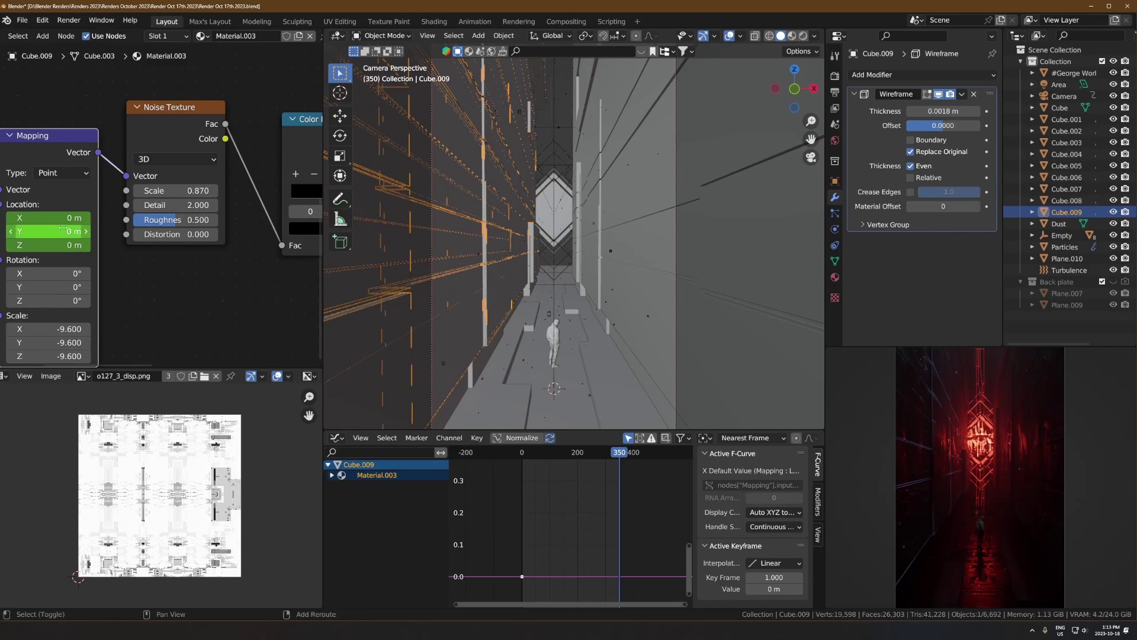
{"action": "left_click_drag", "start_coordinate": [48, 232], "coordinate": [39, 231], "text": "shift"}
{"action": "key", "text": "i"}
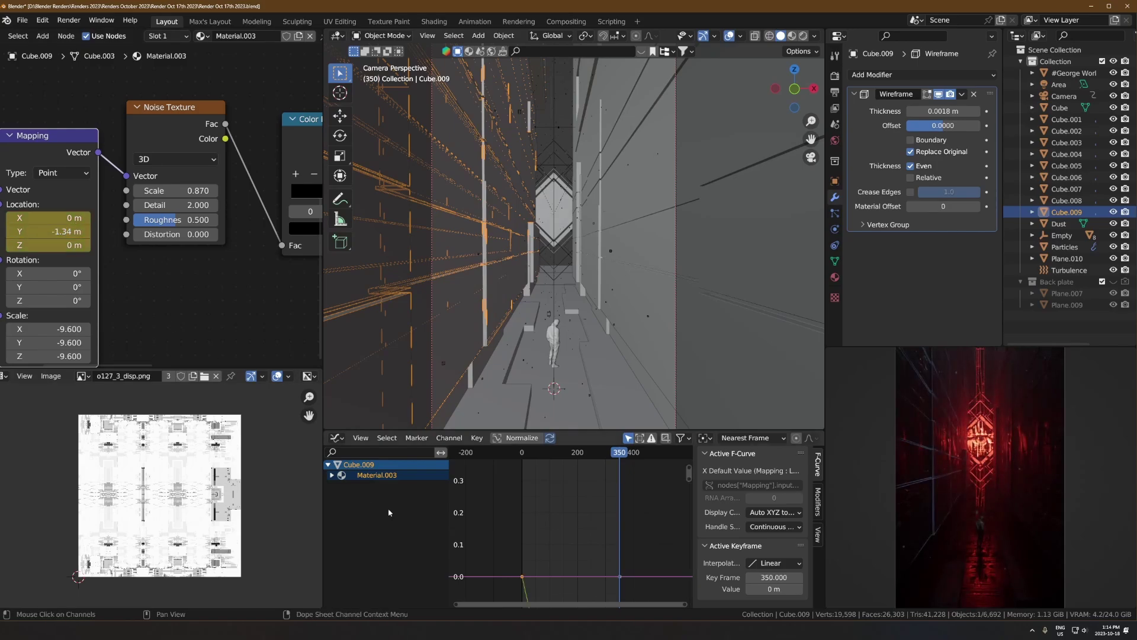
- Isolate the duplicated wireframe wall in local view and switch the camera preview to solid shading
{"action": "key", "text": "space"}
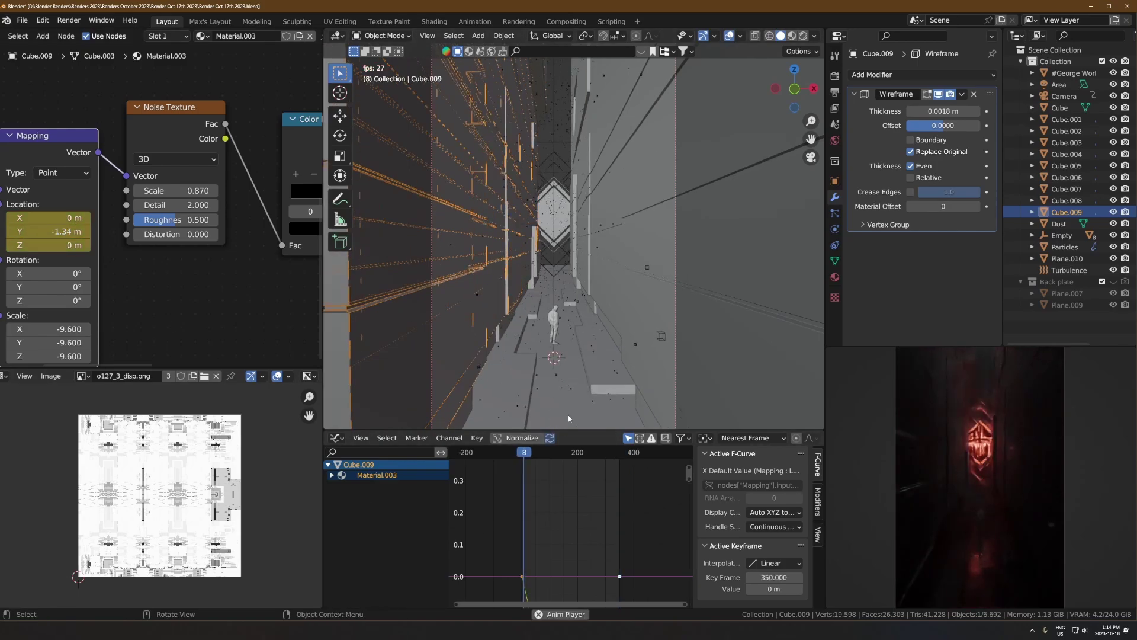
{"action": "key", "text": "KP_Divide"}
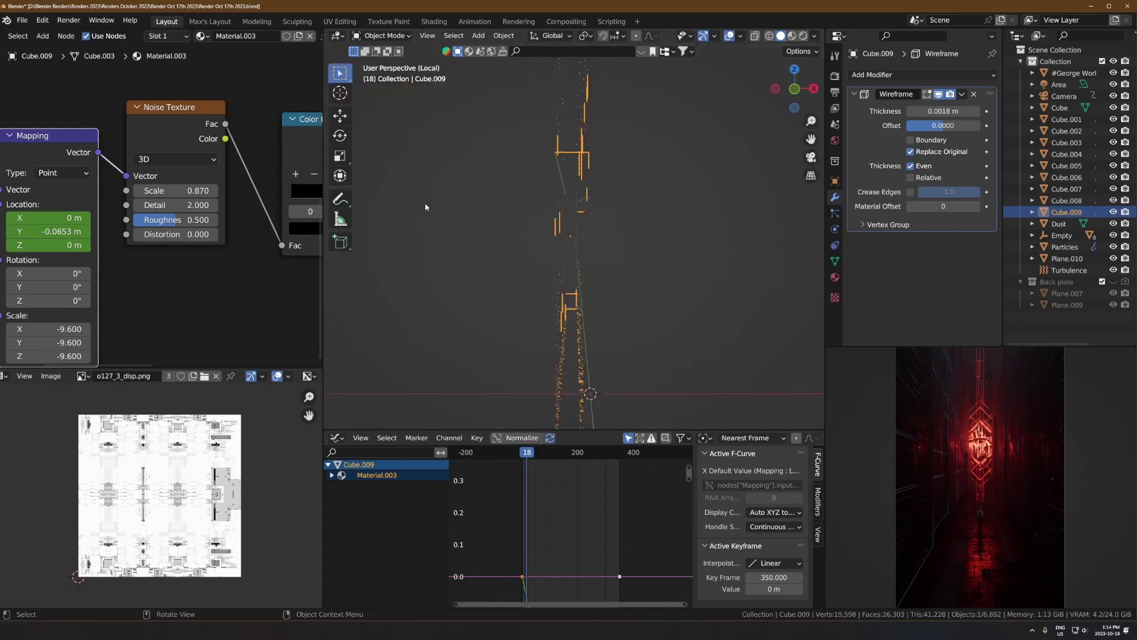
{"action": "key", "text": "z"}
{"action": "left_click", "coordinate": [1052, 437]}
- Play the animation on the isolated wall and show it in rendered shading to examine the noise pattern
{"action": "middle_click_drag", "start_coordinate": [691, 350], "coordinate": [524, 259]}
{"action": "key", "text": "space"}
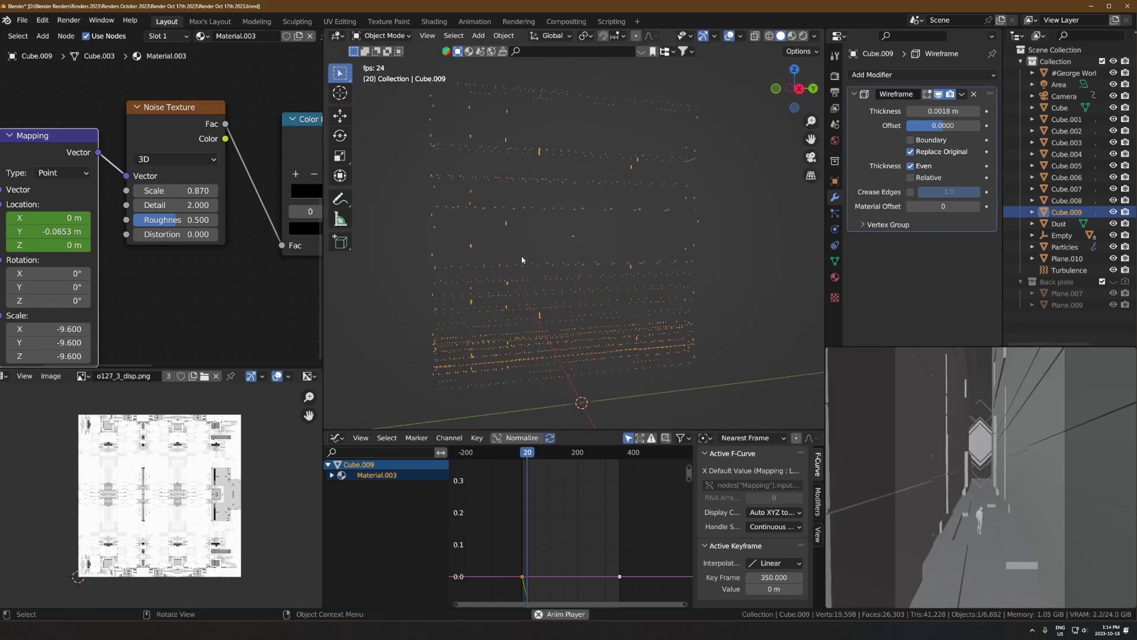
{"action": "scroll", "coordinate": [582, 267], "scroll_direction": "up", "scroll_amount": 4}
{"action": "key", "text": "space"}
{"action": "key", "text": "z"}
{"action": "left_click", "coordinate": [581, 209]}
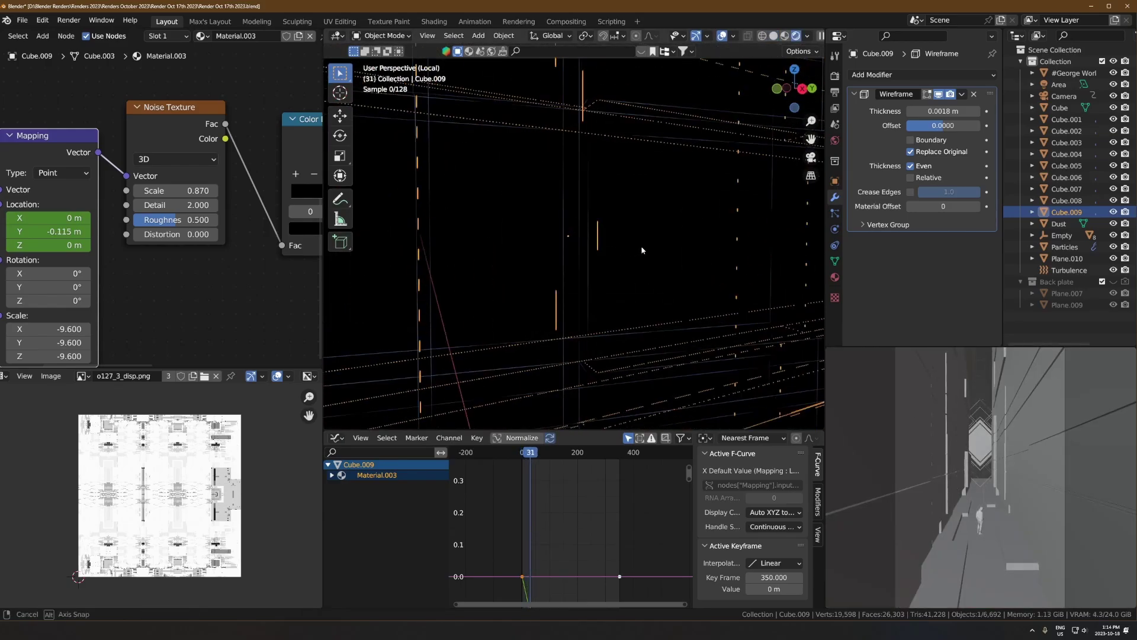
- Apply the wireframe wall's scale and set its Wireframe modifier thickness to 0.0103 m
{"action": "left_click", "coordinate": [647, 274]}
{"action": "left_click", "coordinate": [609, 248]}
{"action": "key", "text": "ctrl+a"}
{"action": "key", "text": "s"}
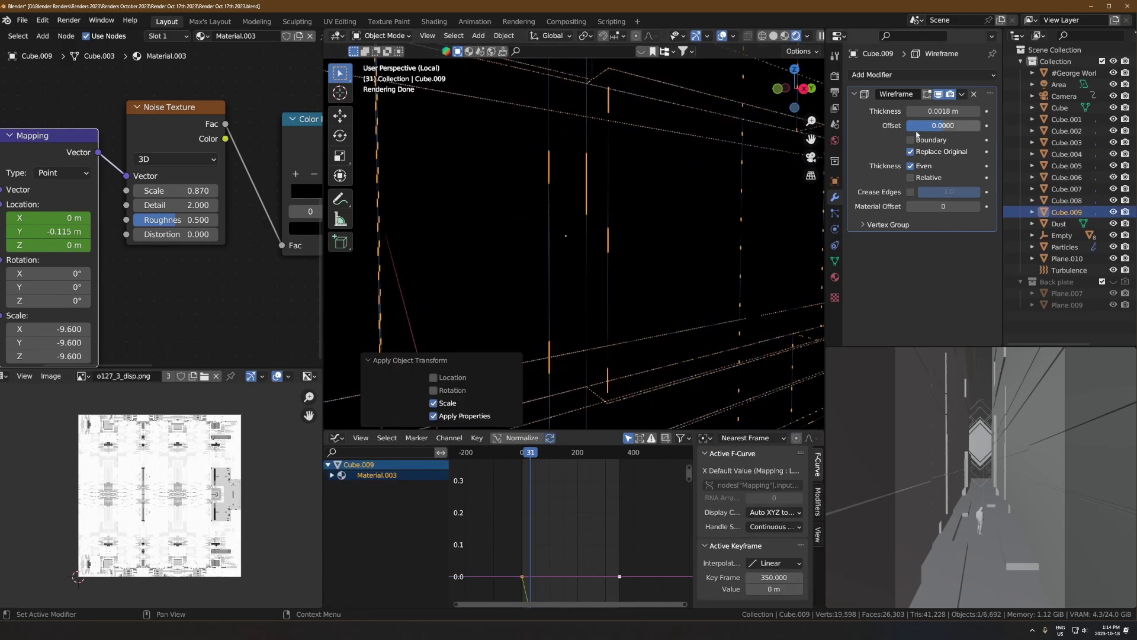
{"action": "left_click_drag", "start_coordinate": [936, 110], "coordinate": [981, 111]}
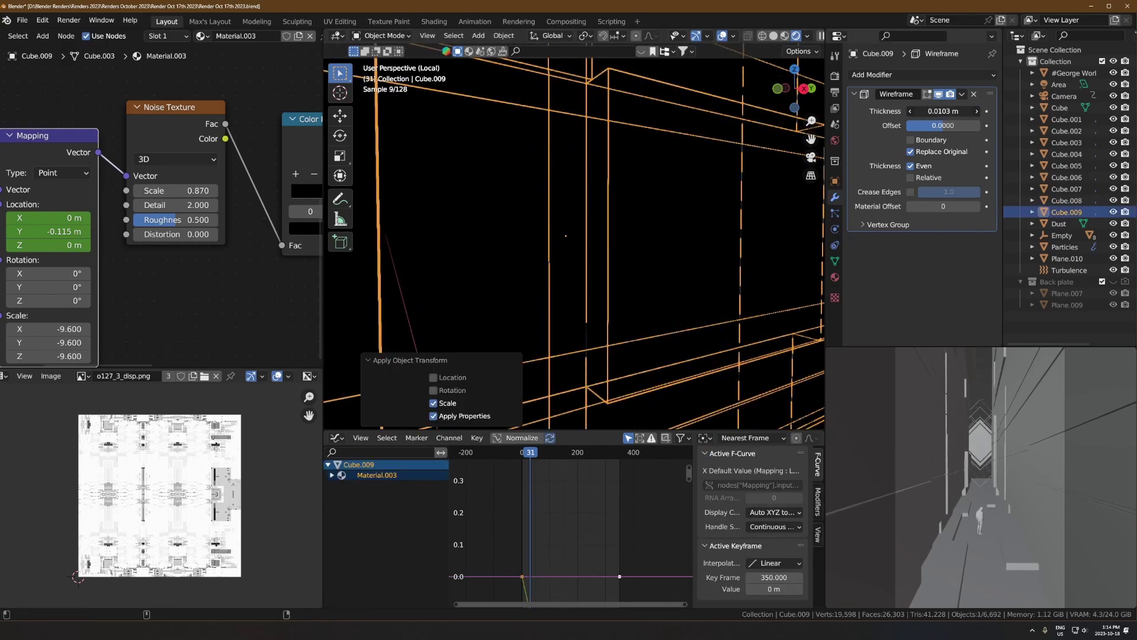
- Deselect the wall and play the animation to review the thicker wireframe lines
{"action": "left_click", "coordinate": [660, 283]}
{"action": "key", "text": "space"}
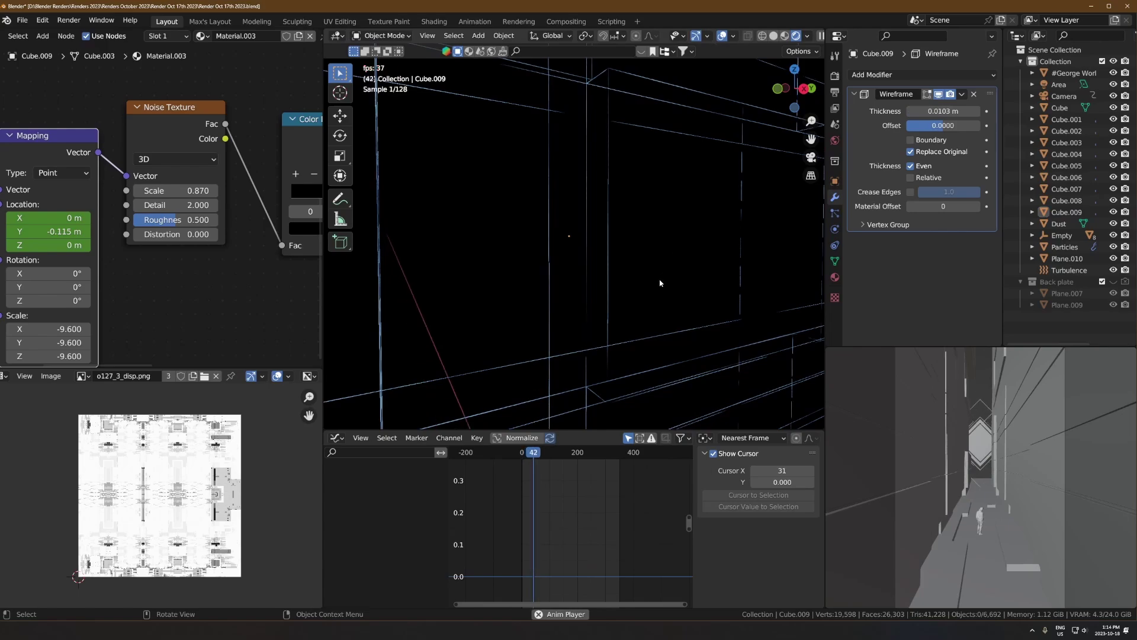
{"action": "middle_click_drag", "start_coordinate": [660, 283], "coordinate": [630, 279]}
{"action": "key", "text": "space"}
- Return the wall view to solid shading and turn off Auto Refresh on the eye plane's movie texture node
{"action": "key", "text": "z"}
{"action": "left_click", "coordinate": [977, 444]}
{"action": "scroll", "coordinate": [212, 232], "scroll_direction": "down", "scroll_amount": 1}
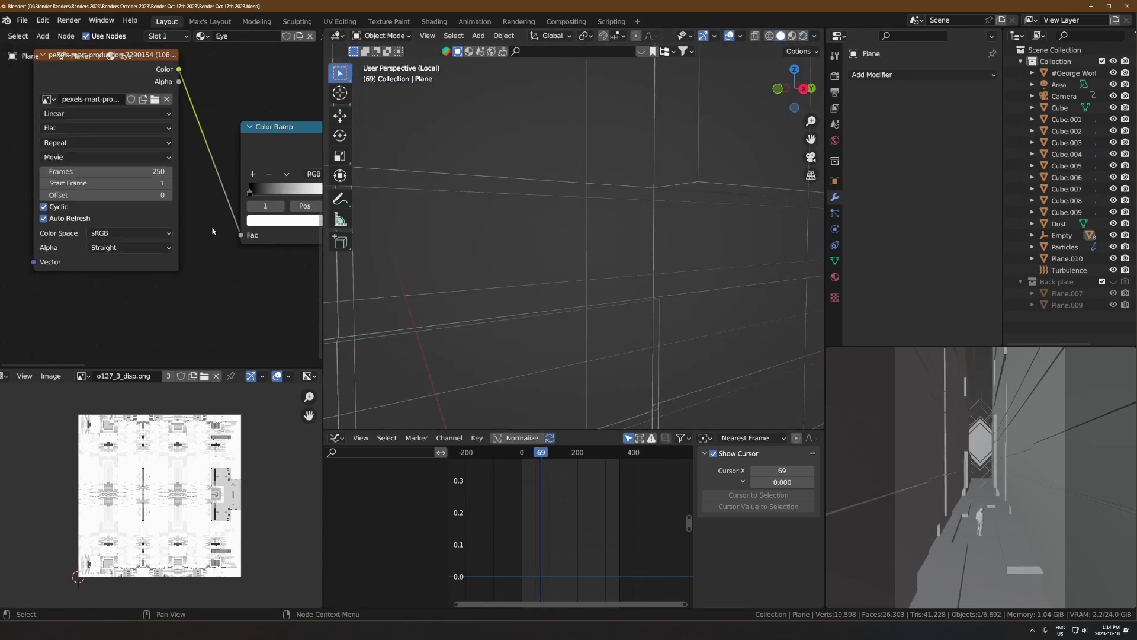
{"action": "scroll", "coordinate": [178, 240], "scroll_direction": "down", "scroll_amount": 2}
{"action": "left_click", "coordinate": [117, 102]}
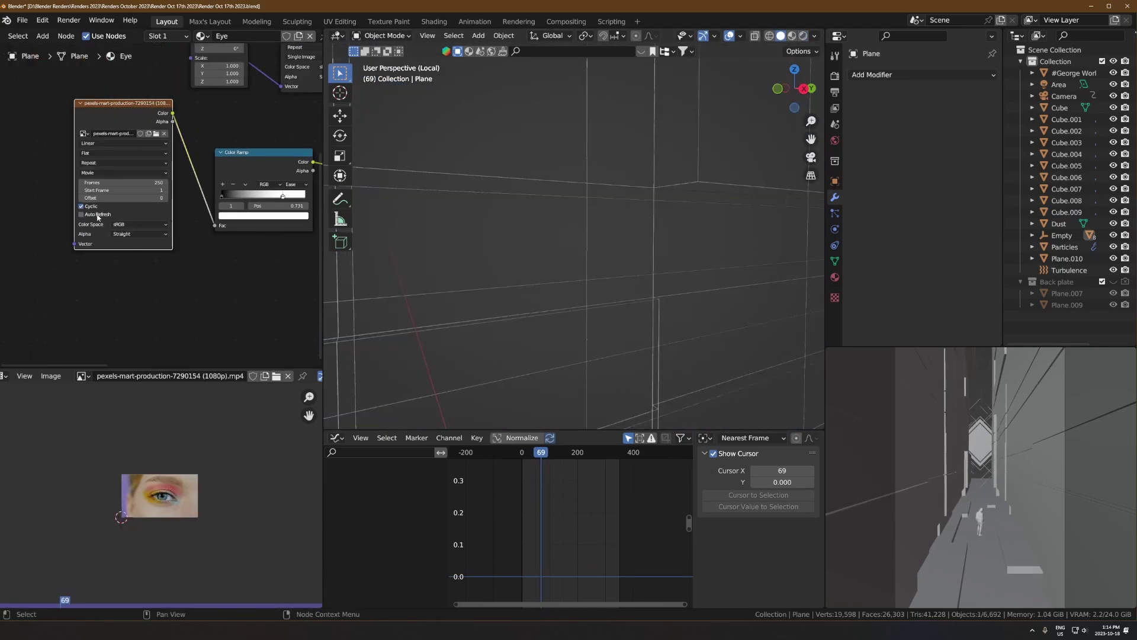
{"action": "key", "text": "n"}
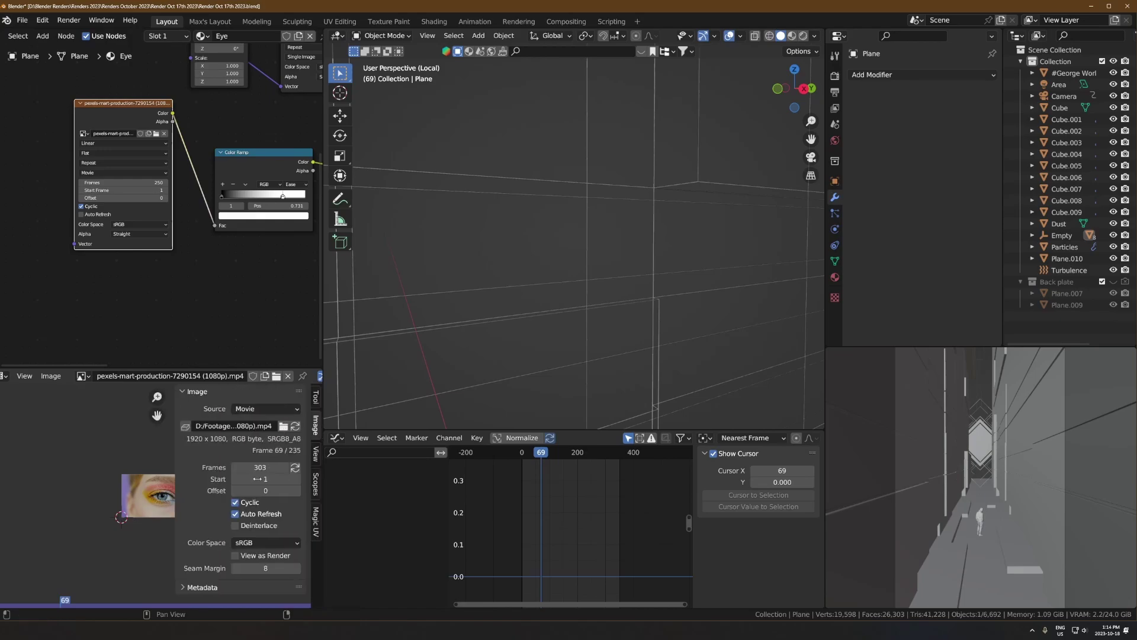
{"action": "key", "text": "n"}
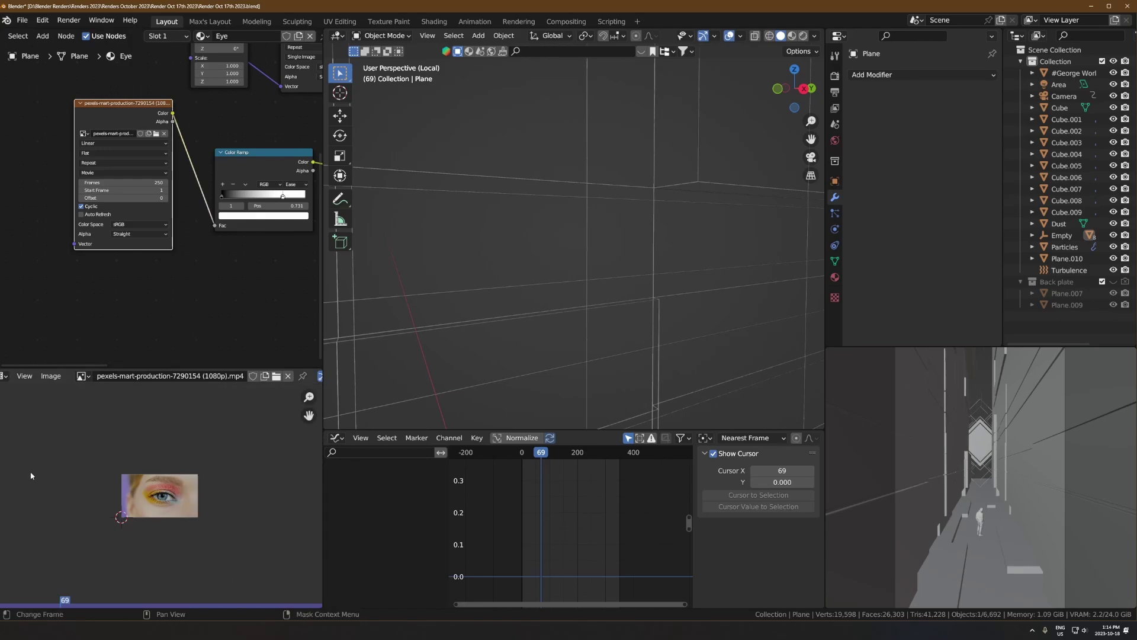
- Play the animation again with the isolated wall in rendered shading to check playback
{"action": "key", "text": "space"}
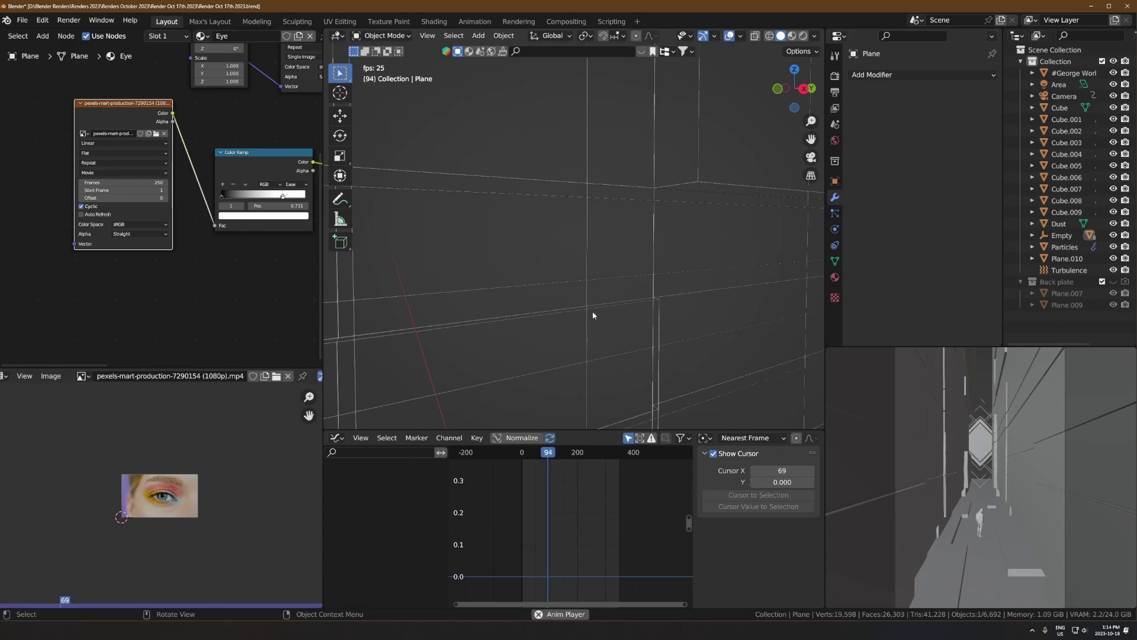
{"action": "key", "text": "z"}
{"action": "left_click", "coordinate": [604, 258]}
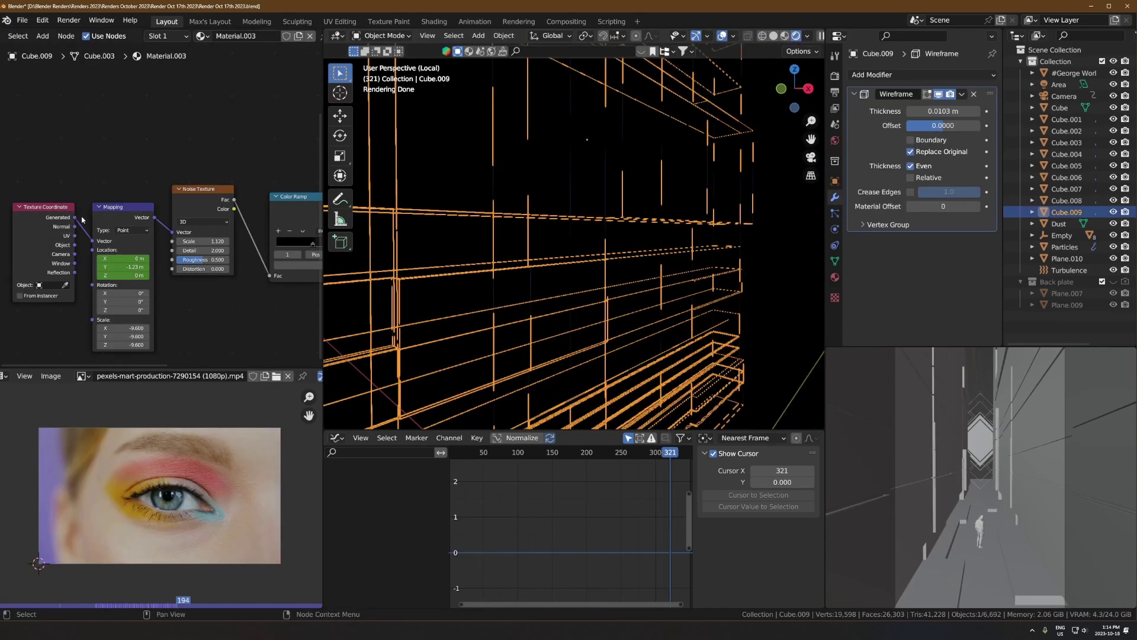
- Lower the Mapping location's Y keyframe at frame 350 by about 2.85 to speed up the noise, and play the result
{"action": "key", "text": "Home"}
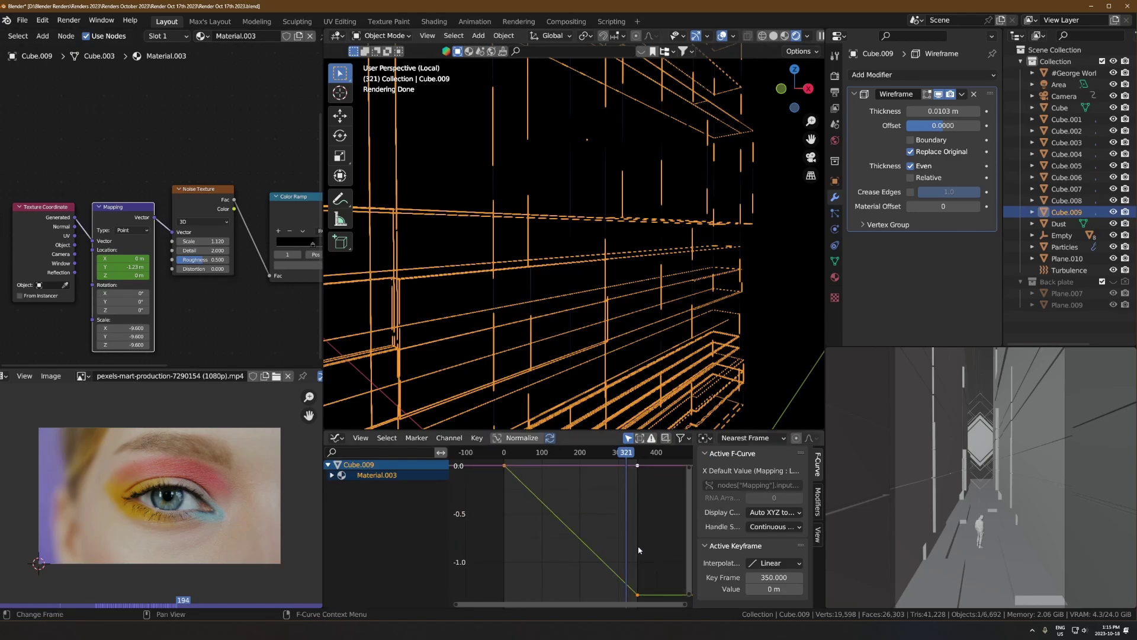
{"action": "left_click_drag", "start_coordinate": [656, 601], "coordinate": [627, 539]}
{"action": "middle_click_drag", "start_coordinate": [629, 521], "coordinate": [616, 570], "text": "ctrl"}
{"action": "key", "text": "g"}
{"action": "key", "text": "y"}
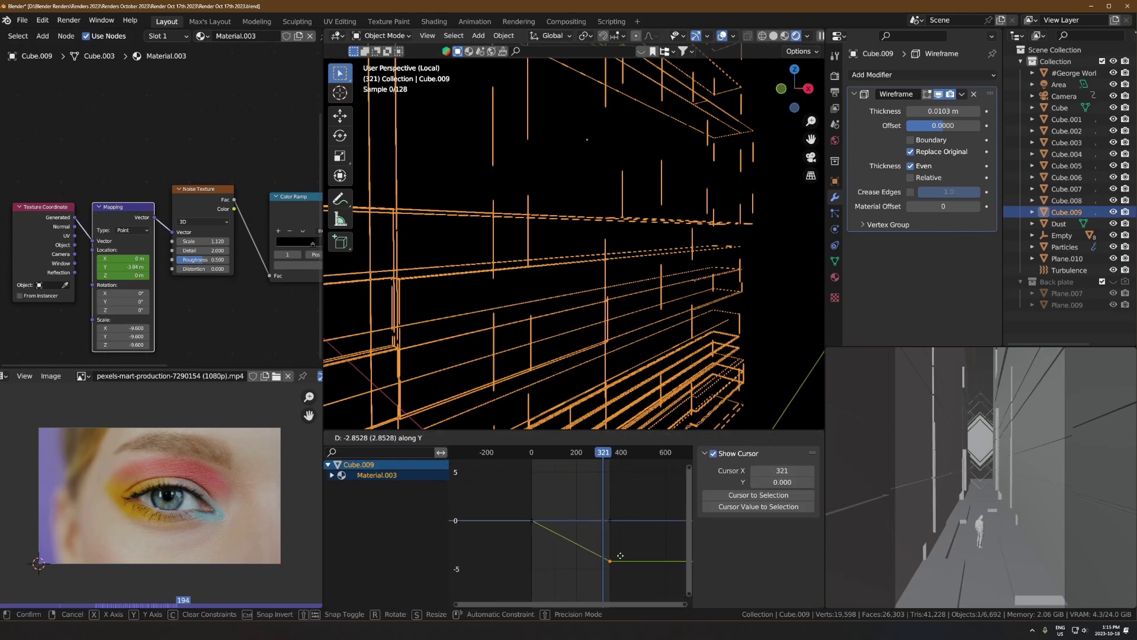
{"action": "left_click", "coordinate": [618, 554]}
{"action": "key", "text": "space"}
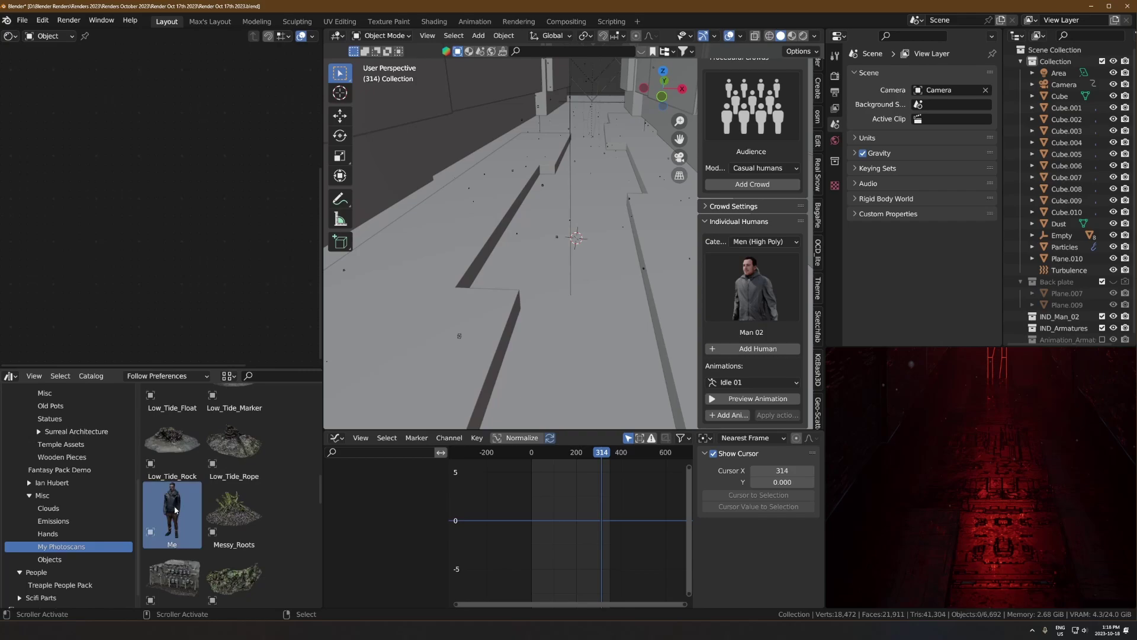
- Place the Me photoscan asset from My Photoscans on the corridor floor
{"action": "left_click_drag", "start_coordinate": [171, 512], "coordinate": [586, 235]}
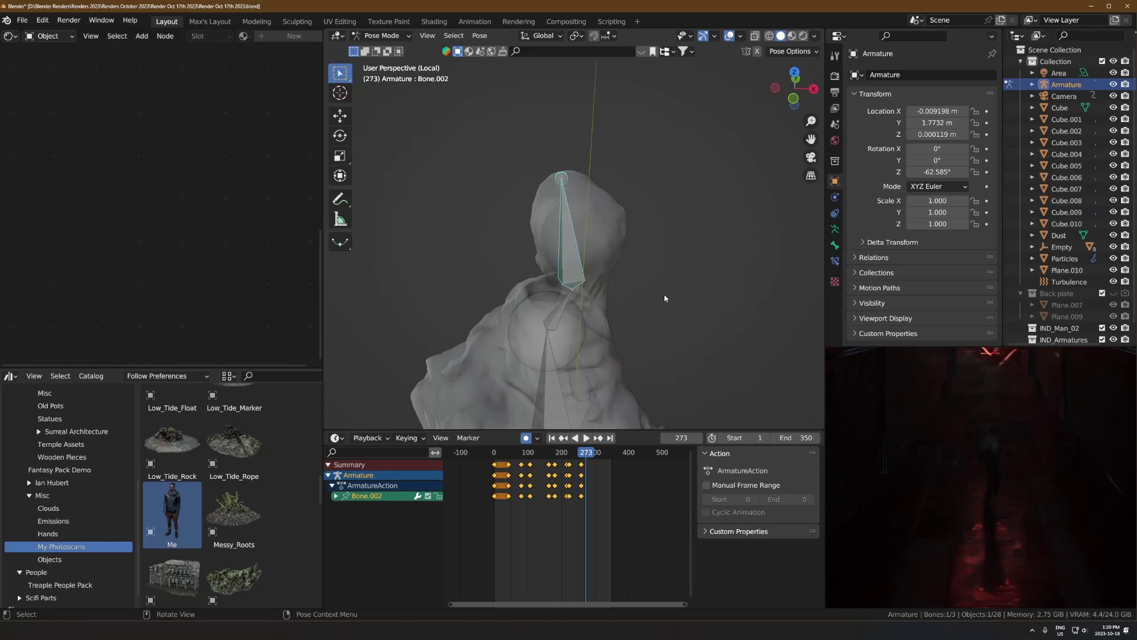
- Keyframe head bone rotations at frames 273 and 309, turning it -46.9° about Z at 309, and rotate it again further along the timeline
{"action": "key", "text": "r"}
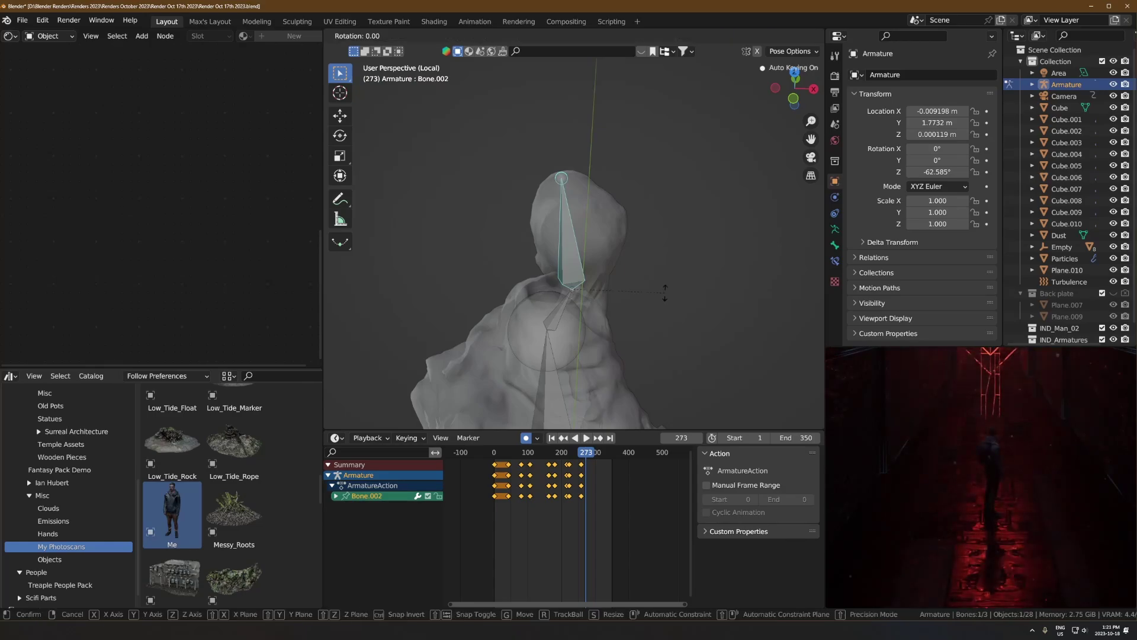
{"action": "left_click", "coordinate": [654, 355]}
{"action": "left_click", "coordinate": [598, 452]}
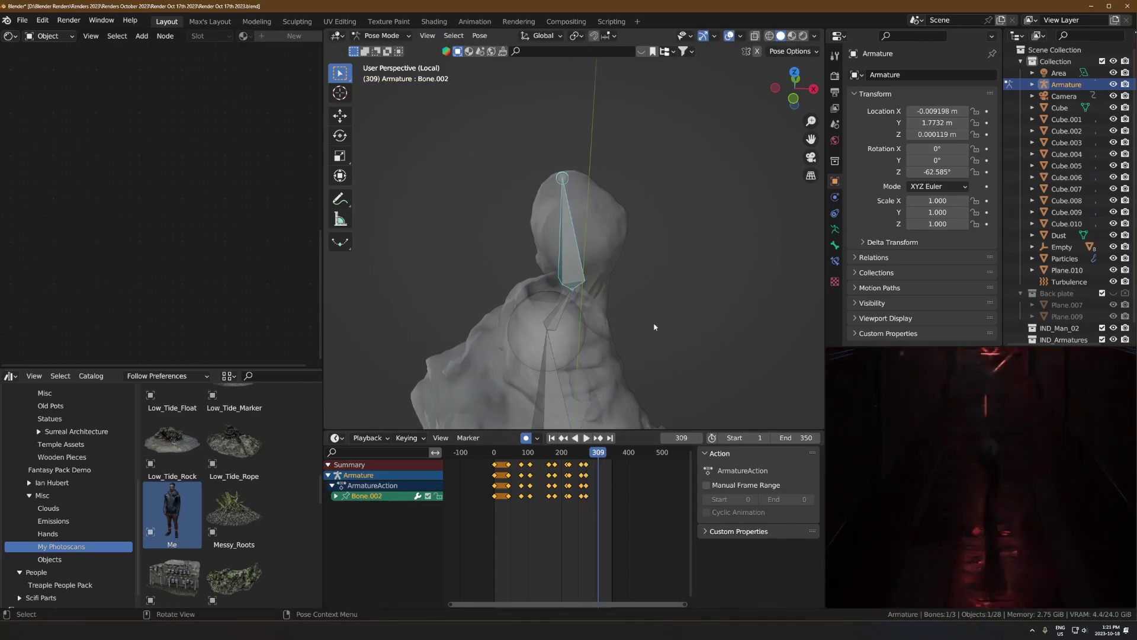
{"action": "key", "text": "r"}
{"action": "key", "text": "z"}
{"action": "left_click", "coordinate": [649, 371]}
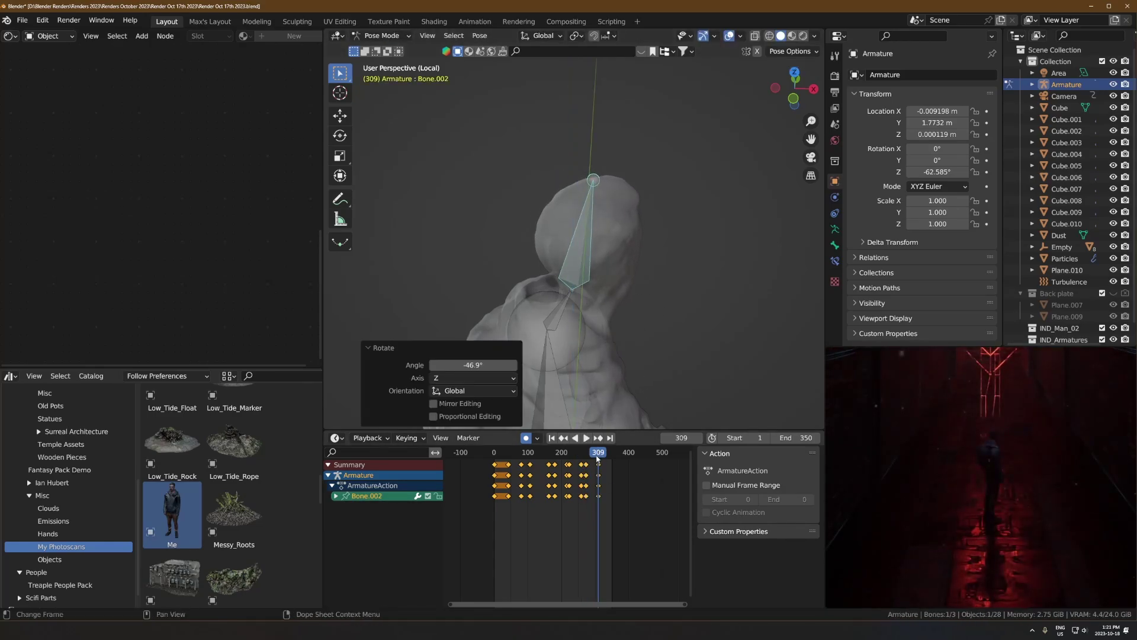
{"action": "scroll", "coordinate": [664, 349], "scroll_direction": "down", "scroll_amount": 10, "text": "alt"}
{"action": "key", "text": "r"}
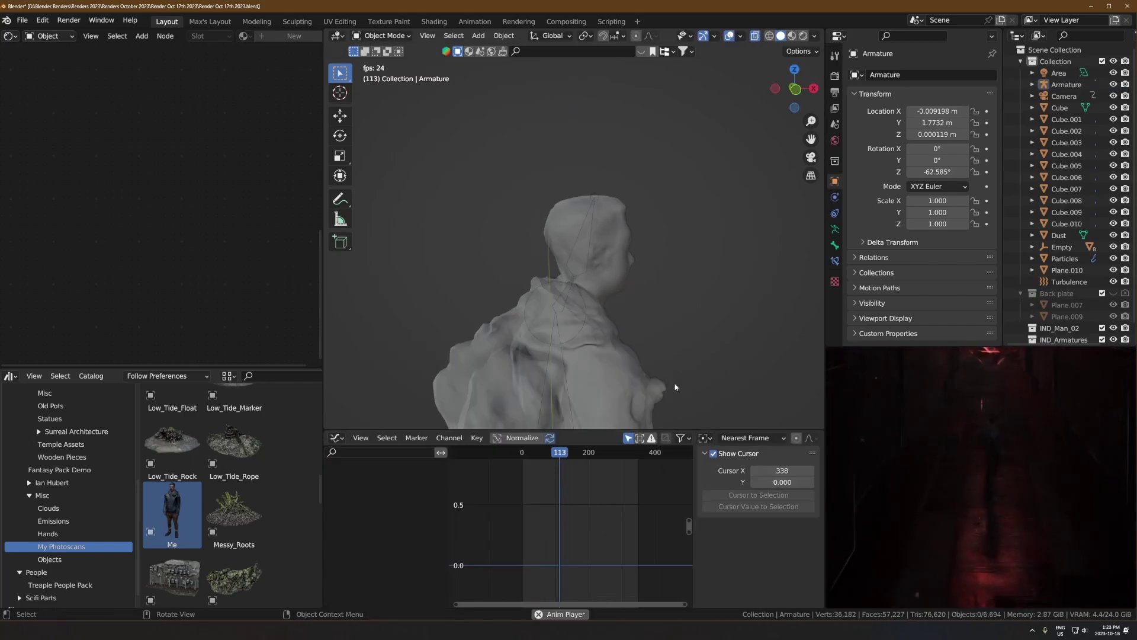
- Turn off X-ray display on the isolated figure and toggle Pose Mode for its armature
{"action": "middle_click_drag", "start_coordinate": [691, 343], "coordinate": [610, 360]}
{"action": "key", "text": "alt+z"}
{"action": "scroll", "coordinate": [564, 327], "scroll_direction": "down", "scroll_amount": 2}
{"action": "key", "text": "ctrl+Tab"}
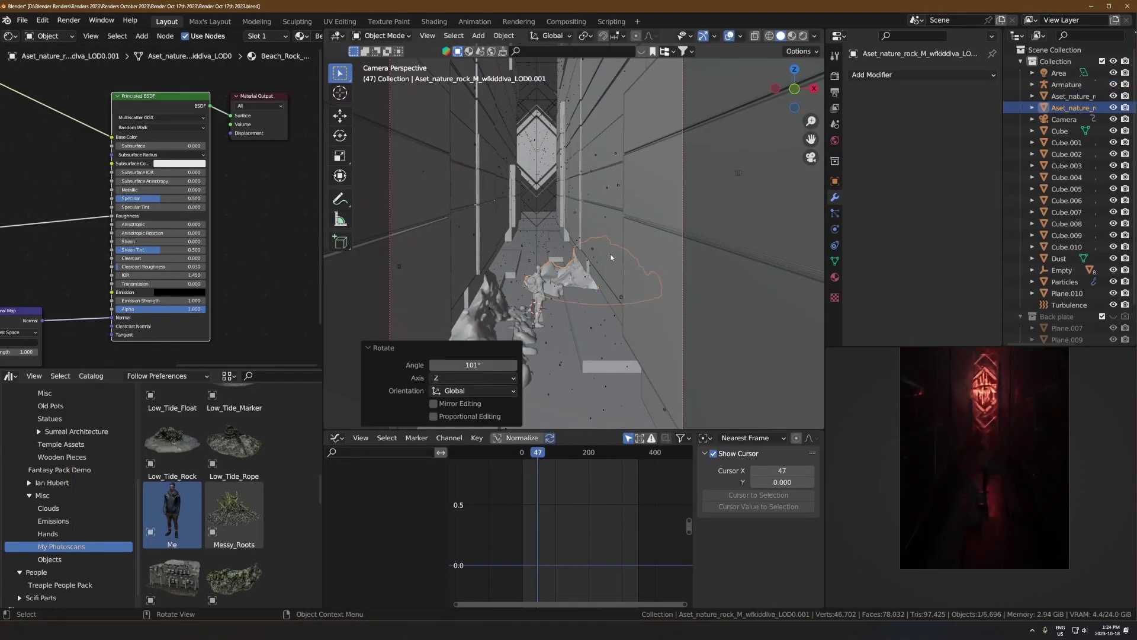
- Move the duplicated rock about 0.10 m on X and 0.81 m on Y, and make a linked duplicate of it
{"action": "key", "text": "g"}
{"action": "left_click", "coordinate": [652, 274]}
{"action": "key", "text": "alt+d"}
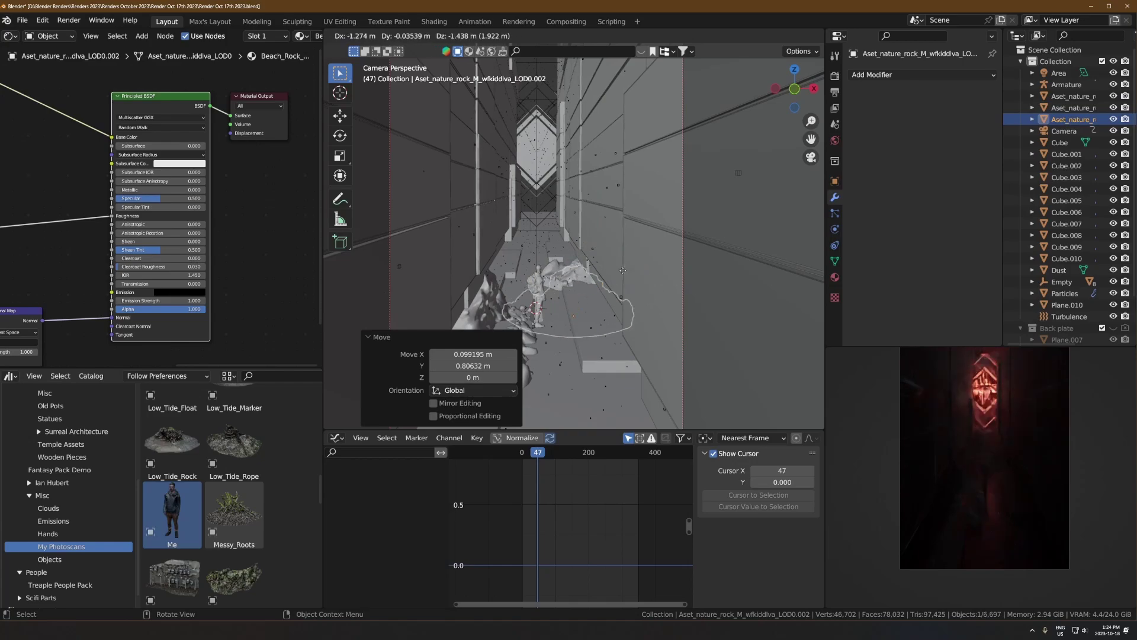
{"action": "key", "text": "Escape"}
- Add a linked rock duplicate offset about -5.37 m on X and 1.86 m on Y, and rotate it about Z
{"action": "key", "text": "alt+d"}
{"action": "left_click", "coordinate": [640, 289]}
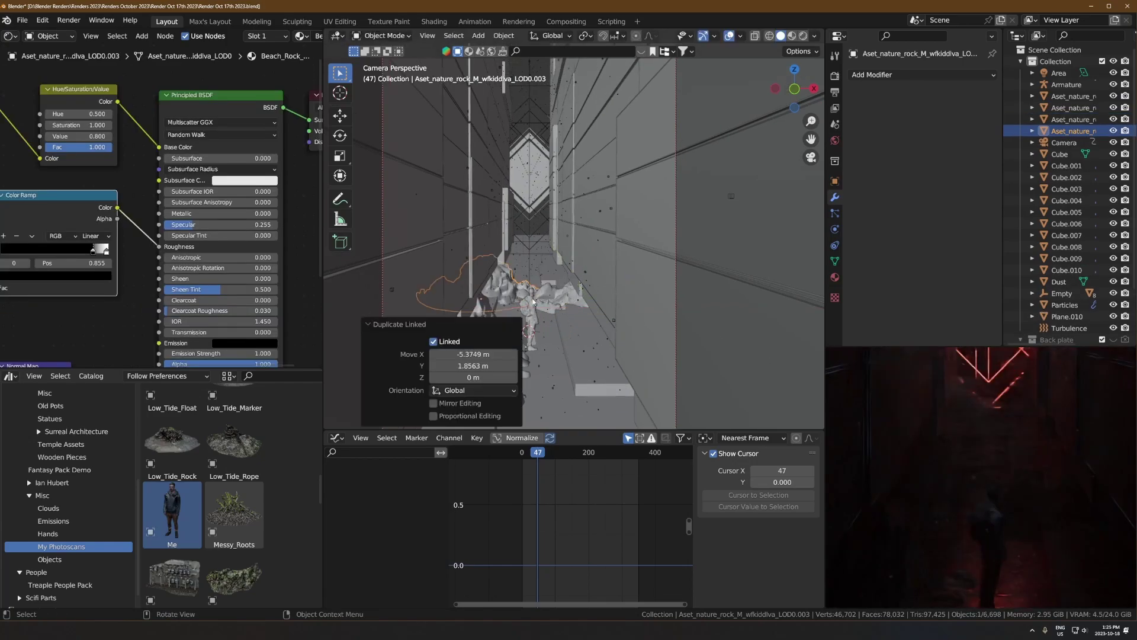
{"action": "key", "text": "r"}
{"action": "key", "text": "z"}
{"action": "left_click", "coordinate": [609, 244]}
- Create another linked rock duplicate and move it about -1.94 m on X and -3.71 m on Y
{"action": "key", "text": "alt+d"}
{"action": "left_click", "coordinate": [643, 252]}
{"action": "key", "text": "g"}
{"action": "key", "text": "shift+z"}
{"action": "left_click", "coordinate": [692, 261]}
- Rotate the newest rock slightly and shift it about -0.39 m along X
{"action": "key", "text": "r"}
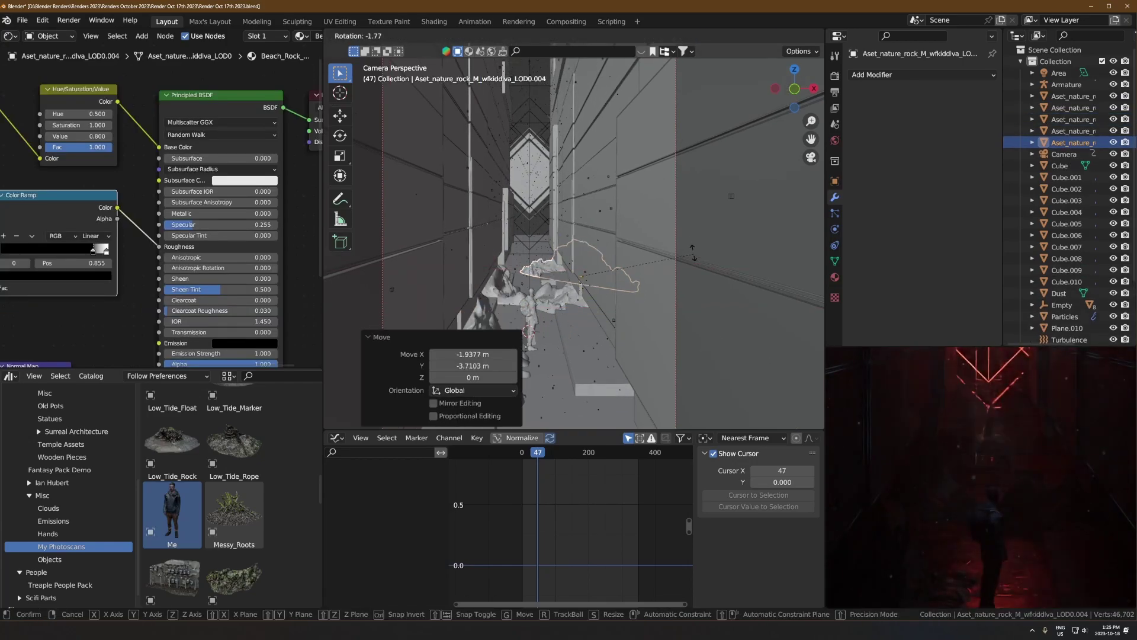
{"action": "left_click", "coordinate": [687, 240]}
{"action": "key", "text": "g"}
{"action": "key", "text": "x"}
{"action": "left_click", "coordinate": [655, 267]}
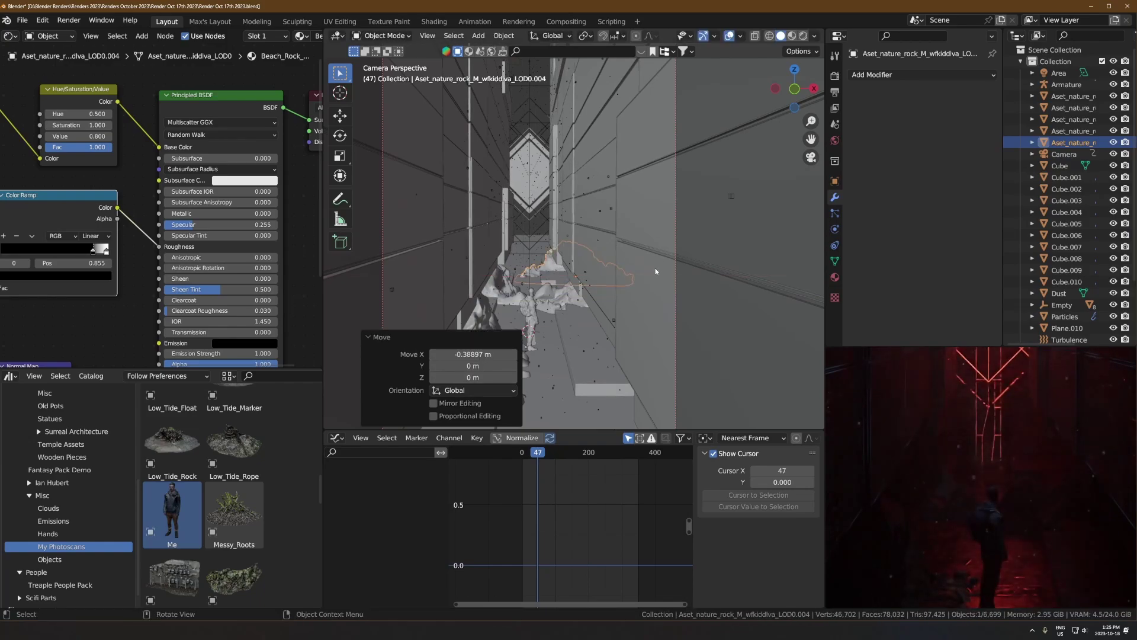
- Place a further linked rock duplicate across the corridor at the same height and scale it by 1.307
{"action": "key", "text": "alt+d"}
{"action": "key", "text": "shift+z"}
{"action": "left_click", "coordinate": [584, 284]}
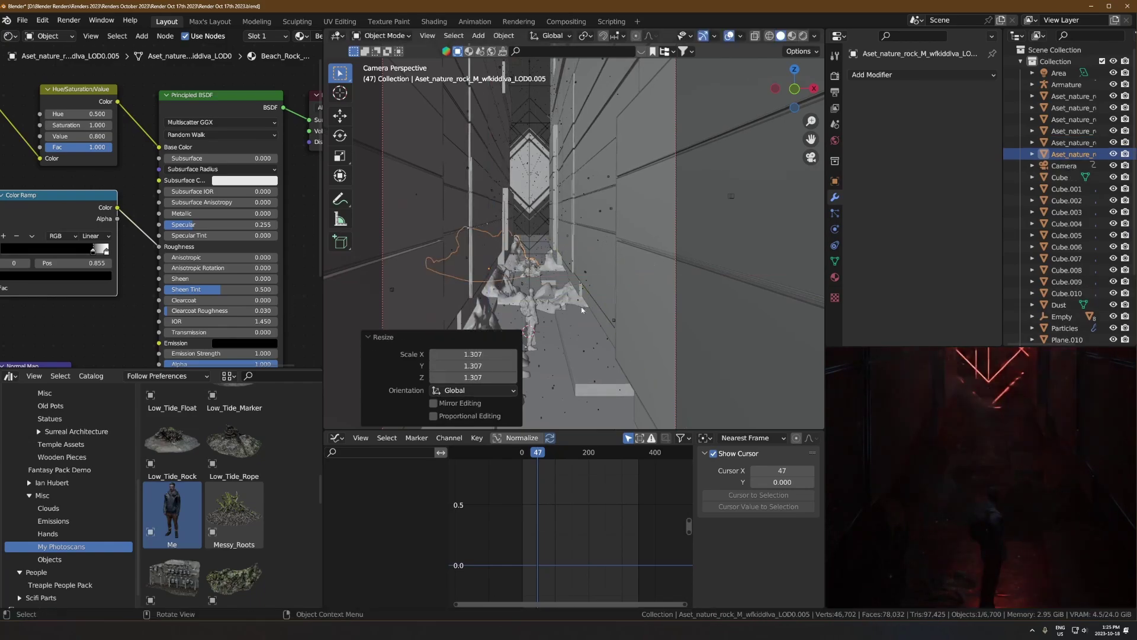
- Move the newest rock about -0.48 m on X and -3.58 m on Y, and raise it about 0.05 m
{"action": "key", "text": "g"}
{"action": "key", "text": "shift+z"}
{"action": "left_click", "coordinate": [568, 340]}
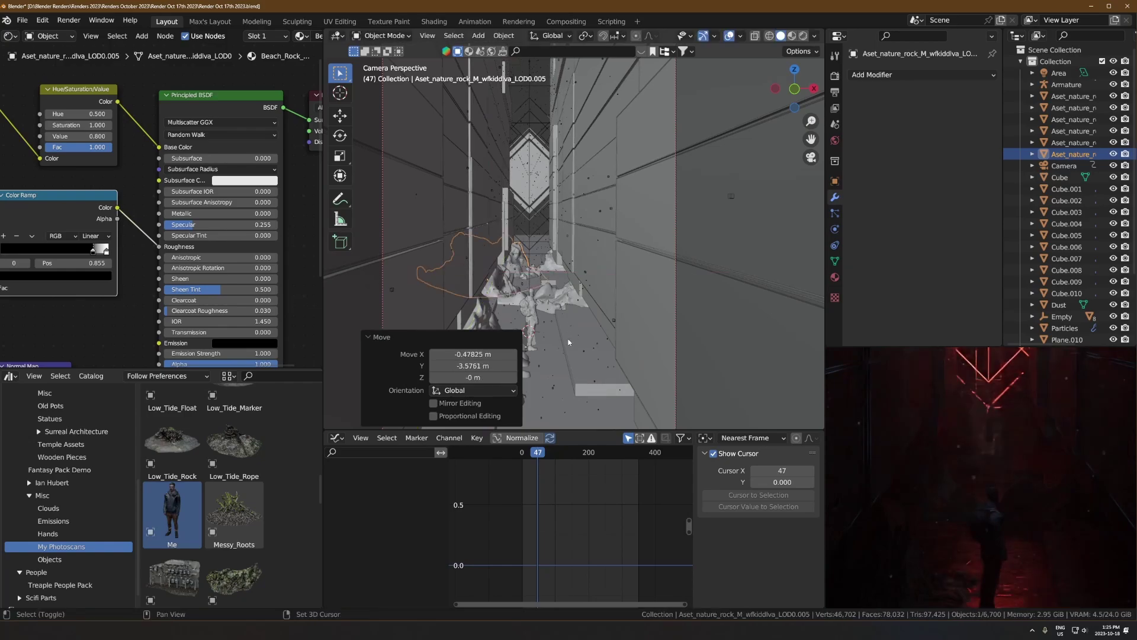
{"action": "middle_click_drag", "start_coordinate": [568, 340], "coordinate": [567, 312], "text": "shift"}
{"action": "key", "text": "g"}
{"action": "key", "text": "z"}
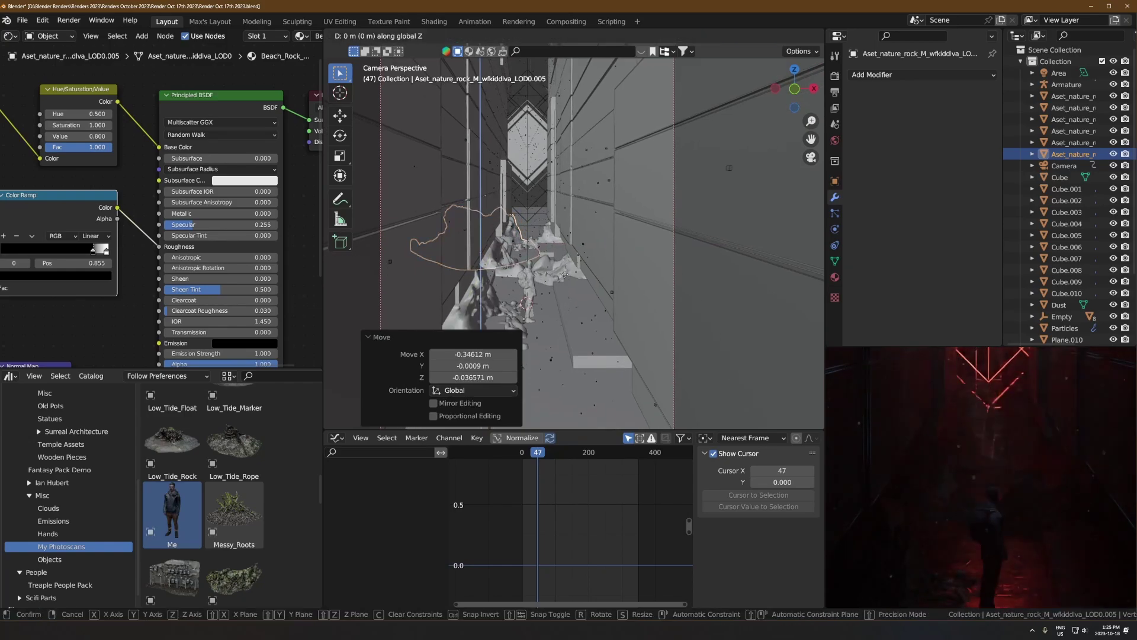
{"action": "left_click", "coordinate": [497, 240]}
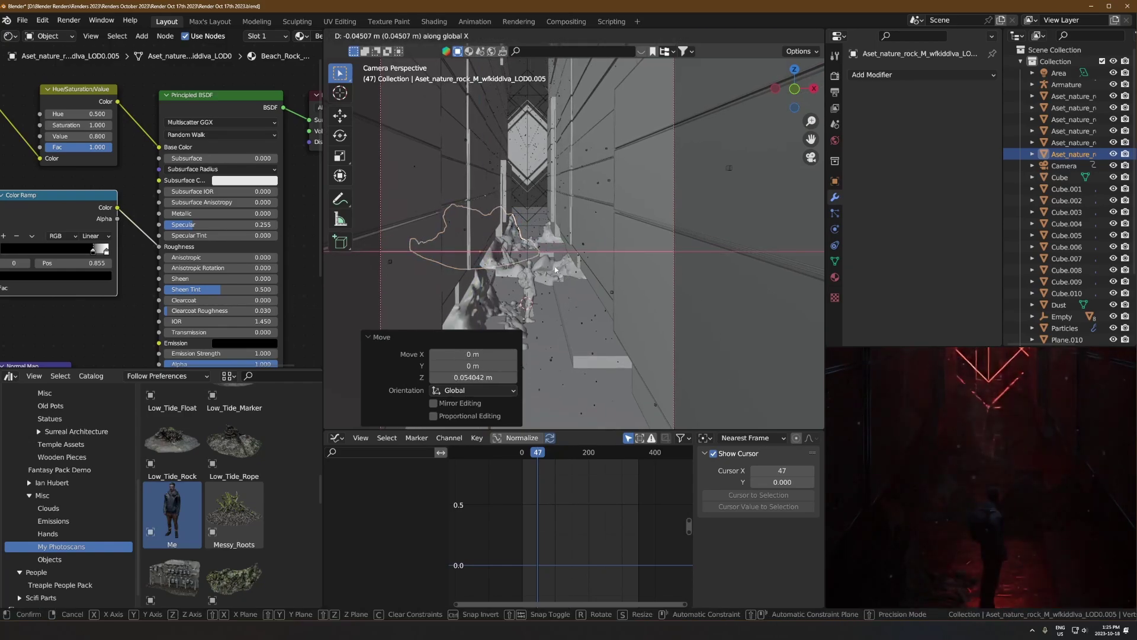
- Add a linked rock duplicate on the opposite side of the corridor at the same height, and rotate it 53.9° about Z
{"action": "key", "text": "alt+d"}
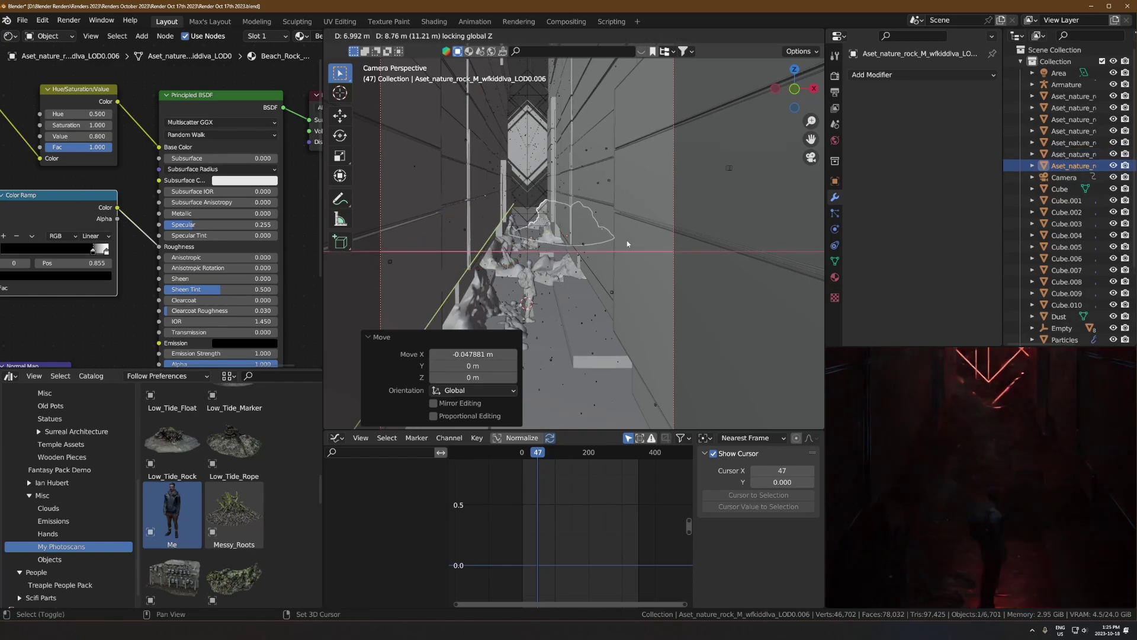
{"action": "left_click", "coordinate": [592, 231]}
{"action": "key", "text": "r"}
{"action": "key", "text": "z"}
{"action": "left_click", "coordinate": [580, 229]}
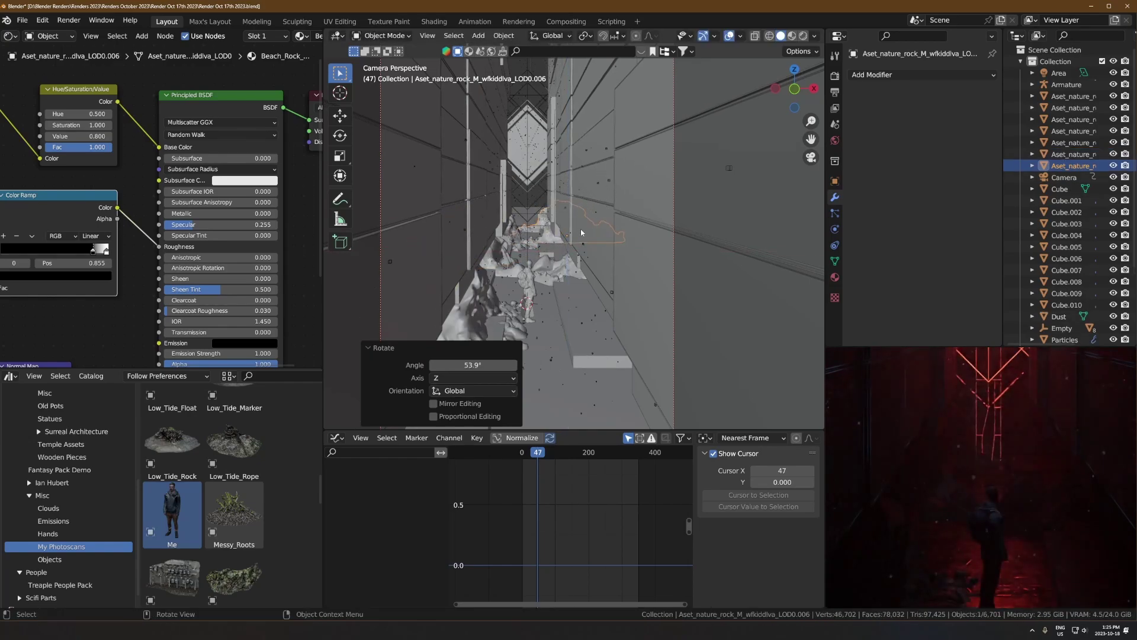
- Create a linked rock duplicate offset about -1.55 m on X and -30.05 m on Y, and scale it to about 0.62
{"action": "key", "text": "alt+d"}
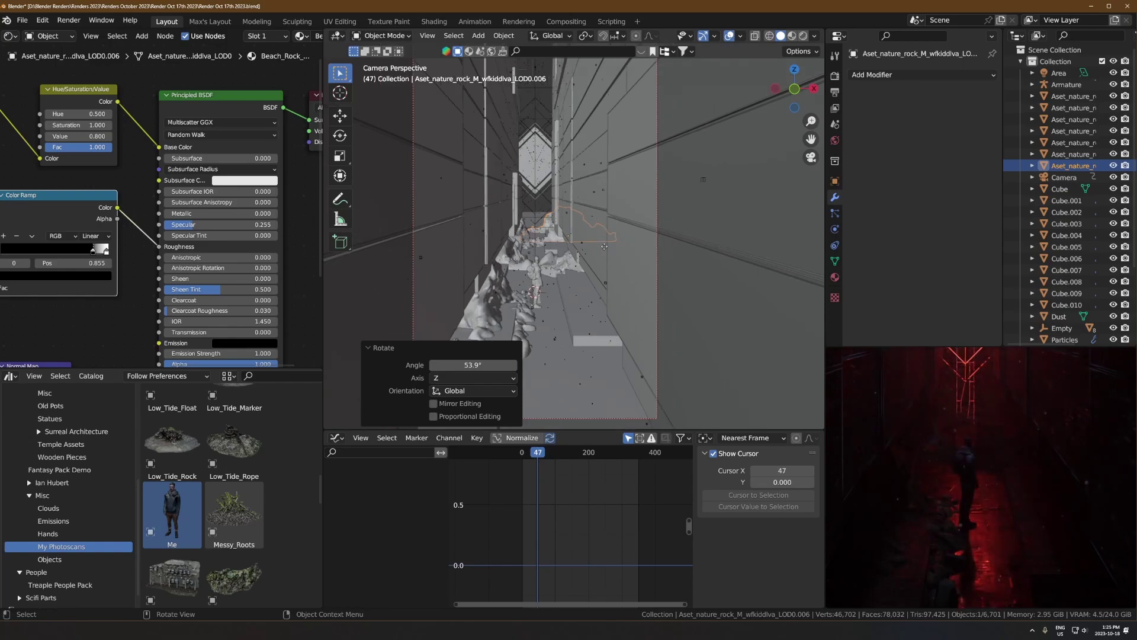
{"action": "key", "text": "shift+z"}
{"action": "left_click", "coordinate": [639, 411]}
{"action": "scroll", "coordinate": [687, 194], "scroll_direction": "down", "scroll_amount": 5}
{"action": "key", "text": "s"}
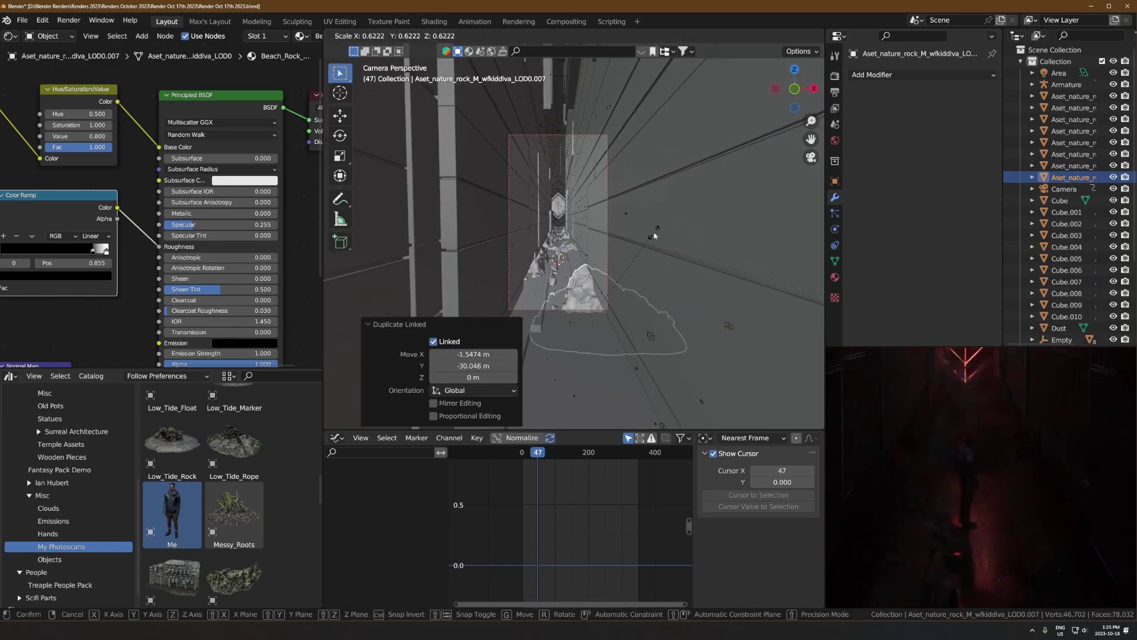
{"action": "left_click", "coordinate": [655, 235]}
- Rotate the foreground rock about Z, then shift it about 0.45 m on X and -0.68 m on Y and raise it about 0.26 m
{"action": "key", "text": "r"}
{"action": "key", "text": "z"}
{"action": "left_click", "coordinate": [729, 325]}
{"action": "key", "text": "g"}
{"action": "left_click", "coordinate": [723, 241]}
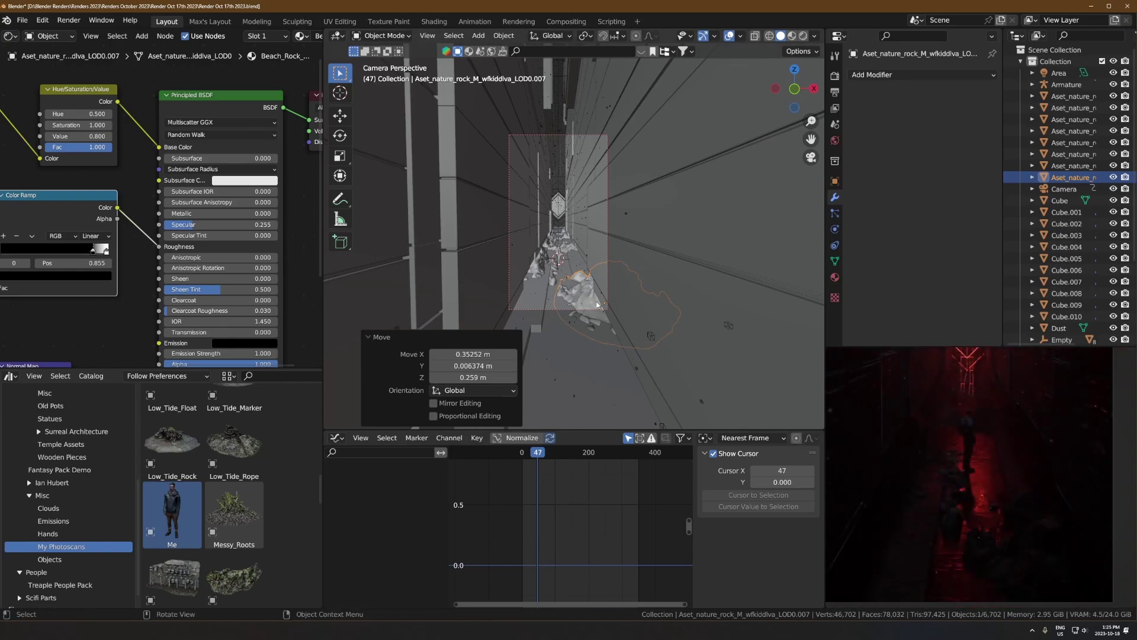
{"action": "key", "text": "g"}
{"action": "left_click", "coordinate": [670, 299]}
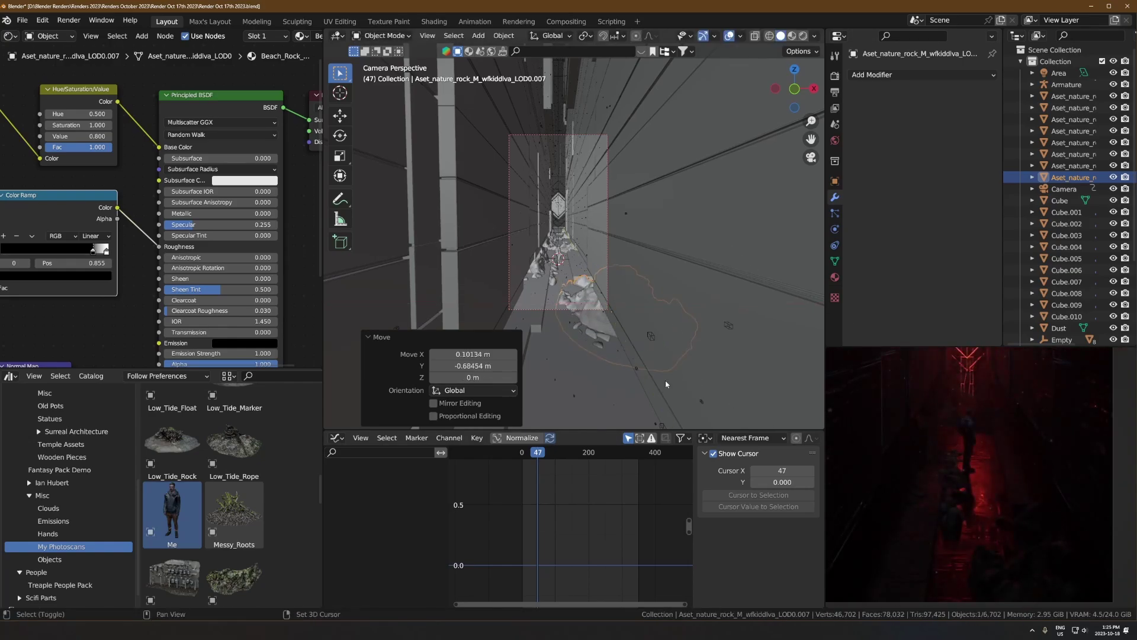
- Try a further rotation and shift of the foreground rock, and undo it
{"action": "key", "text": "r"}
{"action": "left_click", "coordinate": [672, 302]}
{"action": "key", "text": "g"}
{"action": "left_click", "coordinate": [671, 325]}
{"action": "key", "text": "ctrl+z"}
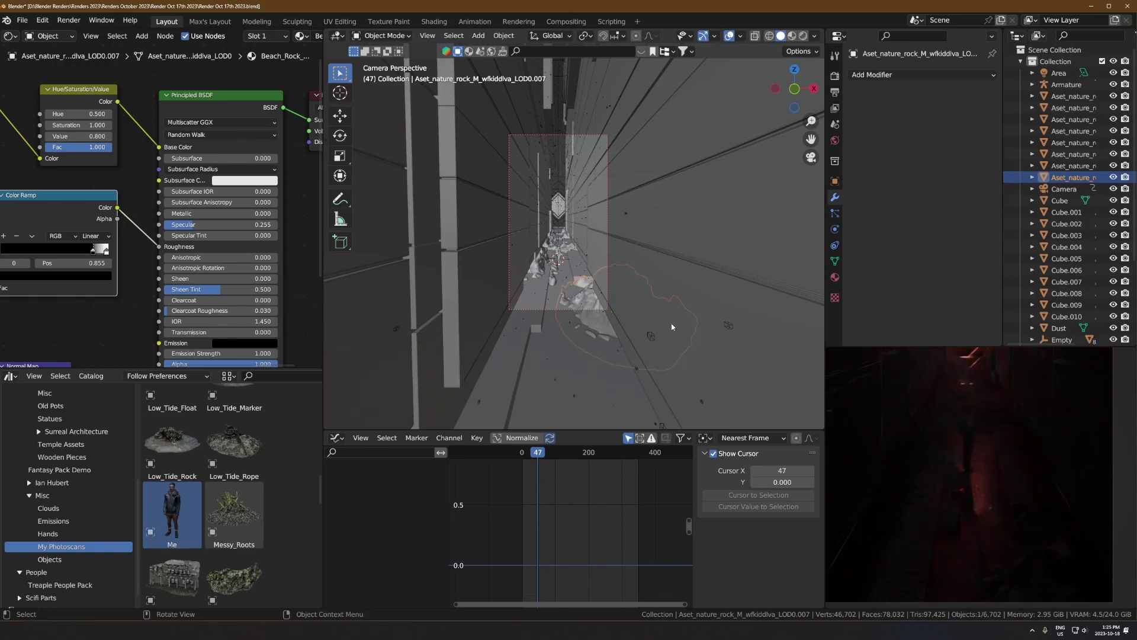
- Place a linked duplicate of the foreground rock at the opposite wall at the same height, and rotate it -1.92° about Z
{"action": "key", "text": "alt+d"}
{"action": "key", "text": "shift+z"}
{"action": "left_click", "coordinate": [540, 308]}
{"action": "key", "text": "r"}
{"action": "key", "text": "z"}
{"action": "left_click", "coordinate": [647, 249]}
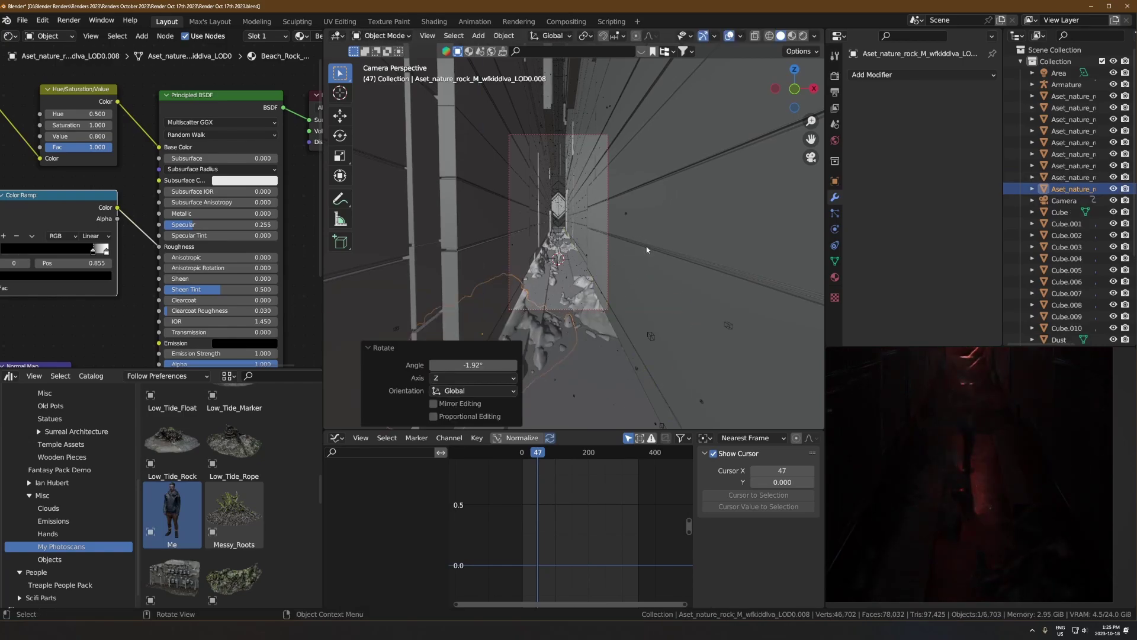
- Reposition the new foreground rock, scale it by 0.847, and move it about 1.50 m on X and -0.14 m on Z
{"action": "key", "text": "g"}
{"action": "key", "text": "z"}
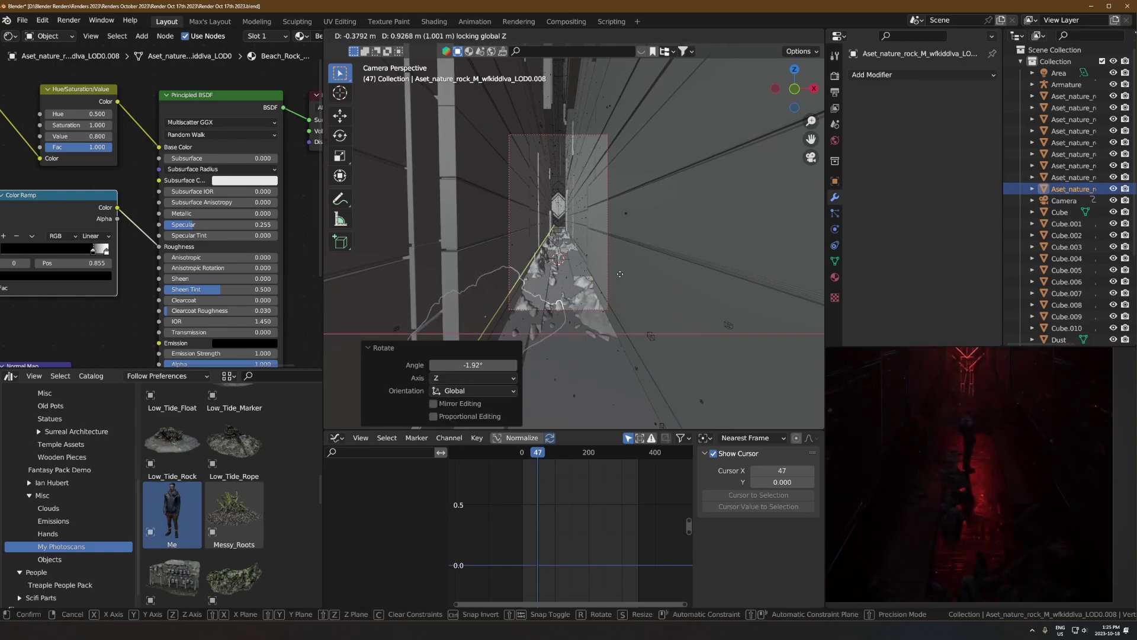
{"action": "left_click", "coordinate": [627, 275]}
{"action": "key", "text": "s"}
{"action": "left_click", "coordinate": [608, 302]}
{"action": "key", "text": "g"}
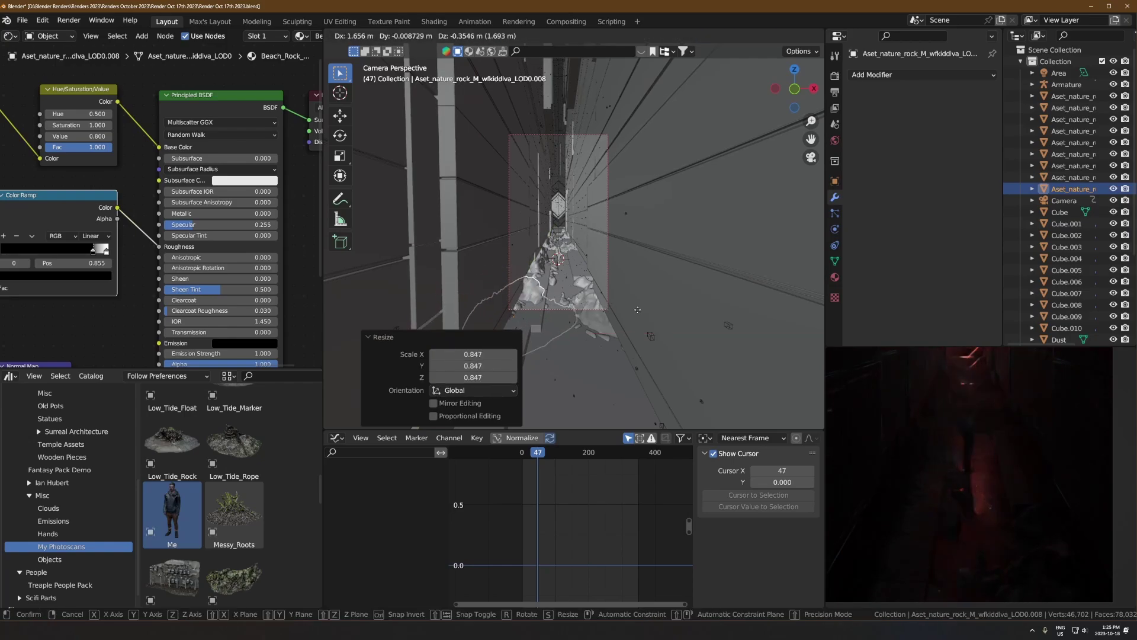
{"action": "left_click", "coordinate": [628, 312]}
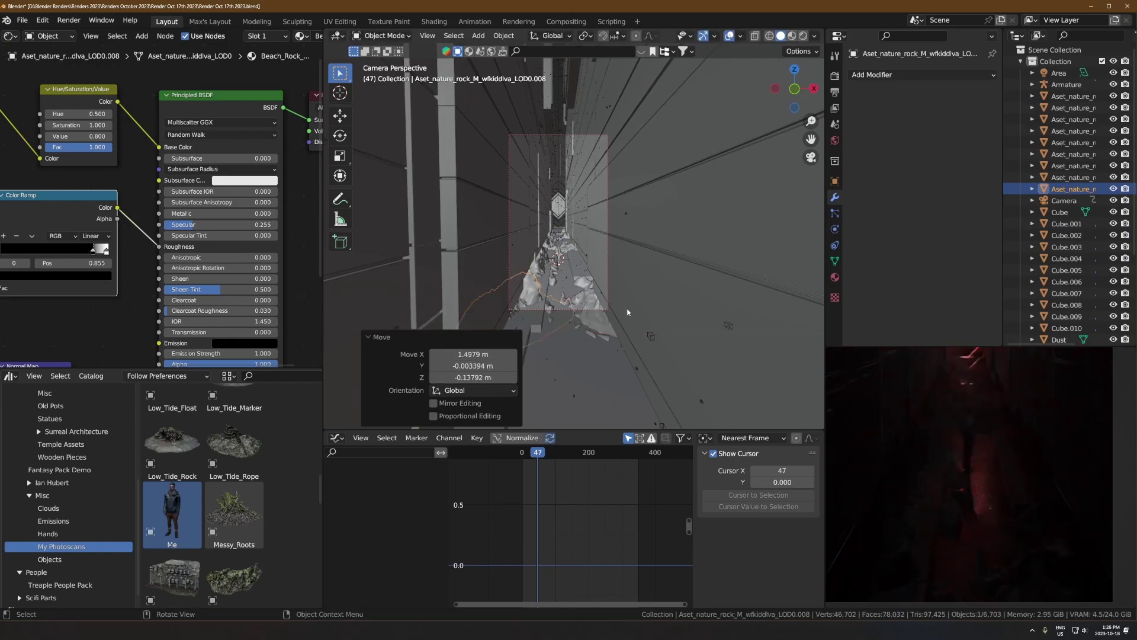
- Select the foreground rock by the other wall and move it about 0.15 m on X and 0.16 m on Z
{"action": "left_click", "coordinate": [601, 301]}
{"action": "key", "text": "g"}
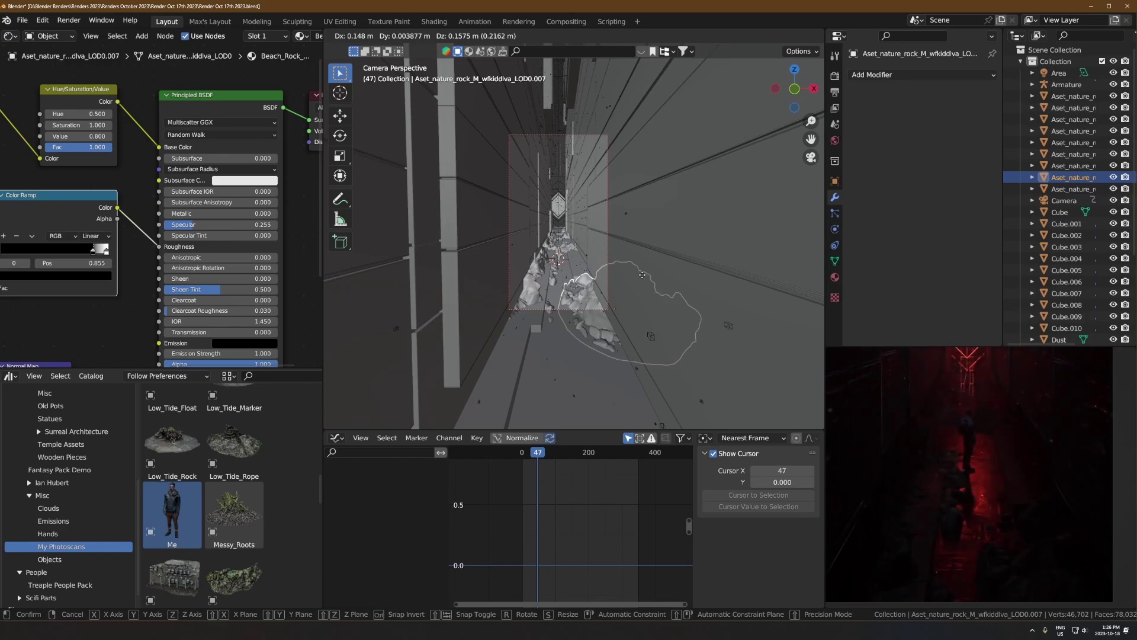
{"action": "left_click", "coordinate": [643, 275]}
{"action": "key", "text": "g"}
{"action": "key", "text": "x"}
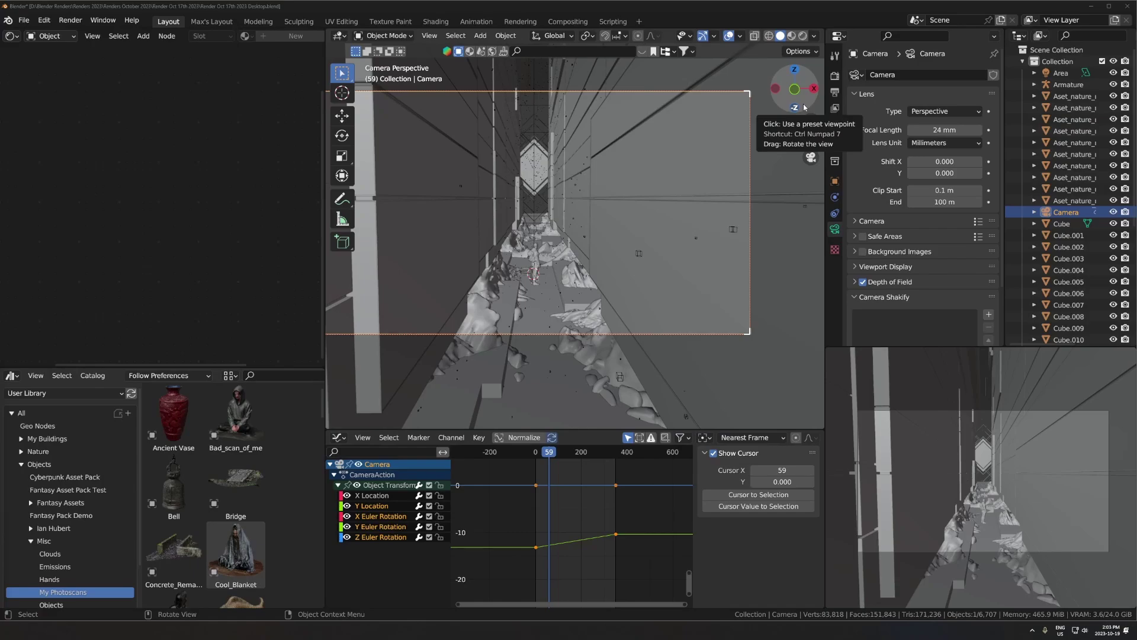
- Display the scene's output properties and expand the file output settings
{"action": "left_click", "coordinate": [835, 93]}
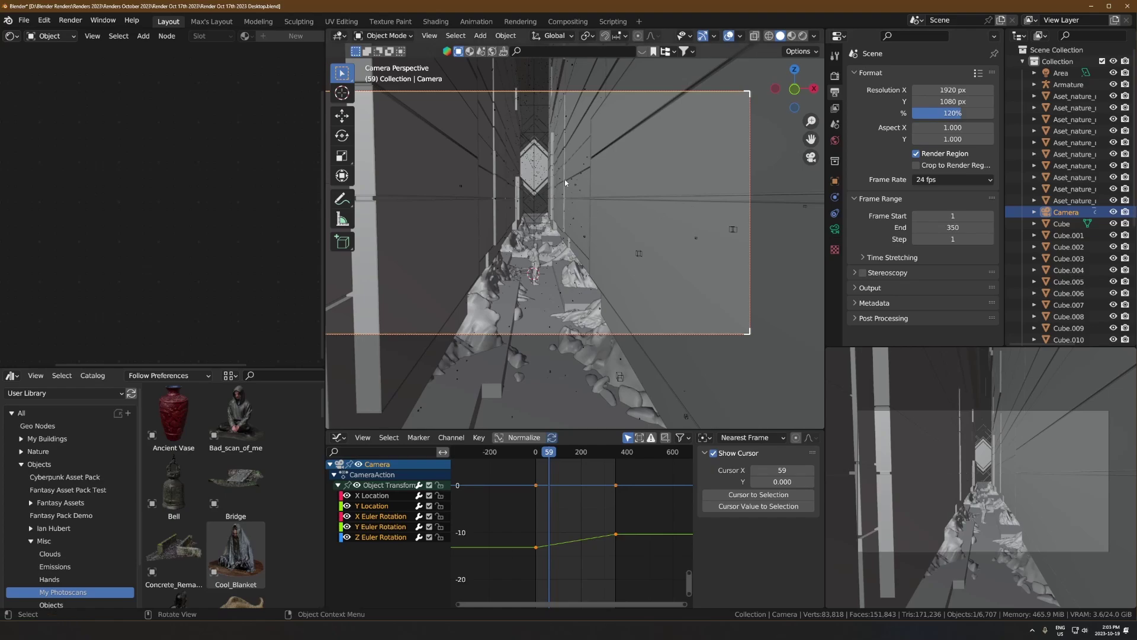
{"action": "middle_click_drag", "start_coordinate": [576, 181], "coordinate": [601, 194], "text": "shift"}
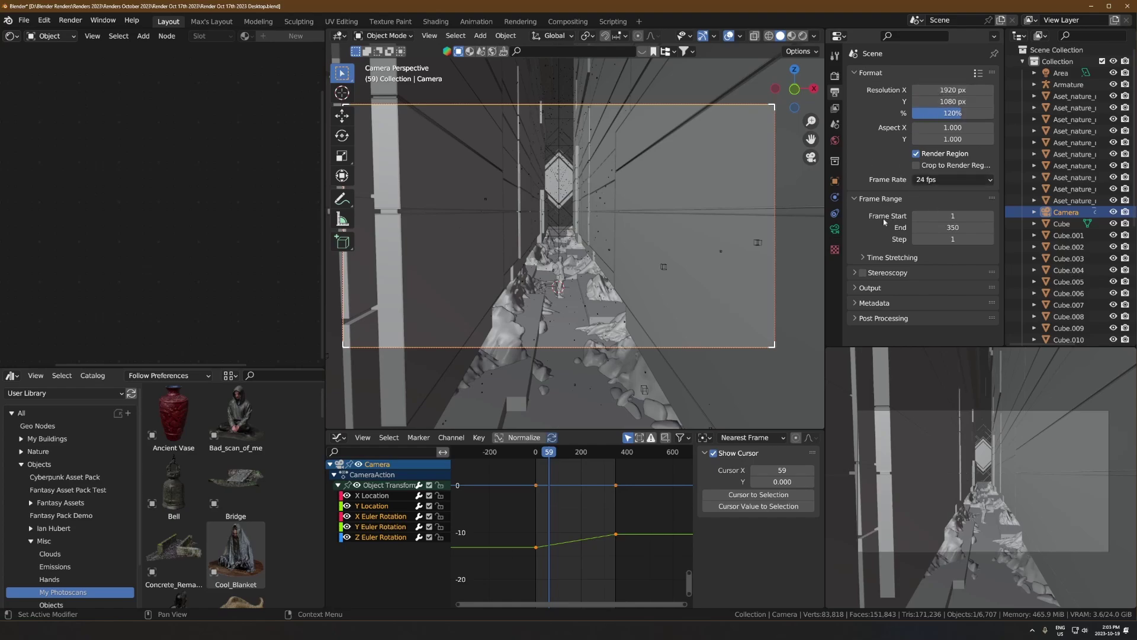
{"action": "left_click", "coordinate": [869, 289]}
{"action": "scroll", "coordinate": [962, 227], "scroll_direction": "down", "scroll_amount": 5}
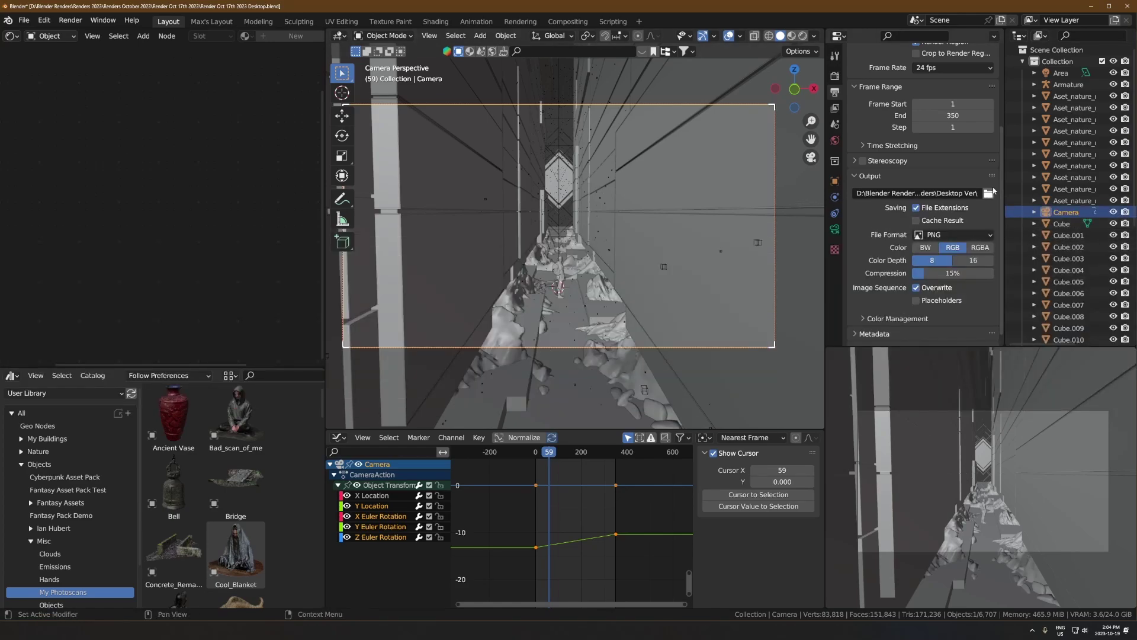
- Browse the Test Renders and Desktop Ver folders from the output path, leave without choosing a new one, and check the file format
{"action": "left_click", "coordinate": [989, 193]}
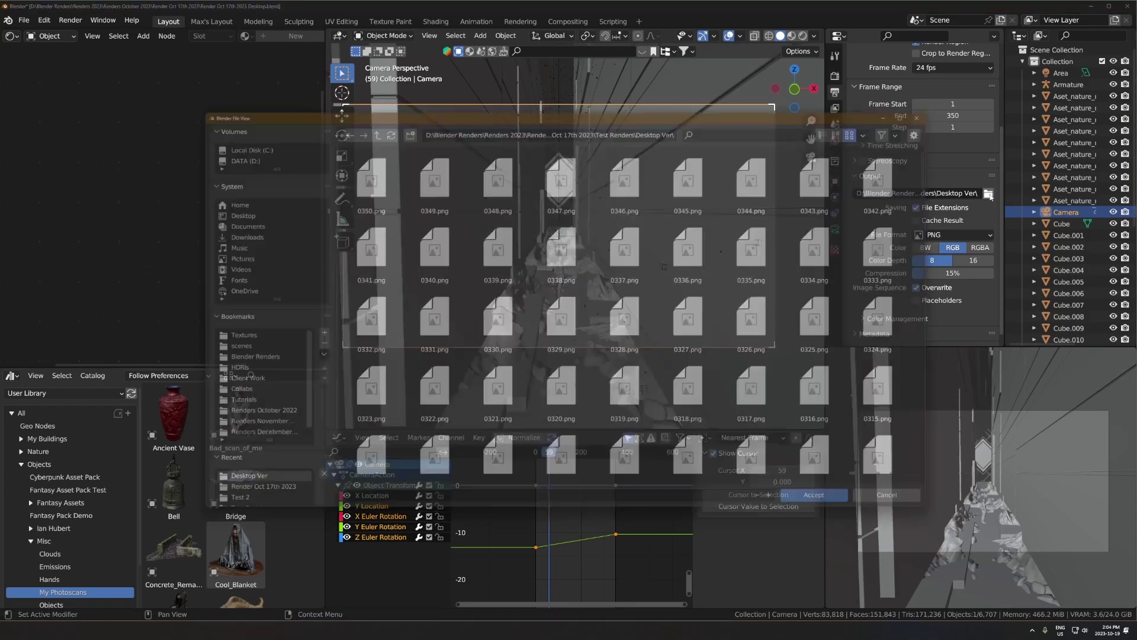
{"action": "left_click", "coordinate": [364, 121]}
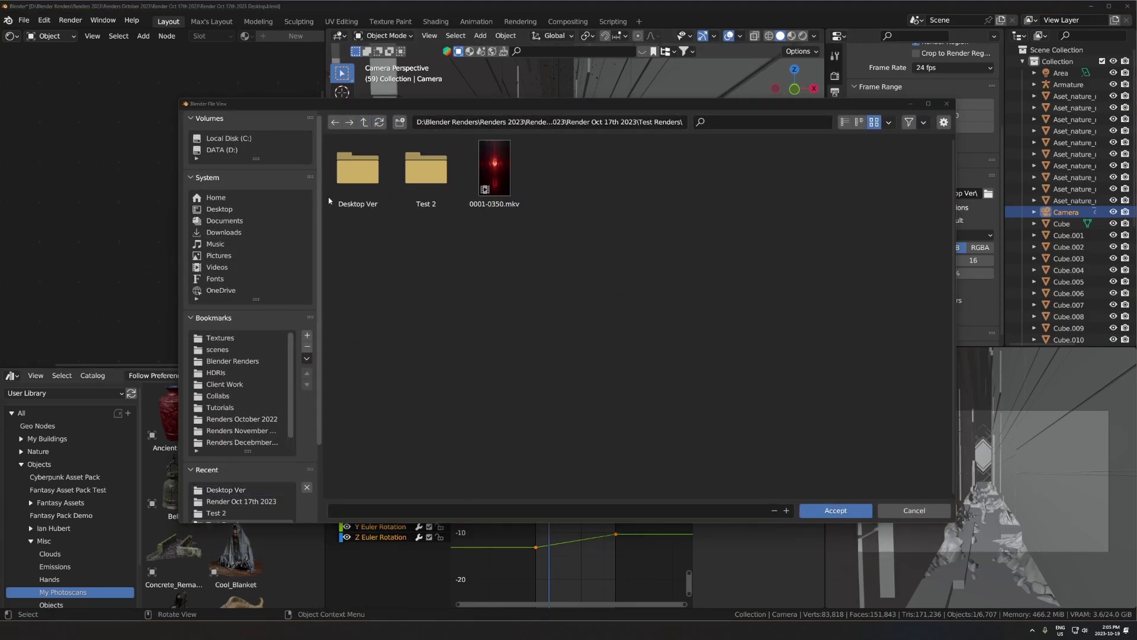
{"action": "double_click", "coordinate": [357, 179]}
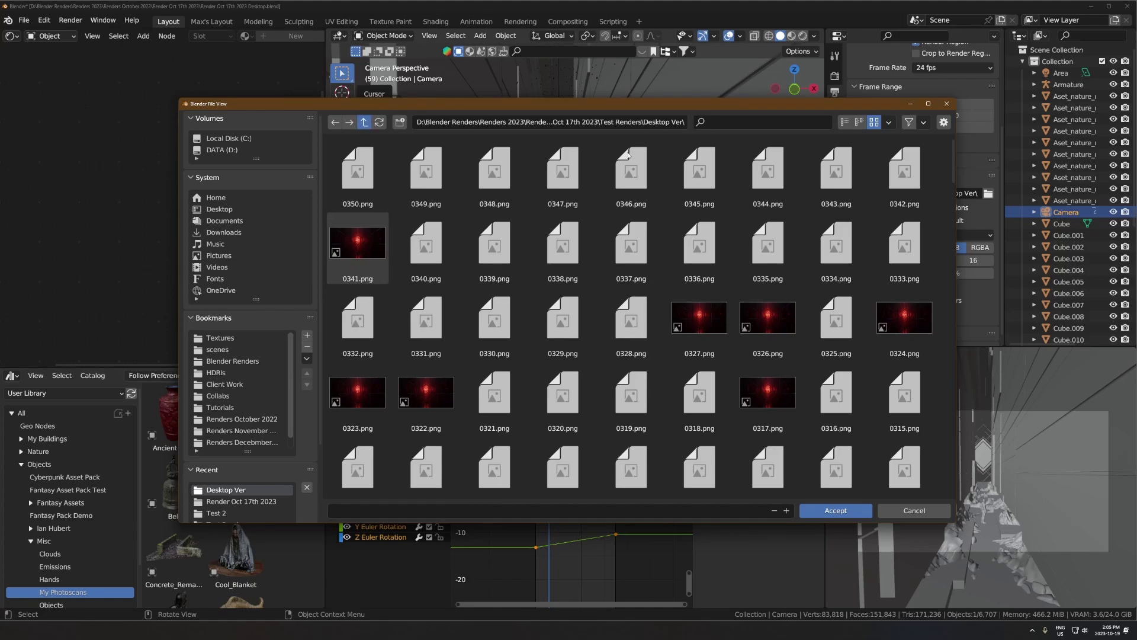
{"action": "key", "text": "BackSpace"}
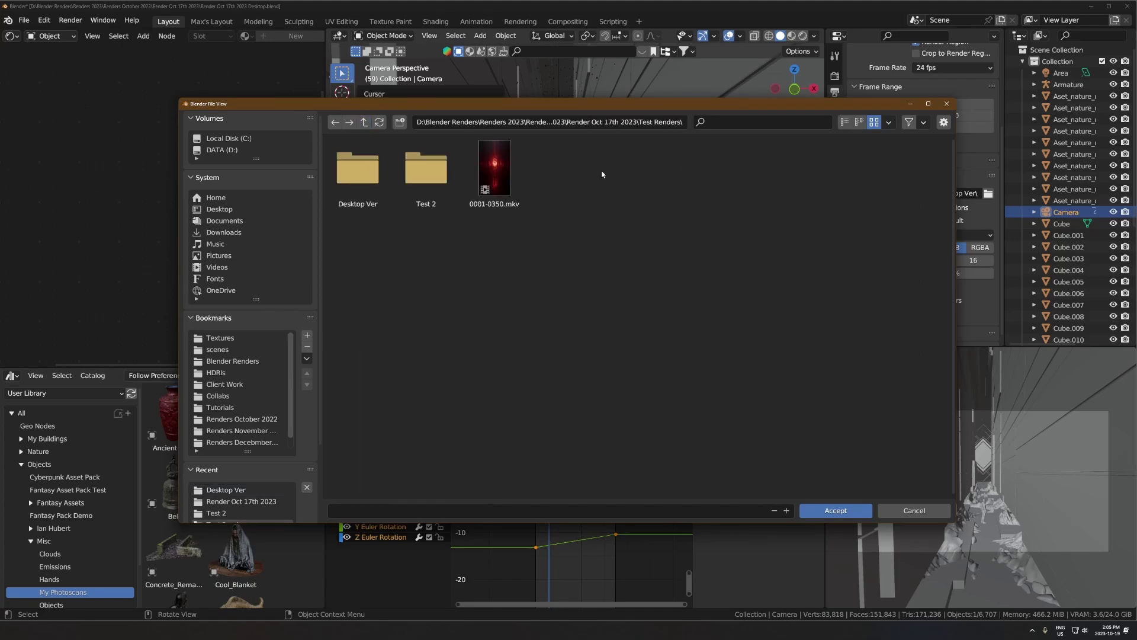
{"action": "left_click", "coordinate": [947, 104]}
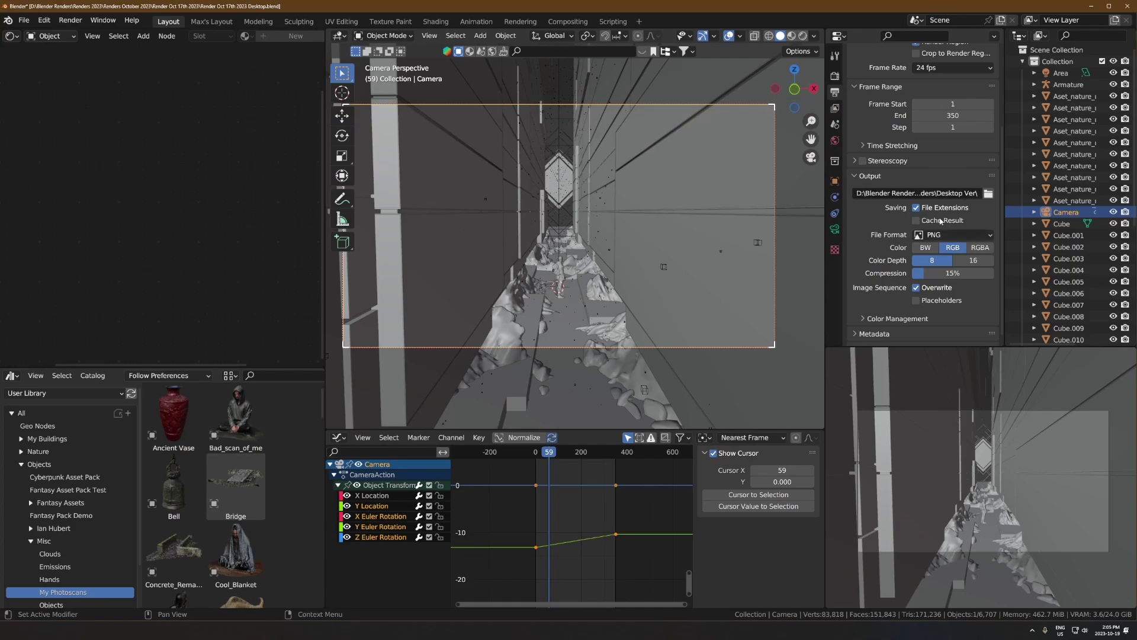
{"action": "left_click", "coordinate": [934, 235]}
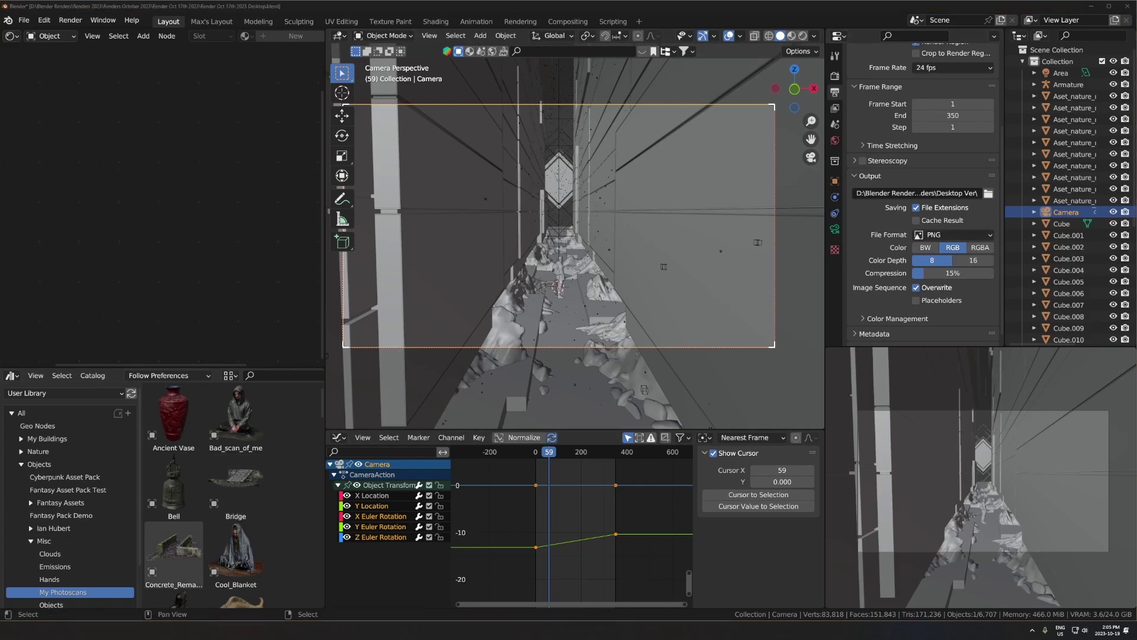
- Switch to File Explorer, examine the PNG frame sequence in the Desktop Ver folder, and return to Blender
{"action": "key", "text": "alt+Tab"}
{"action": "double_click", "coordinate": [437, 148]}
{"action": "double_click", "coordinate": [363, 140]}
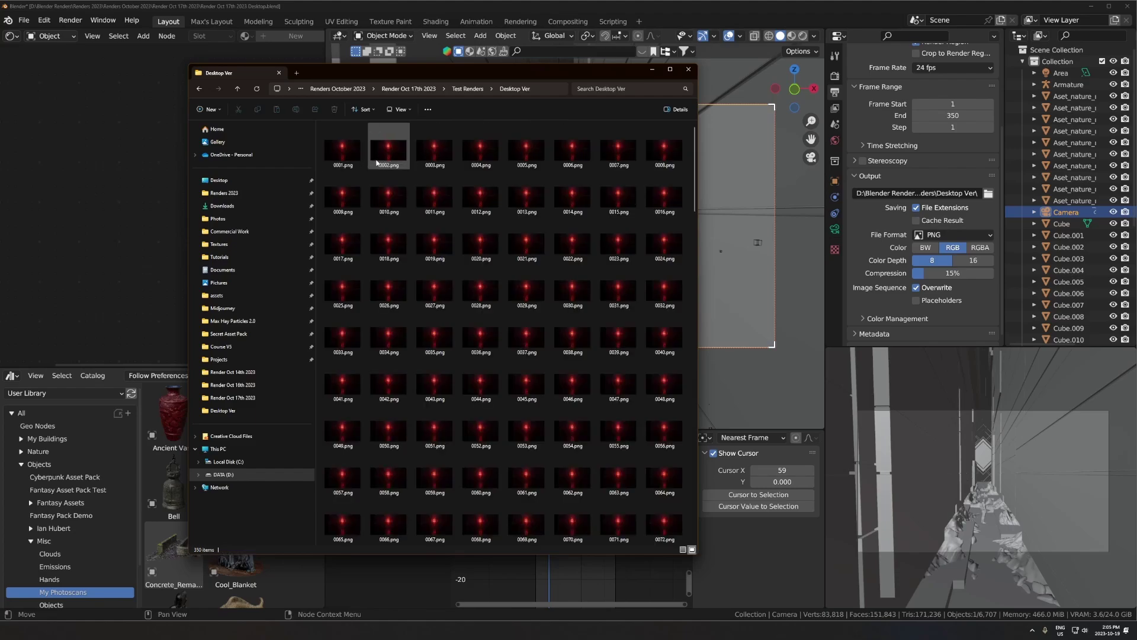
{"action": "scroll", "coordinate": [415, 207], "scroll_direction": "down", "scroll_amount": 20}
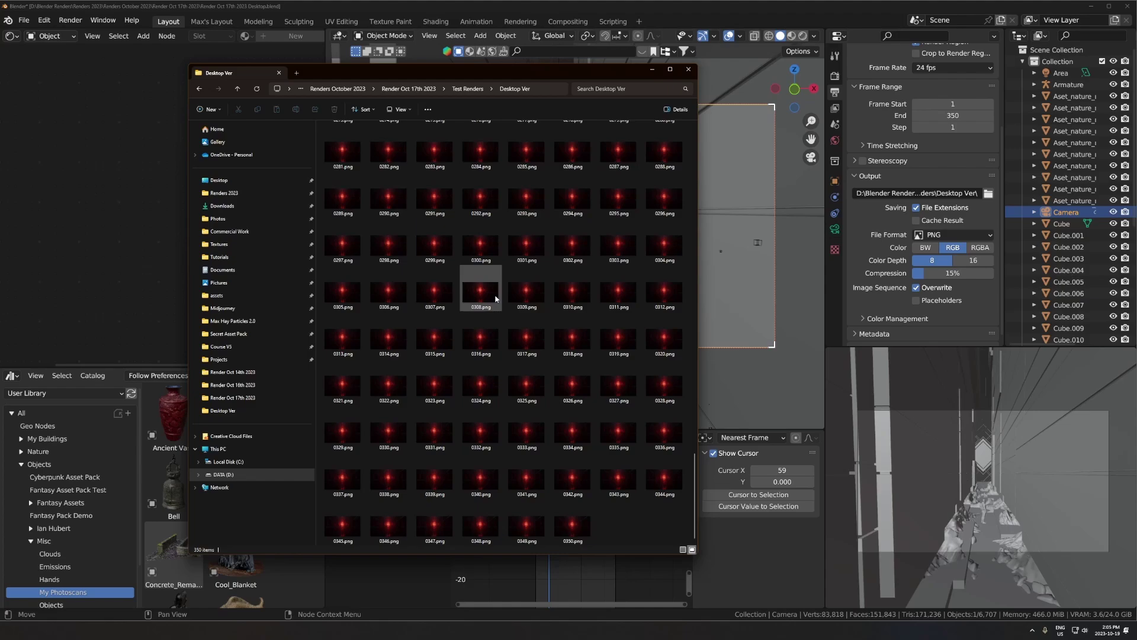
{"action": "scroll", "coordinate": [520, 351], "scroll_direction": "up", "scroll_amount": 10}
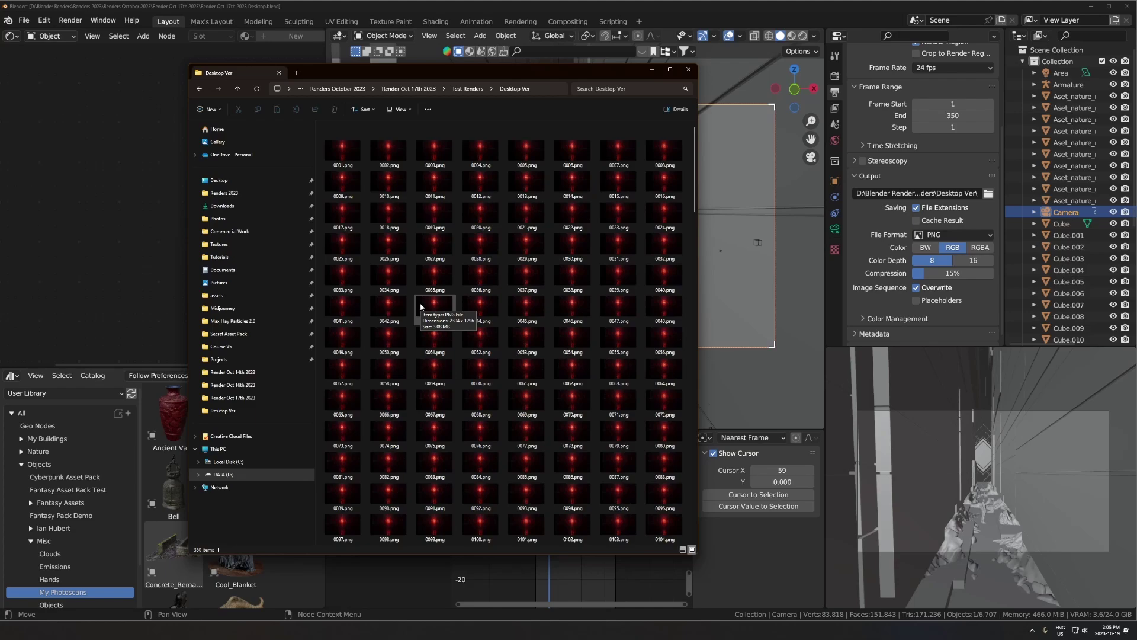
{"action": "scroll", "coordinate": [421, 307], "scroll_direction": "down", "scroll_amount": 5}
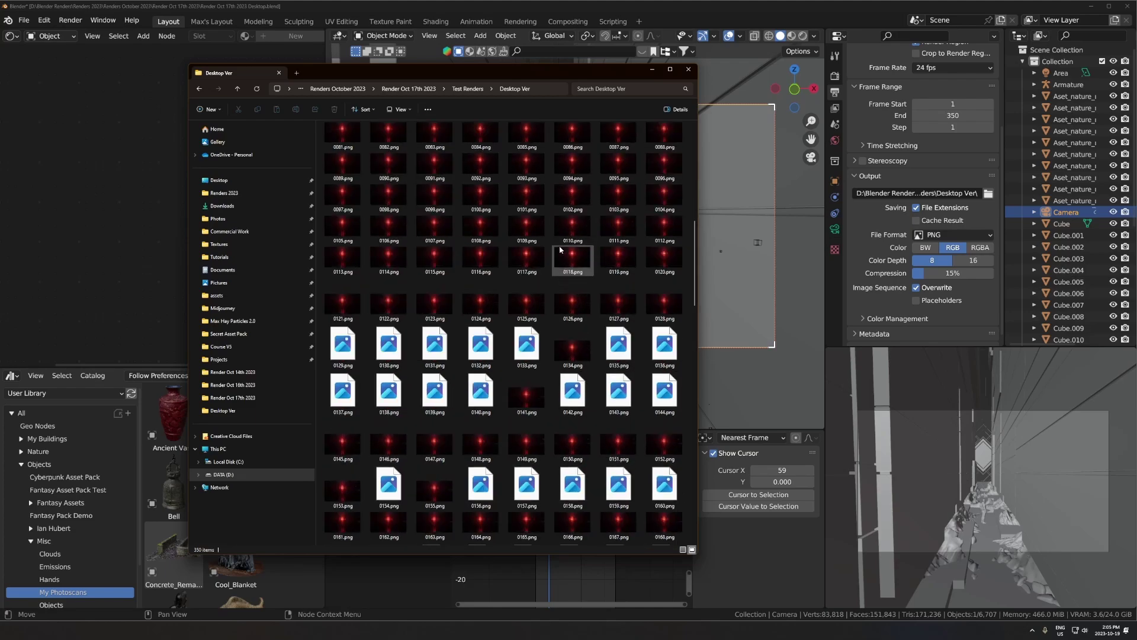
{"action": "scroll", "coordinate": [456, 235], "scroll_direction": "up", "scroll_amount": 5}
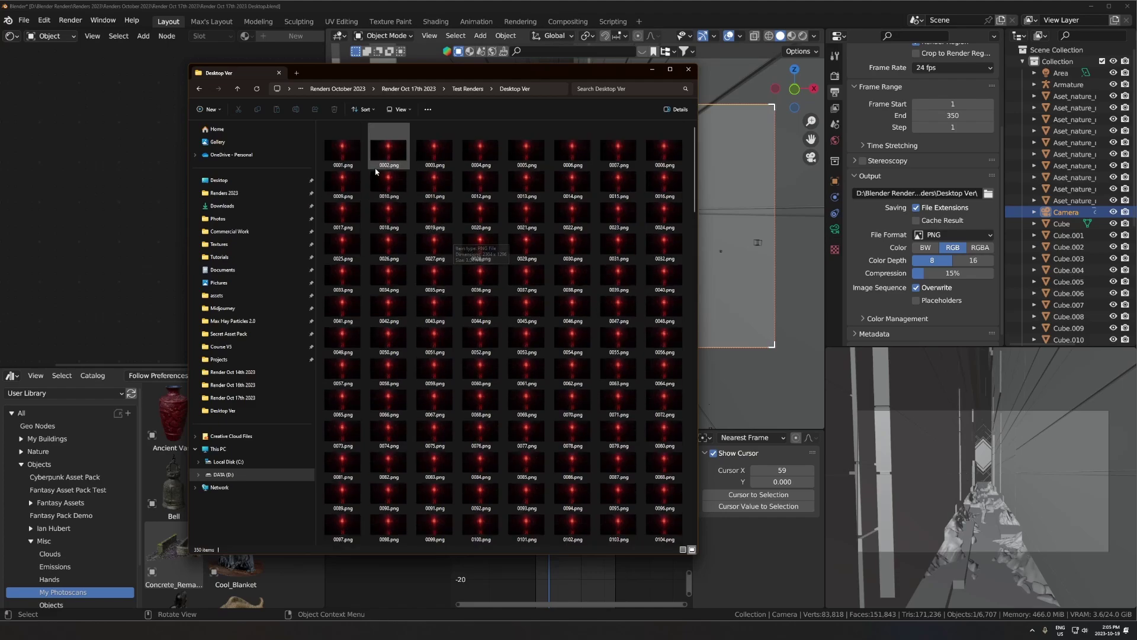
{"action": "left_click", "coordinate": [468, 89]}
{"action": "left_click", "coordinate": [884, 242]}
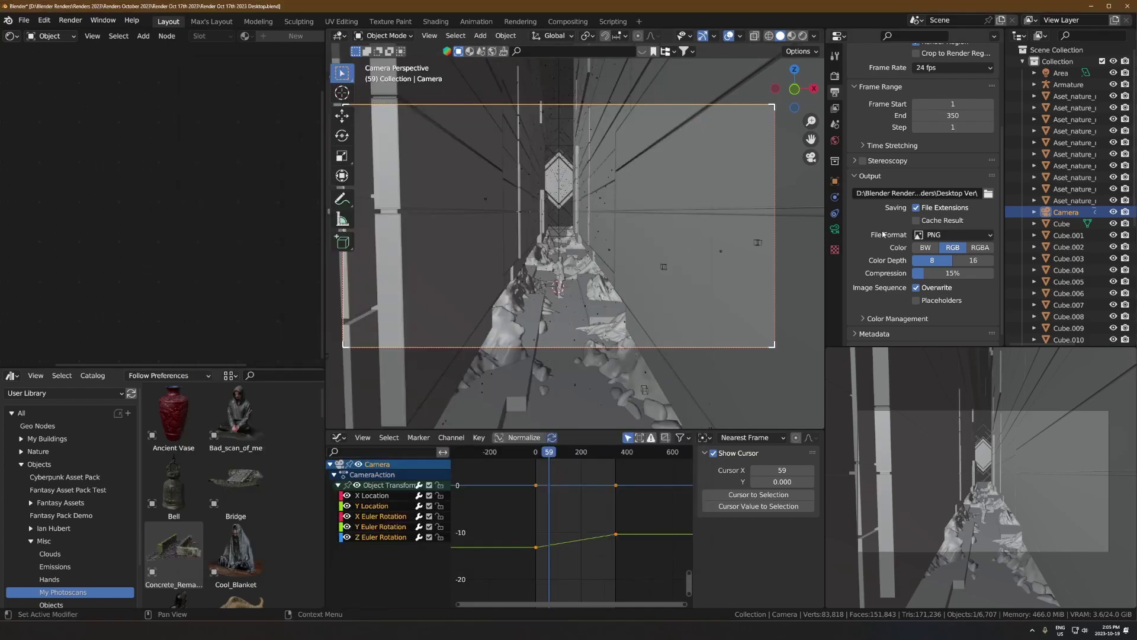
- Examine the Cycles render settings for sampling, denoising and light path bounces
{"action": "scroll", "coordinate": [961, 195], "scroll_direction": "down", "scroll_amount": 1}
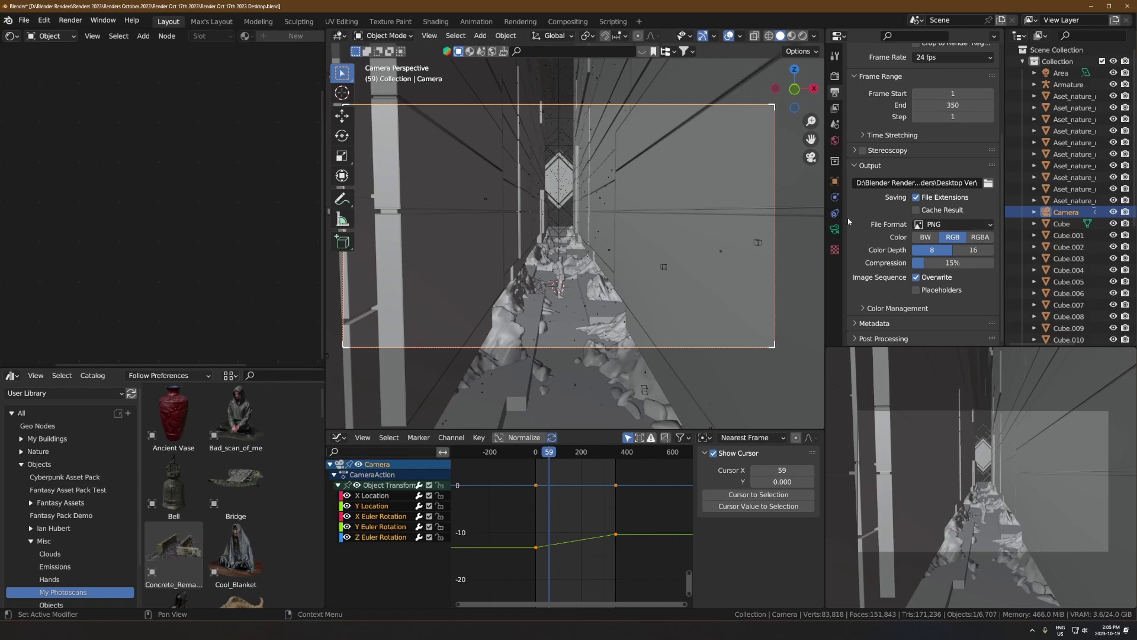
{"action": "scroll", "coordinate": [900, 197], "scroll_direction": "up", "scroll_amount": 5}
{"action": "left_click", "coordinate": [834, 75]}
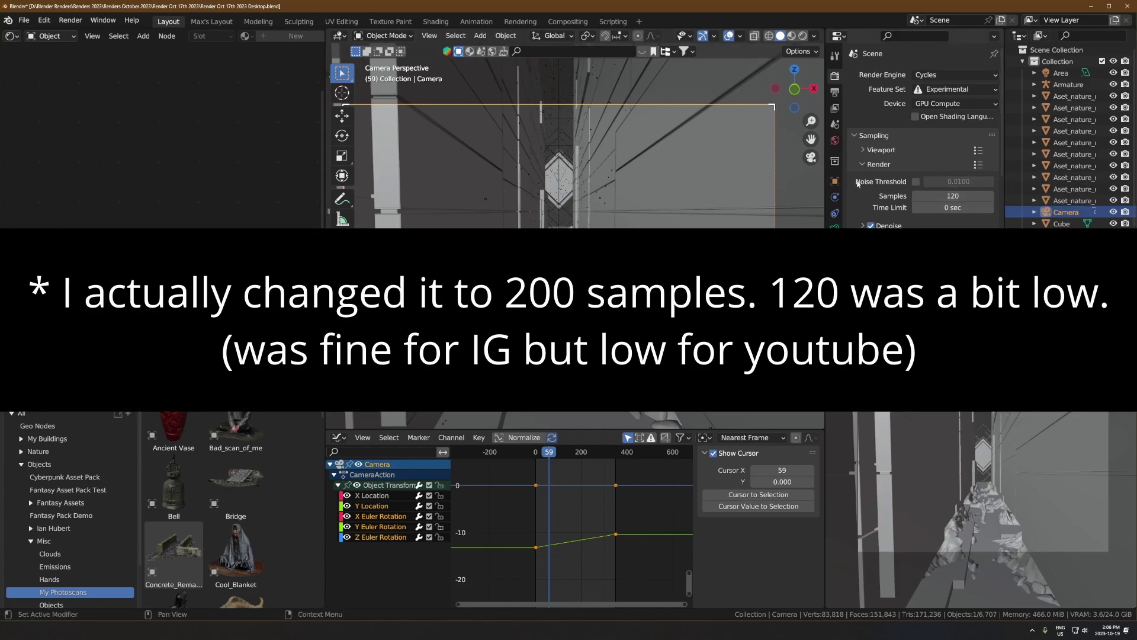
{"action": "scroll", "coordinate": [942, 195], "scroll_direction": "down", "scroll_amount": 2}
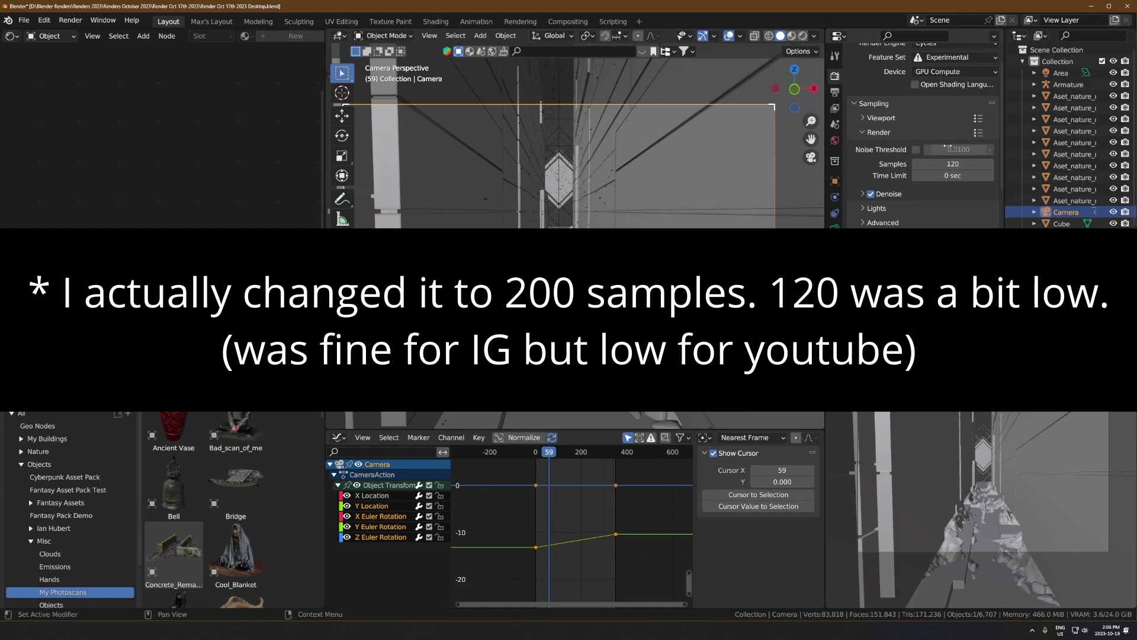
{"action": "scroll", "coordinate": [948, 146], "scroll_direction": "down", "scroll_amount": 4}
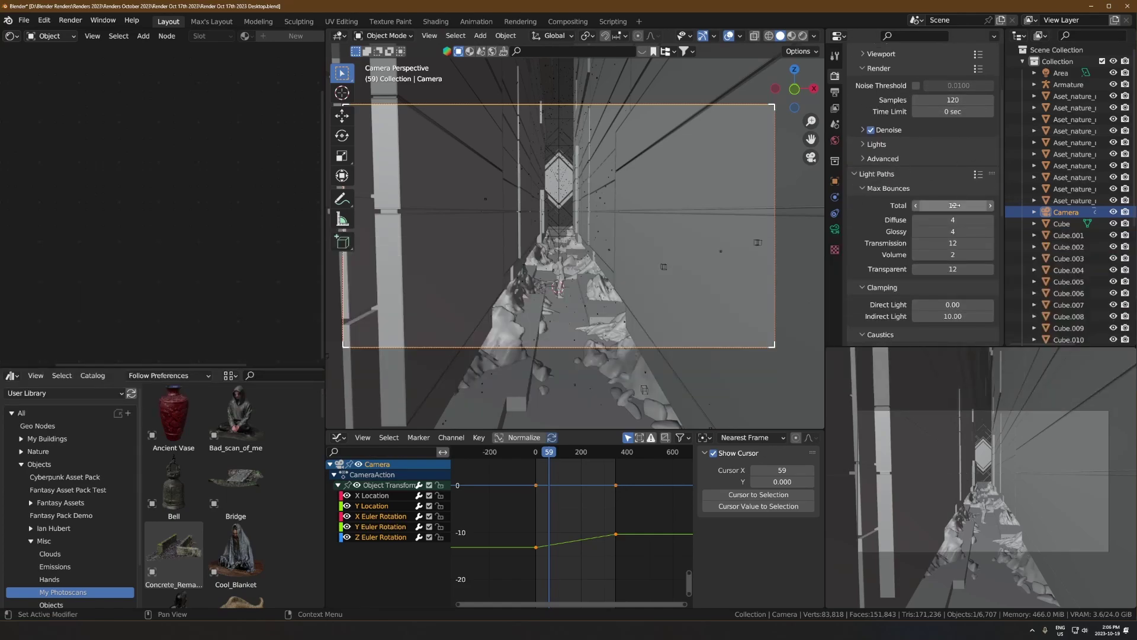
- Examine the remaining Cycles render settings for clamping, caustics, Fast GI Approximation and motion blur, and collapse the Motion Blur settings
{"action": "scroll", "coordinate": [946, 292], "scroll_direction": "down", "scroll_amount": 2}
{"action": "scroll", "coordinate": [946, 292], "scroll_direction": "down", "scroll_amount": 2}
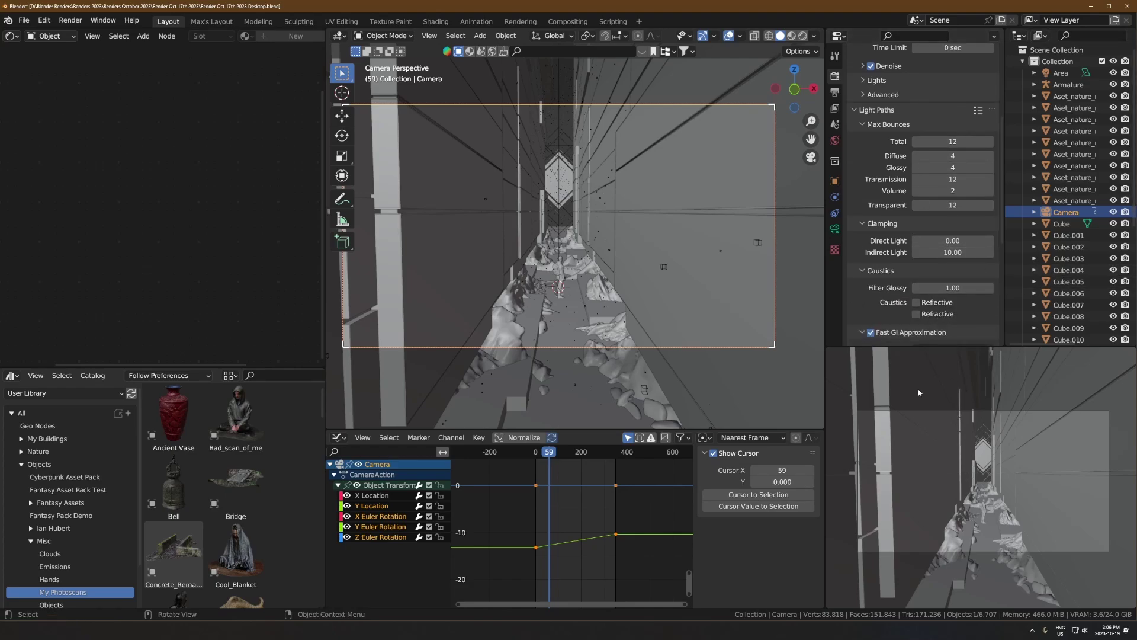
{"action": "scroll", "coordinate": [881, 301], "scroll_direction": "down", "scroll_amount": 2}
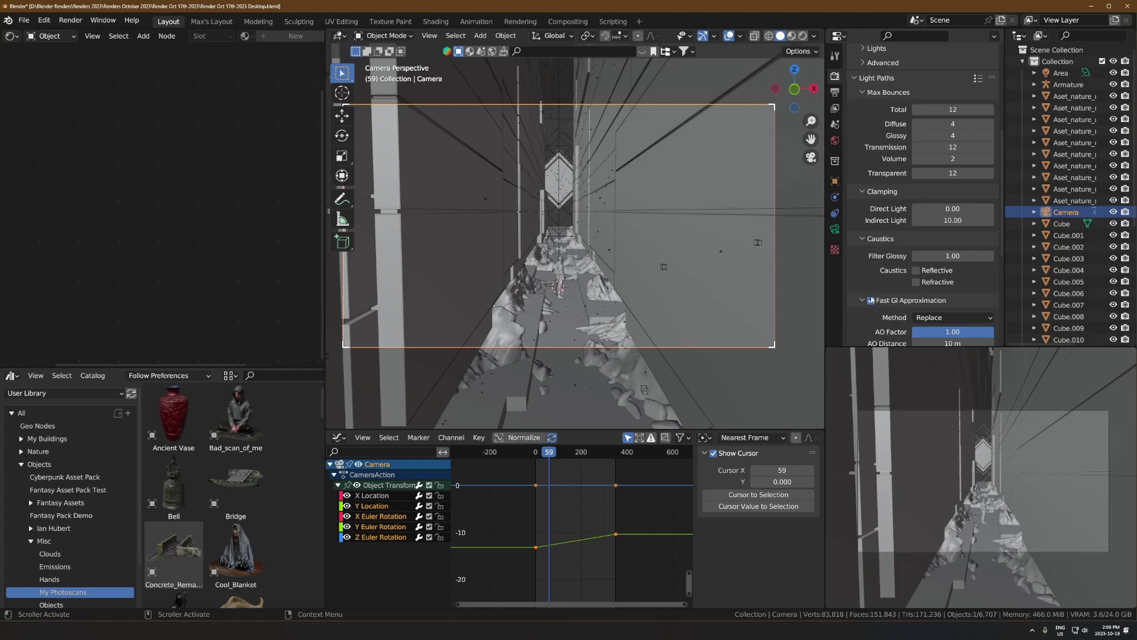
{"action": "scroll", "coordinate": [906, 304], "scroll_direction": "down", "scroll_amount": 2}
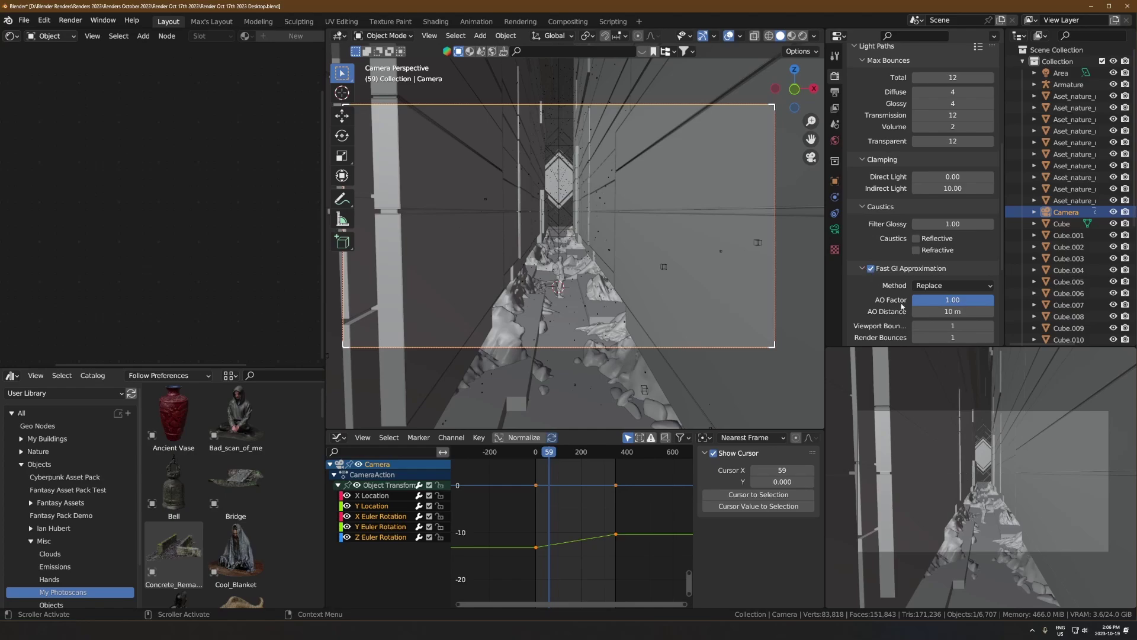
{"action": "scroll", "coordinate": [912, 255], "scroll_direction": "down", "scroll_amount": 12}
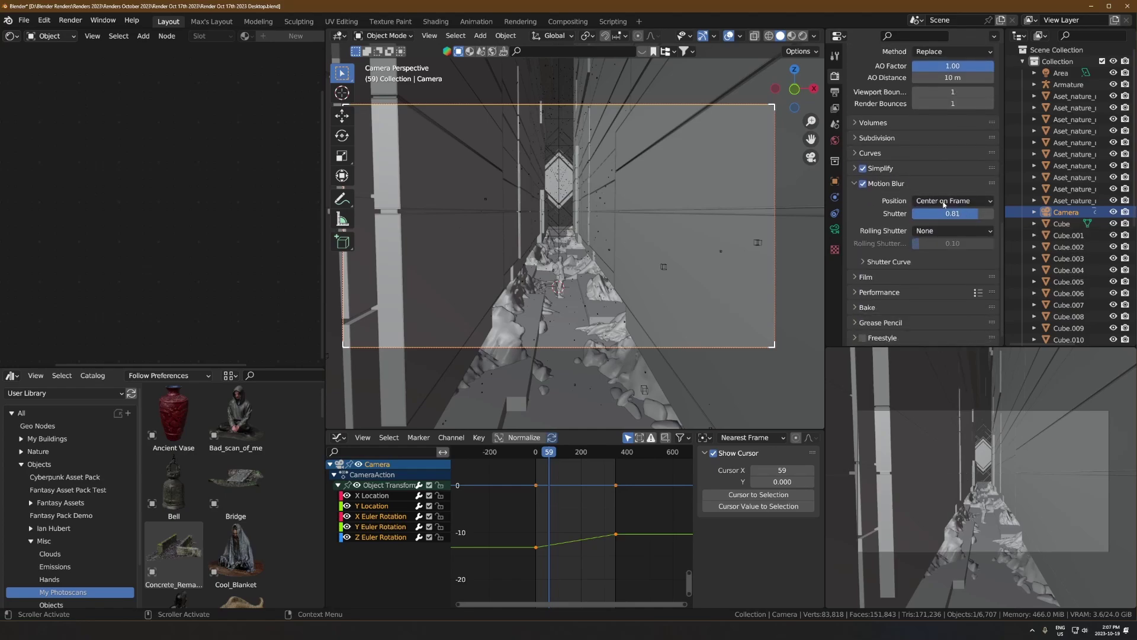
{"action": "left_click", "coordinate": [883, 184]}
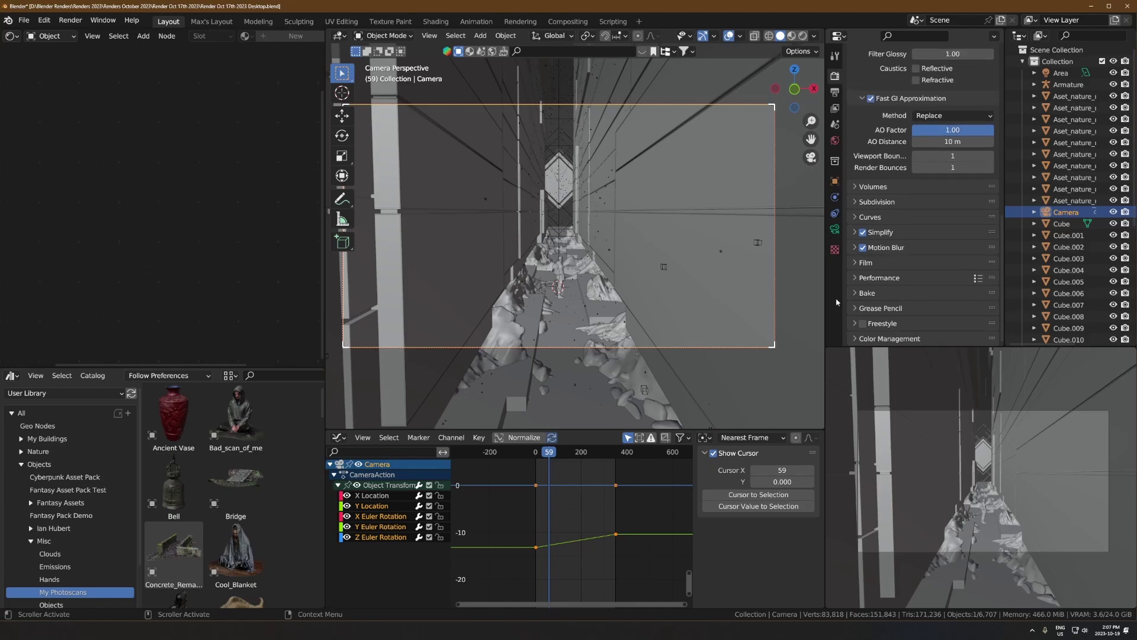
- Try raising the camera's depth of field F-stop to 10.4 and lowering it, undo both changes, and collapse the Depth of Field settings
{"action": "left_click", "coordinate": [836, 230]}
{"action": "left_click", "coordinate": [892, 212]}
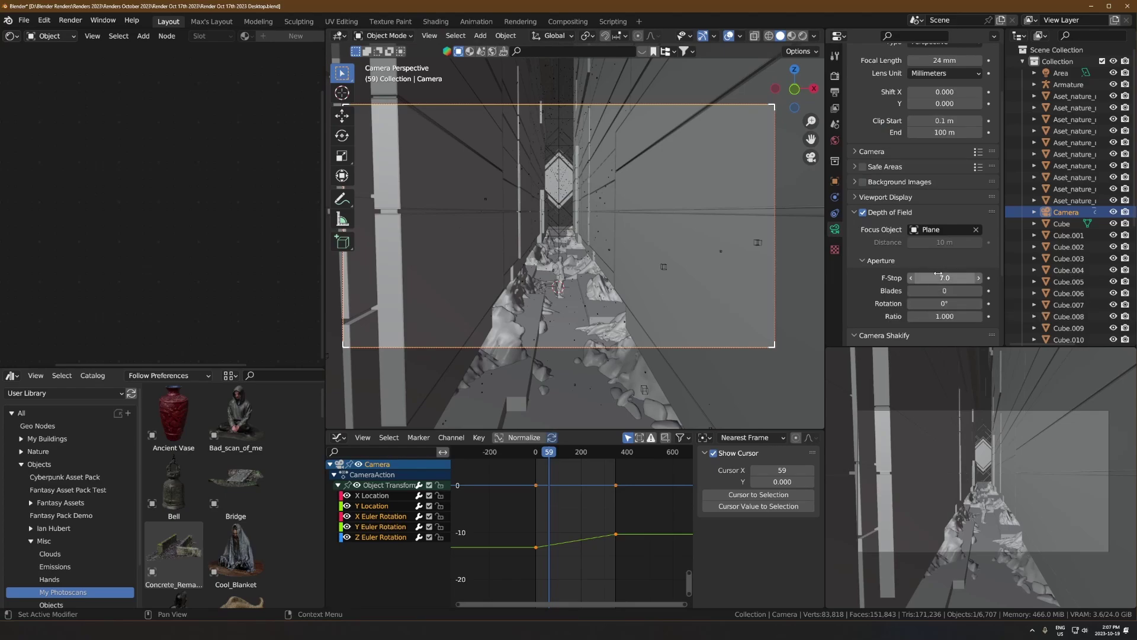
{"action": "left_click_drag", "start_coordinate": [931, 278], "coordinate": [984, 278]}
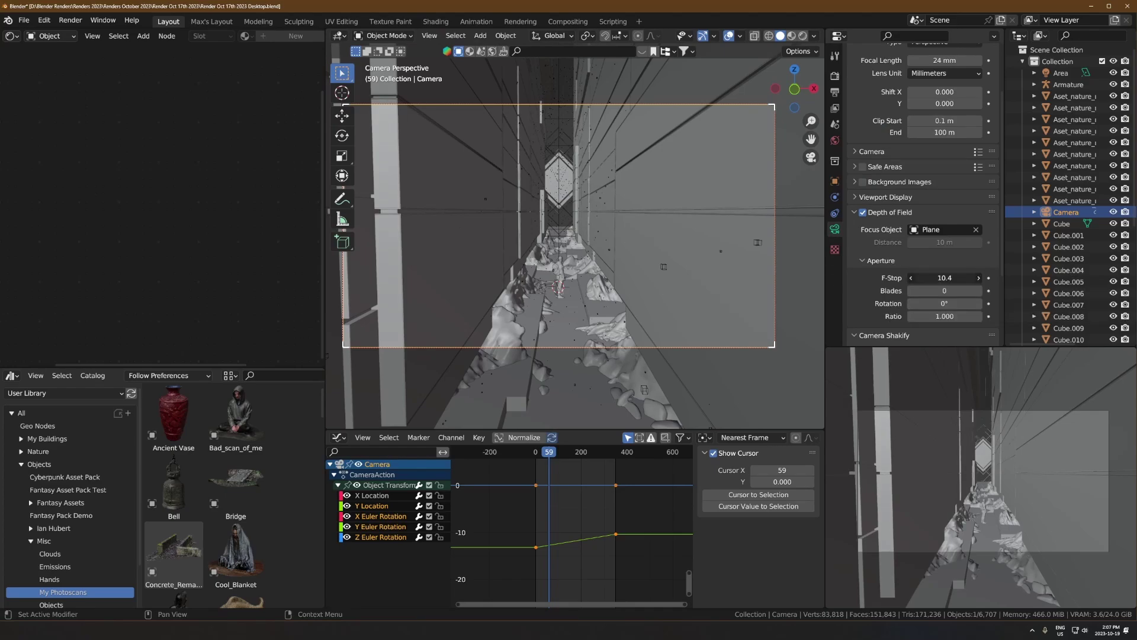
{"action": "key", "text": "ctrl+z"}
{"action": "left_click_drag", "start_coordinate": [939, 277], "coordinate": [889, 278]}
{"action": "key", "text": "ctrl+z"}
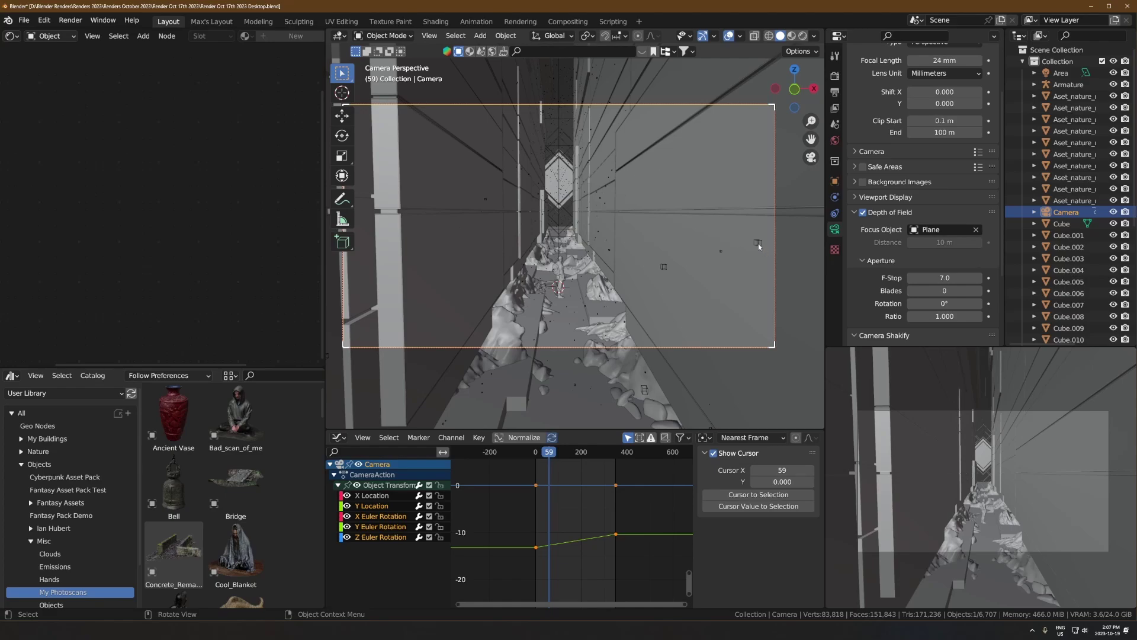
{"action": "left_click", "coordinate": [890, 212]}
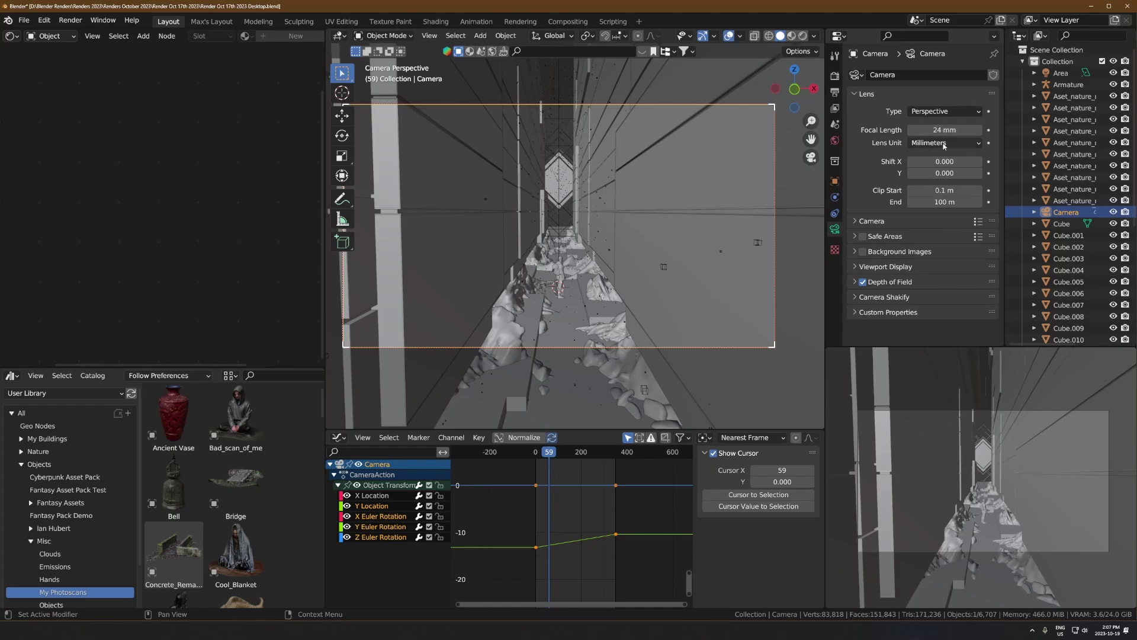
- Move the animation to frame 0 in camera view and check the scene's output and render properties
{"action": "middle_click_drag", "start_coordinate": [698, 137], "coordinate": [567, 286]}
{"action": "mouse_move", "coordinate": [536, 452]}
{"action": "left_mouse_down"}
{"action": "mouse_move", "coordinate": [616, 453]}
{"action": "mouse_move", "coordinate": [535, 453]}
{"action": "left_mouse_up"}
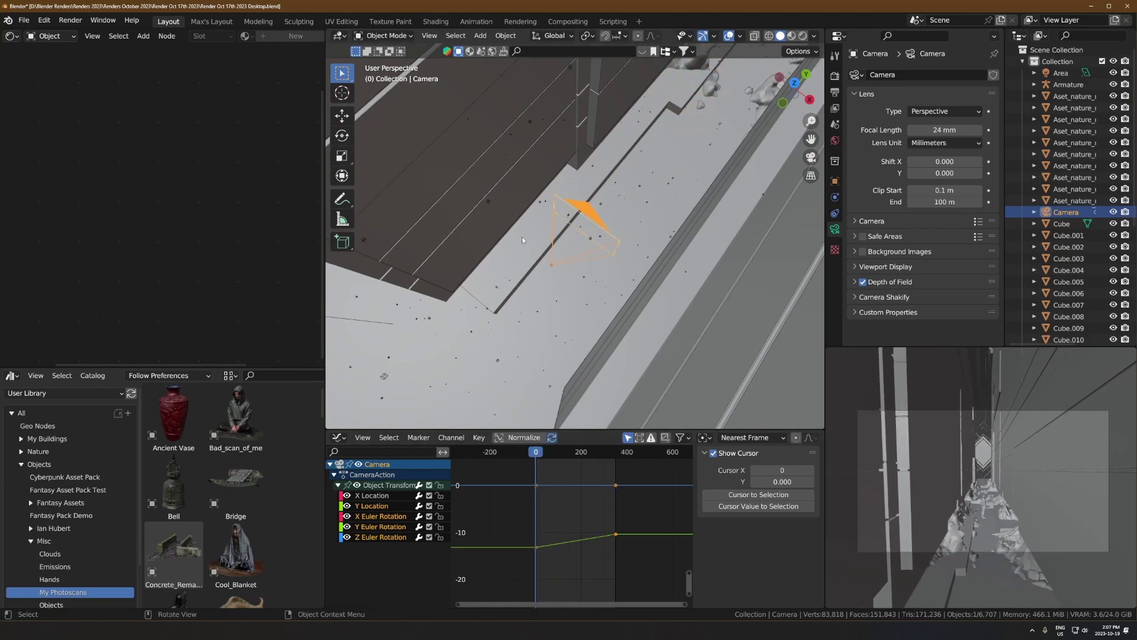
{"action": "key", "text": "KP_0"}
{"action": "left_click", "coordinate": [836, 91]}
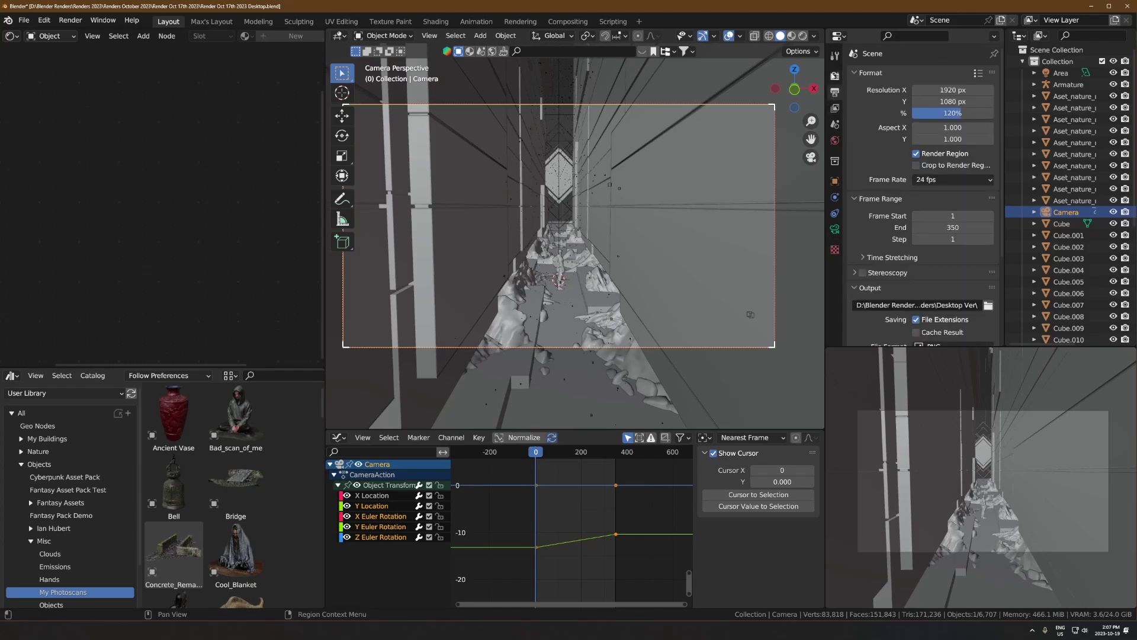
{"action": "left_click", "coordinate": [834, 76]}
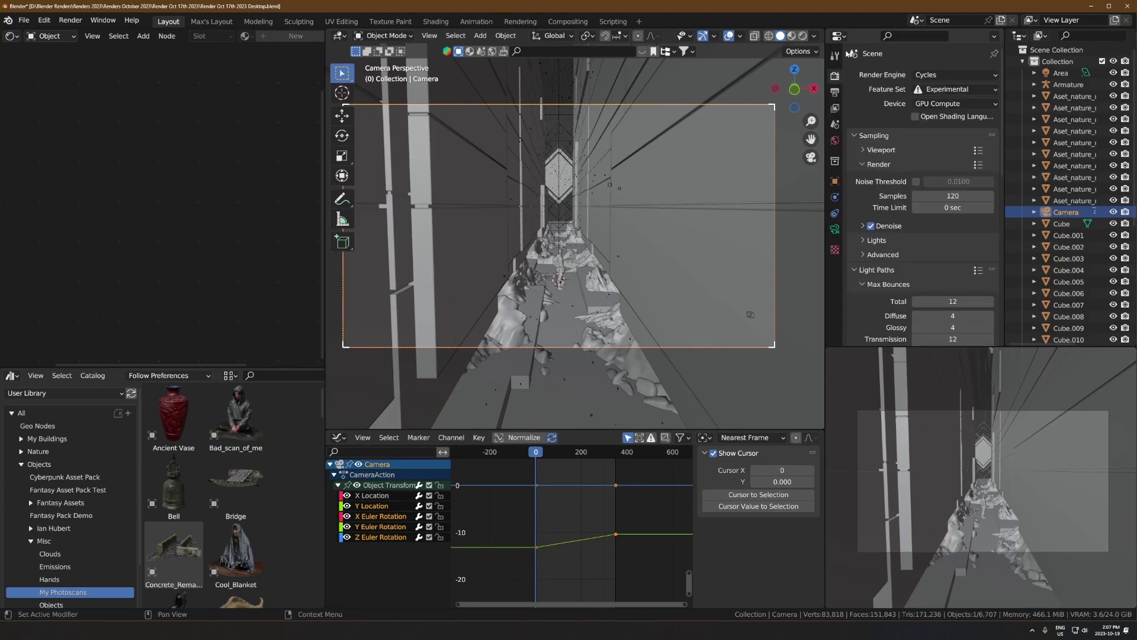